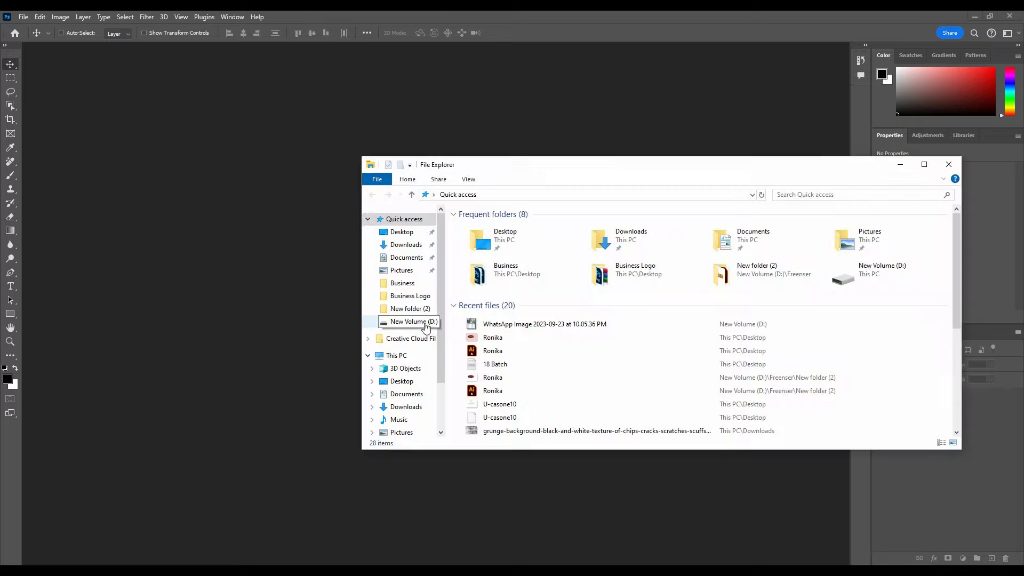
Open SART-1.psd from the D: drive's Studio folder in Photoshop by dragging it from Explorer.
{"action": "scroll", "coordinate": [422, 394], "scroll_direction": "down", "scroll_amount": 3}
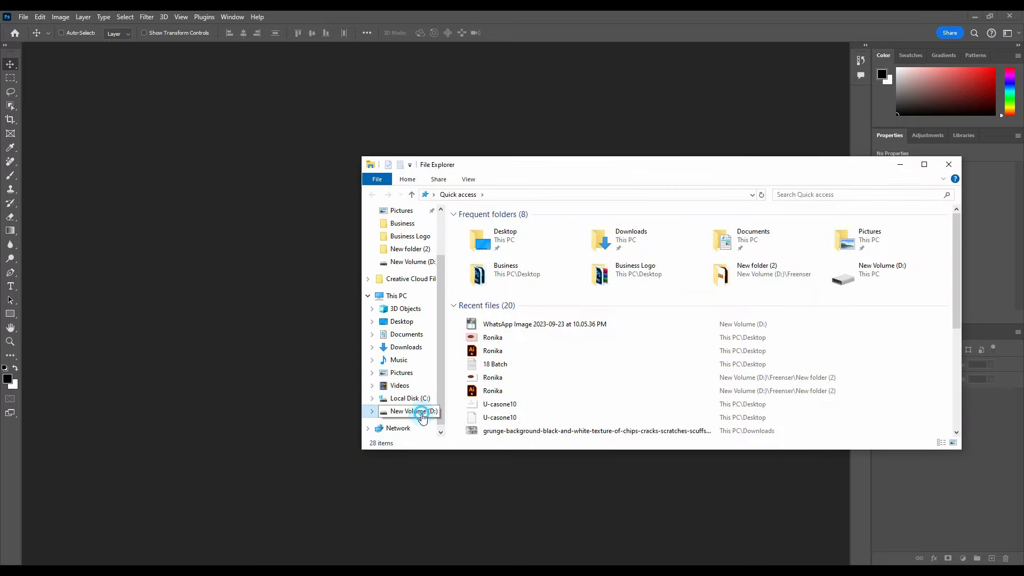
{"action": "left_click", "coordinate": [409, 410]}
{"action": "double_click", "coordinate": [669, 308]}
{"action": "mouse_move", "coordinate": [853, 318]}
{"action": "left_mouse_down"}
{"action": "mouse_move", "coordinate": [296, 263]}
{"action": "mouse_move", "coordinate": [261, 242]}
{"action": "left_mouse_up"}
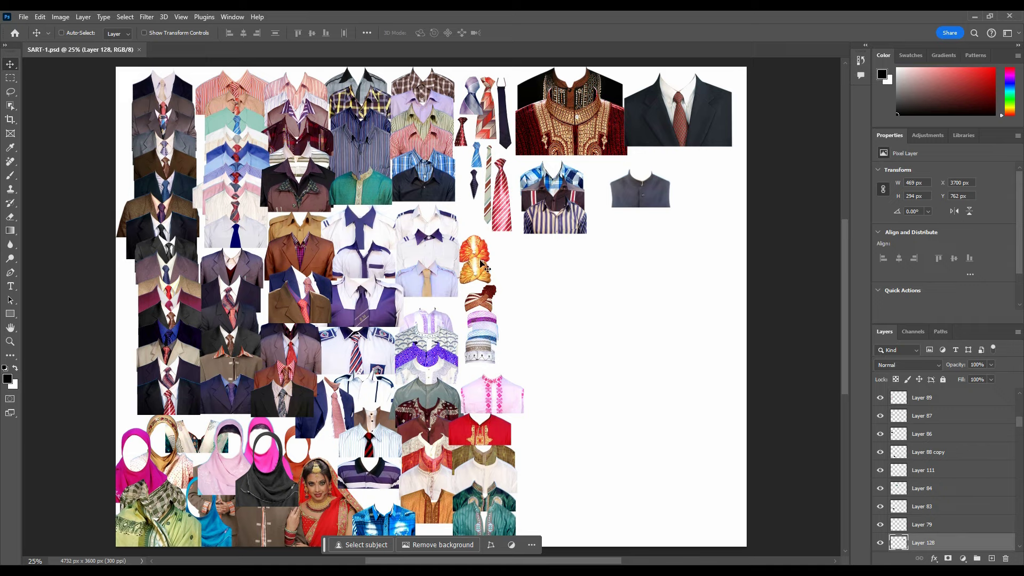
Scroll the Layers panel and highlight Layers 54 to 58 for viewers.
{"action": "scroll", "coordinate": [542, 267], "scroll_direction": "up", "scroll_amount": 1}
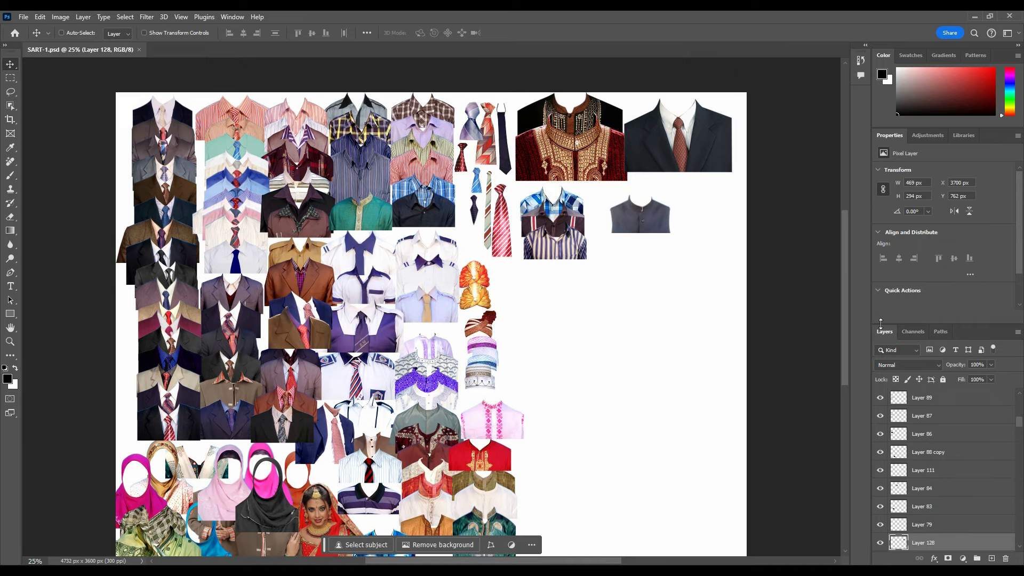
{"action": "scroll", "coordinate": [987, 437], "scroll_direction": "down", "scroll_amount": 3}
{"action": "scroll", "coordinate": [985, 433], "scroll_direction": "down", "scroll_amount": 5}
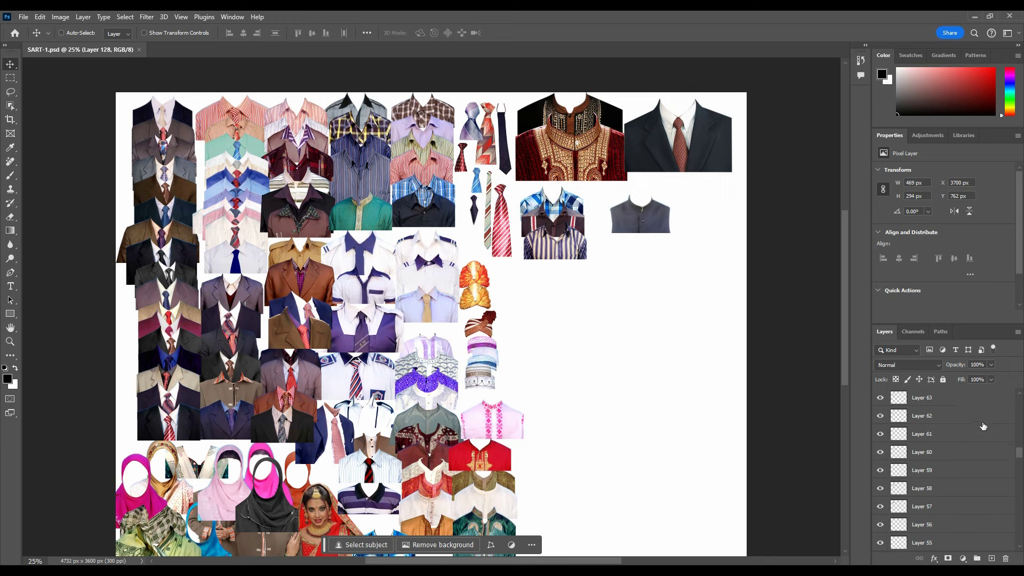
{"action": "scroll", "coordinate": [980, 425], "scroll_direction": "down", "scroll_amount": 2}
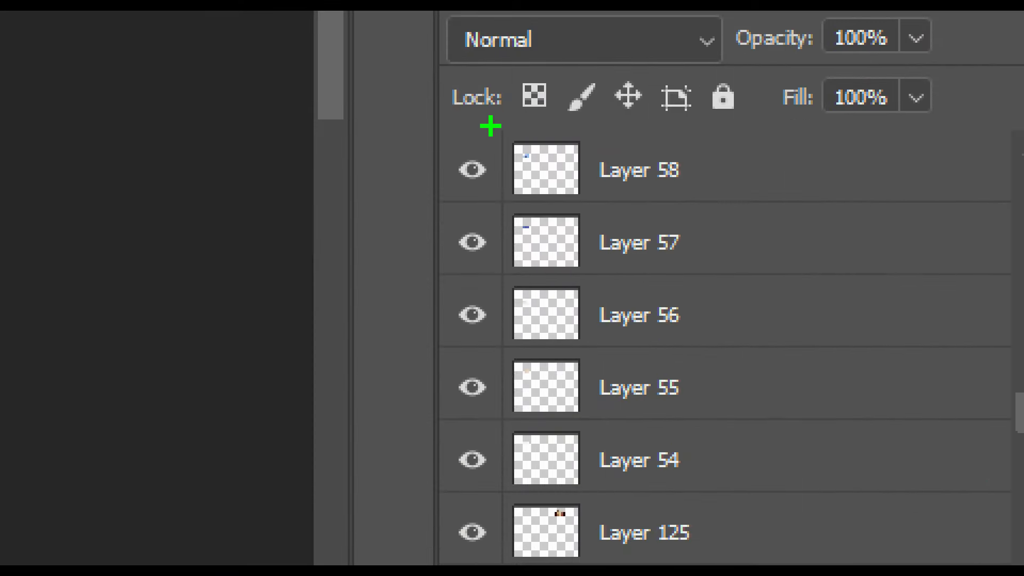
{"action": "left_click_drag", "start_coordinate": [466, 126], "coordinate": [793, 564]}
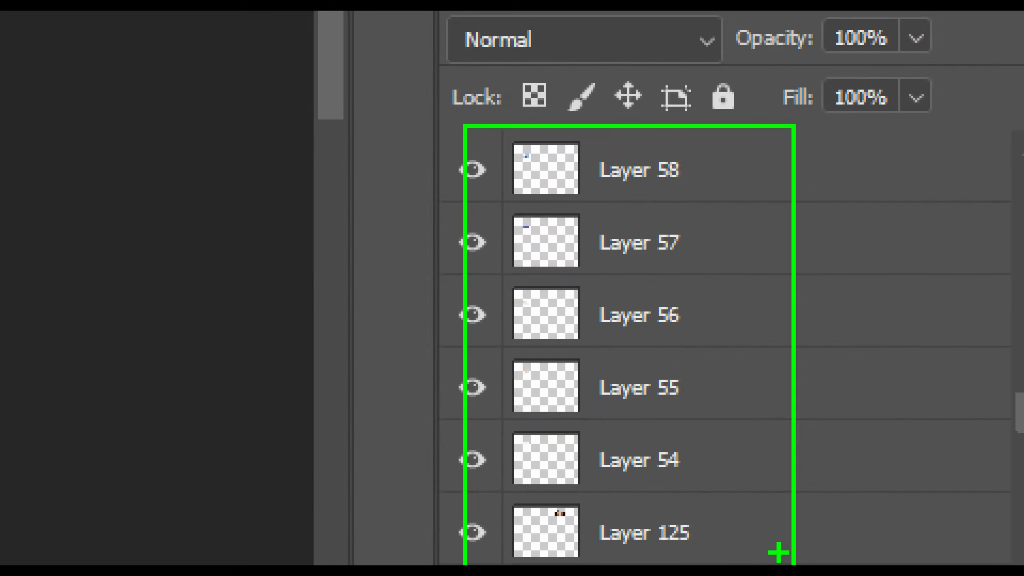
{"action": "left_click_drag", "start_coordinate": [699, 528], "coordinate": [957, 443]}
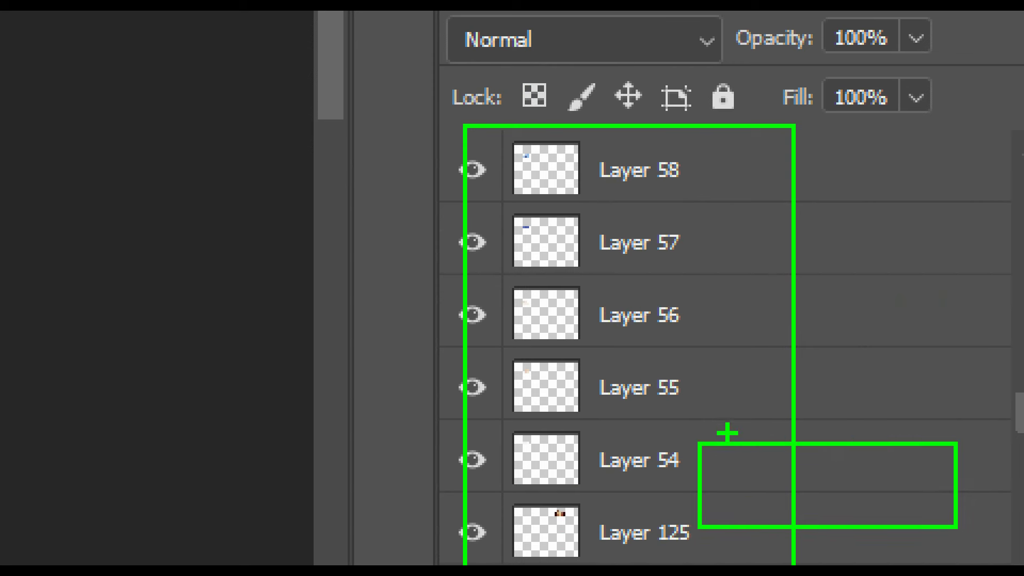
{"action": "left_click_drag", "start_coordinate": [687, 441], "coordinate": [744, 408]}
{"action": "left_click_drag", "start_coordinate": [696, 380], "coordinate": [761, 351]}
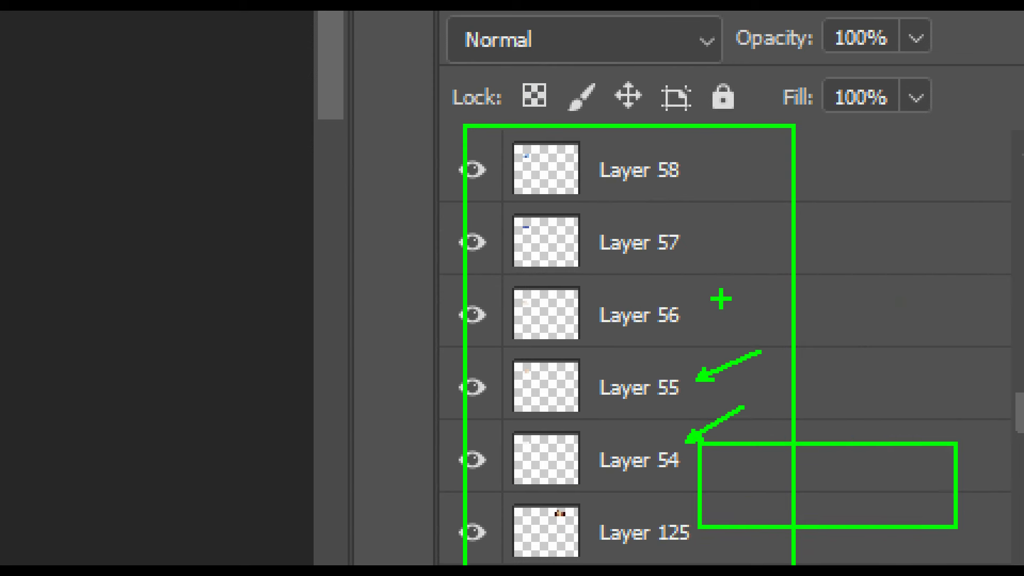
{"action": "left_click_drag", "start_coordinate": [721, 300], "coordinate": [758, 278]}
{"action": "left_click_drag", "start_coordinate": [708, 221], "coordinate": [754, 207]}
{"action": "left_click_drag", "start_coordinate": [716, 153], "coordinate": [754, 150]}
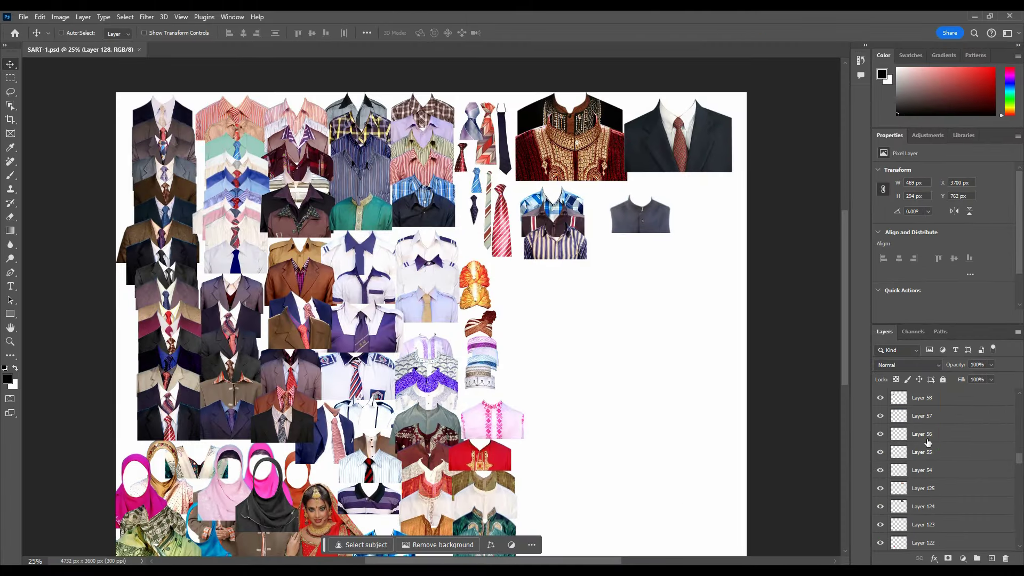
Move Layer 57 tie shirt, Layer 114 checked shirt and Layer 128 grey vest to the right.
{"action": "left_click", "coordinate": [928, 416]}
{"action": "mouse_move", "coordinate": [373, 286]}
{"action": "left_mouse_down"}
{"action": "mouse_move", "coordinate": [578, 331]}
{"action": "mouse_move", "coordinate": [612, 370]}
{"action": "left_mouse_up"}
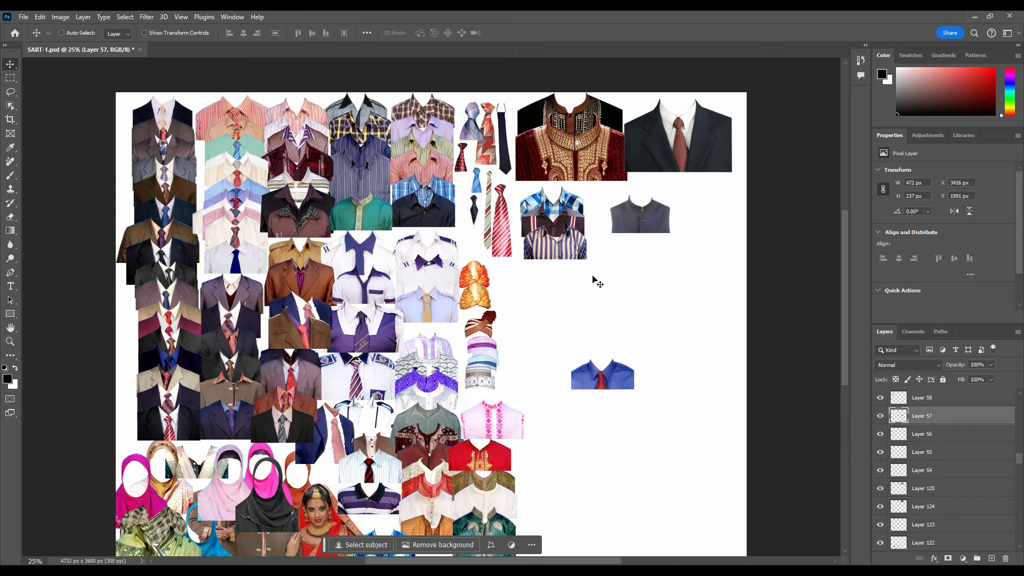
{"action": "right_click", "coordinate": [573, 202]}
{"action": "left_click", "coordinate": [597, 209]}
{"action": "left_click_drag", "start_coordinate": [580, 204], "coordinate": [647, 329]}
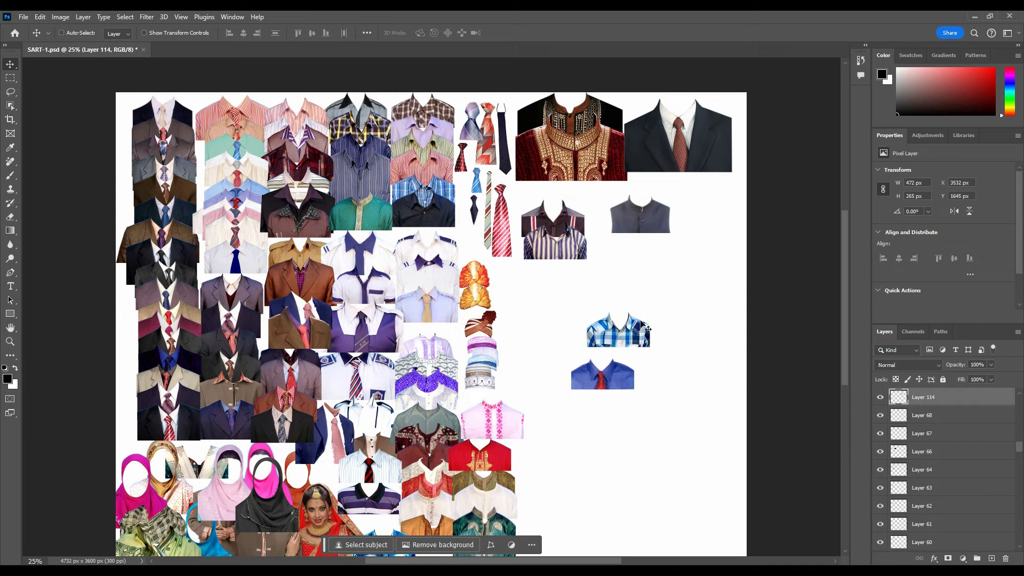
{"action": "right_click", "coordinate": [648, 214]}
{"action": "left_click", "coordinate": [666, 220]}
{"action": "mouse_move", "coordinate": [645, 224]}
{"action": "left_mouse_down"}
{"action": "mouse_move", "coordinate": [658, 361]}
{"action": "mouse_move", "coordinate": [616, 364]}
{"action": "mouse_move", "coordinate": [642, 281]}
{"action": "left_mouse_up"}
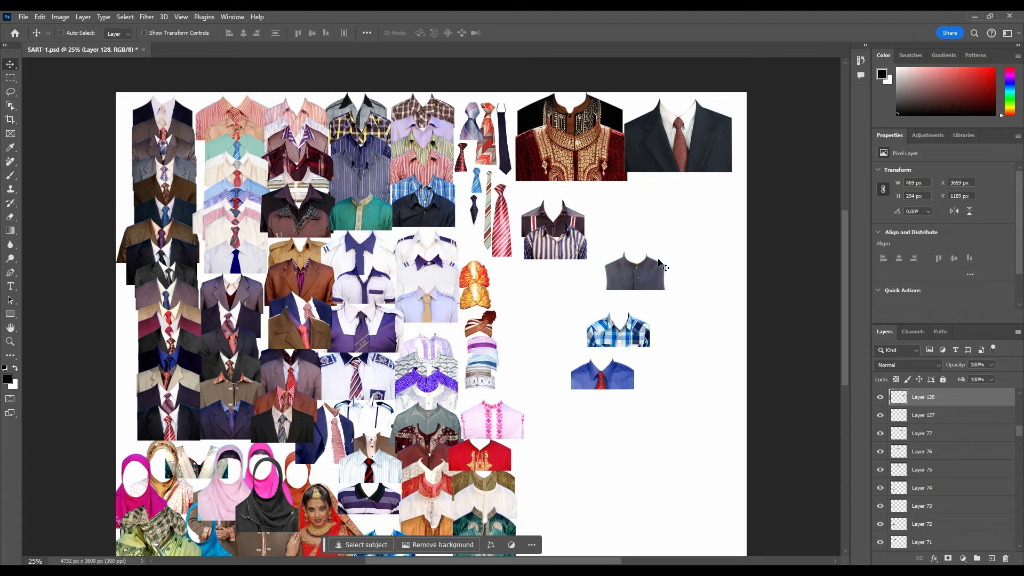
Create a new blank 8.5 x 11 in document at 300 ppi.
{"action": "key", "text": "ctrl+n"}
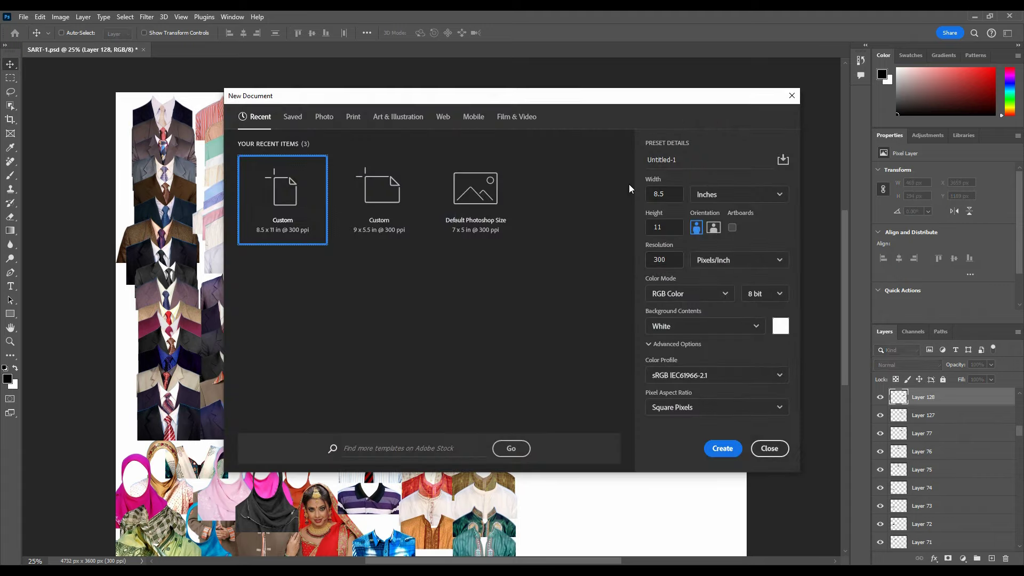
{"action": "left_click", "coordinate": [723, 449]}
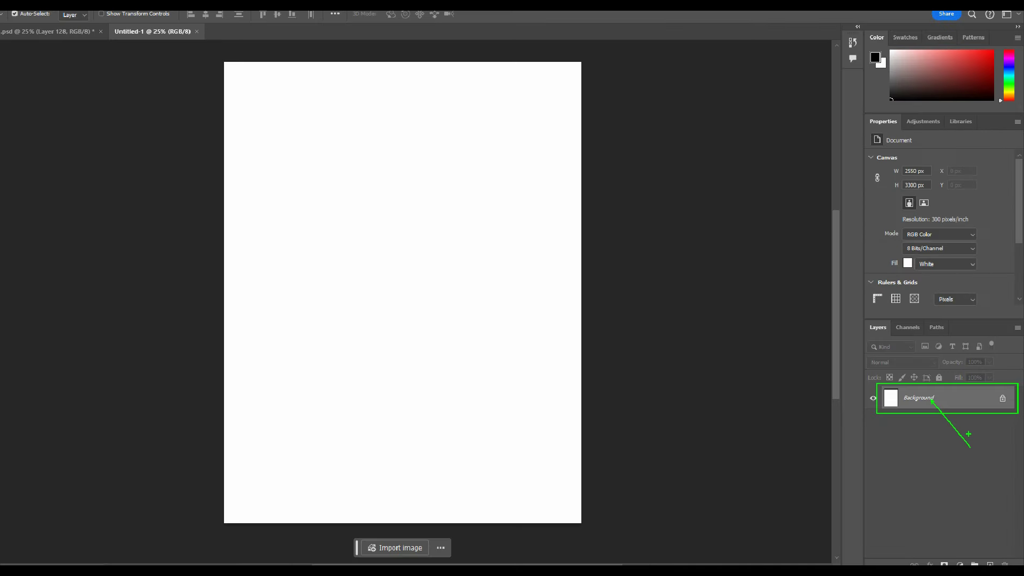
Open Akkas.jpg from the Studio folder as its own Photoshop document.
{"action": "key", "text": "alt+Tab"}
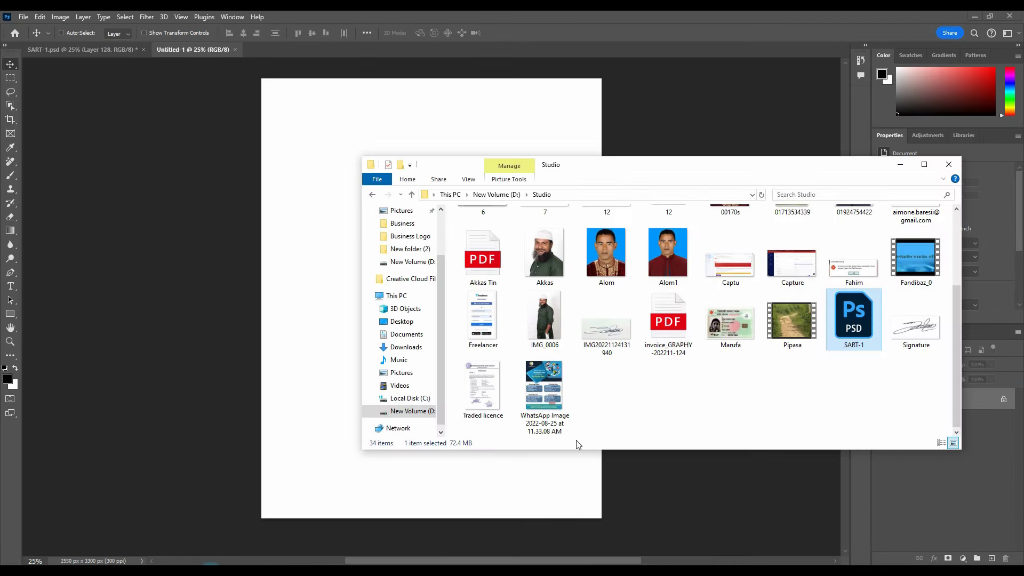
{"action": "left_click_drag", "start_coordinate": [606, 256], "coordinate": [807, 400]}
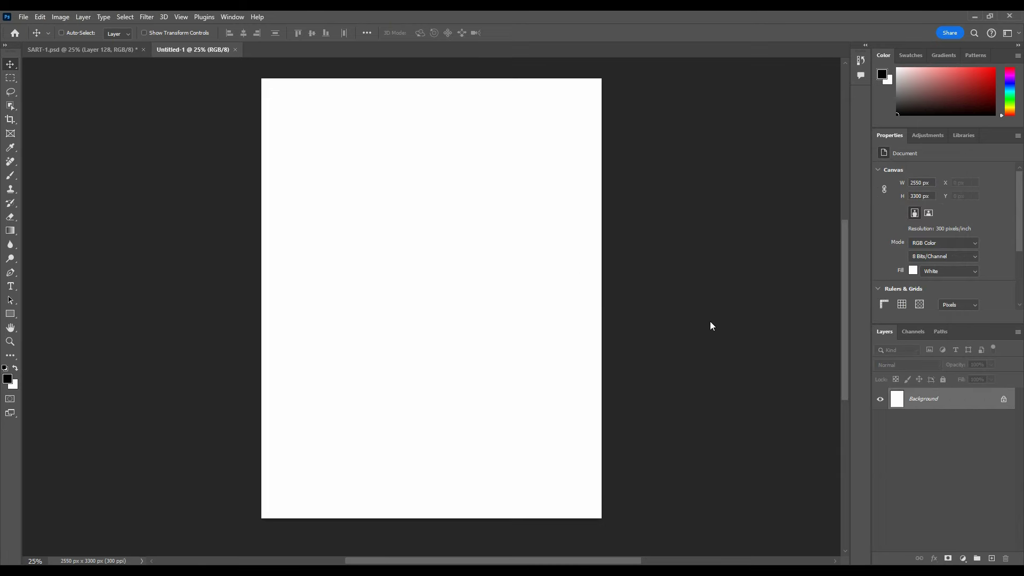
{"action": "left_click_drag", "start_coordinate": [709, 325], "coordinate": [693, 317]}
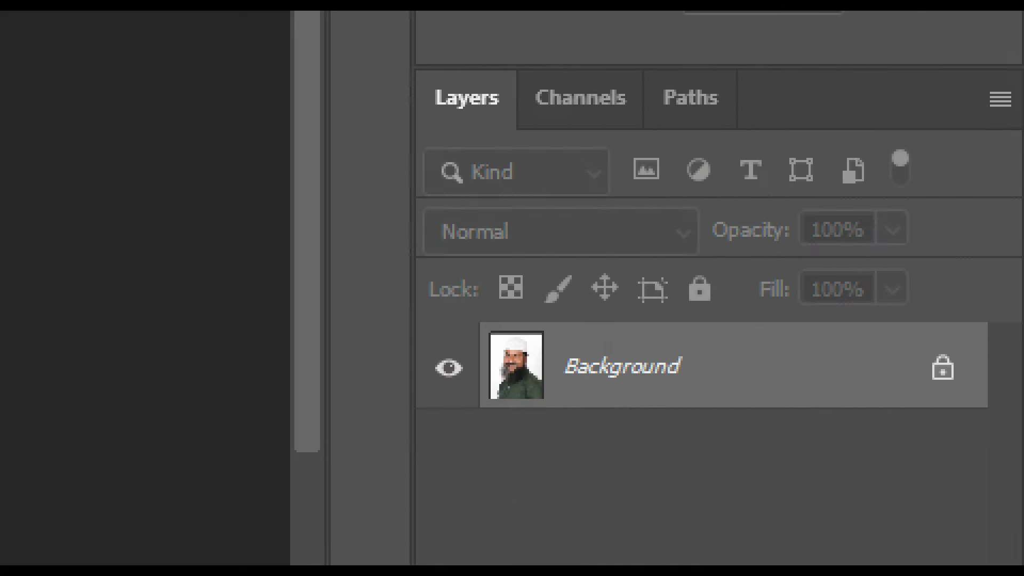
Highlight the locked Background layer in the Layers panel for viewers.
{"action": "mouse_move", "coordinate": [1011, 409]}
{"action": "left_mouse_down"}
{"action": "mouse_move", "coordinate": [511, 376]}
{"action": "mouse_move", "coordinate": [512, 278]}
{"action": "left_mouse_up"}
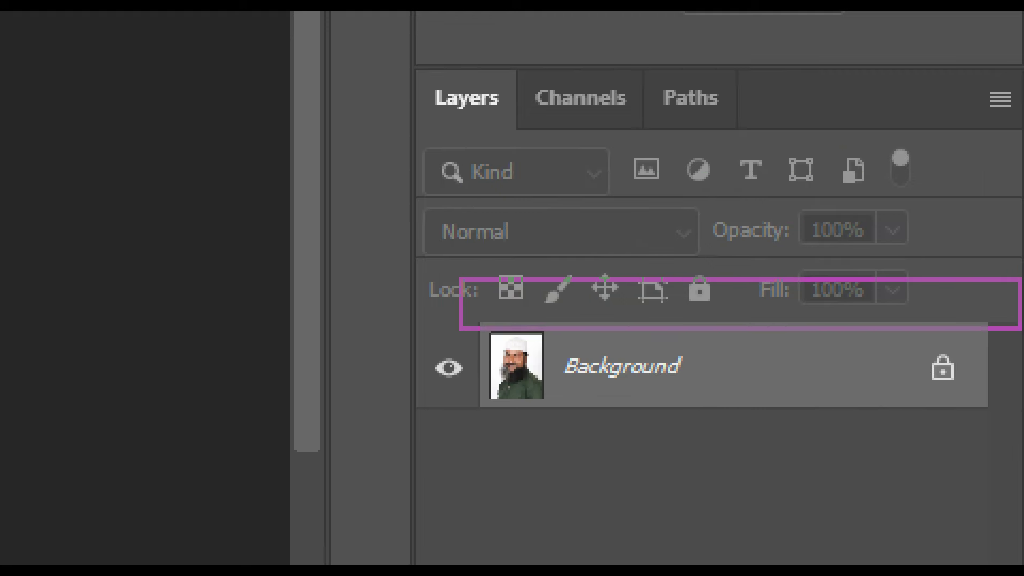
{"action": "left_click_drag", "start_coordinate": [511, 278], "coordinate": [985, 350]}
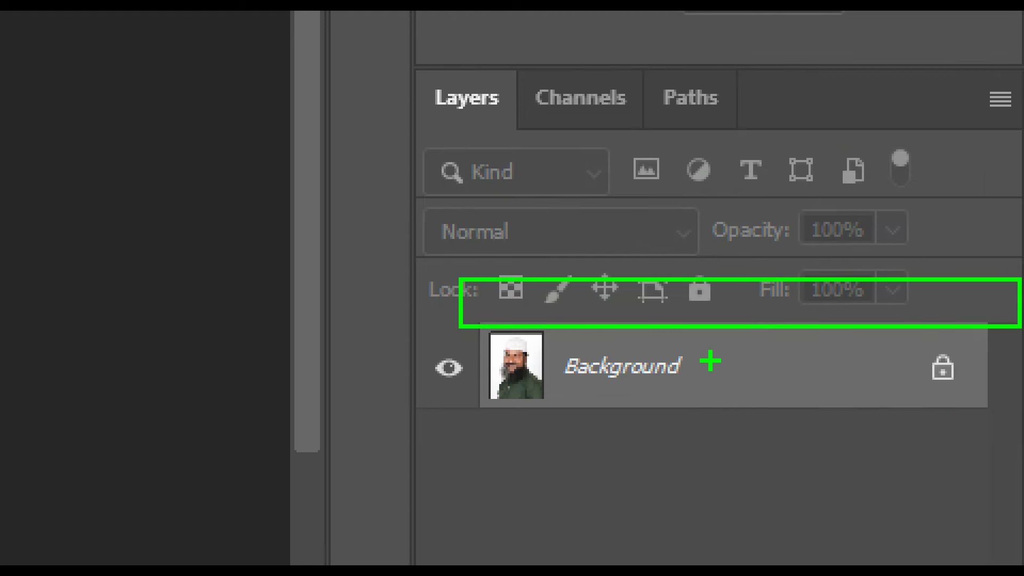
{"action": "left_click_drag", "start_coordinate": [725, 392], "coordinate": [787, 411]}
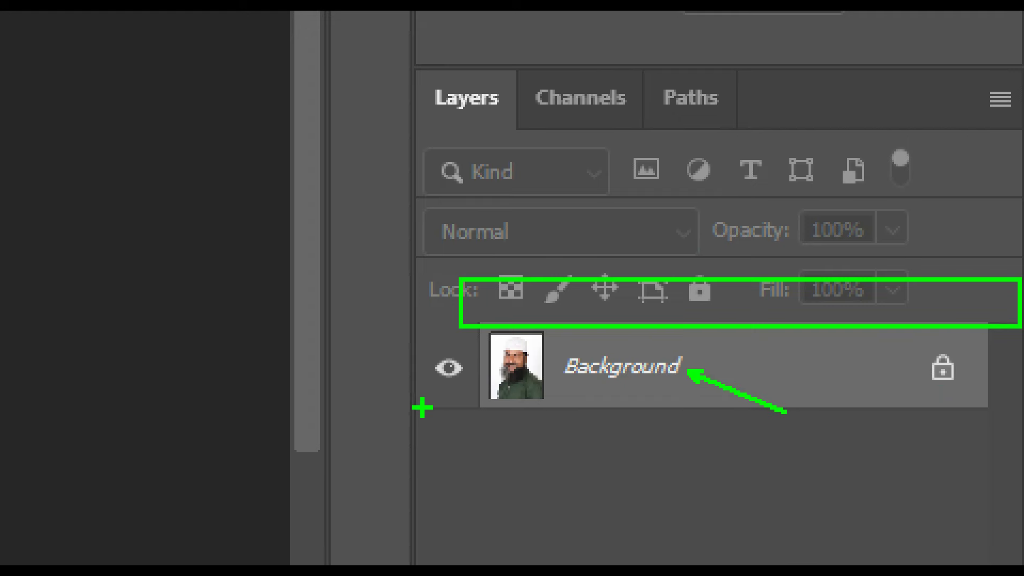
{"action": "left_click_drag", "start_coordinate": [417, 410], "coordinate": [1021, 515]}
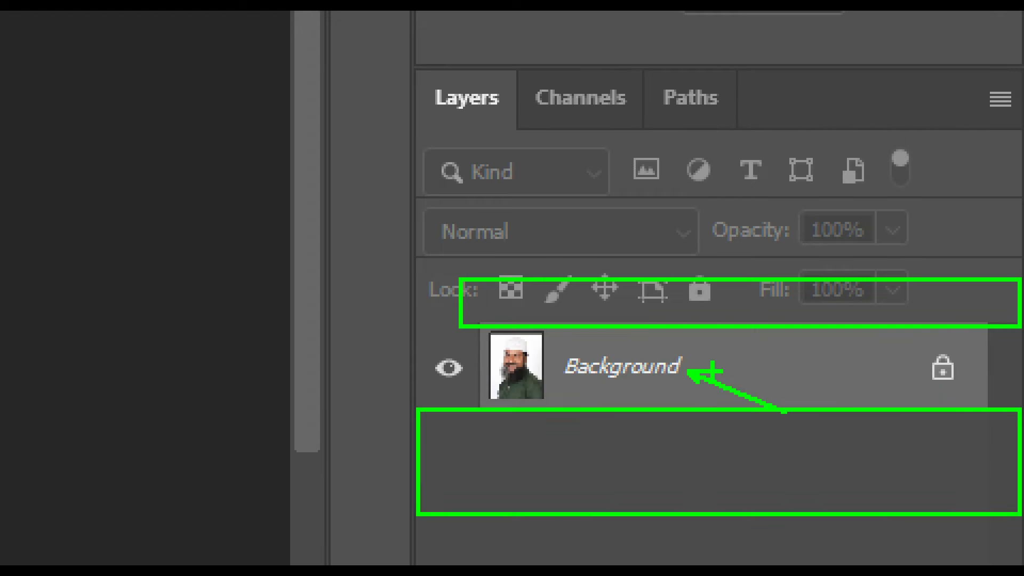
{"action": "left_click_drag", "start_coordinate": [555, 345], "coordinate": [717, 385]}
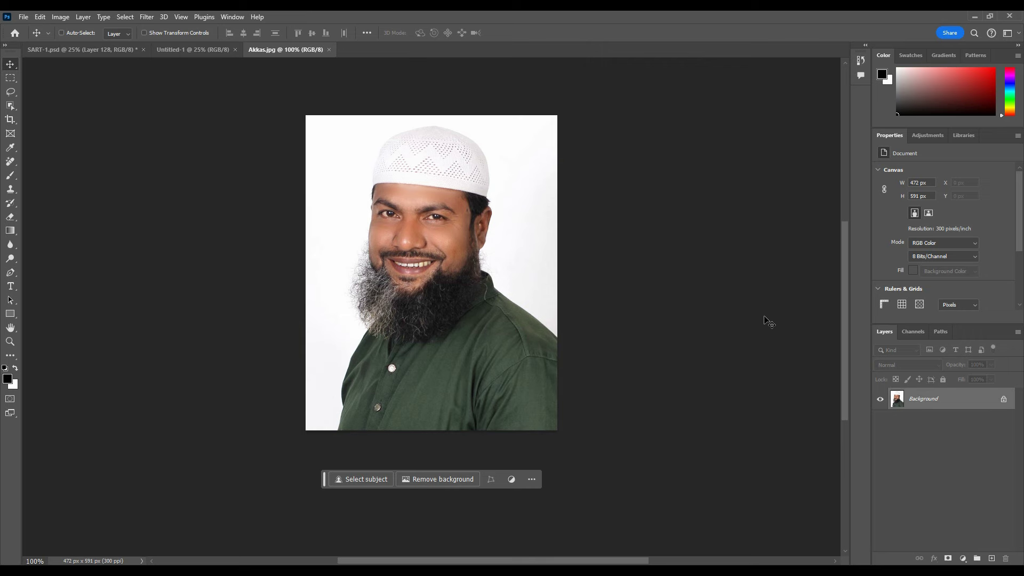
Add a new empty Layer 1 above the Background and mark it for viewers.
{"action": "key", "text": "ctrl"}
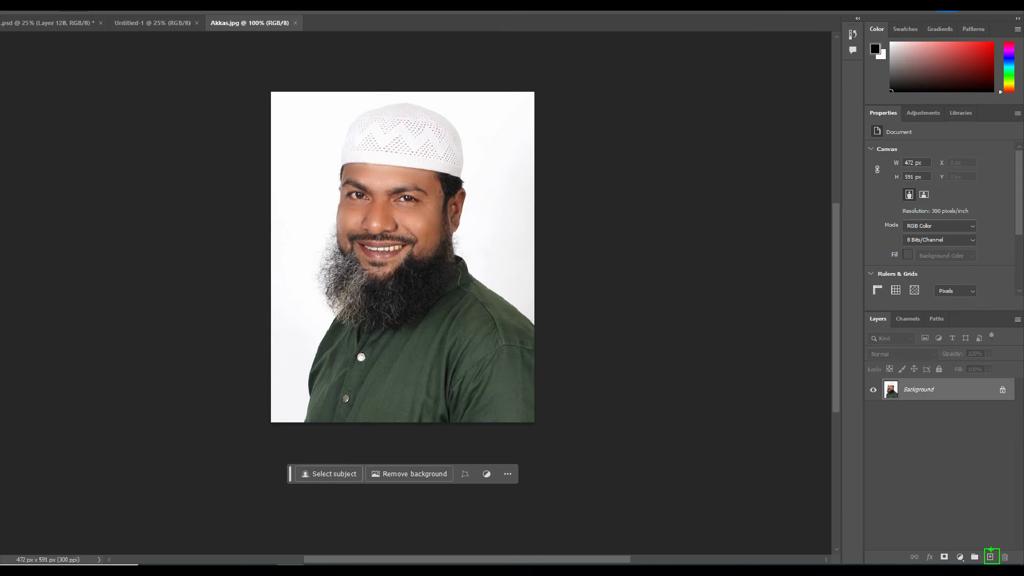
{"action": "left_click", "coordinate": [992, 559]}
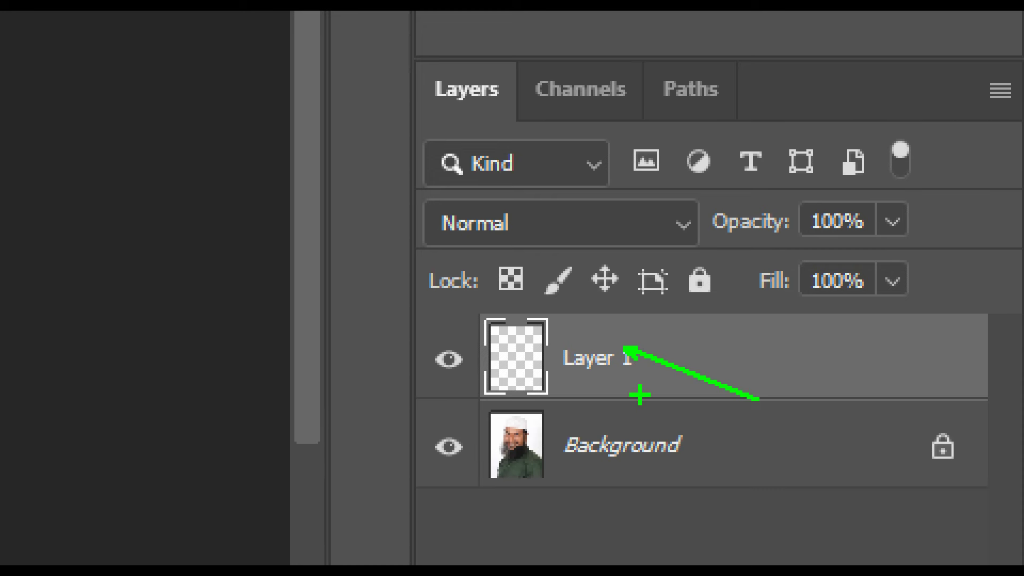
{"action": "mouse_move", "coordinate": [465, 303]}
{"action": "left_mouse_down"}
{"action": "mouse_move", "coordinate": [637, 354]}
{"action": "mouse_move", "coordinate": [490, 395]}
{"action": "mouse_move", "coordinate": [669, 291]}
{"action": "mouse_move", "coordinate": [757, 560]}
{"action": "mouse_move", "coordinate": [661, 358]}
{"action": "mouse_move", "coordinate": [889, 459]}
{"action": "mouse_move", "coordinate": [464, 341]}
{"action": "mouse_move", "coordinate": [613, 325]}
{"action": "mouse_move", "coordinate": [443, 293]}
{"action": "mouse_move", "coordinate": [581, 400]}
{"action": "mouse_move", "coordinate": [453, 320]}
{"action": "mouse_move", "coordinate": [603, 377]}
{"action": "left_mouse_up"}
{"action": "key", "text": "ctrl+z"}
Outline Layer 1, the Background row and the cheek area, then reselect Layer 1.
{"action": "left_click_drag", "start_coordinate": [457, 310], "coordinate": [592, 411]}
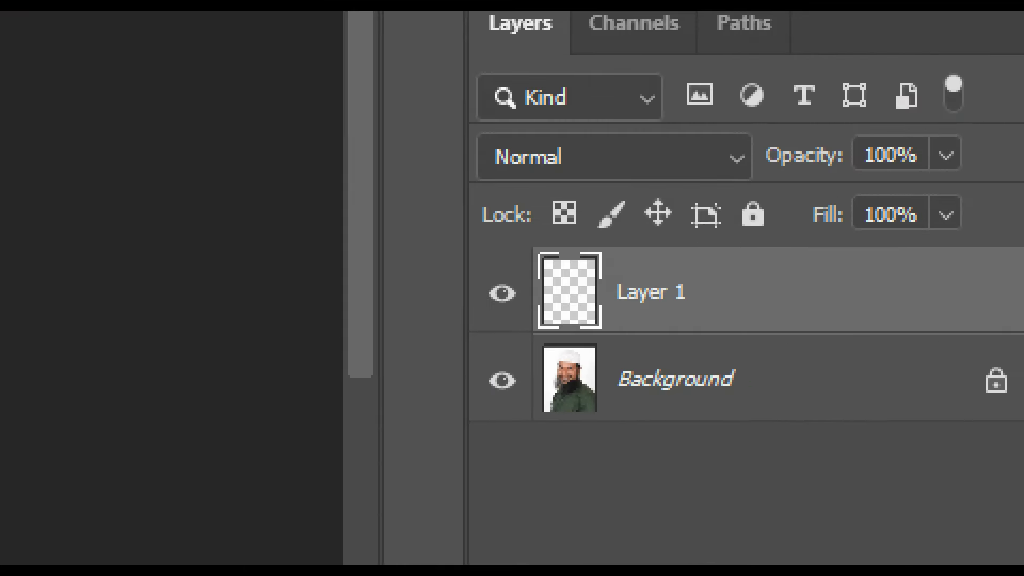
{"action": "left_click_drag", "start_coordinate": [531, 319], "coordinate": [760, 433]}
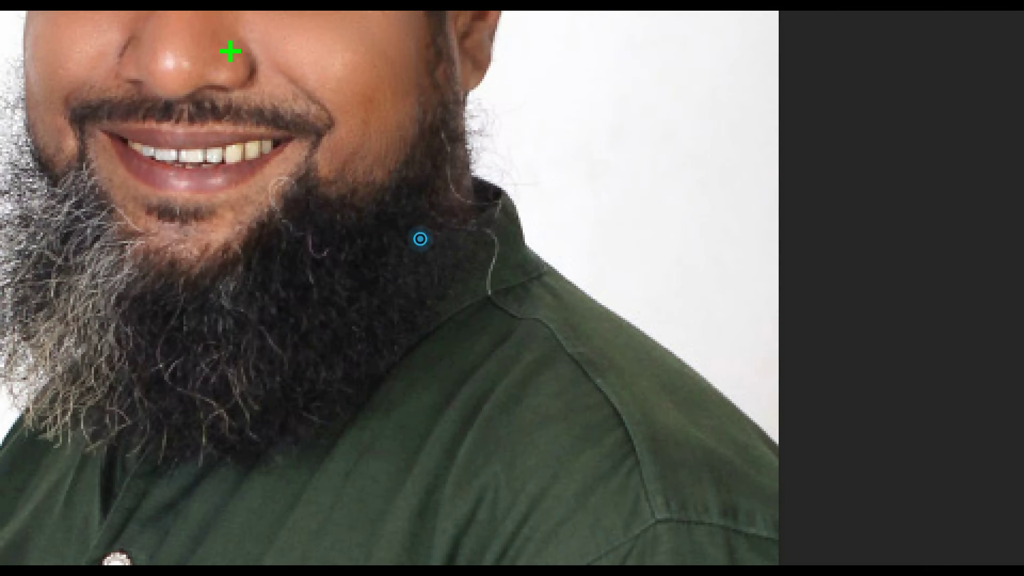
{"action": "left_click_drag", "start_coordinate": [230, 51], "coordinate": [459, 326]}
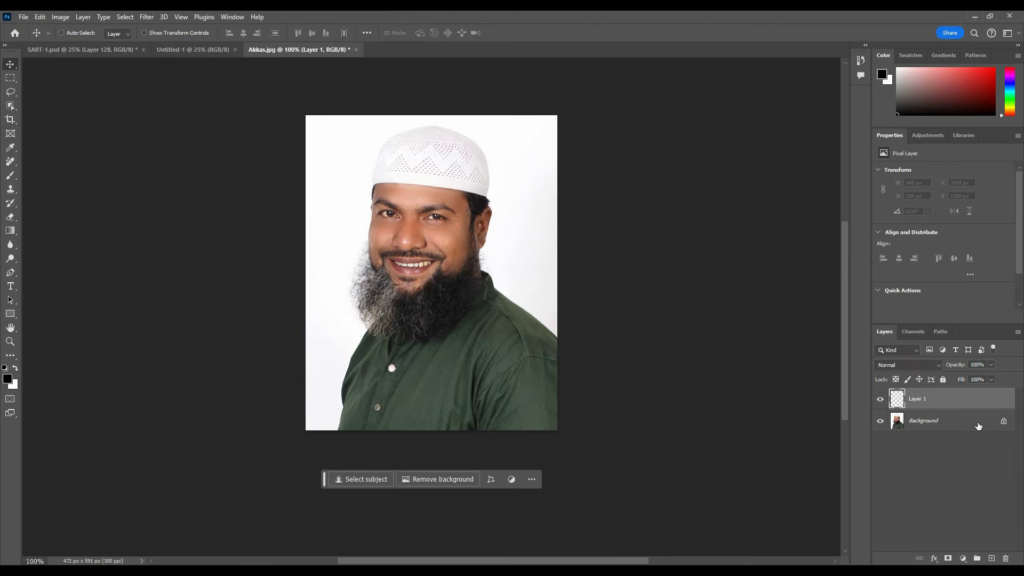
{"action": "left_click", "coordinate": [974, 424]}
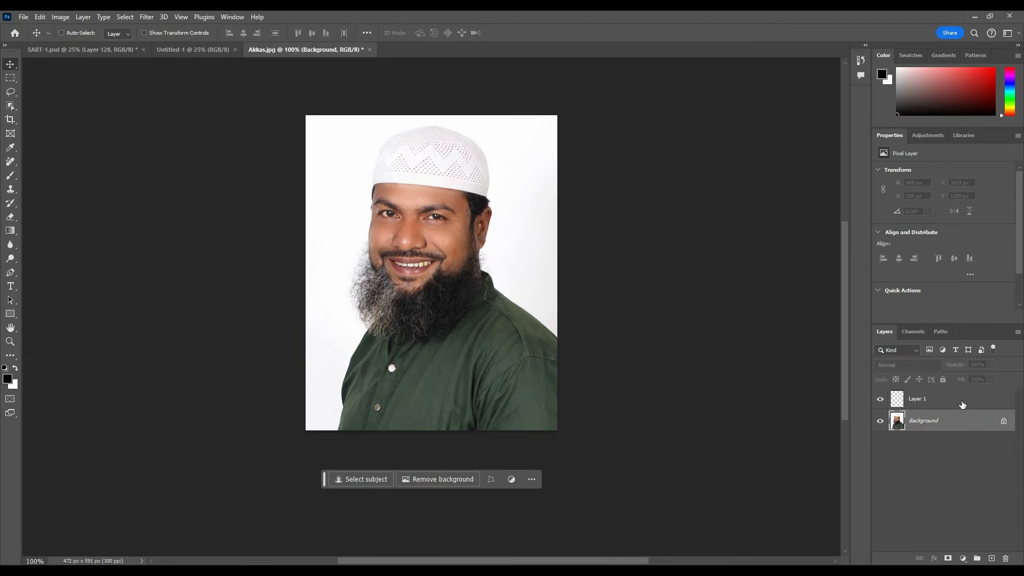
{"action": "left_click", "coordinate": [962, 405]}
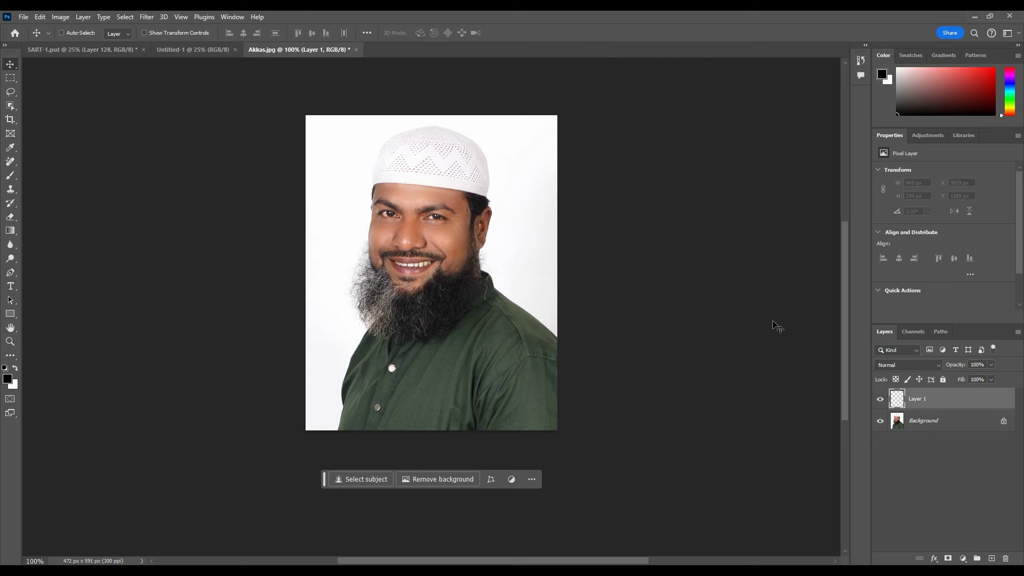
Brush black over the beard, lower face, eyes and forehead on Layer 1.
{"action": "key", "text": "ctrl+plus"}
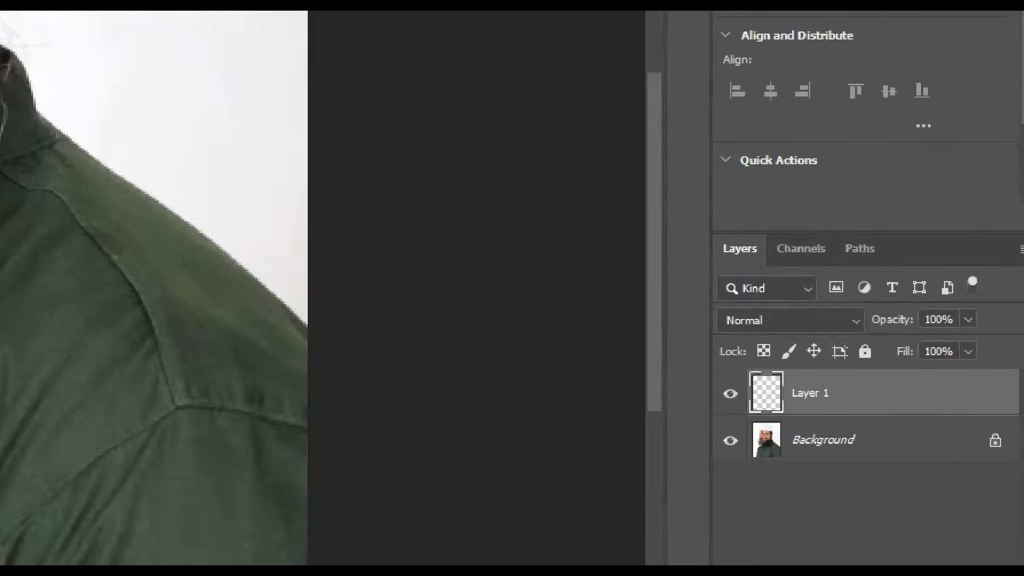
{"action": "key", "text": "ctrl"}
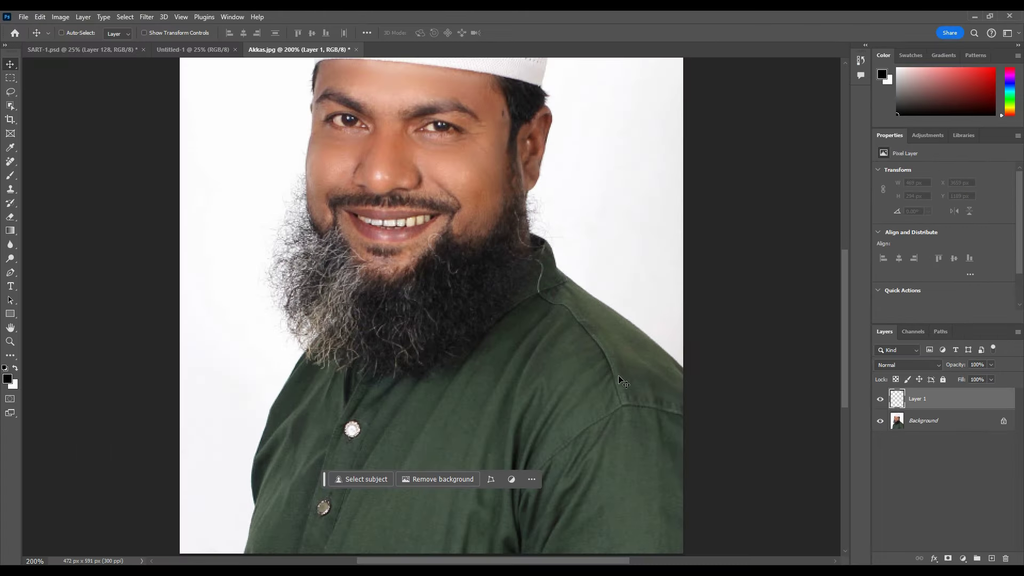
{"action": "key", "text": "b"}
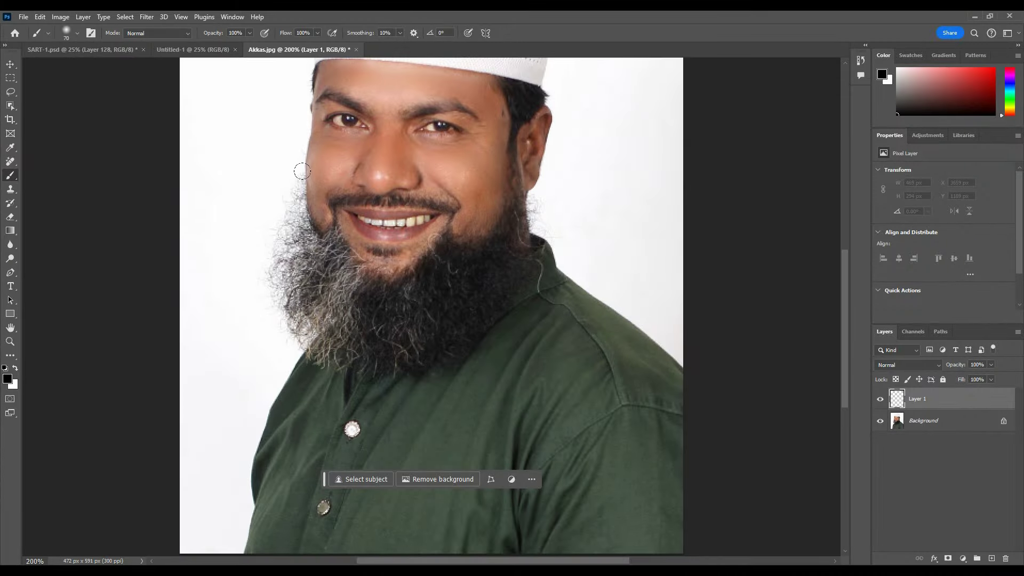
{"action": "mouse_move", "coordinate": [302, 171]}
{"action": "left_mouse_down"}
{"action": "mouse_move", "coordinate": [477, 168]}
{"action": "mouse_move", "coordinate": [463, 235]}
{"action": "left_mouse_up"}
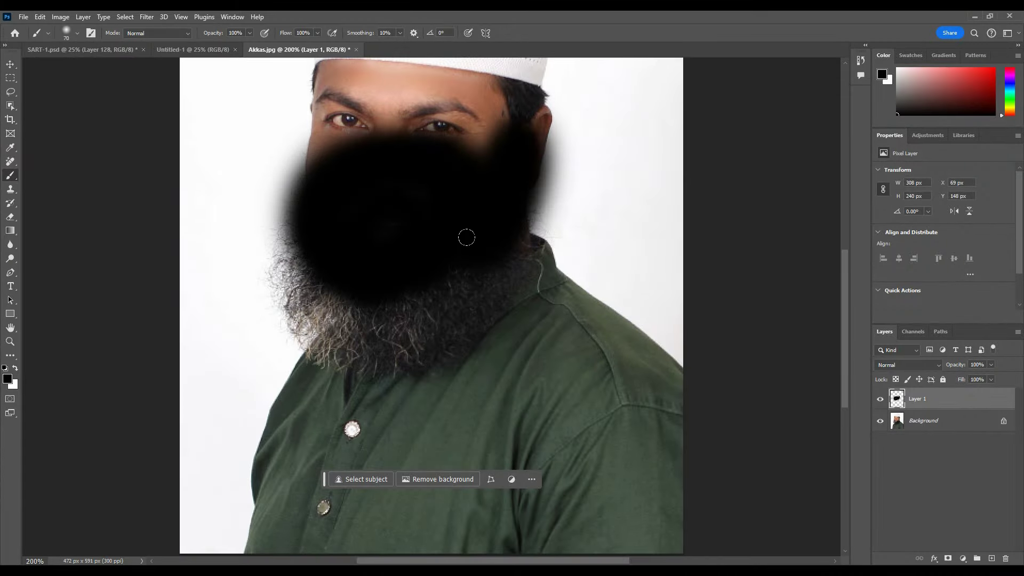
{"action": "key", "text": "ctrl+minus"}
{"action": "key", "text": "ctrl+minus"}
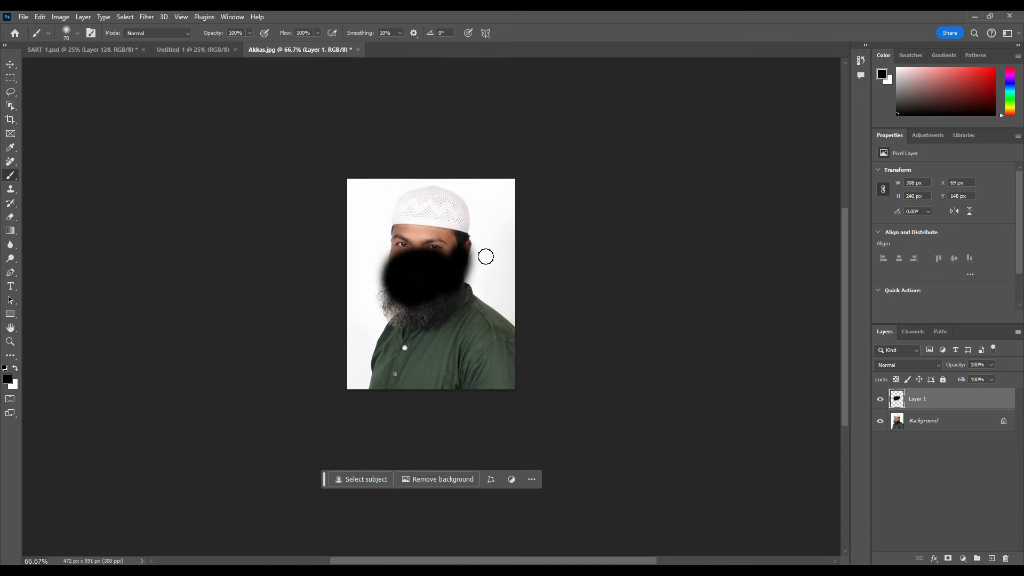
{"action": "mouse_move", "coordinate": [485, 257]}
{"action": "left_mouse_down"}
{"action": "mouse_move", "coordinate": [425, 236]}
{"action": "mouse_move", "coordinate": [390, 245]}
{"action": "mouse_move", "coordinate": [437, 229]}
{"action": "mouse_move", "coordinate": [459, 240]}
{"action": "mouse_move", "coordinate": [445, 226]}
{"action": "mouse_move", "coordinate": [464, 192]}
{"action": "mouse_move", "coordinate": [347, 188]}
{"action": "mouse_move", "coordinate": [354, 160]}
{"action": "mouse_move", "coordinate": [343, 178]}
{"action": "mouse_move", "coordinate": [374, 333]}
{"action": "mouse_move", "coordinate": [356, 247]}
{"action": "mouse_move", "coordinate": [354, 338]}
{"action": "mouse_move", "coordinate": [379, 299]}
{"action": "mouse_move", "coordinate": [331, 304]}
{"action": "mouse_move", "coordinate": [338, 277]}
{"action": "mouse_move", "coordinate": [356, 315]}
{"action": "mouse_move", "coordinate": [384, 338]}
{"action": "mouse_move", "coordinate": [373, 370]}
{"action": "mouse_move", "coordinate": [400, 388]}
{"action": "mouse_move", "coordinate": [427, 382]}
{"action": "left_mouse_up"}
Set the foreground colour to red and paint the top-right and shoulder areas red.
{"action": "left_click", "coordinate": [11, 379]}
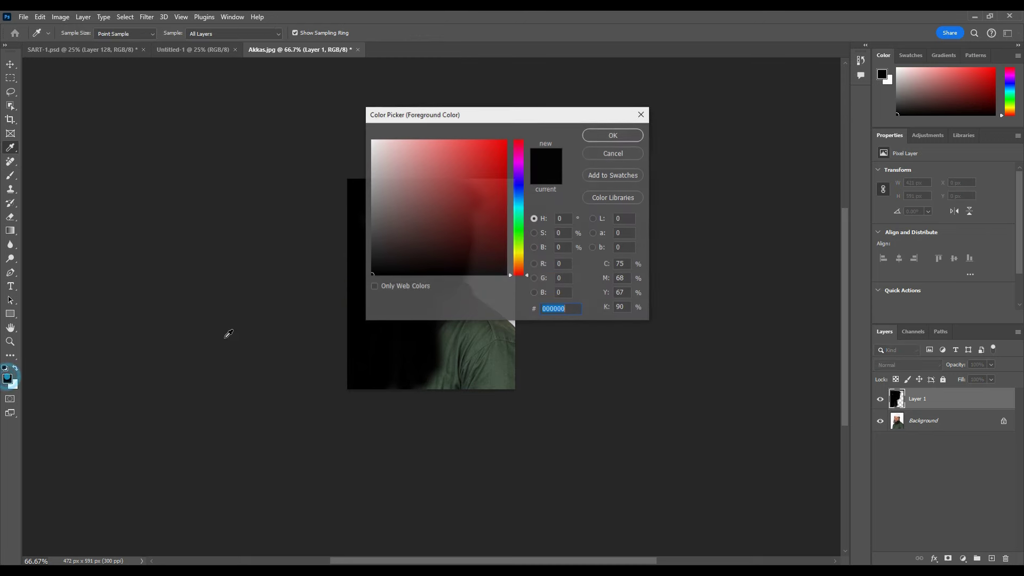
{"action": "left_click", "coordinate": [489, 177]}
{"action": "left_click", "coordinate": [608, 135]}
{"action": "mouse_move", "coordinate": [470, 206]}
{"action": "left_mouse_down"}
{"action": "mouse_move", "coordinate": [485, 194]}
{"action": "mouse_move", "coordinate": [493, 219]}
{"action": "mouse_move", "coordinate": [500, 194]}
{"action": "mouse_move", "coordinate": [496, 278]}
{"action": "mouse_move", "coordinate": [501, 224]}
{"action": "mouse_move", "coordinate": [466, 311]}
{"action": "mouse_move", "coordinate": [443, 304]}
{"action": "mouse_move", "coordinate": [422, 381]}
{"action": "mouse_move", "coordinate": [501, 319]}
{"action": "left_mouse_up"}
{"action": "mouse_move", "coordinate": [487, 395]}
{"action": "left_mouse_down"}
{"action": "mouse_move", "coordinate": [466, 361]}
{"action": "mouse_move", "coordinate": [493, 391]}
{"action": "mouse_move", "coordinate": [507, 358]}
{"action": "mouse_move", "coordinate": [432, 376]}
{"action": "mouse_move", "coordinate": [469, 179]}
{"action": "mouse_move", "coordinate": [430, 359]}
{"action": "mouse_move", "coordinate": [393, 425]}
{"action": "left_mouse_up"}
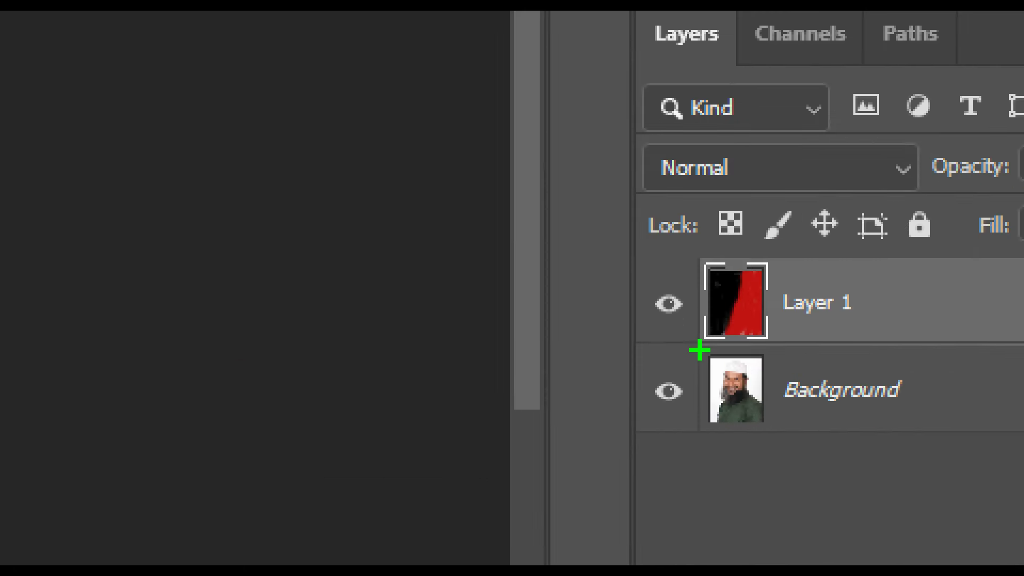
{"action": "left_click_drag", "start_coordinate": [699, 347], "coordinate": [813, 457]}
{"action": "left_click_drag", "start_coordinate": [793, 276], "coordinate": [751, 133]}
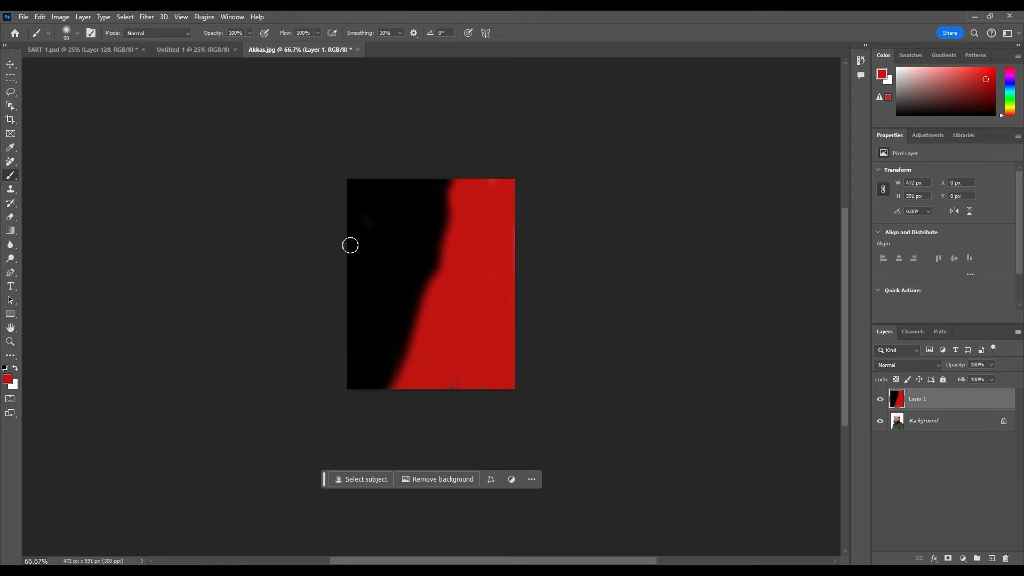
With Auto-Select off, drag Layer 1 down to reveal the photo, then back up.
{"action": "left_click", "coordinate": [8, 65]}
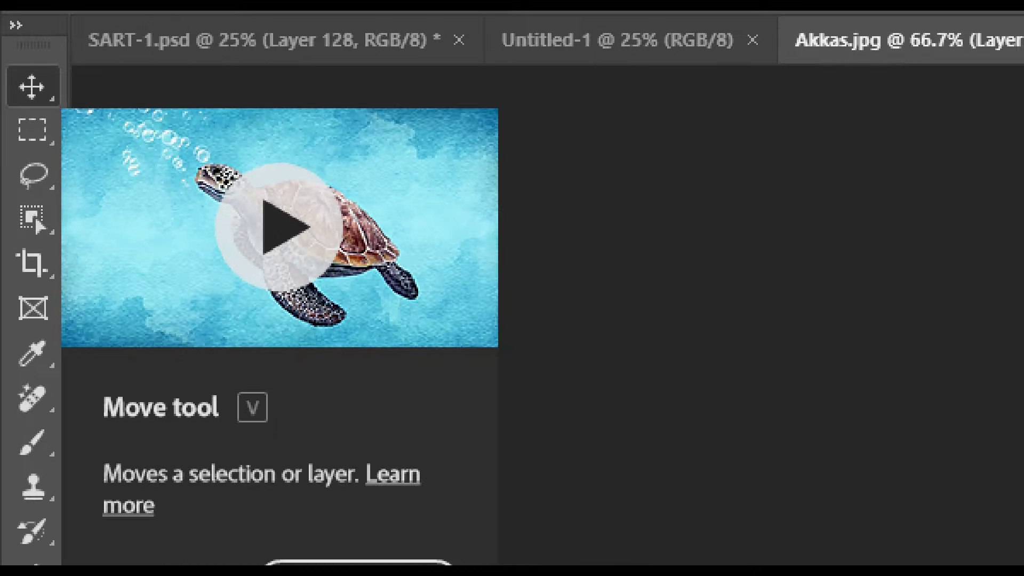
{"action": "left_click", "coordinate": [61, 32]}
{"action": "mouse_move", "coordinate": [438, 217]}
{"action": "left_mouse_down"}
{"action": "mouse_move", "coordinate": [452, 203]}
{"action": "mouse_move", "coordinate": [489, 325]}
{"action": "left_mouse_up"}
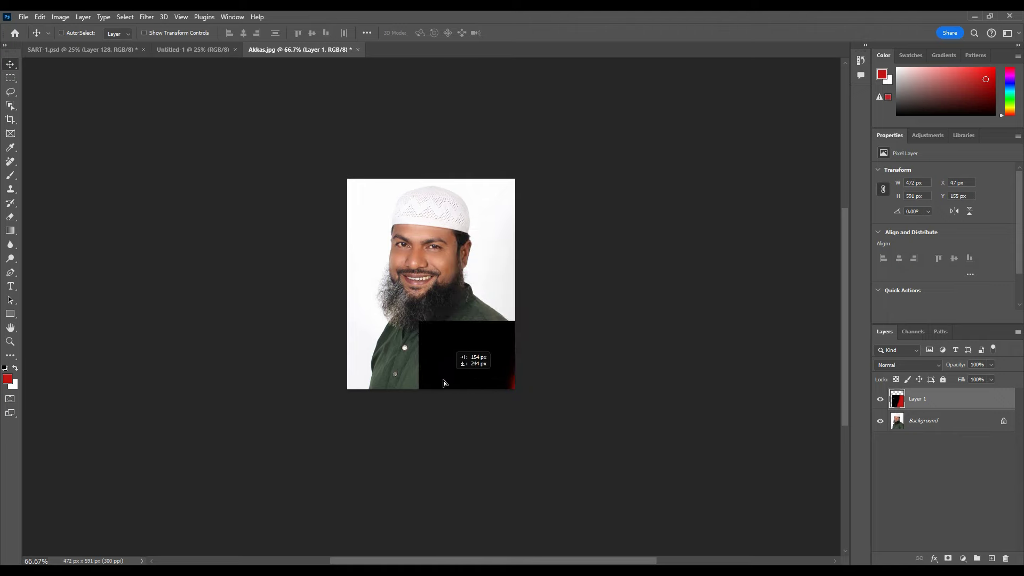
{"action": "left_click_drag", "start_coordinate": [489, 327], "coordinate": [389, 358]}
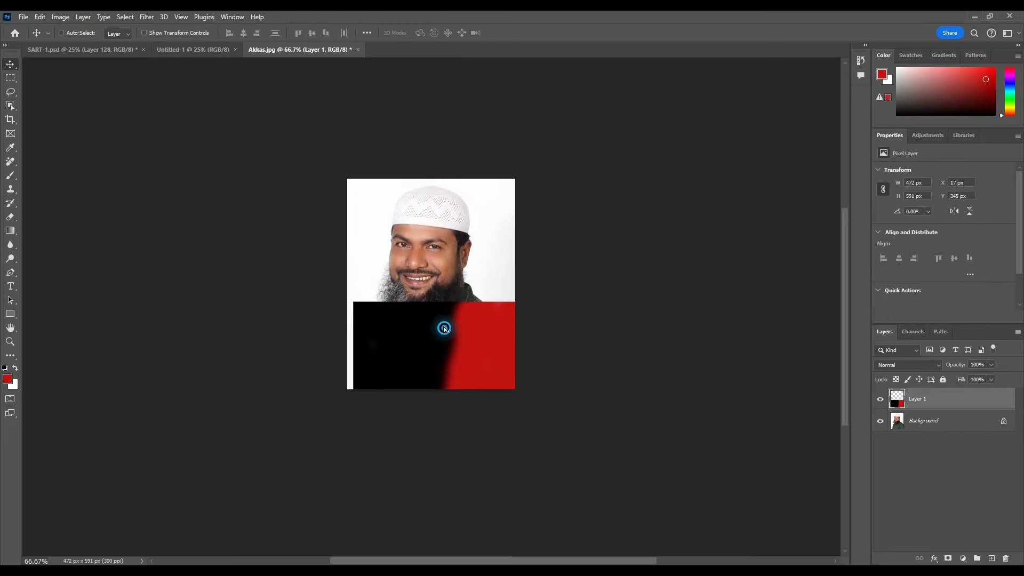
{"action": "mouse_move", "coordinate": [441, 320]}
{"action": "left_mouse_down"}
{"action": "mouse_move", "coordinate": [446, 217]}
{"action": "mouse_move", "coordinate": [437, 209]}
{"action": "left_mouse_up"}
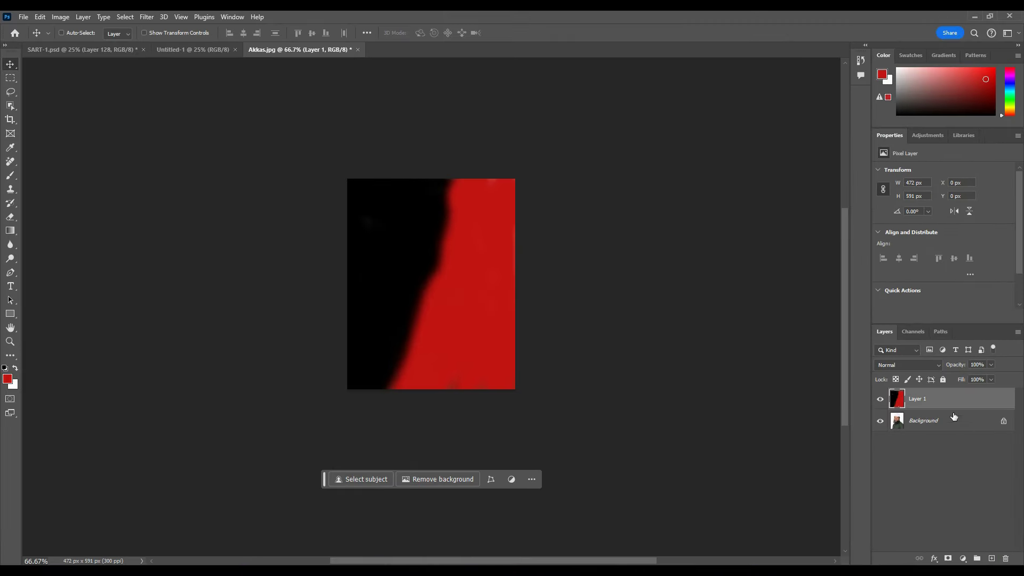
Duplicate Layer 1 and undo it, delete the painted Layer 1, and zoom to 100%.
{"action": "right_click", "coordinate": [953, 397]}
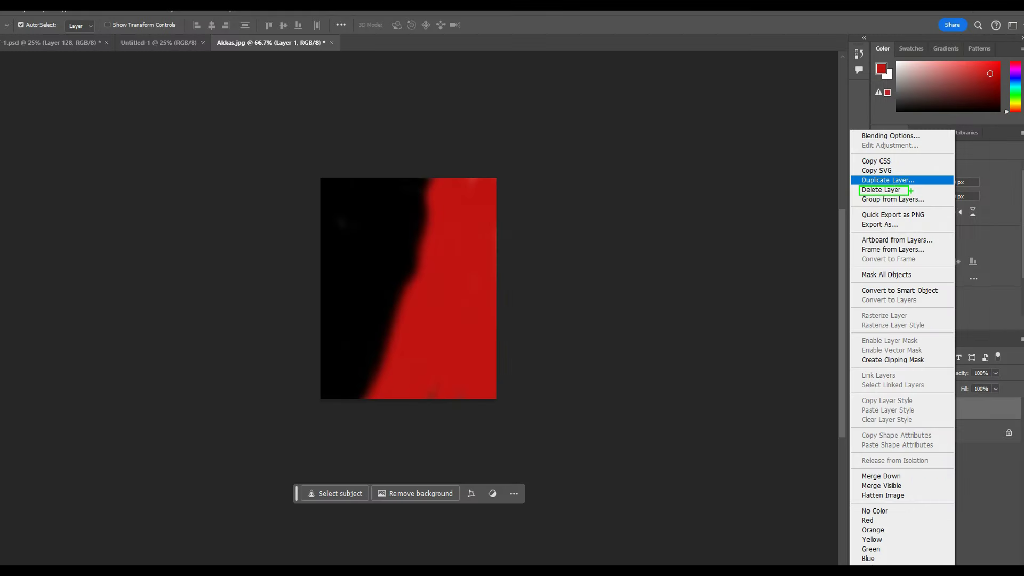
{"action": "left_click", "coordinate": [891, 184]}
{"action": "left_click", "coordinate": [600, 168]}
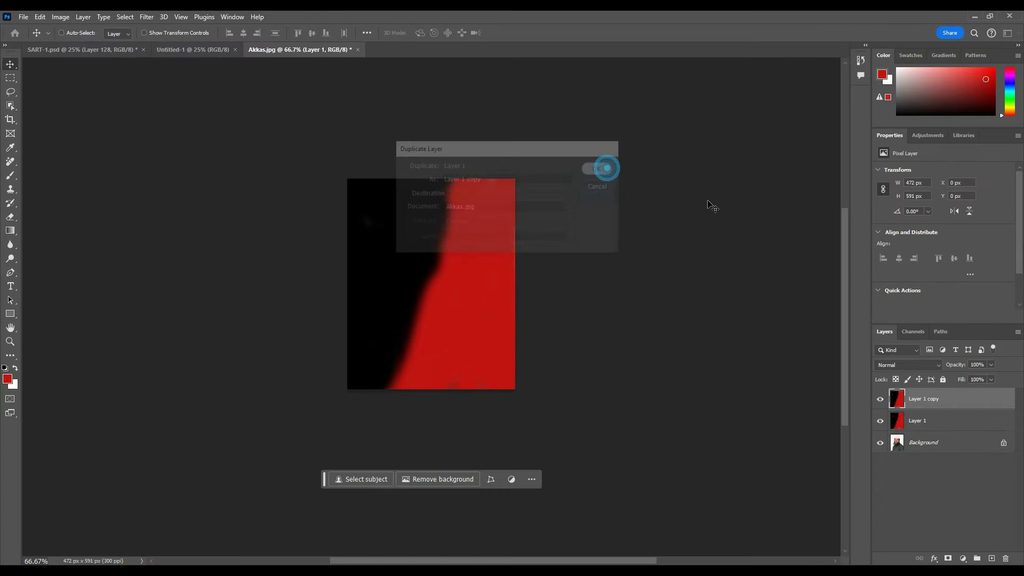
{"action": "key", "text": "ctrl+z"}
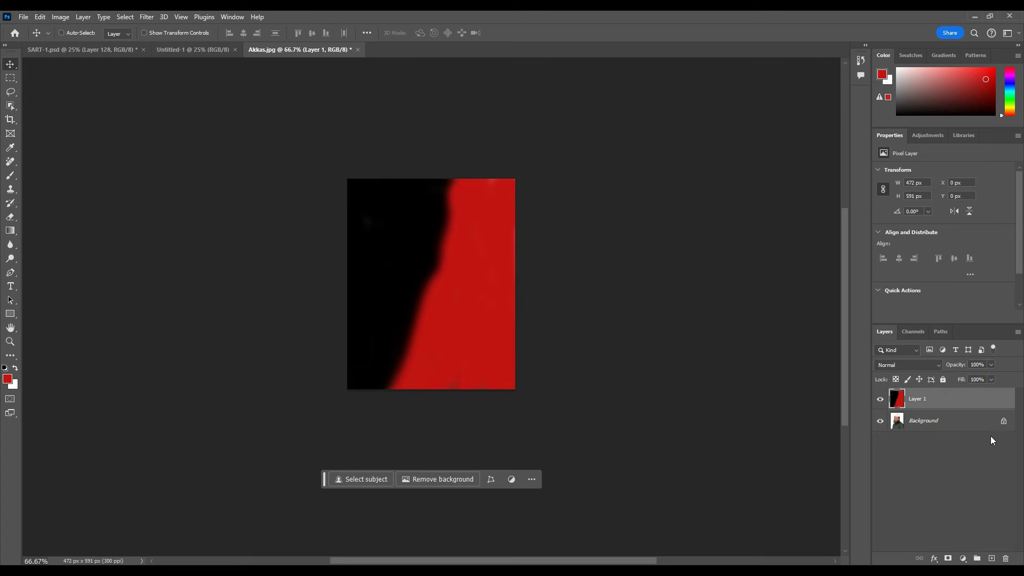
{"action": "key", "text": "ctrl+z"}
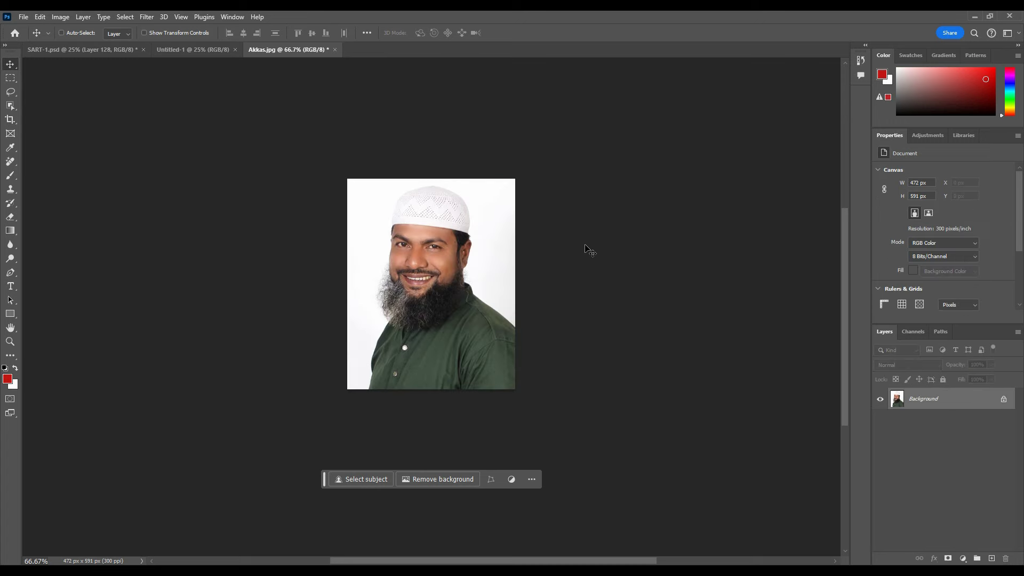
{"action": "key", "text": "ctrl+plus"}
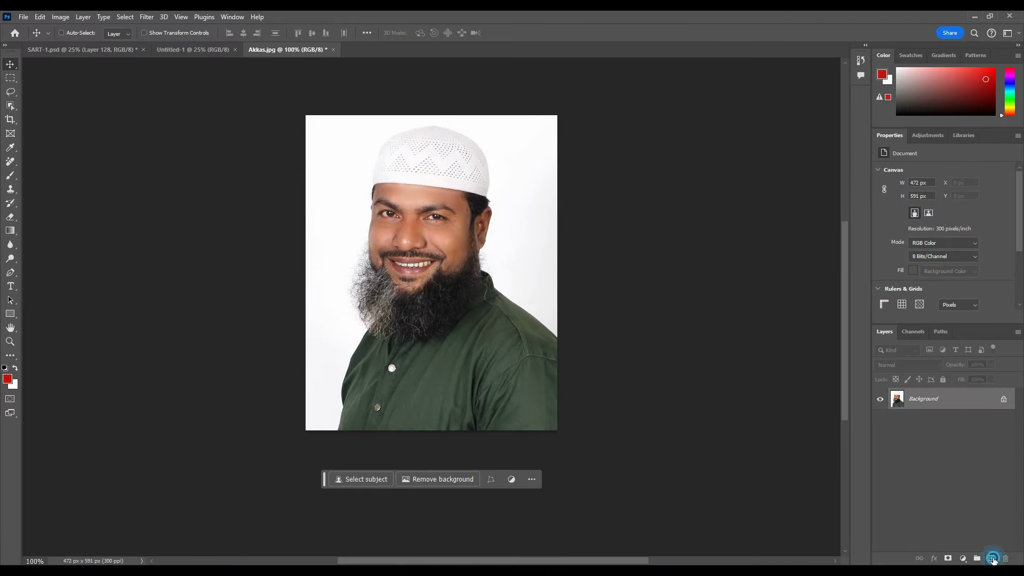
Add a new layer, fill it with red using Alt+Backspace, and test-drag it down and back.
{"action": "left_click", "coordinate": [991, 558]}
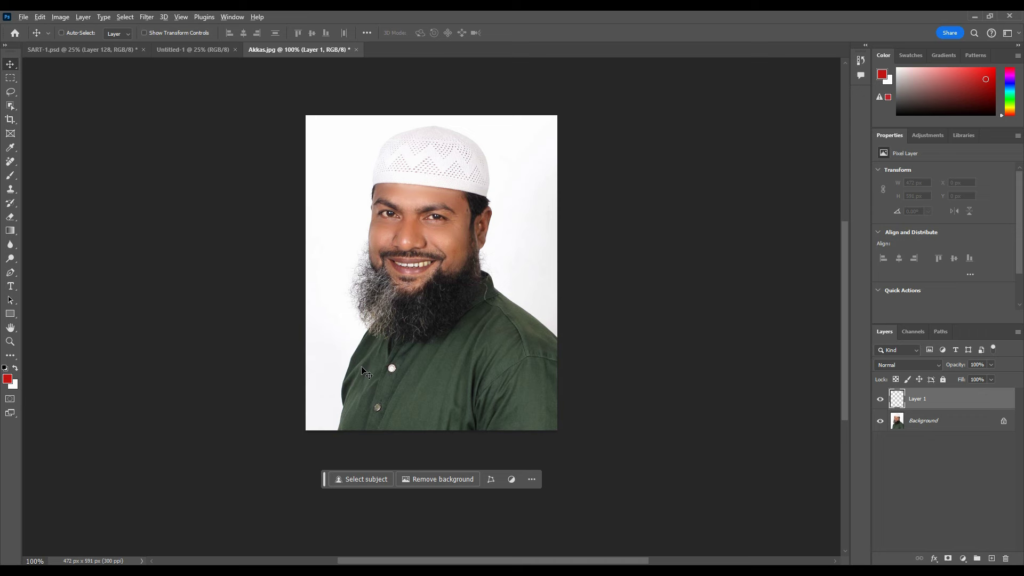
{"action": "key", "text": "alt+BackSpace"}
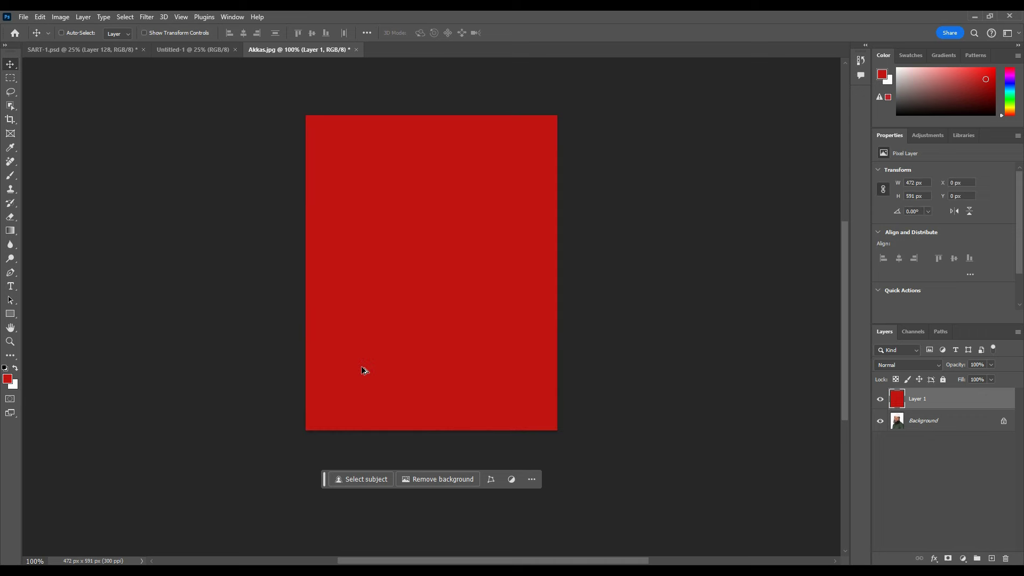
{"action": "mouse_move", "coordinate": [441, 251]}
{"action": "left_mouse_down"}
{"action": "mouse_move", "coordinate": [427, 337]}
{"action": "mouse_move", "coordinate": [441, 231]}
{"action": "mouse_move", "coordinate": [427, 177]}
{"action": "left_mouse_up"}
{"action": "left_click_drag", "start_coordinate": [478, 216], "coordinate": [484, 265]}
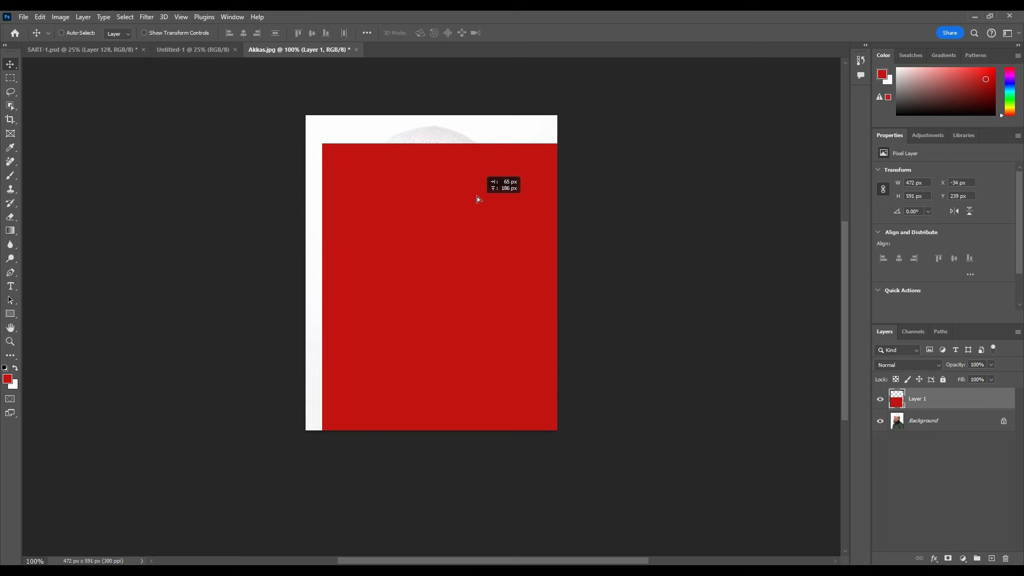
{"action": "left_click_drag", "start_coordinate": [484, 265], "coordinate": [466, 180]}
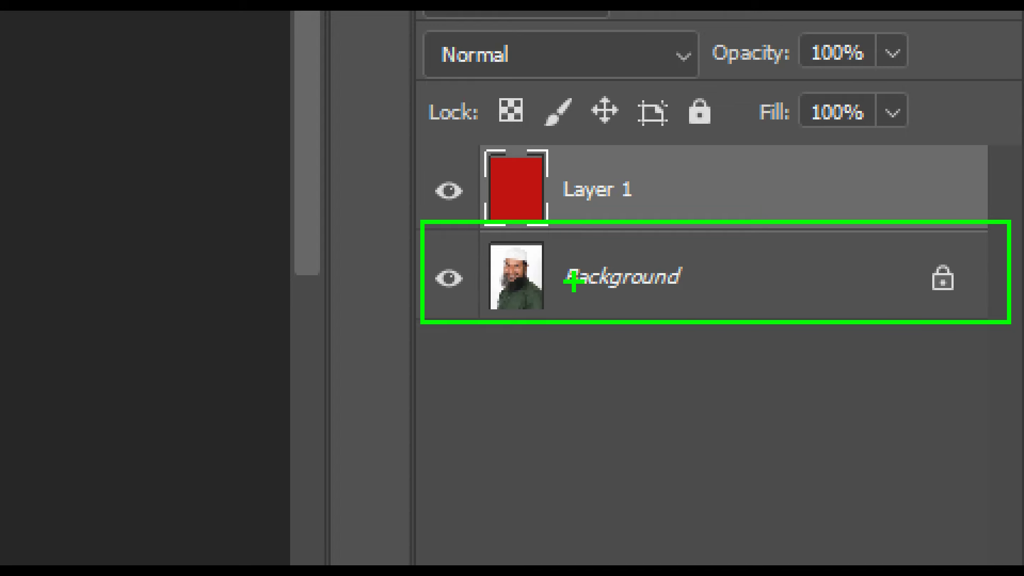
Create an empty transparent Layer 2 on top of the red Layer 1.
{"action": "left_click_drag", "start_coordinate": [555, 244], "coordinate": [697, 302]}
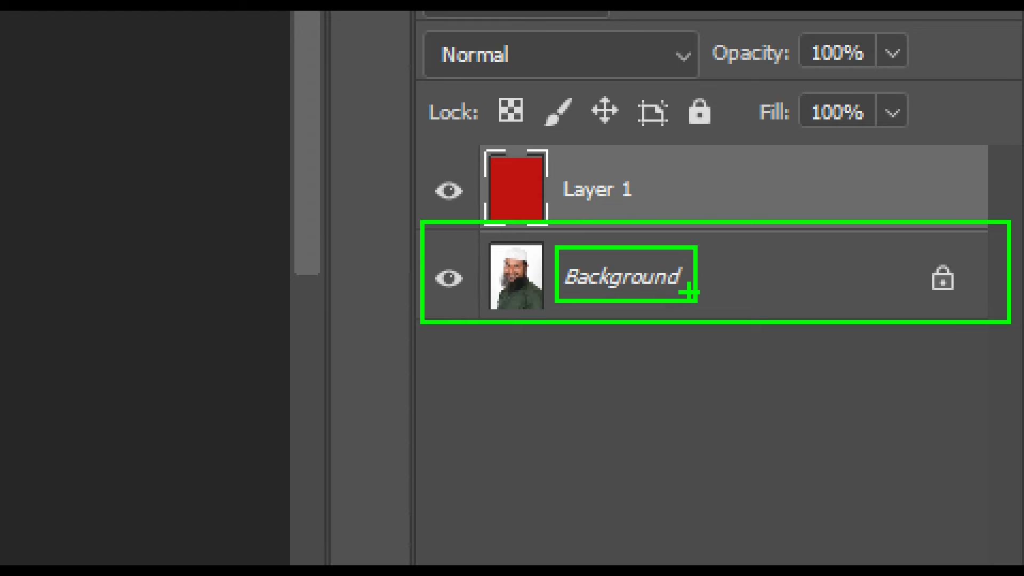
{"action": "mouse_move", "coordinate": [905, 240]}
{"action": "left_mouse_down"}
{"action": "mouse_move", "coordinate": [982, 305]}
{"action": "mouse_move", "coordinate": [1019, 438]}
{"action": "left_mouse_up"}
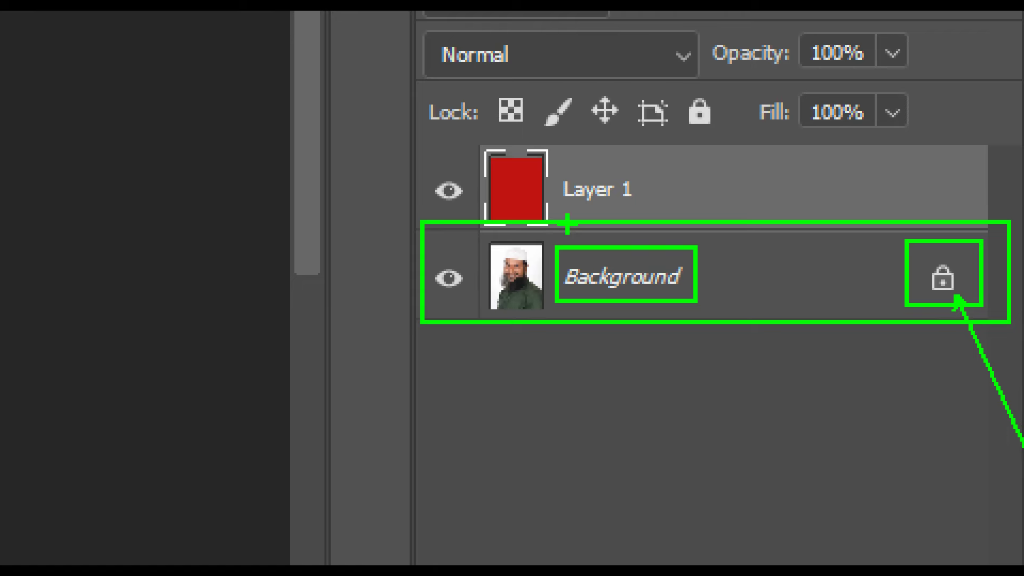
{"action": "left_click_drag", "start_coordinate": [638, 299], "coordinate": [692, 408]}
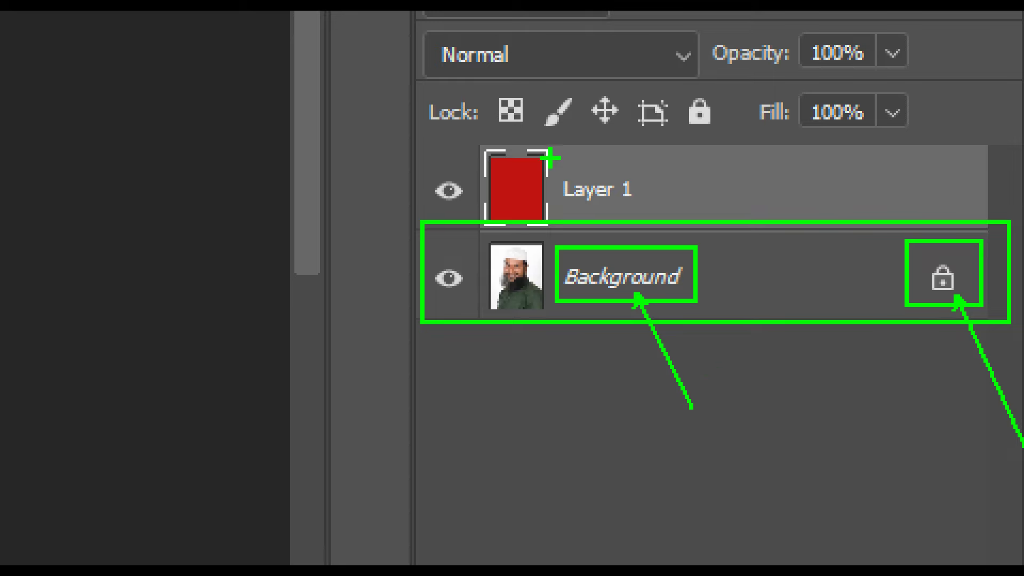
{"action": "left_click_drag", "start_coordinate": [547, 165], "coordinate": [651, 216]}
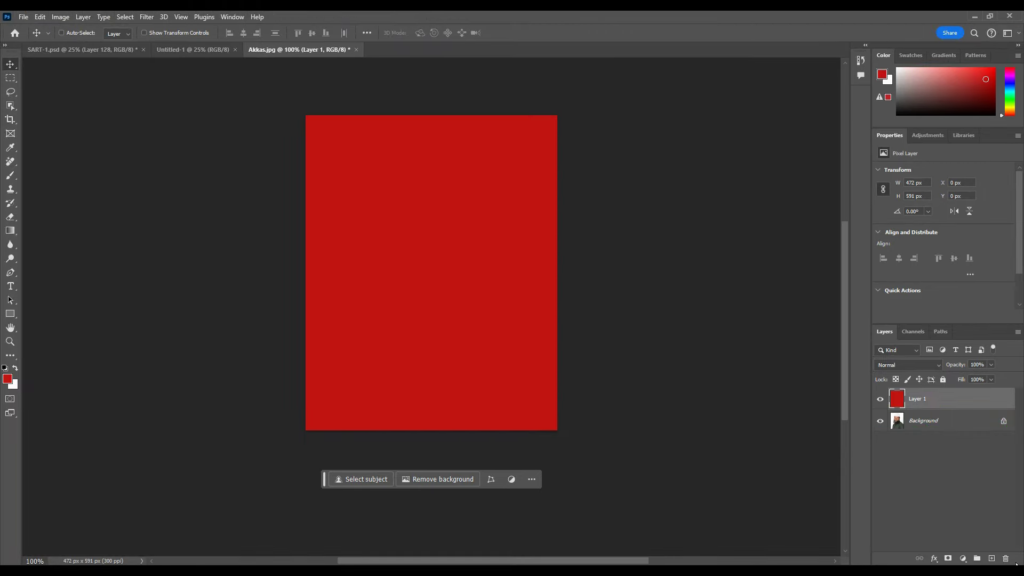
{"action": "left_click", "coordinate": [991, 559]}
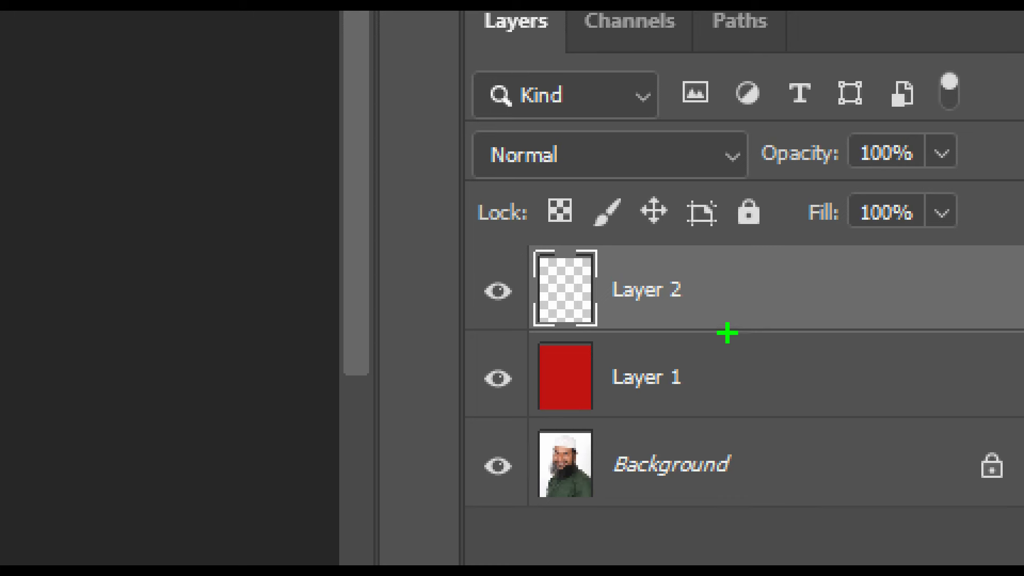
{"action": "left_click_drag", "start_coordinate": [594, 351], "coordinate": [727, 409]}
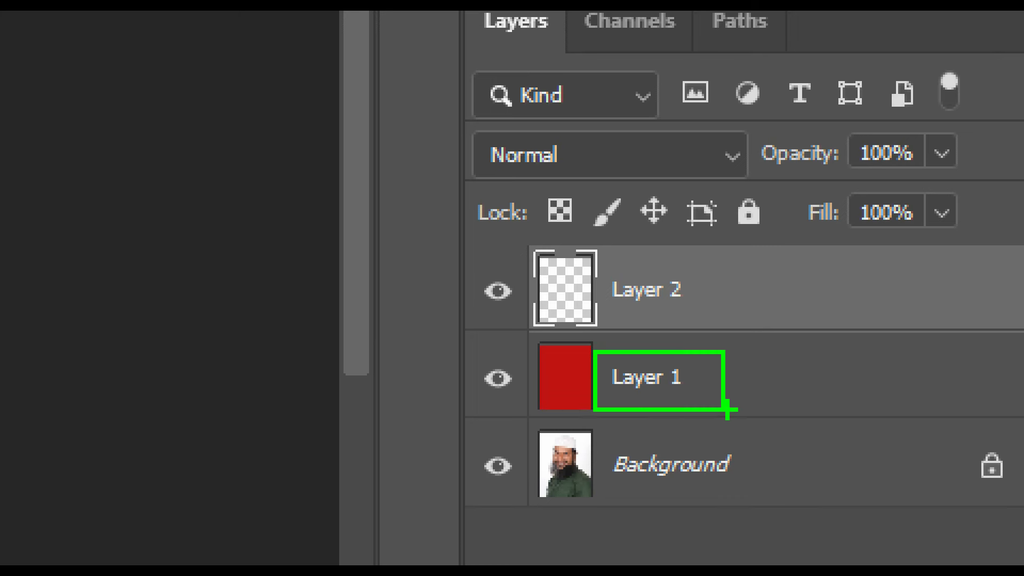
{"action": "left_click_drag", "start_coordinate": [607, 266], "coordinate": [715, 316]}
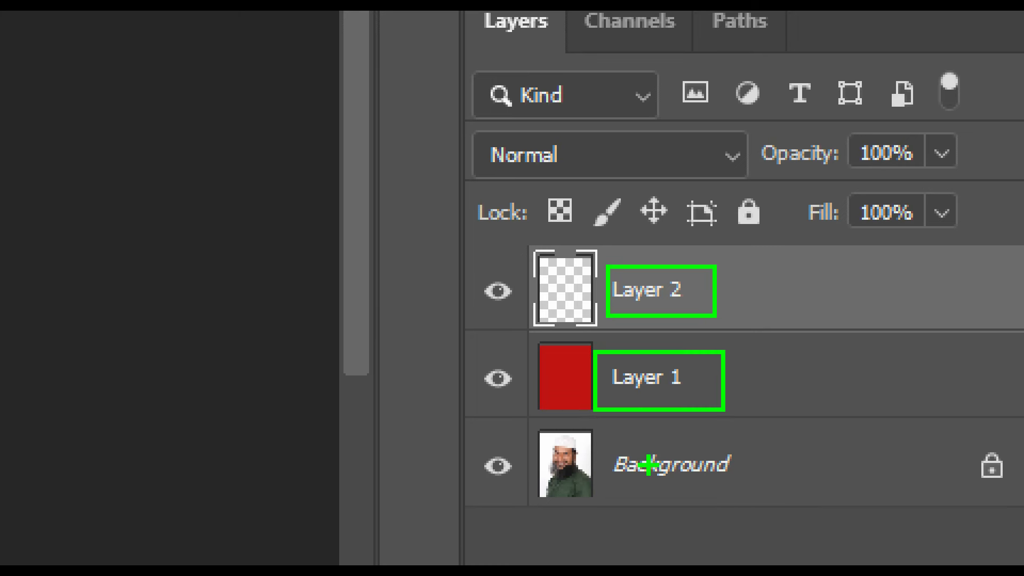
{"action": "left_click_drag", "start_coordinate": [605, 442], "coordinate": [768, 496]}
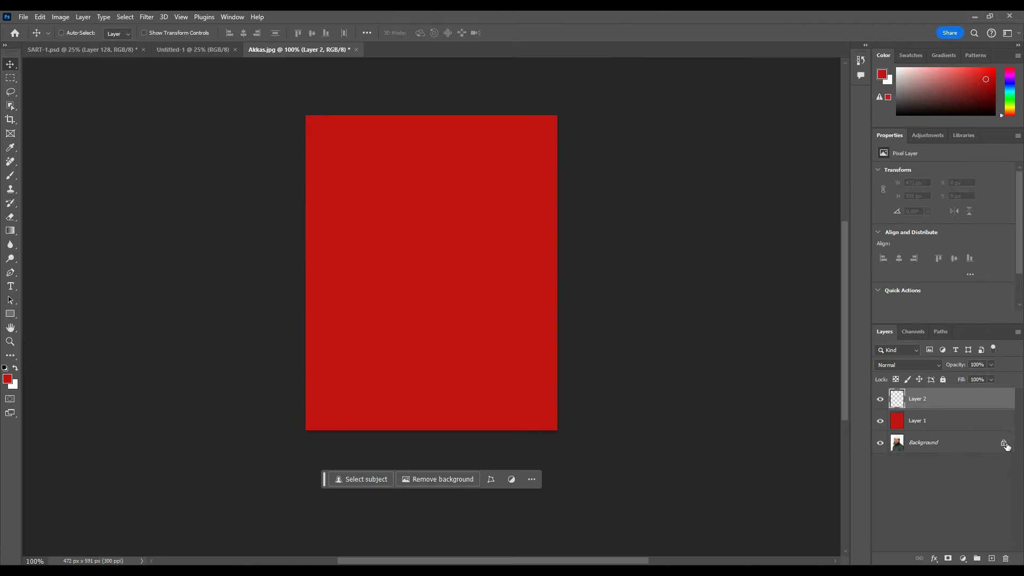
Unlock Background into Layer 0 and rename Layer 1 to 'Red color'.
{"action": "left_click", "coordinate": [1004, 444]}
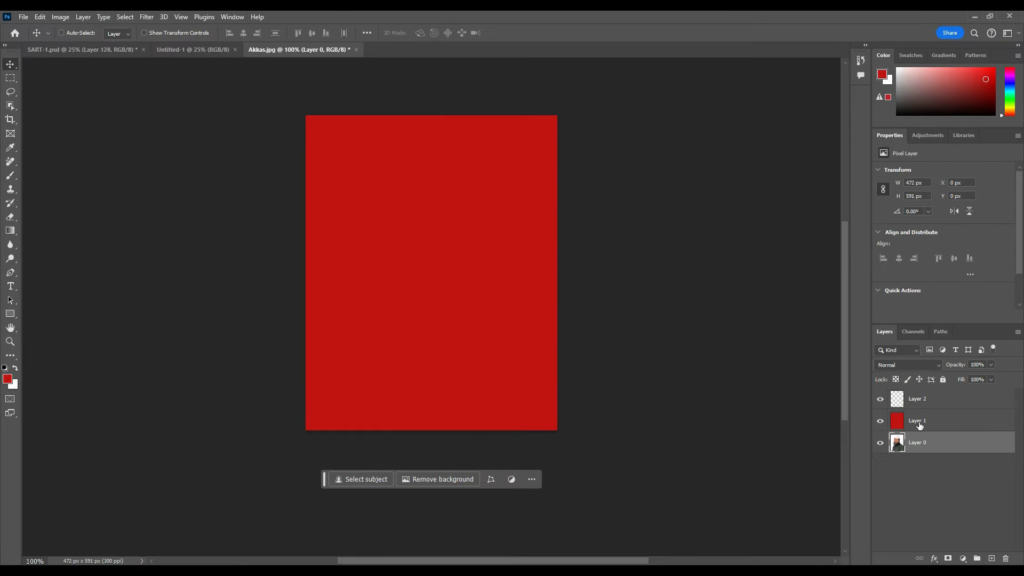
{"action": "double_click", "coordinate": [919, 421]}
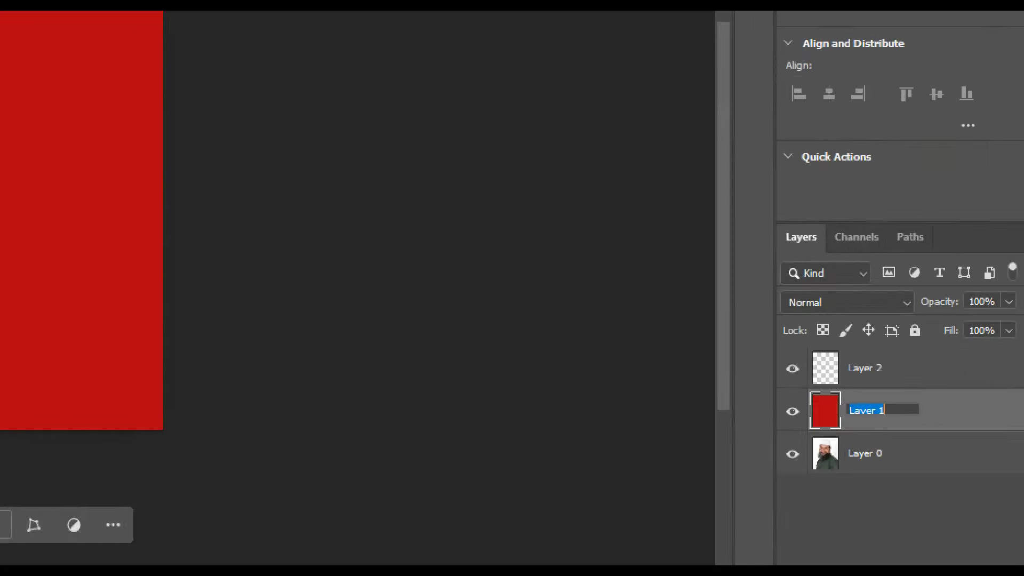
{"action": "key", "text": "Return"}
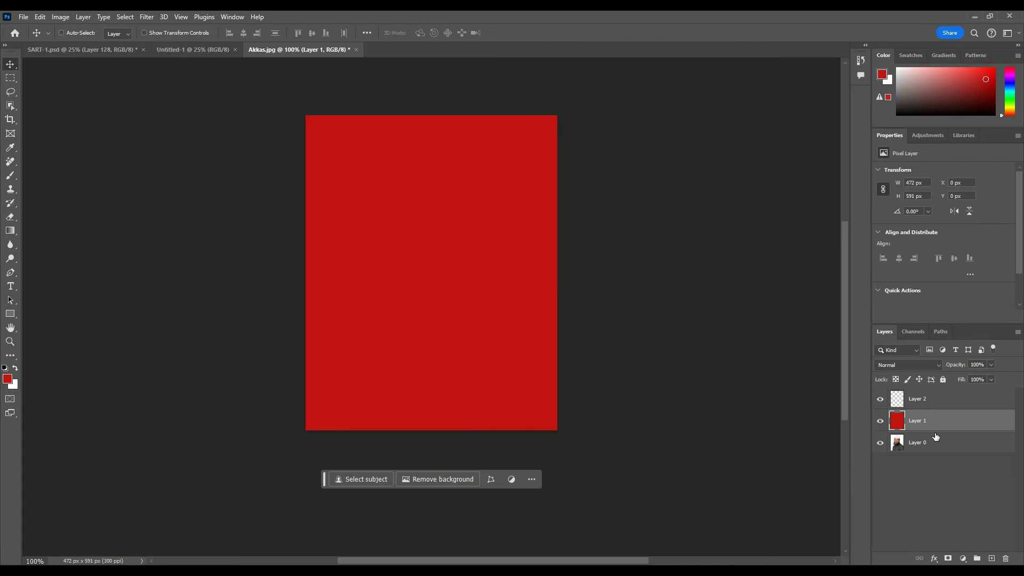
{"action": "key", "text": "e"}
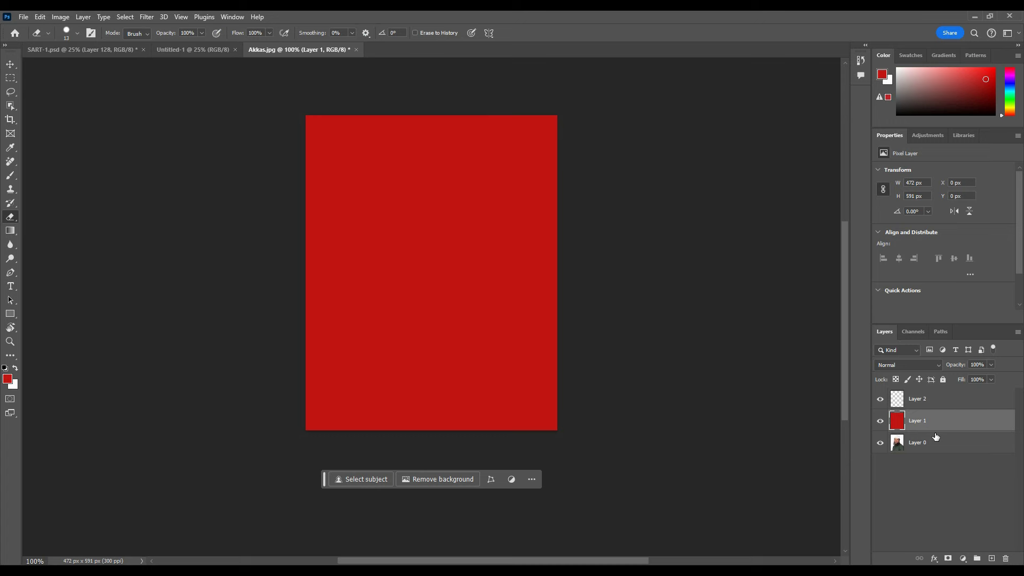
{"action": "double_click", "coordinate": [922, 422]}
{"action": "type", "text": "Red color"}
{"action": "left_click", "coordinate": [948, 454]}
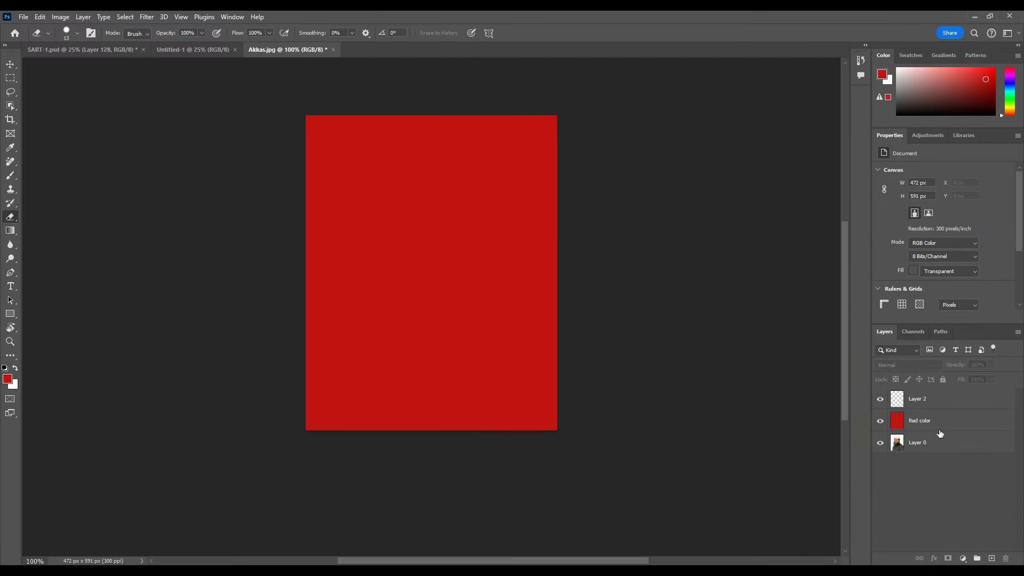
Set the background colour to blue and fill Layer 2 with it.
{"action": "left_click", "coordinate": [12, 387]}
{"action": "left_click", "coordinate": [514, 186]}
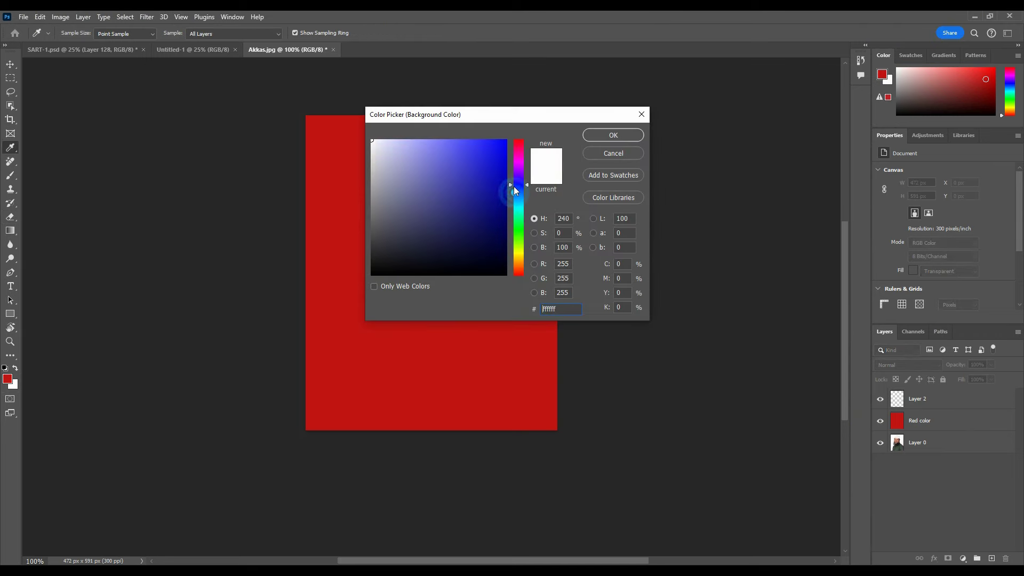
{"action": "left_click", "coordinate": [614, 135]}
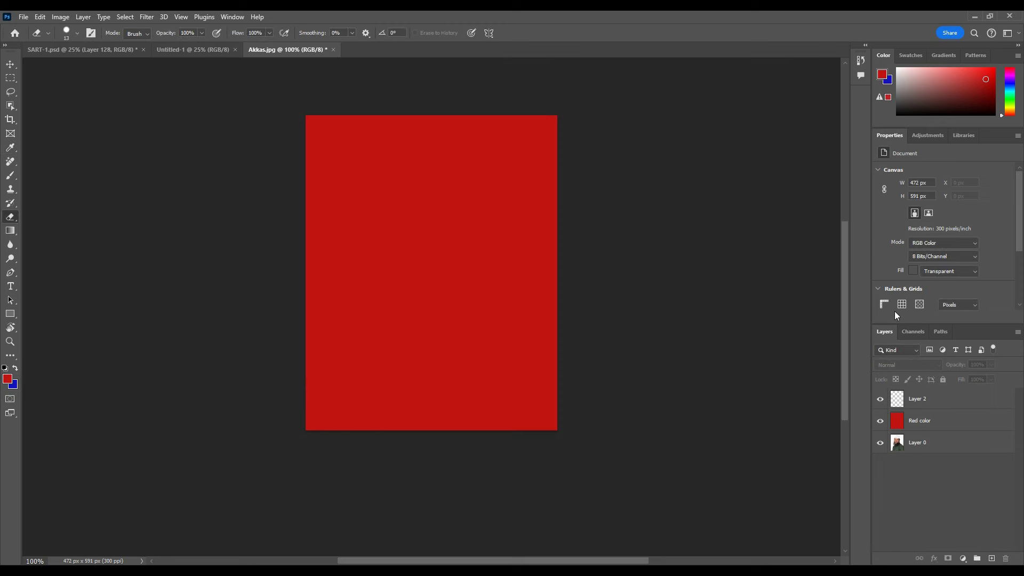
{"action": "left_click", "coordinate": [932, 405]}
{"action": "key", "text": "ctrl+BackSpace"}
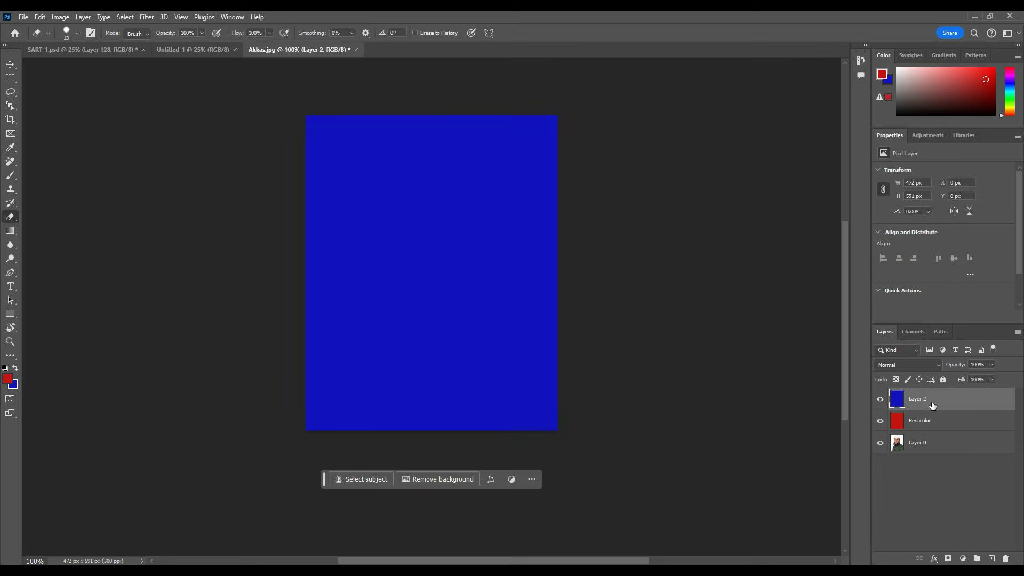
Test moving the blue and Red color layers, then undo the moves.
{"action": "key", "text": "v"}
{"action": "left_click_drag", "start_coordinate": [423, 187], "coordinate": [423, 327]}
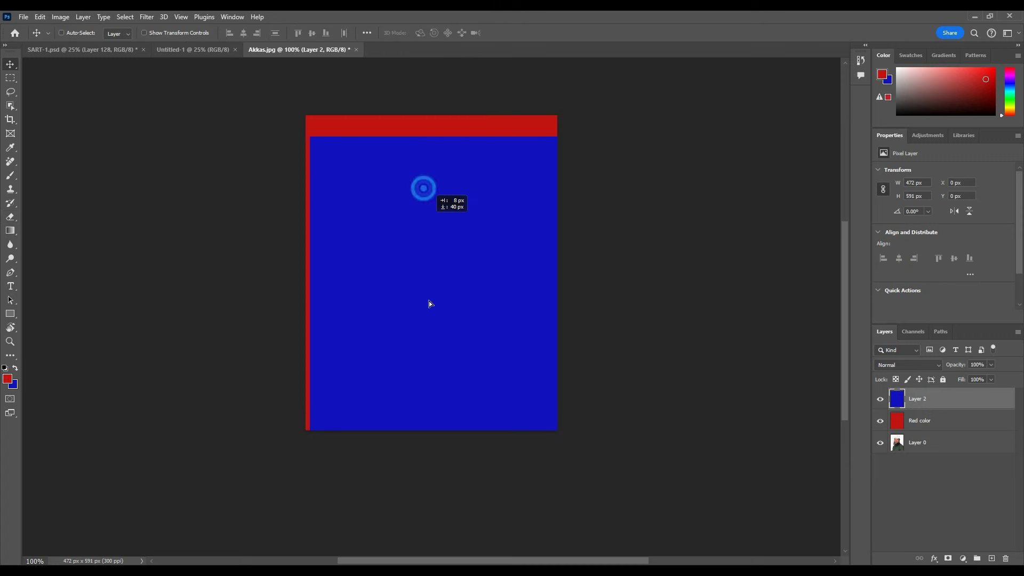
{"action": "left_click", "coordinate": [909, 423]}
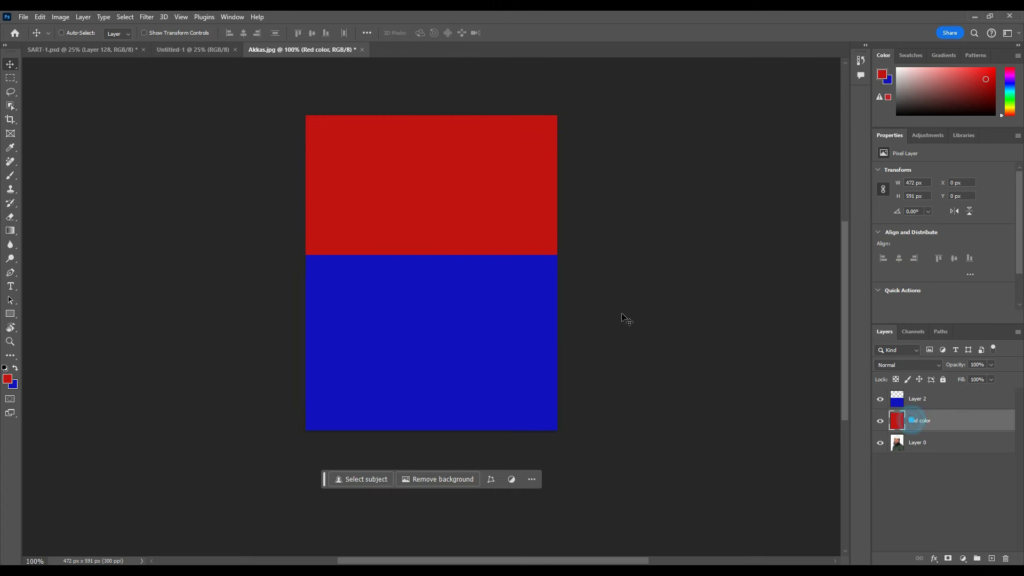
{"action": "mouse_move", "coordinate": [511, 152]}
{"action": "left_mouse_down"}
{"action": "mouse_move", "coordinate": [511, 320]}
{"action": "mouse_move", "coordinate": [507, 187]}
{"action": "left_mouse_up"}
{"action": "key", "text": "ctrl+z"}
{"action": "key", "text": "ctrl+z"}
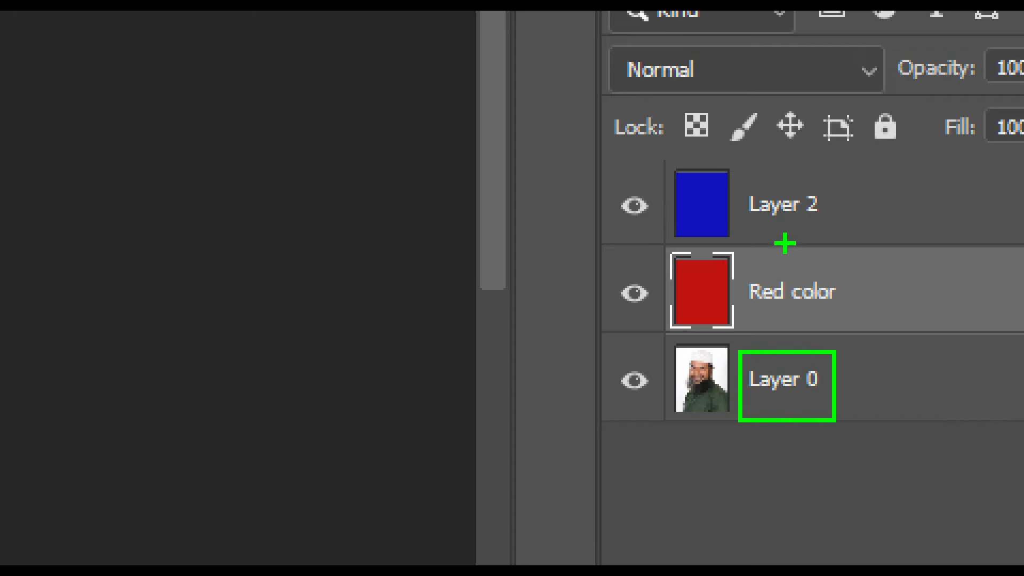
{"action": "left_click_drag", "start_coordinate": [755, 189], "coordinate": [888, 327]}
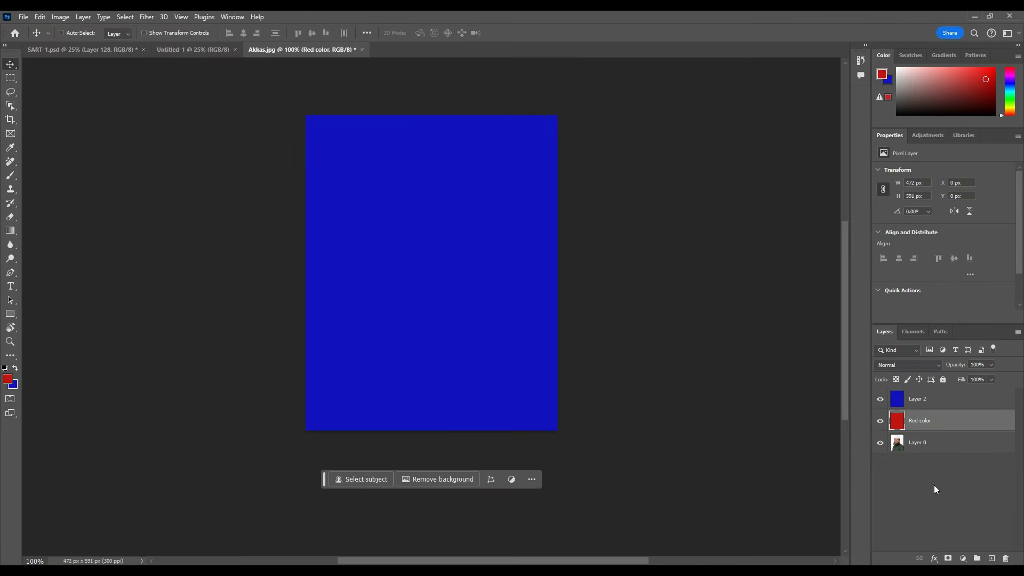
Move Layer 0 to the top of the stack and rename it 'Image'.
{"action": "left_click", "coordinate": [921, 448]}
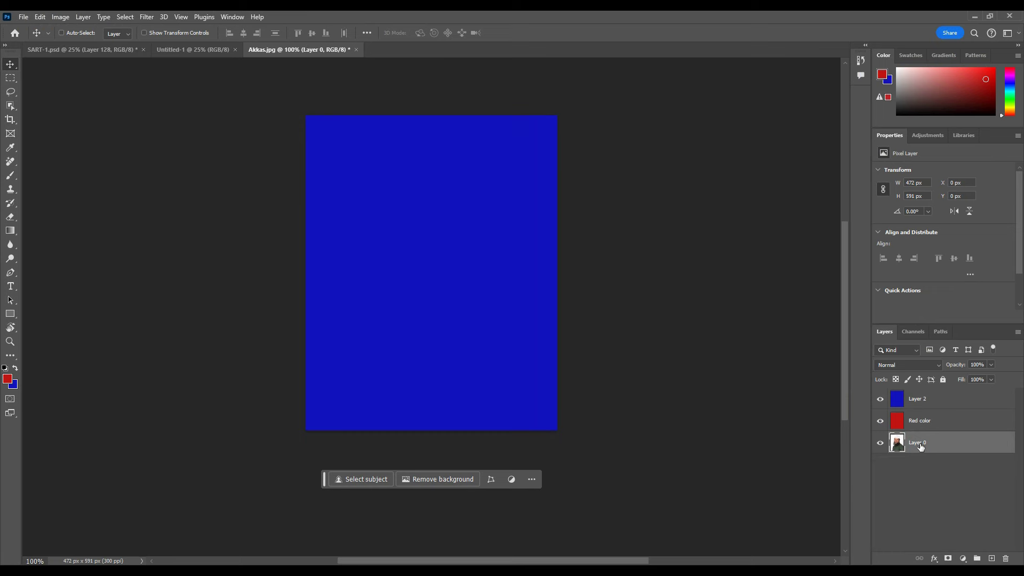
{"action": "left_click_drag", "start_coordinate": [921, 447], "coordinate": [915, 399]}
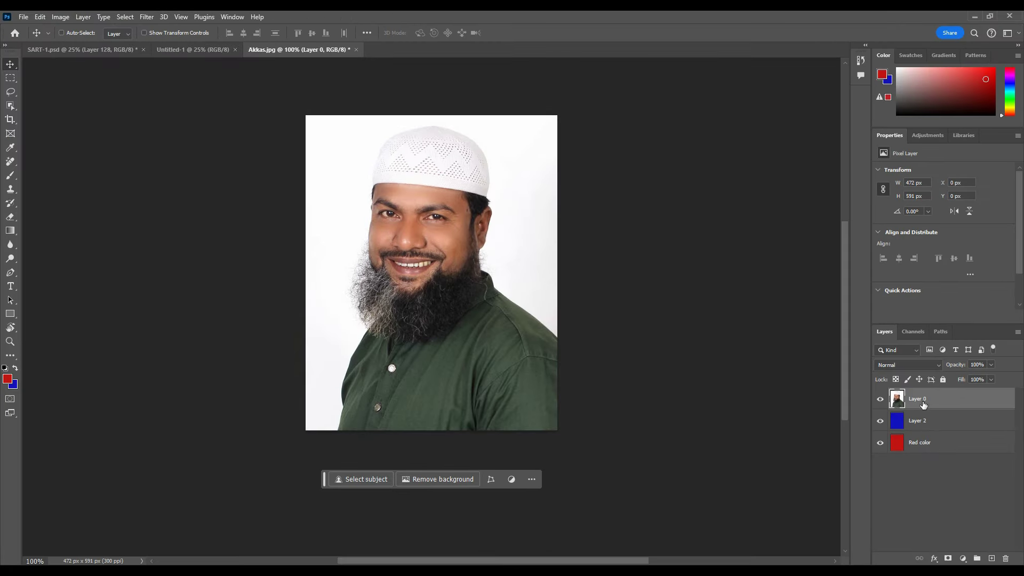
{"action": "double_click", "coordinate": [922, 403]}
{"action": "type", "text": "Image"}
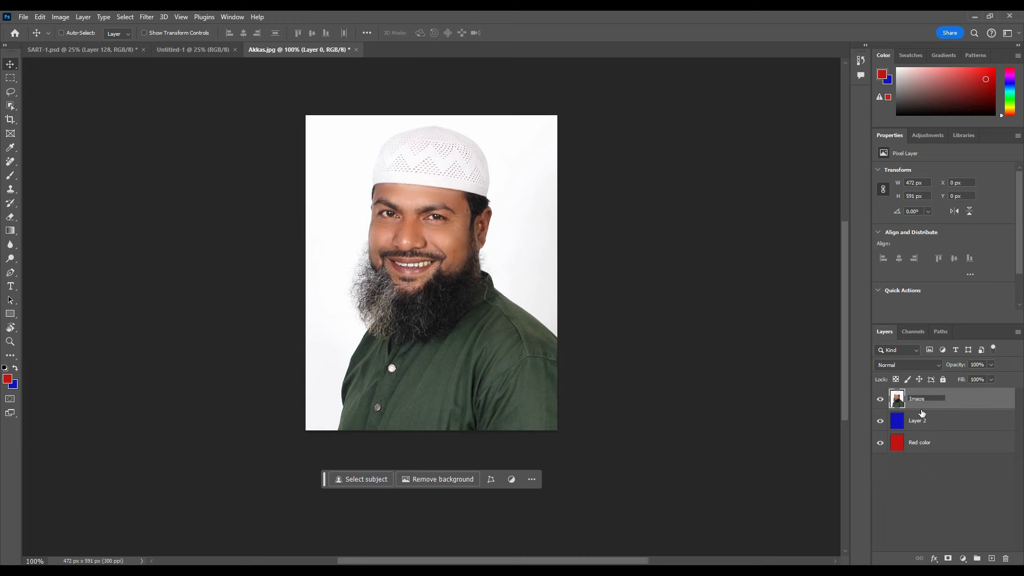
{"action": "left_click", "coordinate": [933, 465]}
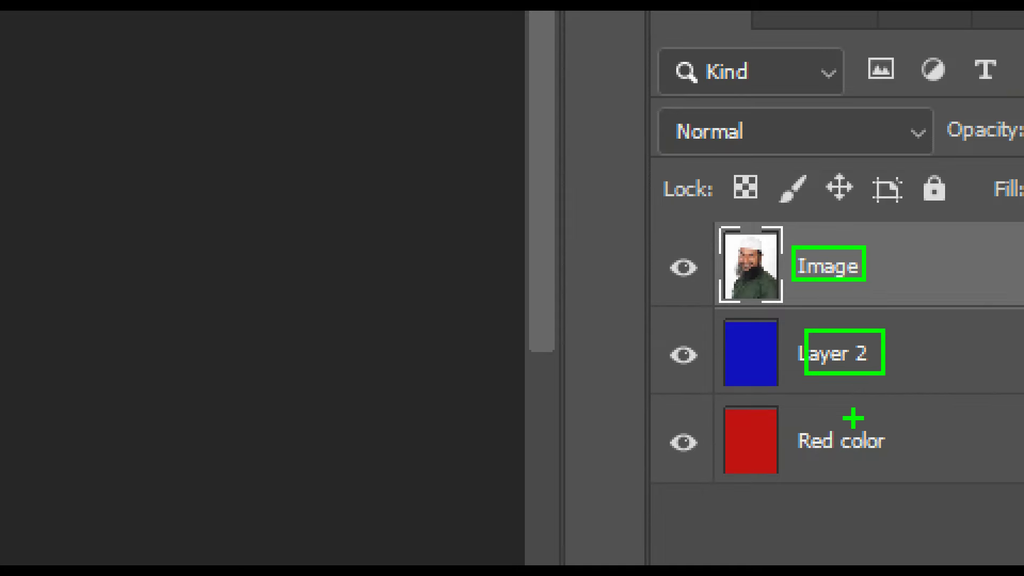
Rename Layer 2 to 'Blue' and reselect the Image layer.
{"action": "double_click", "coordinate": [912, 419]}
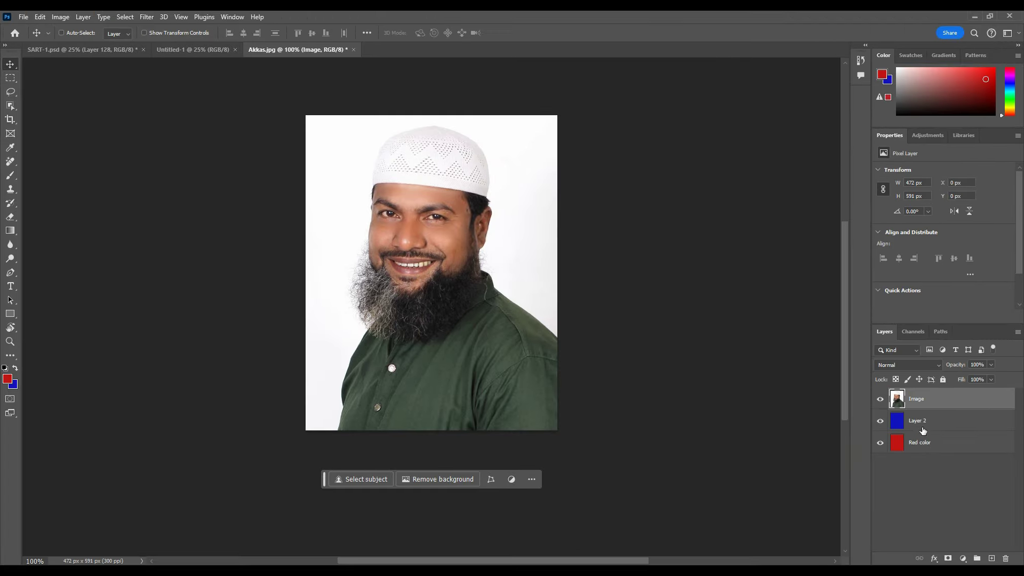
{"action": "type", "text": "Blue"}
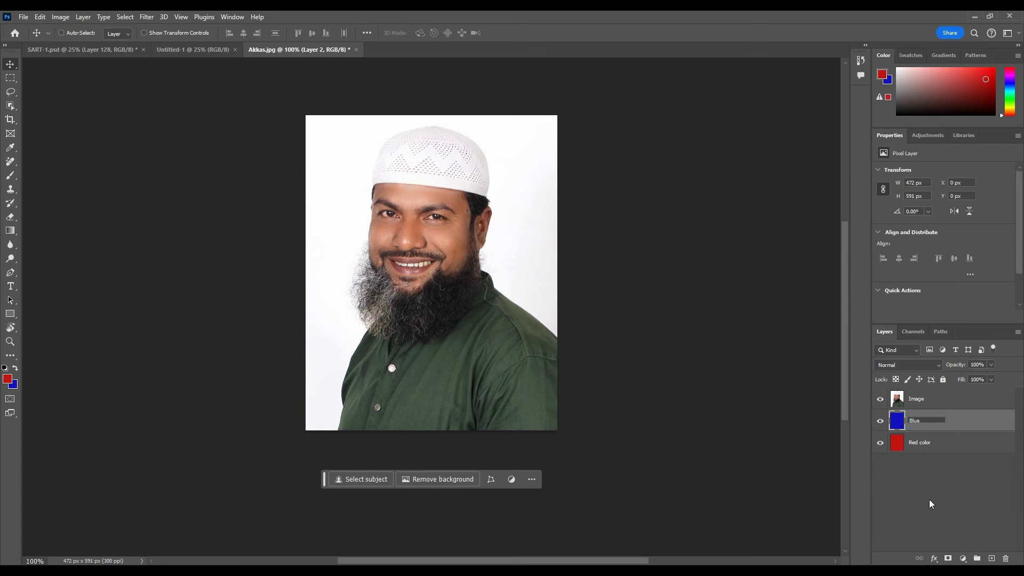
{"action": "left_click", "coordinate": [929, 500]}
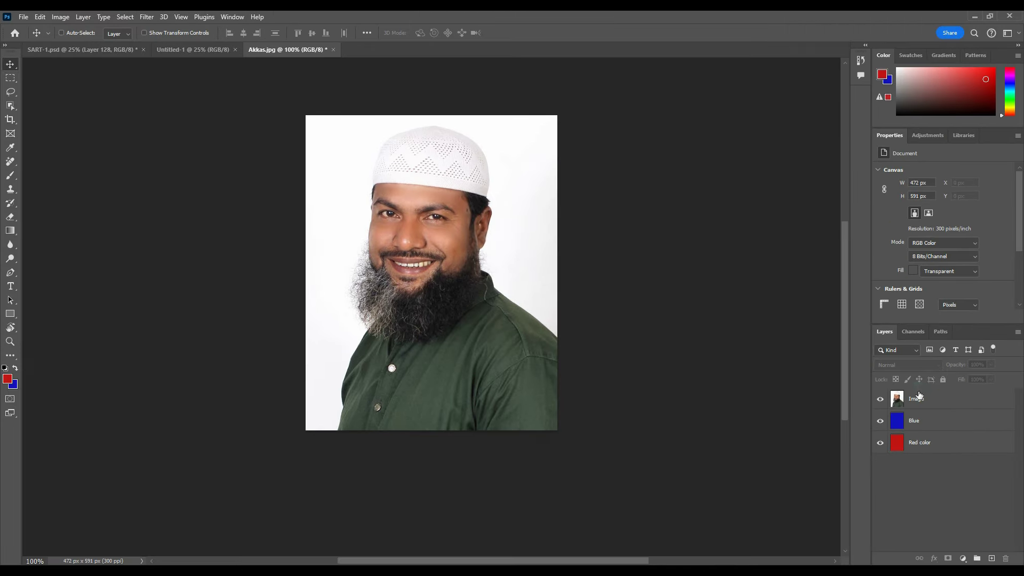
{"action": "left_click", "coordinate": [919, 397]}
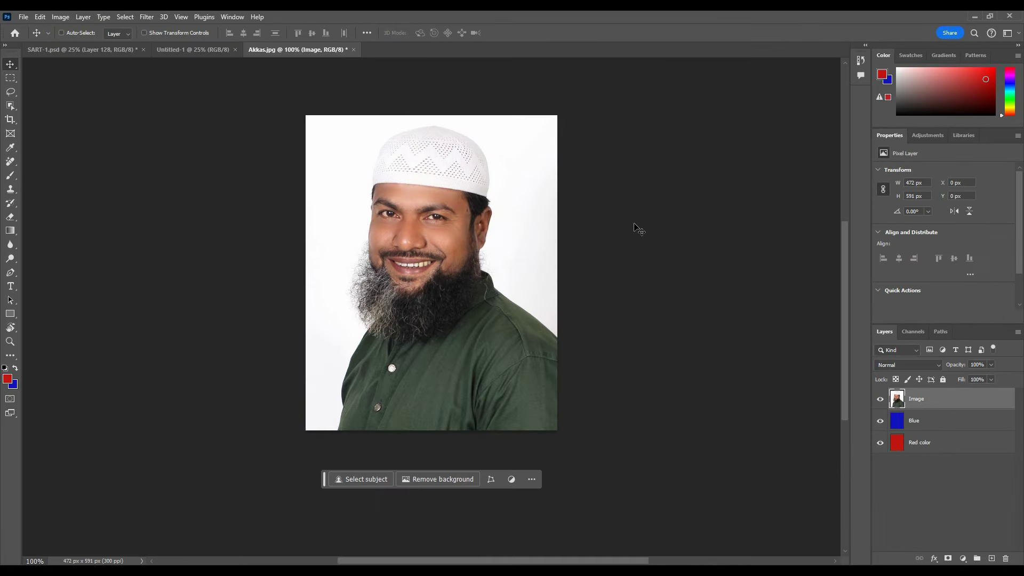
Set up a larger Background Eraser with Discontiguous limits and Sampling: Once, zoomed in.
{"action": "left_click", "coordinate": [11, 217]}
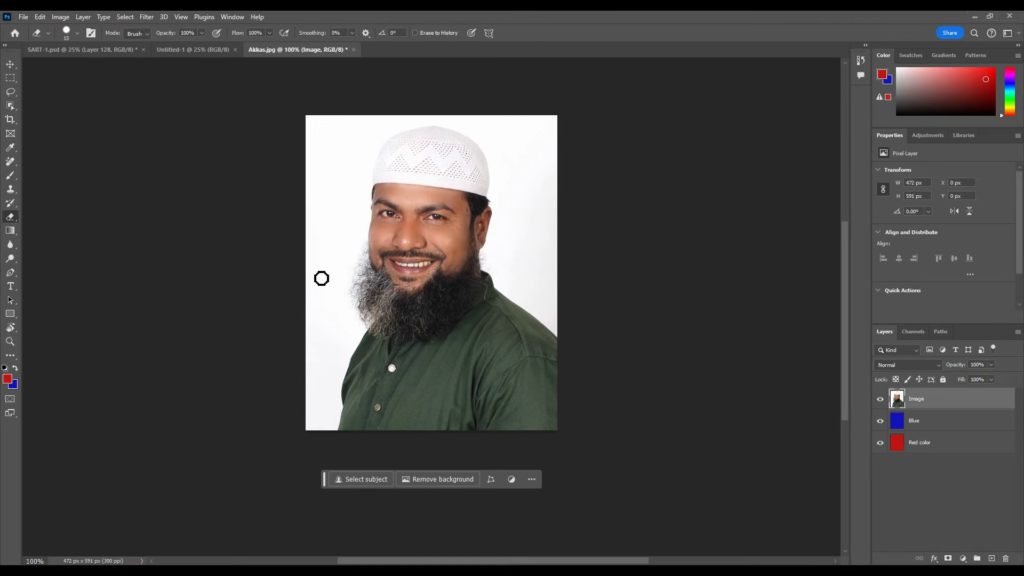
{"action": "key", "text": "bracketright"}
{"action": "key", "text": "bracketright"}
{"action": "key", "text": "bracketright"}
{"action": "right_click", "coordinate": [10, 222]}
{"action": "left_click", "coordinate": [36, 224]}
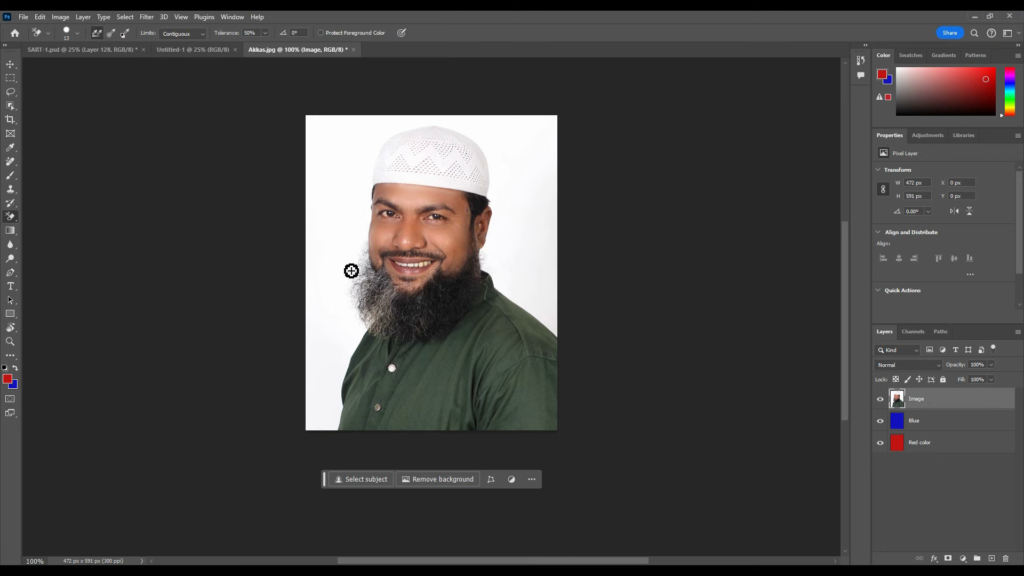
{"action": "key", "text": "bracketright"}
{"action": "key", "text": "bracketright"}
{"action": "key", "text": "bracketright"}
{"action": "key", "text": "bracketright"}
{"action": "key", "text": "ctrl+plus"}
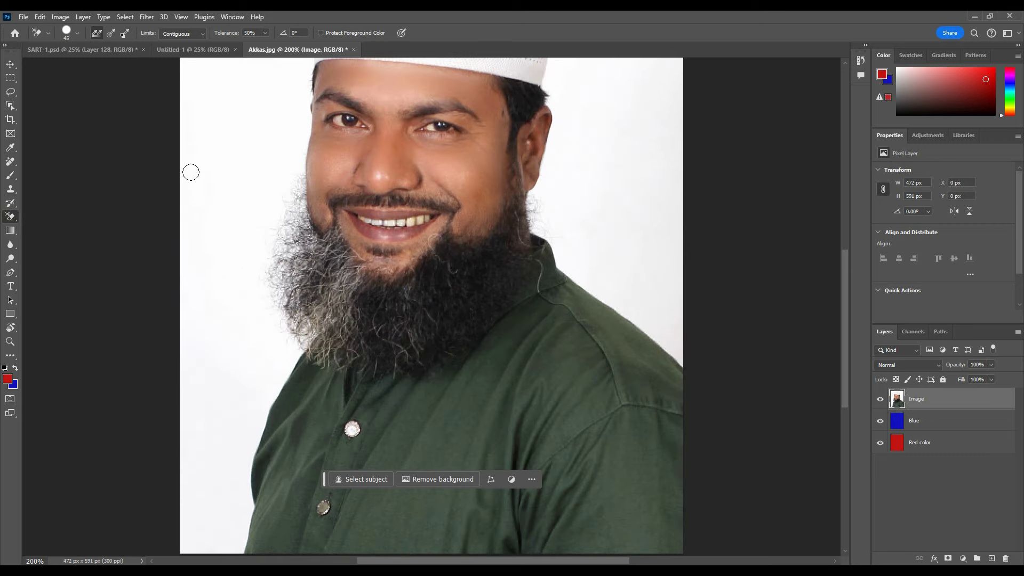
{"action": "left_click", "coordinate": [201, 34]}
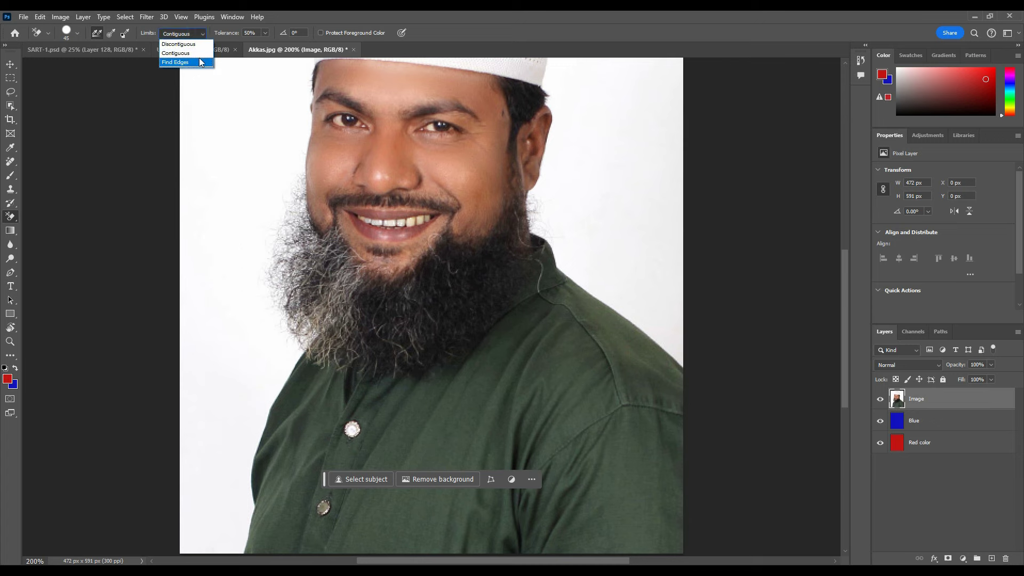
{"action": "left_click", "coordinate": [190, 44]}
{"action": "left_click", "coordinate": [110, 32]}
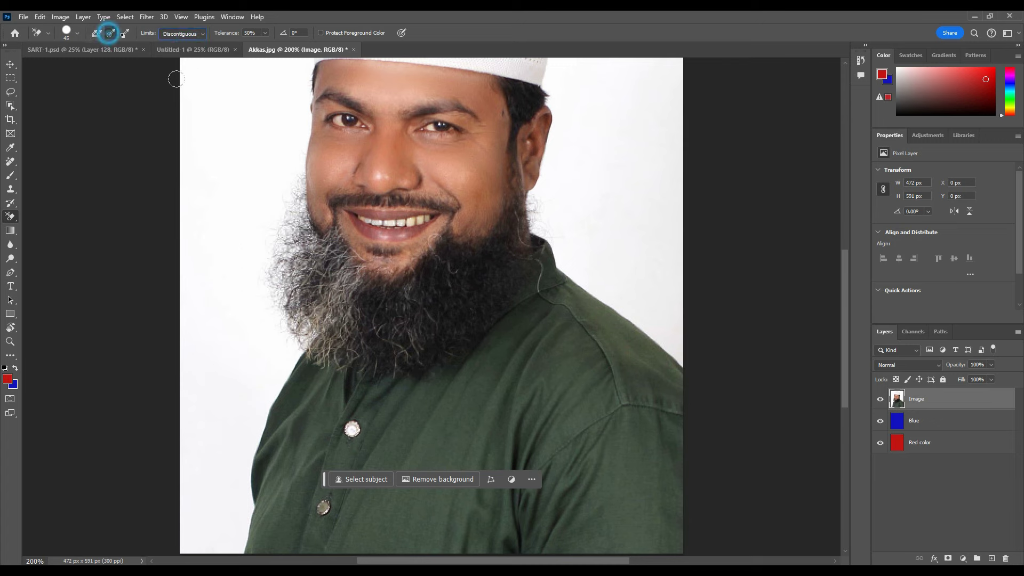
Erase the white backdrop beside the beard, face and down the left edge.
{"action": "mouse_move", "coordinate": [241, 200]}
{"action": "left_mouse_down"}
{"action": "mouse_move", "coordinate": [227, 251]}
{"action": "mouse_move", "coordinate": [280, 312]}
{"action": "left_mouse_up"}
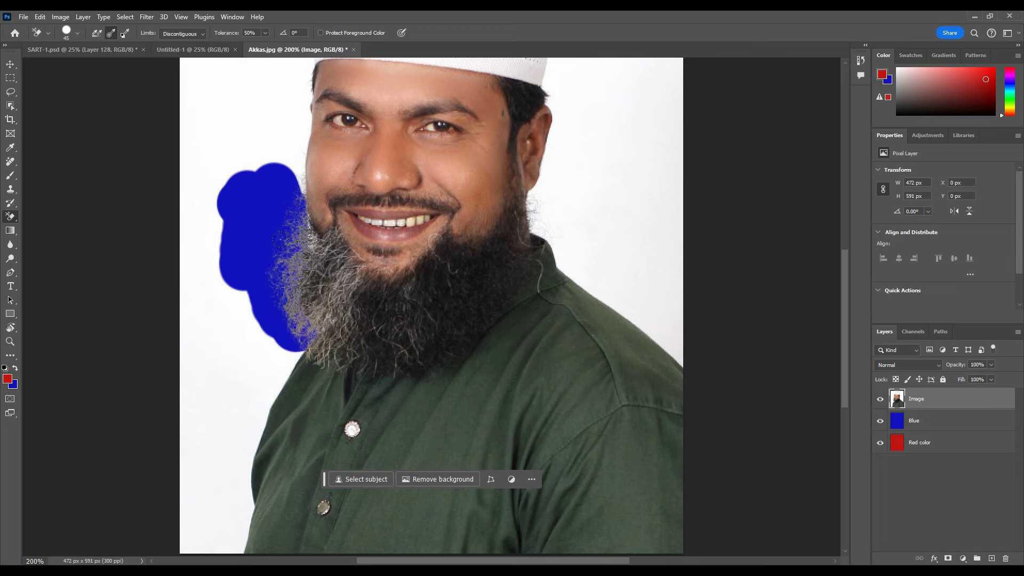
{"action": "mouse_move", "coordinate": [270, 206]}
{"action": "left_mouse_down"}
{"action": "mouse_move", "coordinate": [285, 104]}
{"action": "mouse_move", "coordinate": [255, 289]}
{"action": "mouse_move", "coordinate": [275, 362]}
{"action": "mouse_move", "coordinate": [242, 442]}
{"action": "mouse_move", "coordinate": [226, 528]}
{"action": "mouse_move", "coordinate": [186, 453]}
{"action": "mouse_move", "coordinate": [237, 307]}
{"action": "mouse_move", "coordinate": [227, 235]}
{"action": "mouse_move", "coordinate": [195, 160]}
{"action": "mouse_move", "coordinate": [171, 424]}
{"action": "left_mouse_up"}
{"action": "mouse_move", "coordinate": [182, 258]}
{"action": "left_mouse_down"}
{"action": "mouse_move", "coordinate": [240, 165]}
{"action": "mouse_move", "coordinate": [245, 123]}
{"action": "mouse_move", "coordinate": [218, 104]}
{"action": "mouse_move", "coordinate": [168, 188]}
{"action": "left_mouse_up"}
{"action": "left_click_drag", "start_coordinate": [184, 471], "coordinate": [164, 502]}
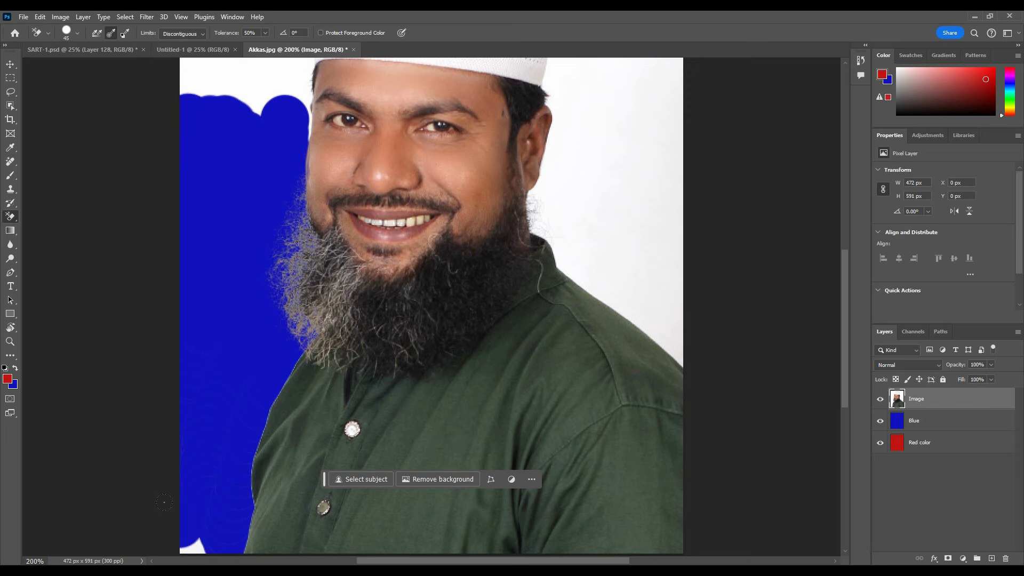
Erase the remaining white right of the shoulder and around the cap.
{"action": "mouse_move", "coordinate": [610, 213]}
{"action": "left_mouse_down"}
{"action": "mouse_move", "coordinate": [677, 362]}
{"action": "mouse_move", "coordinate": [536, 219]}
{"action": "mouse_move", "coordinate": [568, 122]}
{"action": "mouse_move", "coordinate": [552, 84]}
{"action": "mouse_move", "coordinate": [613, 155]}
{"action": "mouse_move", "coordinate": [592, 256]}
{"action": "mouse_move", "coordinate": [664, 170]}
{"action": "mouse_move", "coordinate": [650, 129]}
{"action": "mouse_move", "coordinate": [613, 80]}
{"action": "mouse_move", "coordinate": [576, 72]}
{"action": "left_mouse_up"}
{"action": "left_click_drag", "start_coordinate": [626, 240], "coordinate": [733, 502]}
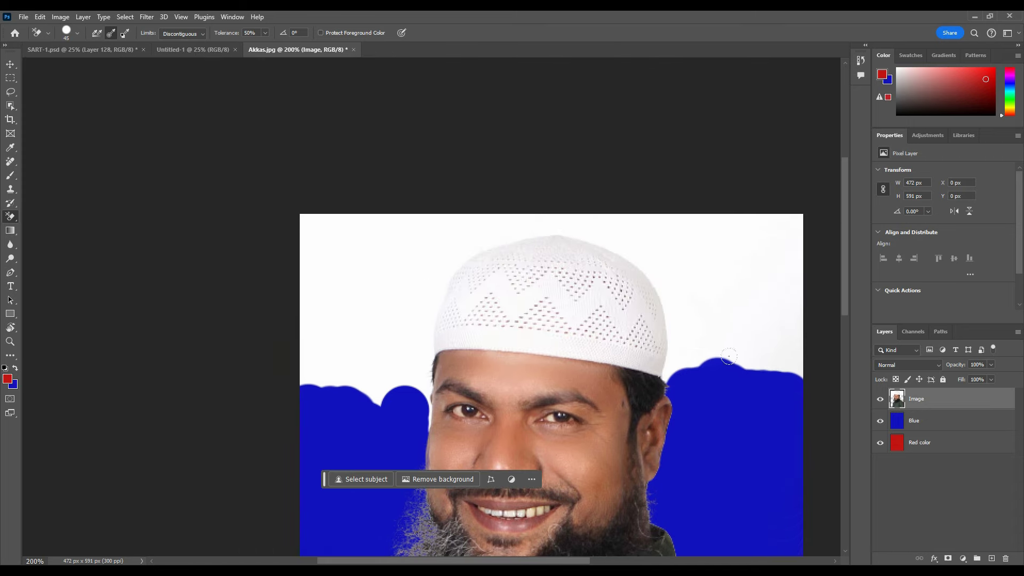
{"action": "mouse_move", "coordinate": [725, 307]}
{"action": "left_mouse_down"}
{"action": "mouse_move", "coordinate": [727, 334]}
{"action": "mouse_move", "coordinate": [675, 352]}
{"action": "left_mouse_up"}
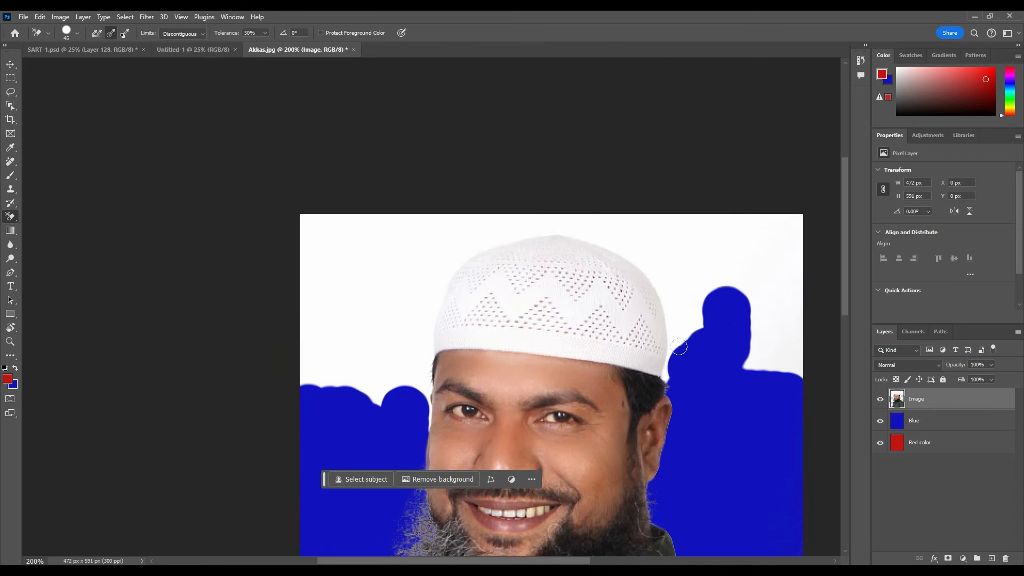
{"action": "mouse_move", "coordinate": [763, 341]}
{"action": "left_mouse_down"}
{"action": "mouse_move", "coordinate": [768, 362]}
{"action": "mouse_move", "coordinate": [795, 352]}
{"action": "mouse_move", "coordinate": [783, 277]}
{"action": "mouse_move", "coordinate": [790, 216]}
{"action": "mouse_move", "coordinate": [799, 325]}
{"action": "mouse_move", "coordinate": [768, 224]}
{"action": "mouse_move", "coordinate": [545, 218]}
{"action": "mouse_move", "coordinate": [645, 263]}
{"action": "mouse_move", "coordinate": [672, 307]}
{"action": "mouse_move", "coordinate": [674, 358]}
{"action": "mouse_move", "coordinate": [688, 235]}
{"action": "mouse_move", "coordinate": [664, 246]}
{"action": "left_mouse_up"}
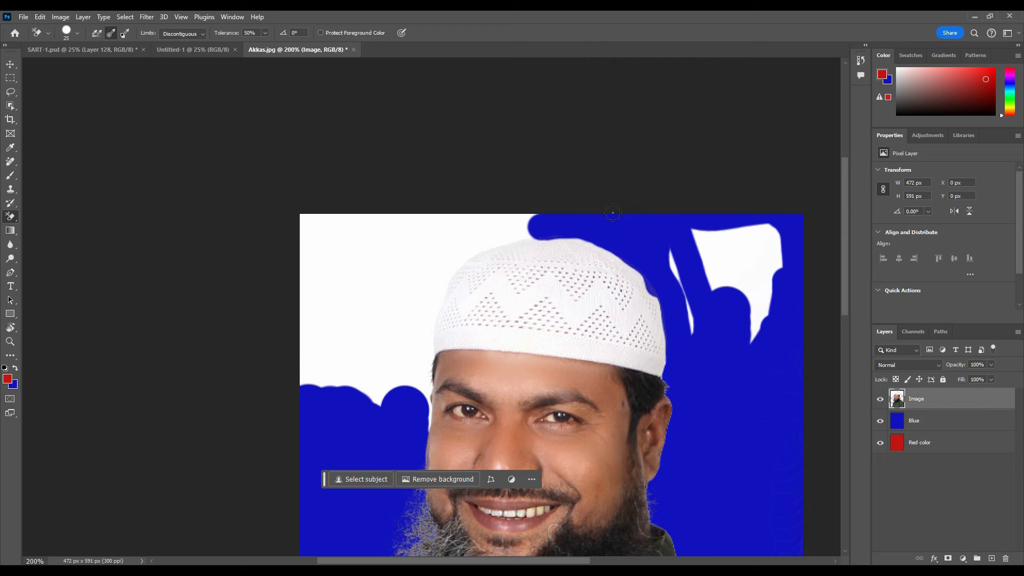
{"action": "mouse_move", "coordinate": [696, 348]}
{"action": "left_mouse_down"}
{"action": "mouse_move", "coordinate": [715, 245]}
{"action": "mouse_move", "coordinate": [727, 277]}
{"action": "mouse_move", "coordinate": [744, 282]}
{"action": "mouse_move", "coordinate": [738, 215]}
{"action": "mouse_move", "coordinate": [767, 288]}
{"action": "mouse_move", "coordinate": [757, 325]}
{"action": "mouse_move", "coordinate": [746, 256]}
{"action": "left_mouse_up"}
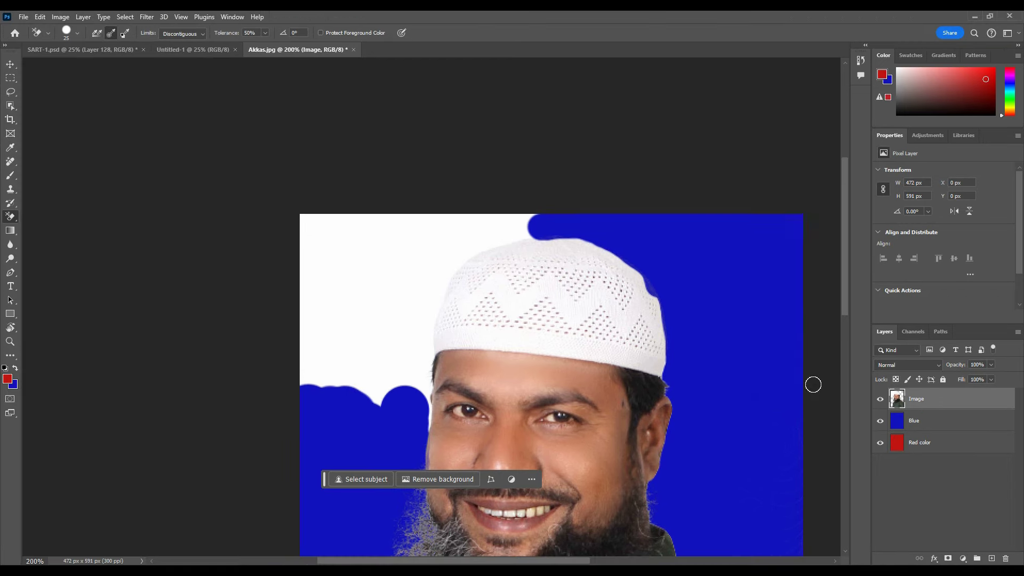
{"action": "left_click_drag", "start_coordinate": [368, 369], "coordinate": [413, 404]}
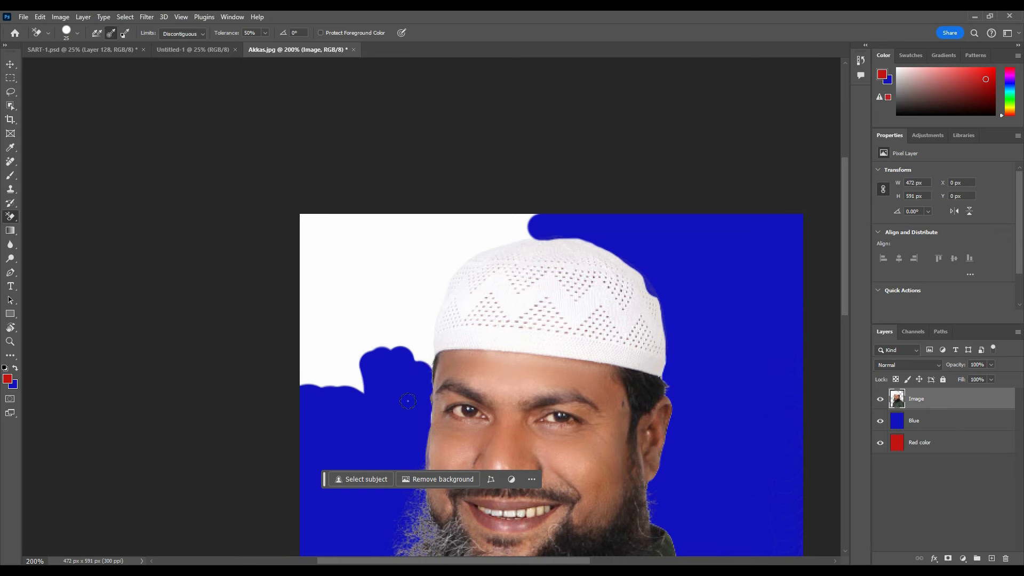
{"action": "mouse_move", "coordinate": [413, 362]}
{"action": "left_mouse_down"}
{"action": "mouse_move", "coordinate": [424, 287]}
{"action": "mouse_move", "coordinate": [481, 231]}
{"action": "mouse_move", "coordinate": [536, 218]}
{"action": "mouse_move", "coordinate": [326, 268]}
{"action": "mouse_move", "coordinate": [453, 219]}
{"action": "mouse_move", "coordinate": [309, 245]}
{"action": "mouse_move", "coordinate": [303, 216]}
{"action": "mouse_move", "coordinate": [351, 263]}
{"action": "mouse_move", "coordinate": [309, 290]}
{"action": "mouse_move", "coordinate": [312, 347]}
{"action": "mouse_move", "coordinate": [322, 377]}
{"action": "mouse_move", "coordinate": [338, 384]}
{"action": "mouse_move", "coordinate": [362, 368]}
{"action": "mouse_move", "coordinate": [321, 281]}
{"action": "left_mouse_up"}
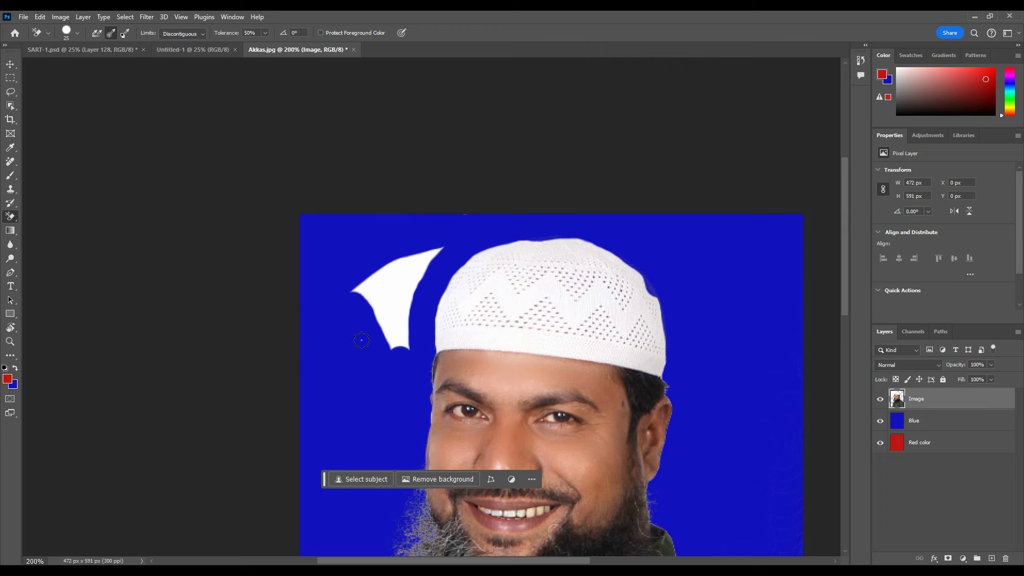
{"action": "mouse_move", "coordinate": [362, 340]}
{"action": "left_mouse_down"}
{"action": "mouse_move", "coordinate": [380, 299]}
{"action": "mouse_move", "coordinate": [400, 342]}
{"action": "mouse_move", "coordinate": [362, 298]}
{"action": "mouse_move", "coordinate": [432, 235]}
{"action": "left_mouse_up"}
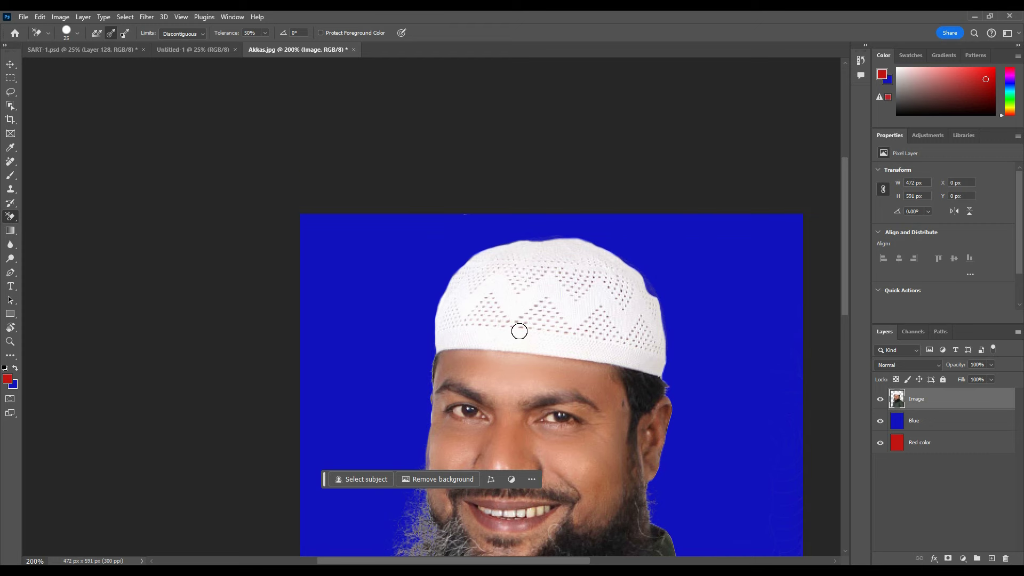
{"action": "scroll", "coordinate": [518, 331], "scroll_direction": "down", "scroll_amount": 1}
{"action": "scroll", "coordinate": [635, 328], "scroll_direction": "down", "scroll_amount": 1}
Zoom out and remove the leftover white patch at the bottom-left corner.
{"action": "key", "text": "ctrl+minus"}
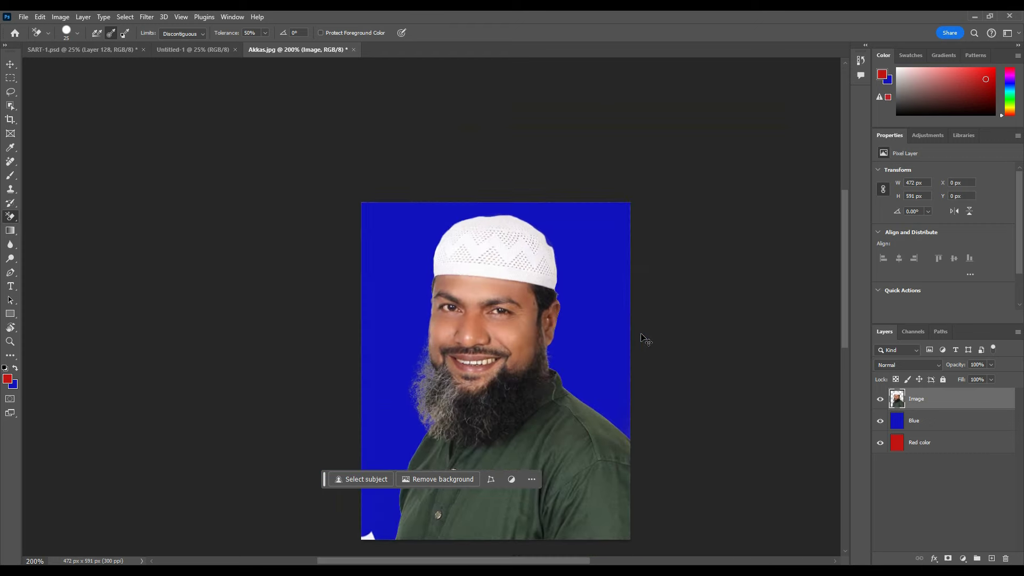
{"action": "left_click_drag", "start_coordinate": [584, 350], "coordinate": [634, 151]}
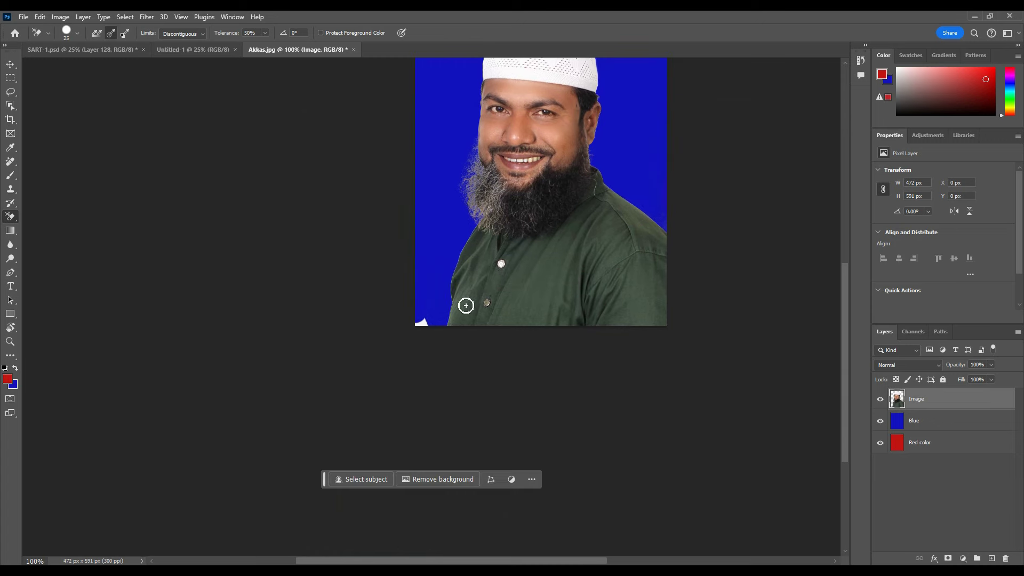
{"action": "left_click", "coordinate": [424, 322]}
Make the Blue layer active in the Layers panel.
{"action": "scroll", "coordinate": [728, 312], "scroll_direction": "up", "scroll_amount": 2}
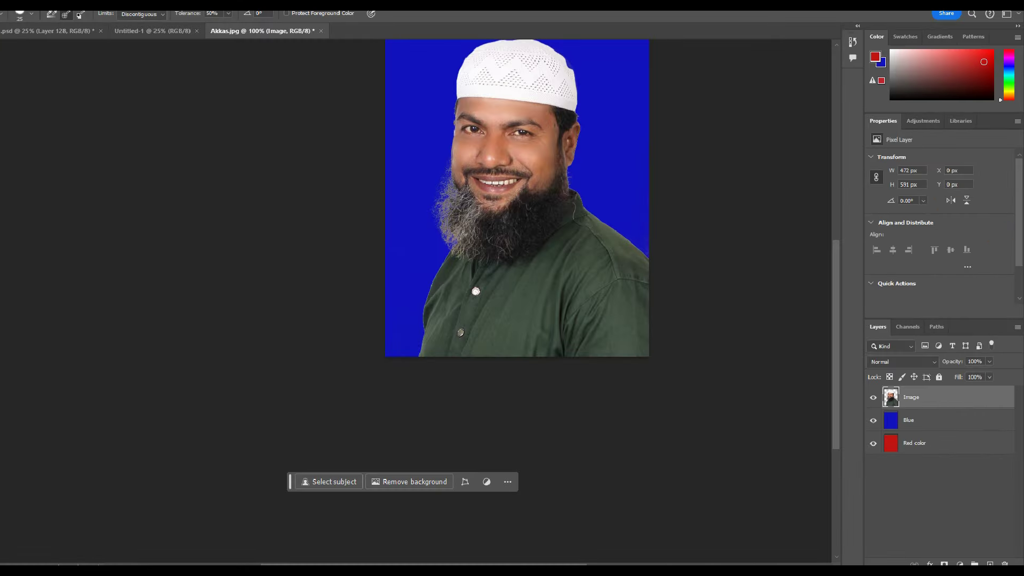
{"action": "scroll", "coordinate": [661, 228], "scroll_direction": "up", "scroll_amount": 3}
{"action": "scroll", "coordinate": [647, 233], "scroll_direction": "up", "scroll_amount": 1}
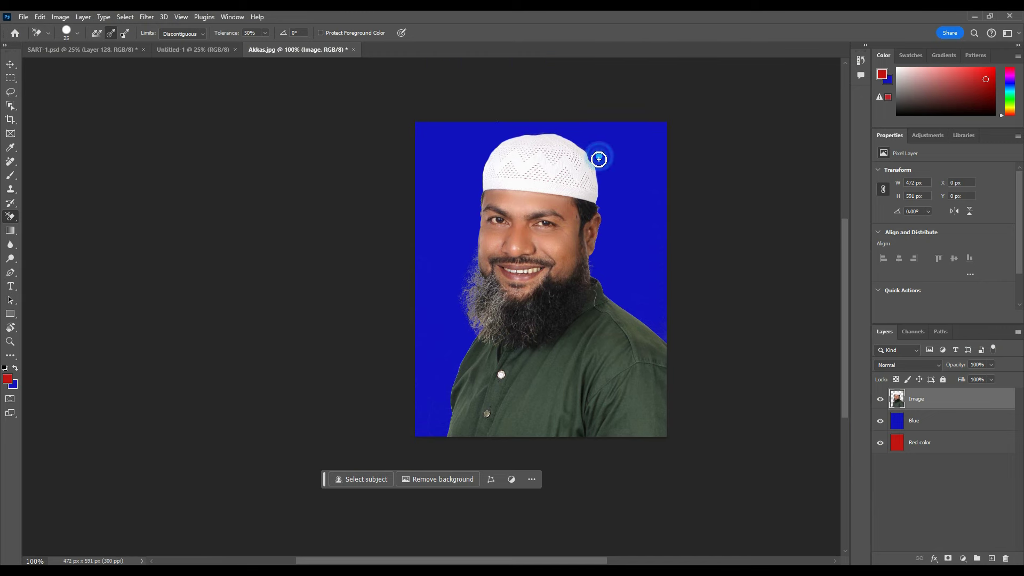
{"action": "left_click_drag", "start_coordinate": [599, 156], "coordinate": [636, 156]}
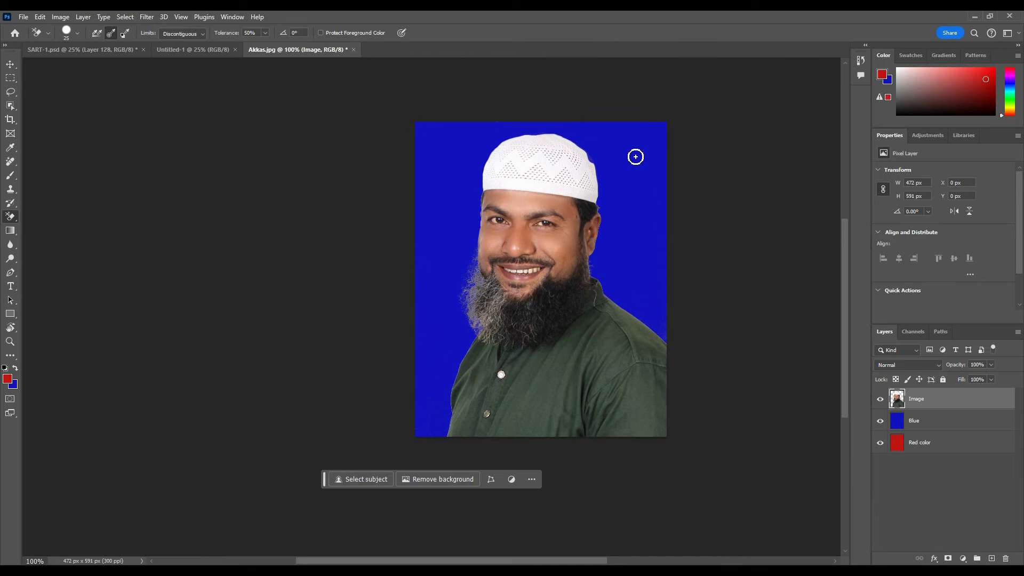
{"action": "left_click", "coordinate": [934, 422]}
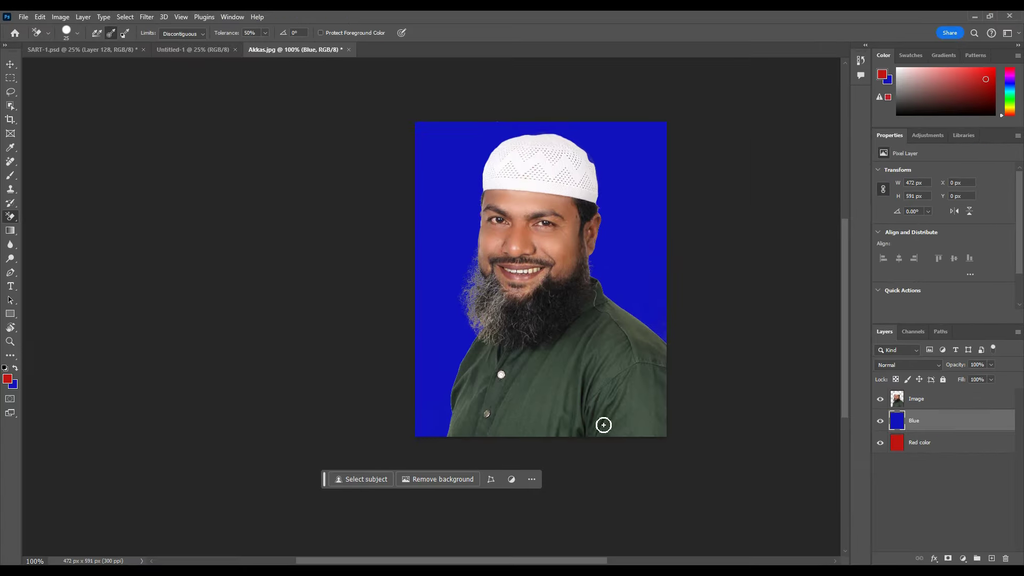
Fill the Blue layer with a dark green background colour.
{"action": "left_click", "coordinate": [15, 386]}
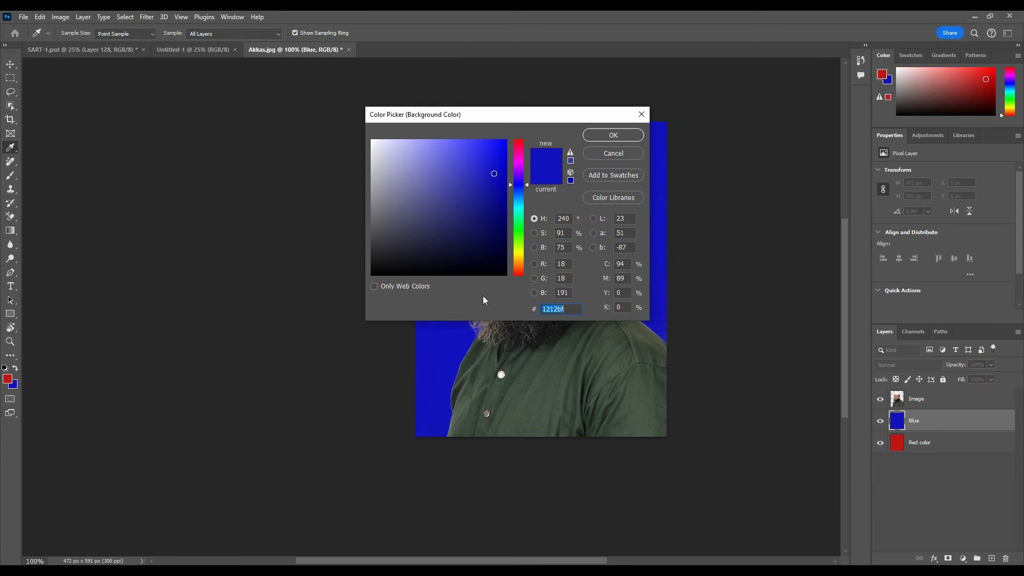
{"action": "left_click_drag", "start_coordinate": [524, 211], "coordinate": [524, 224]}
{"action": "left_click", "coordinate": [493, 208]}
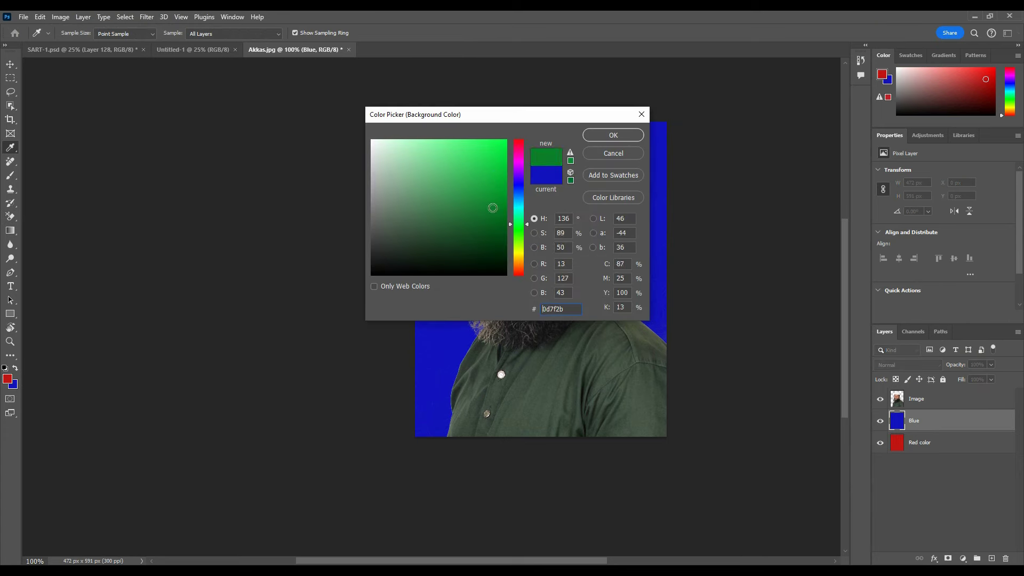
{"action": "left_click", "coordinate": [620, 136]}
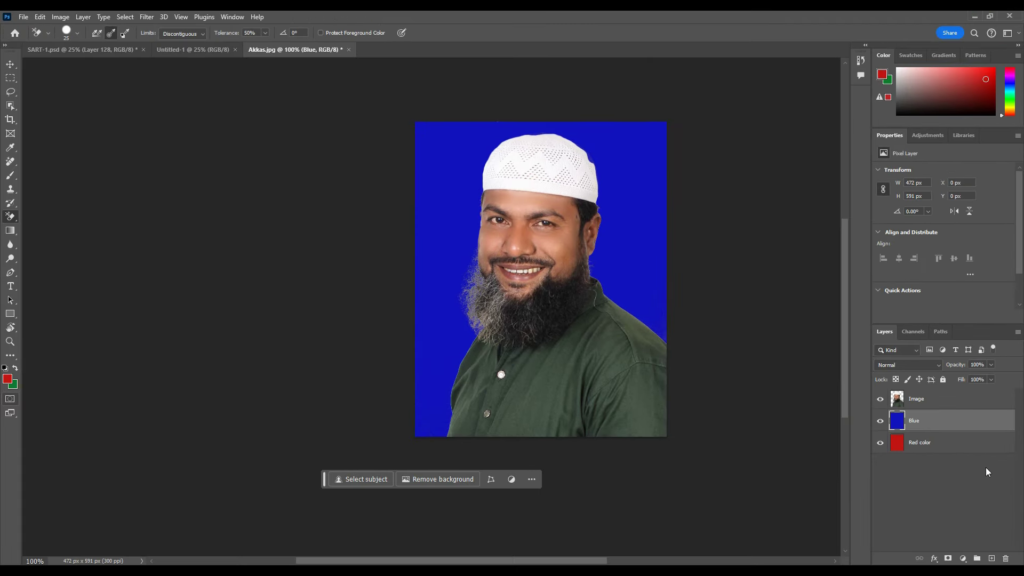
{"action": "key", "text": "ctrl+BackSpace"}
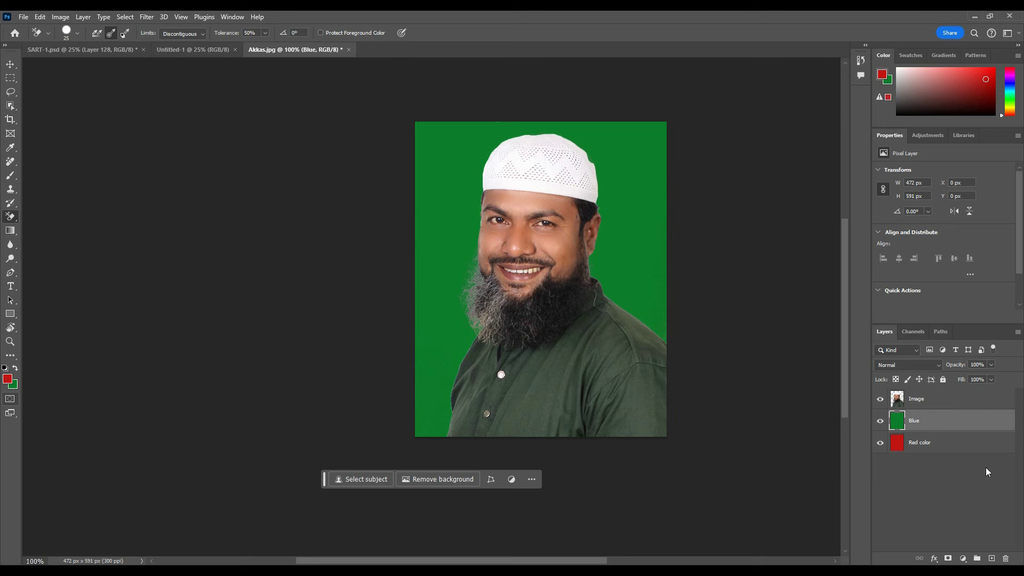
Refill the Blue layer with a mustard yellow background colour.
{"action": "left_click", "coordinate": [11, 385]}
{"action": "left_click_drag", "start_coordinate": [517, 248], "coordinate": [517, 257]}
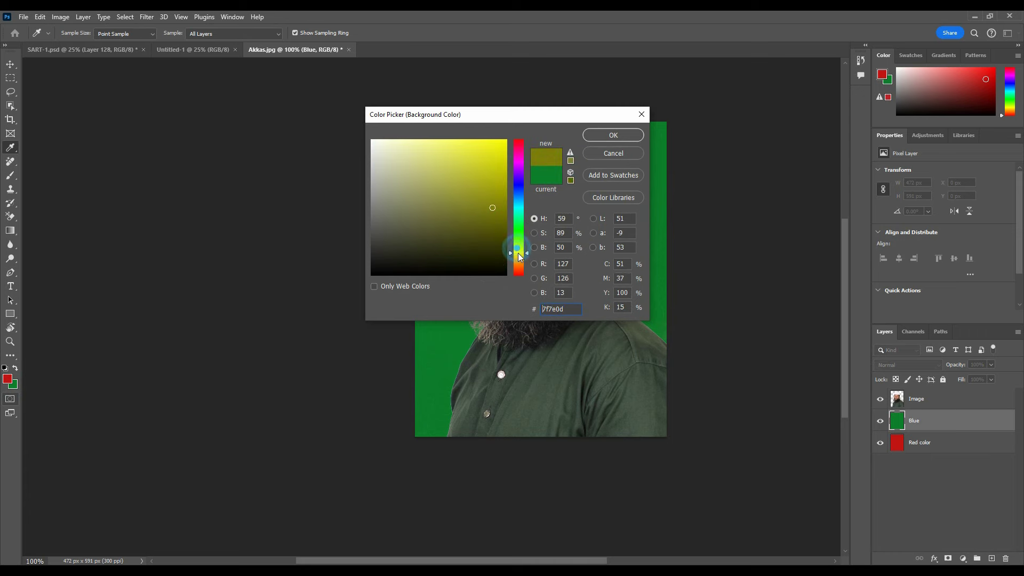
{"action": "left_click", "coordinate": [497, 179]}
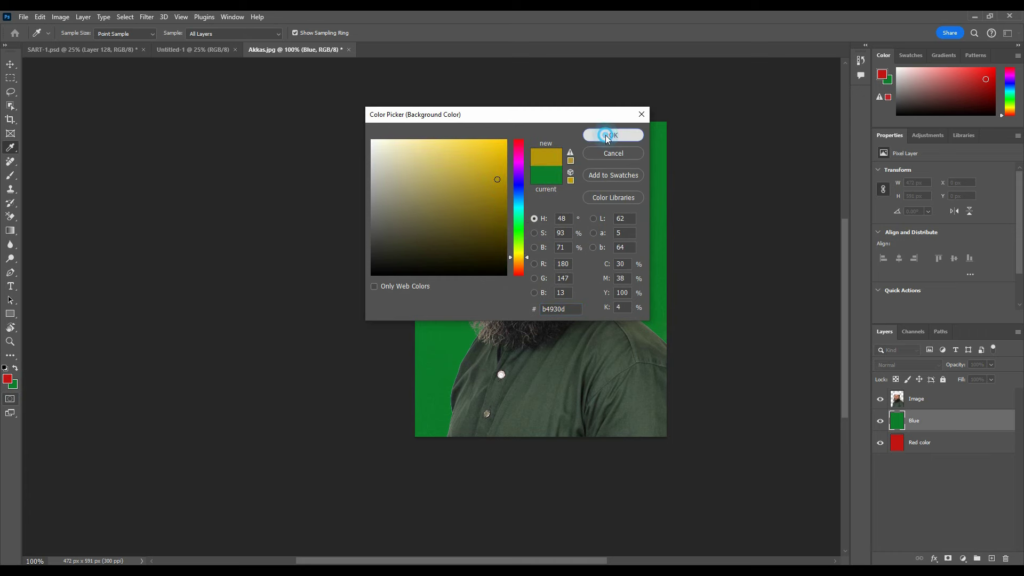
{"action": "left_click", "coordinate": [606, 135]}
{"action": "key", "text": "ctrl+BackSpace"}
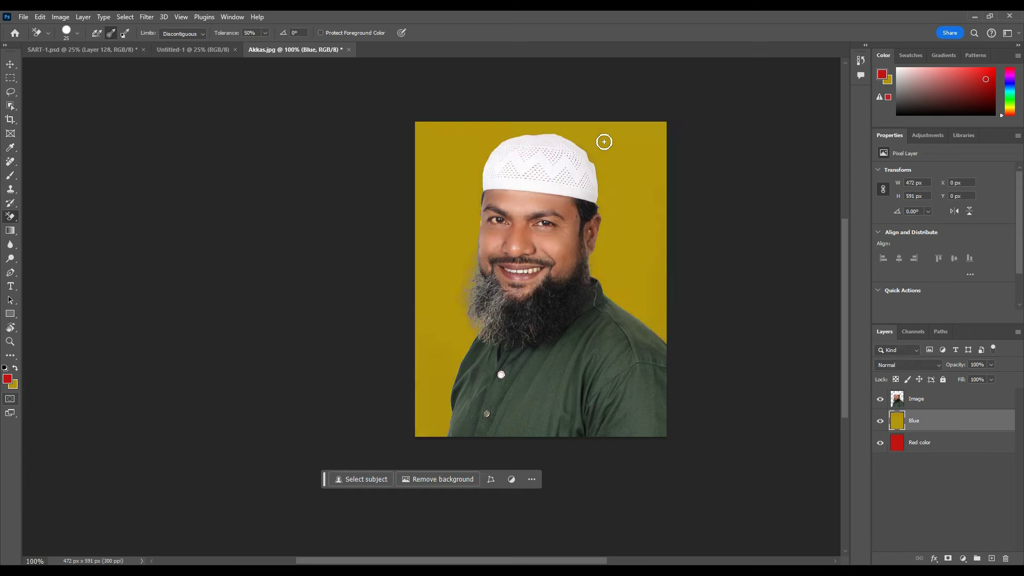
Refill the Blue layer with pure white.
{"action": "left_click", "coordinate": [13, 384]}
{"action": "left_click_drag", "start_coordinate": [389, 148], "coordinate": [372, 140]}
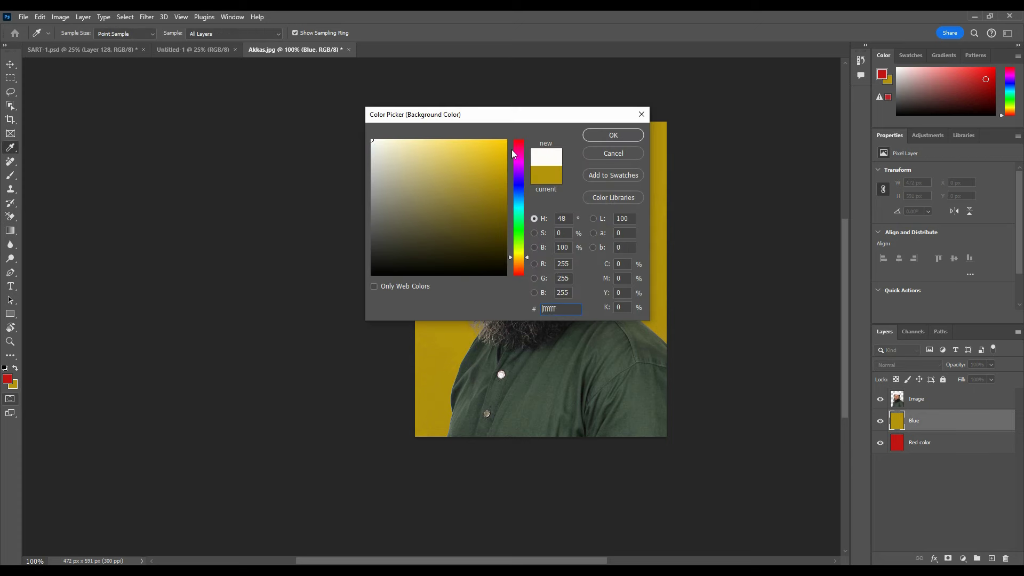
{"action": "left_click", "coordinate": [613, 135]}
{"action": "key", "text": "ctrl+BackSpace"}
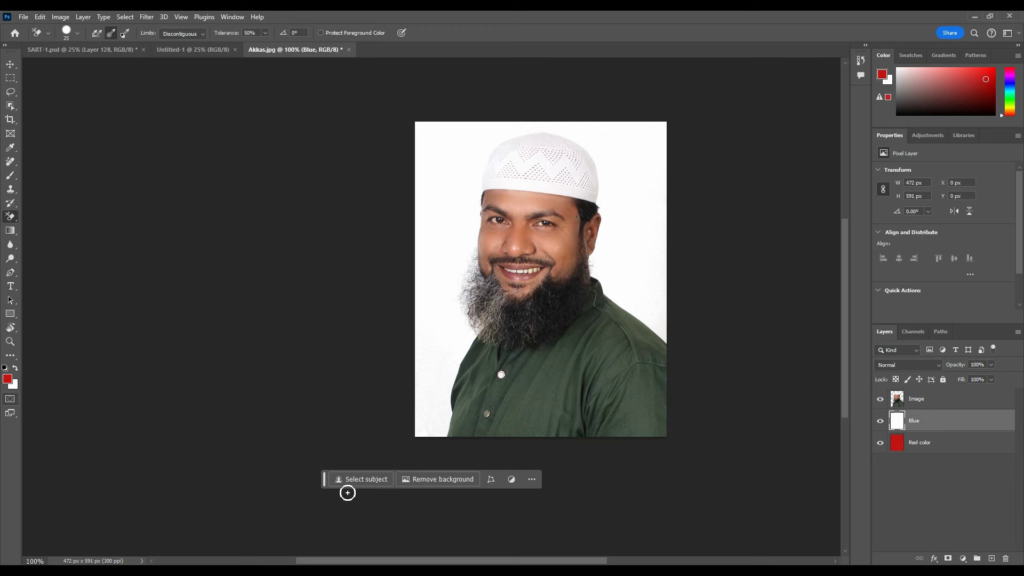
Drag the forest landscape photo from Downloads into Photoshop as a new document.
{"action": "key", "text": "alt+Tab"}
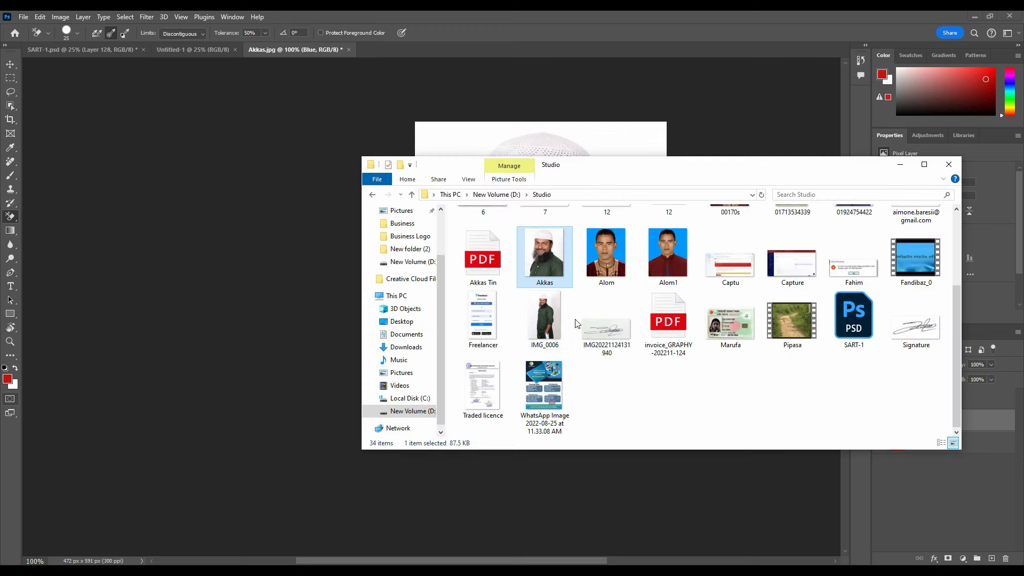
{"action": "scroll", "coordinate": [526, 338], "scroll_direction": "up", "scroll_amount": 3}
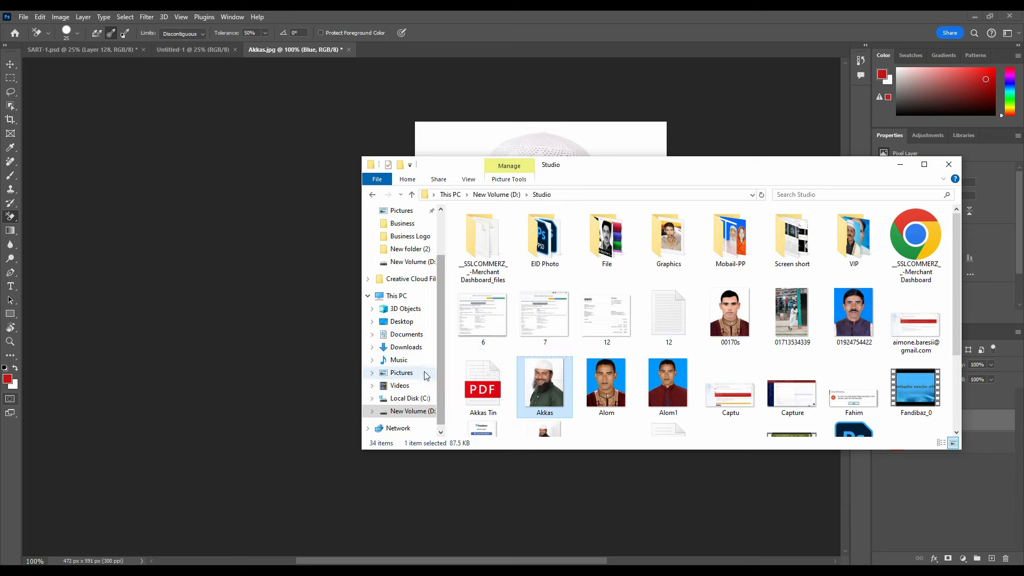
{"action": "scroll", "coordinate": [421, 342], "scroll_direction": "up", "scroll_amount": 2}
{"action": "left_click", "coordinate": [406, 244]}
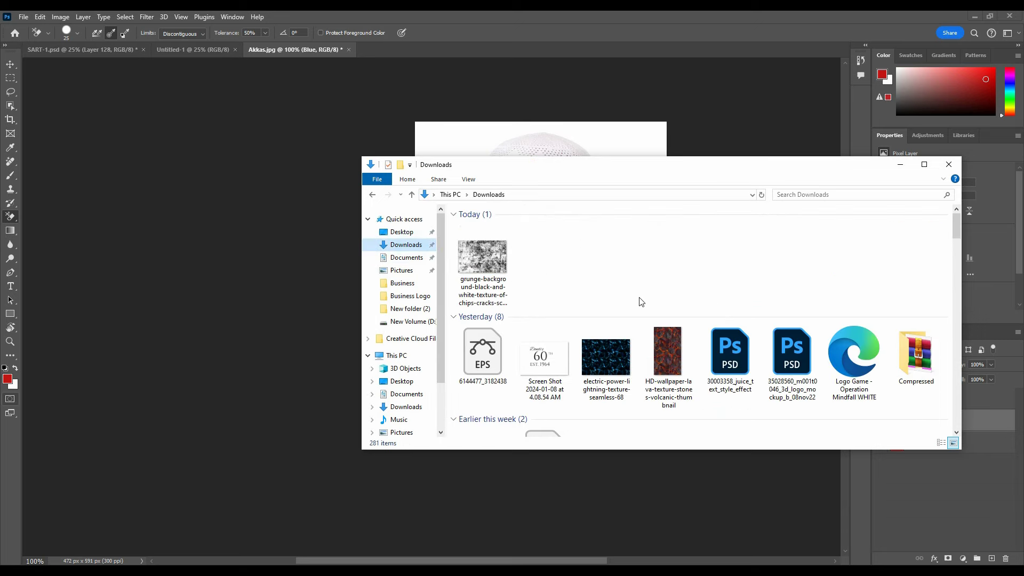
{"action": "scroll", "coordinate": [651, 304], "scroll_direction": "down", "scroll_amount": 4}
{"action": "scroll", "coordinate": [657, 309], "scroll_direction": "down", "scroll_amount": 3}
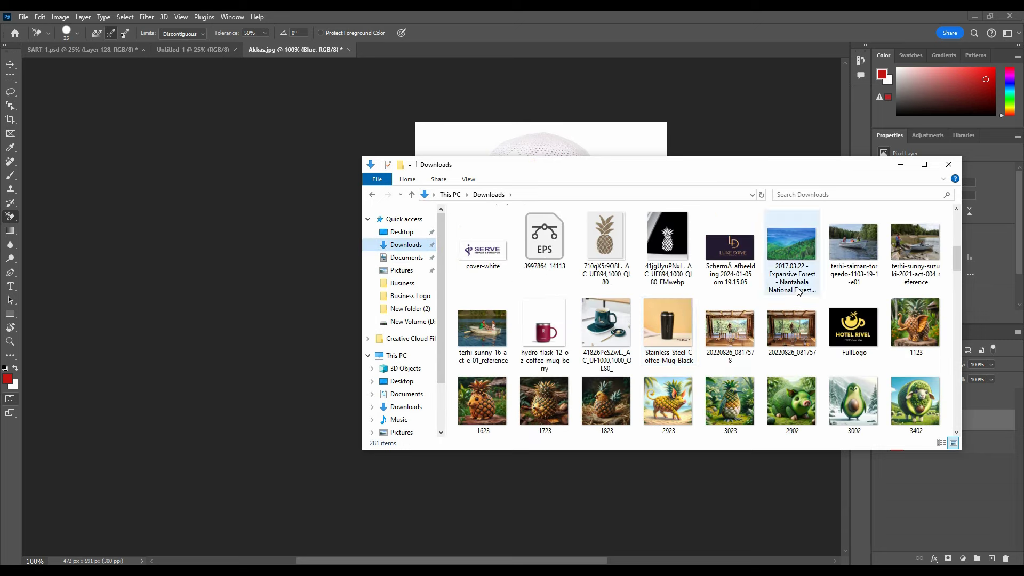
{"action": "left_click_drag", "start_coordinate": [796, 289], "coordinate": [952, 506]}
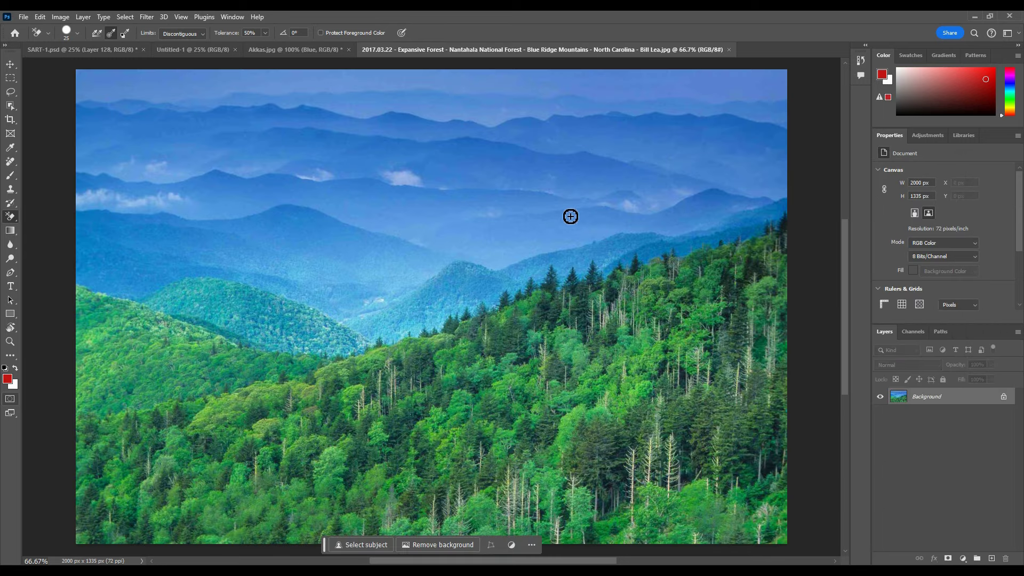
Copy the forest photo into Akkas.jpg as Layer 1 and position the trees behind the man.
{"action": "left_click_drag", "start_coordinate": [414, 154], "coordinate": [285, 76]}
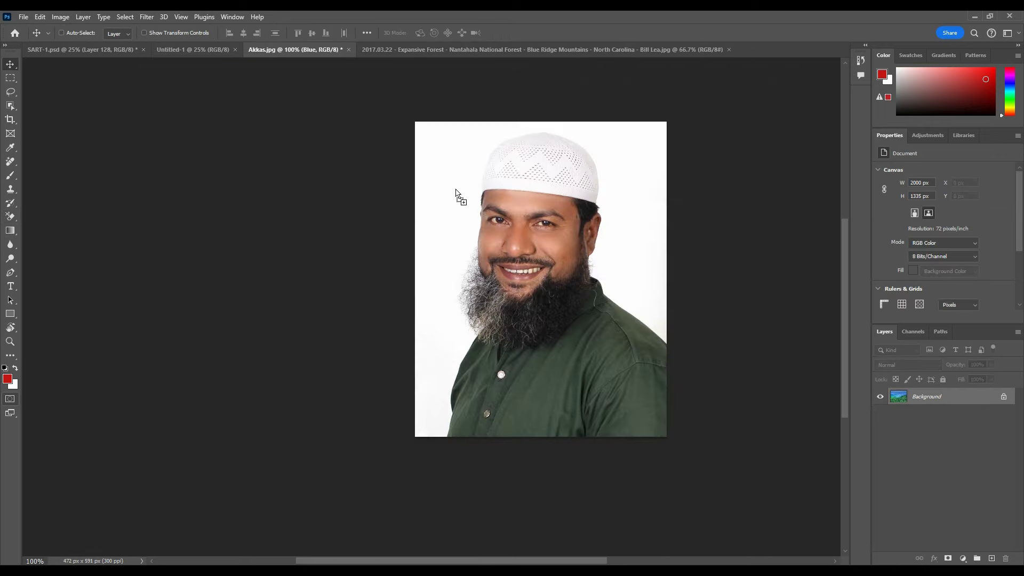
{"action": "left_click_drag", "start_coordinate": [289, 33], "coordinate": [461, 197]}
{"action": "left_click_drag", "start_coordinate": [544, 194], "coordinate": [479, 110]}
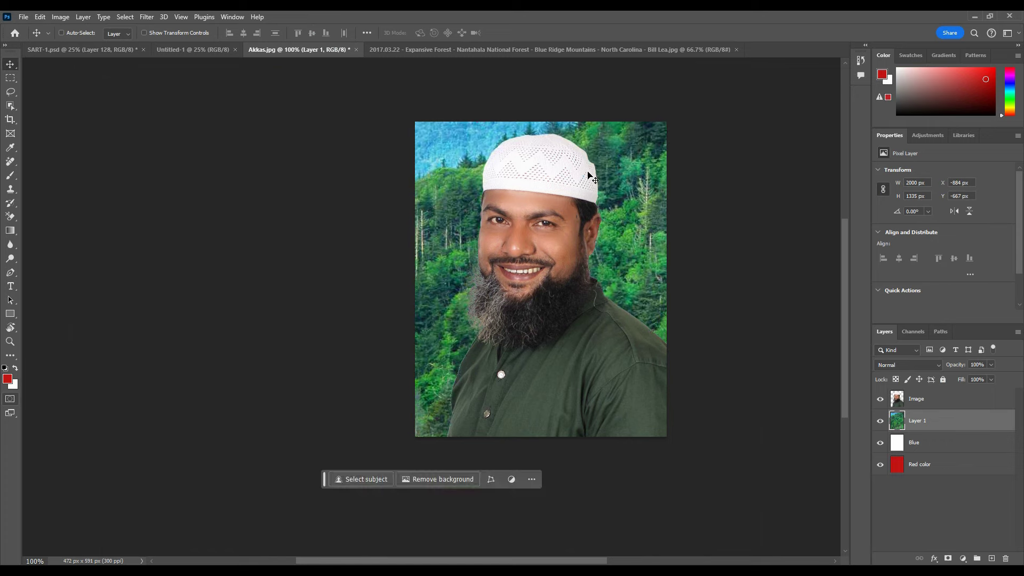
{"action": "left_click_drag", "start_coordinate": [571, 202], "coordinate": [507, 191]}
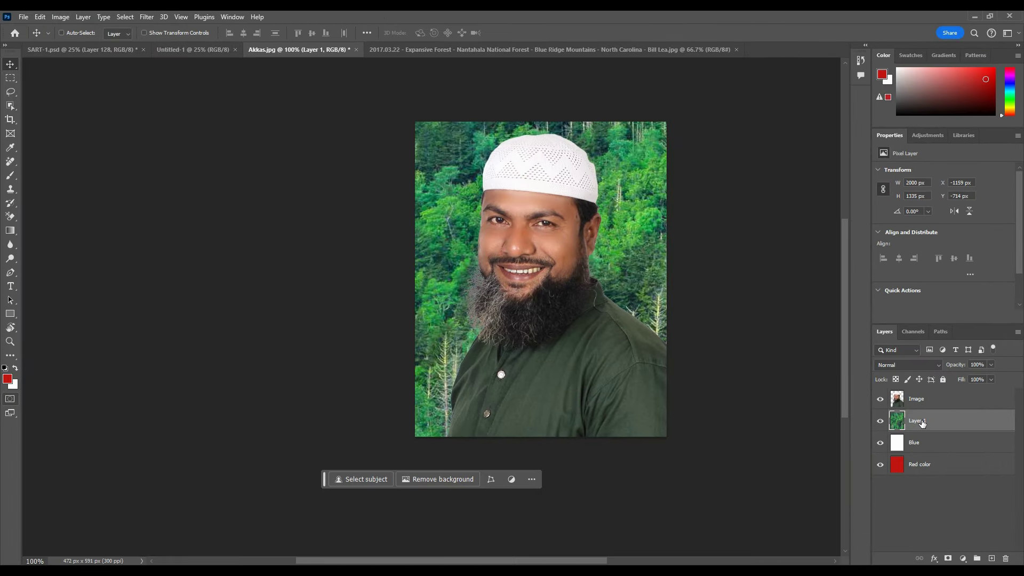
Toggle the forest and white layers to compare backgrounds, then move the forest above Image.
{"action": "left_click", "coordinate": [880, 421]}
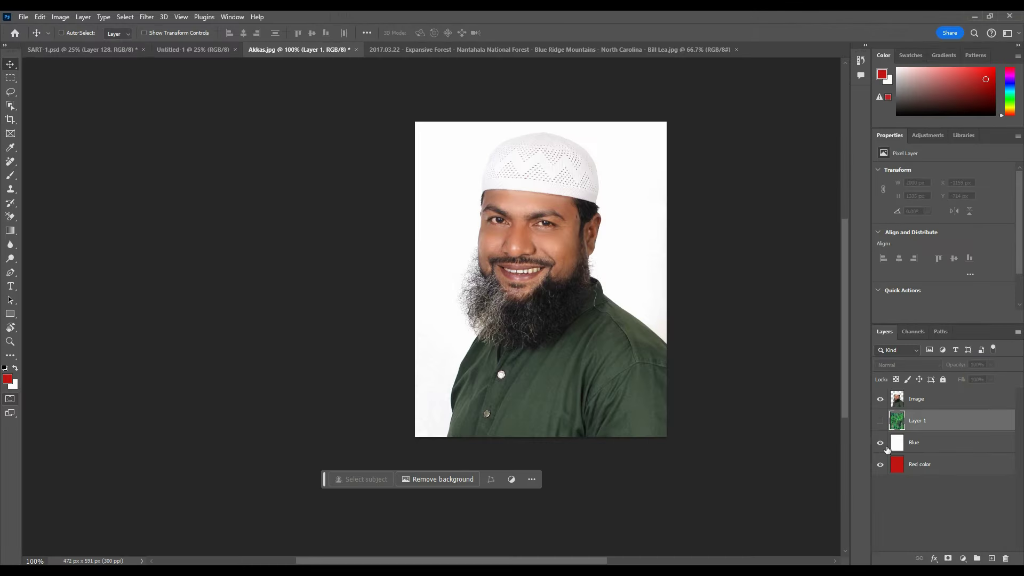
{"action": "left_click", "coordinate": [881, 443]}
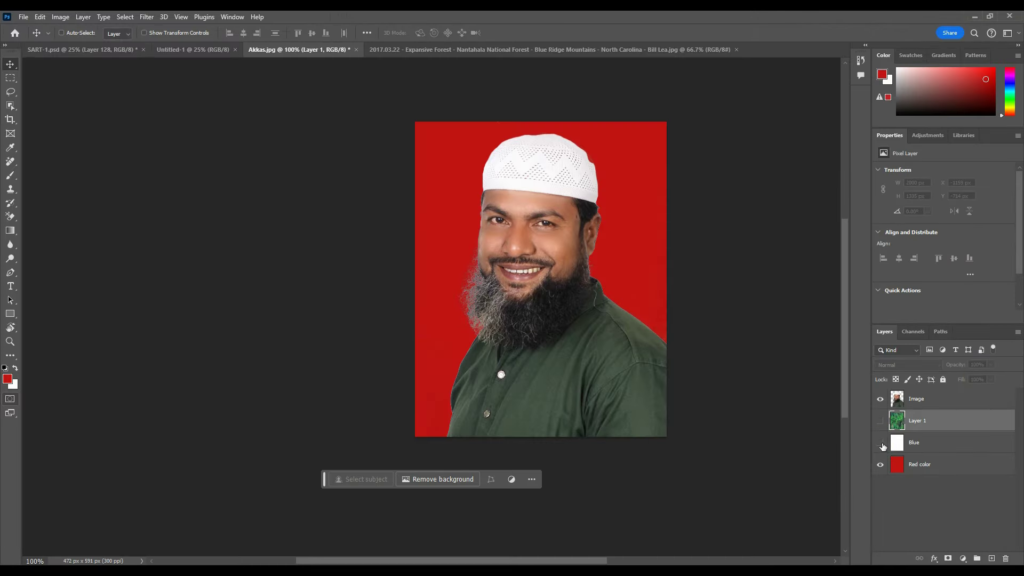
{"action": "left_click", "coordinate": [880, 421]}
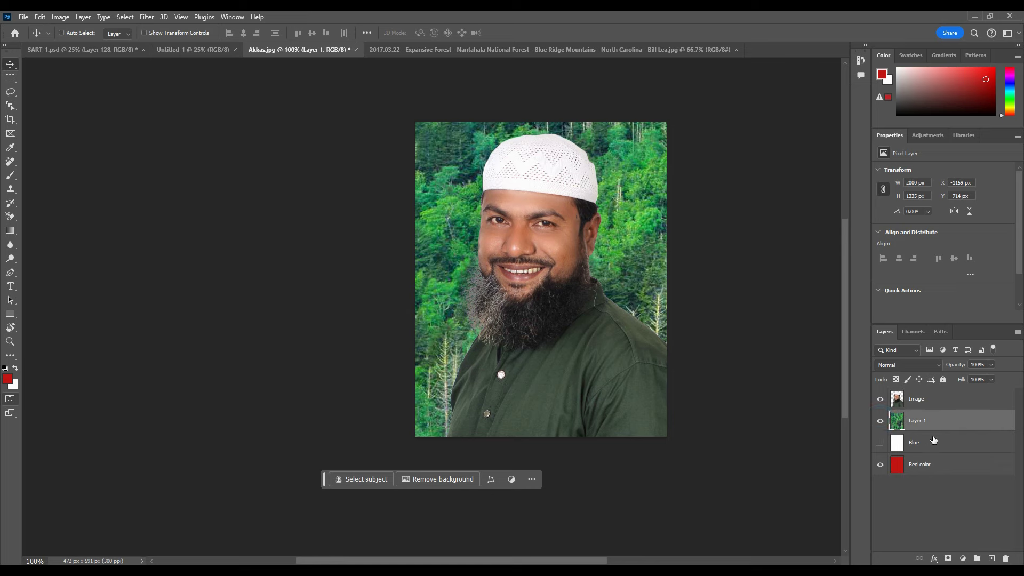
{"action": "left_click", "coordinate": [880, 445]}
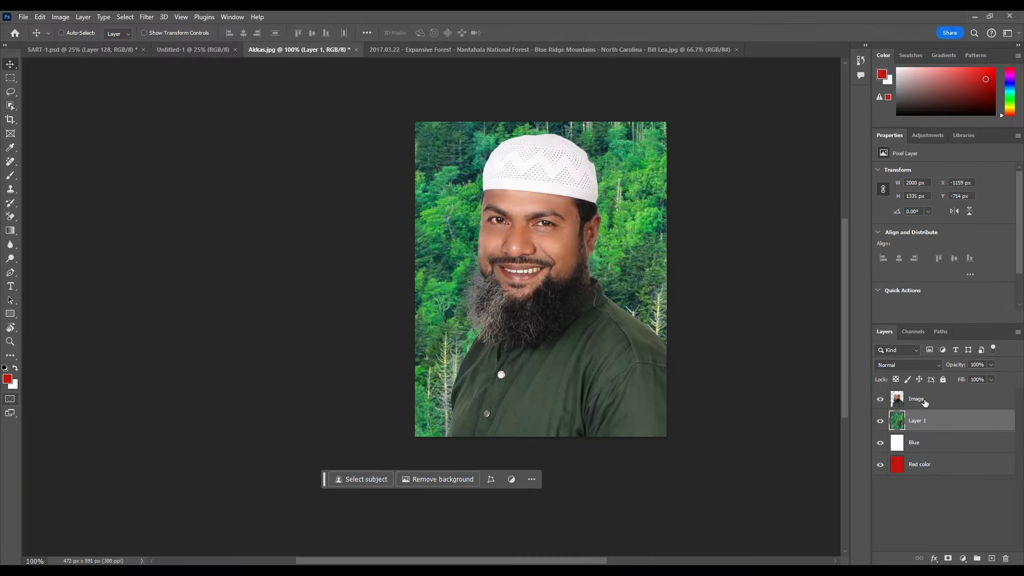
{"action": "left_click_drag", "start_coordinate": [925, 403], "coordinate": [927, 427]}
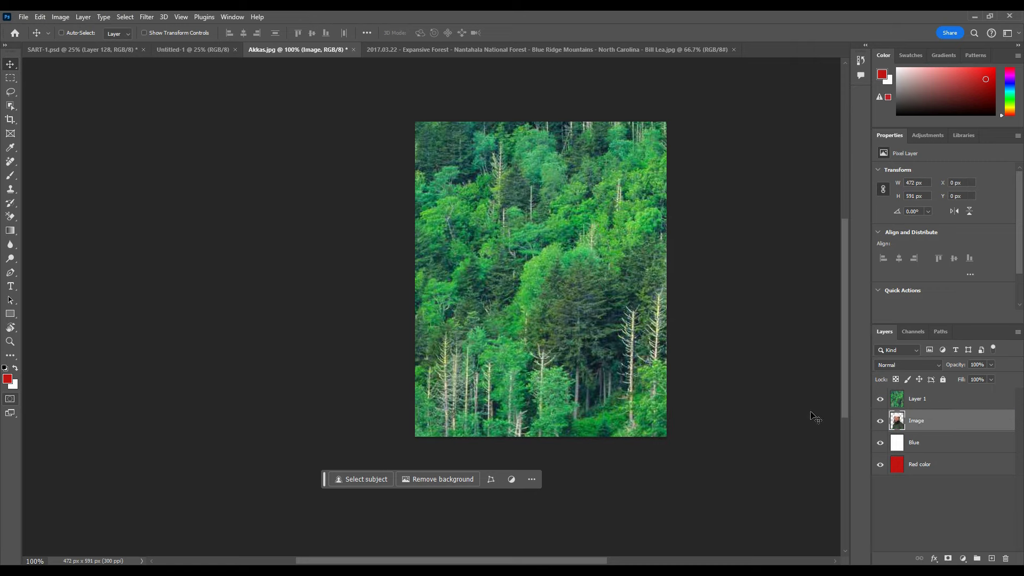
Select forest Layer 1 and slide it aside to reveal the man, then back over the canvas.
{"action": "left_click", "coordinate": [935, 408]}
{"action": "mouse_move", "coordinate": [704, 293]}
{"action": "left_mouse_down"}
{"action": "mouse_move", "coordinate": [586, 325]}
{"action": "mouse_move", "coordinate": [574, 257]}
{"action": "mouse_move", "coordinate": [559, 286]}
{"action": "mouse_move", "coordinate": [442, 348]}
{"action": "left_mouse_up"}
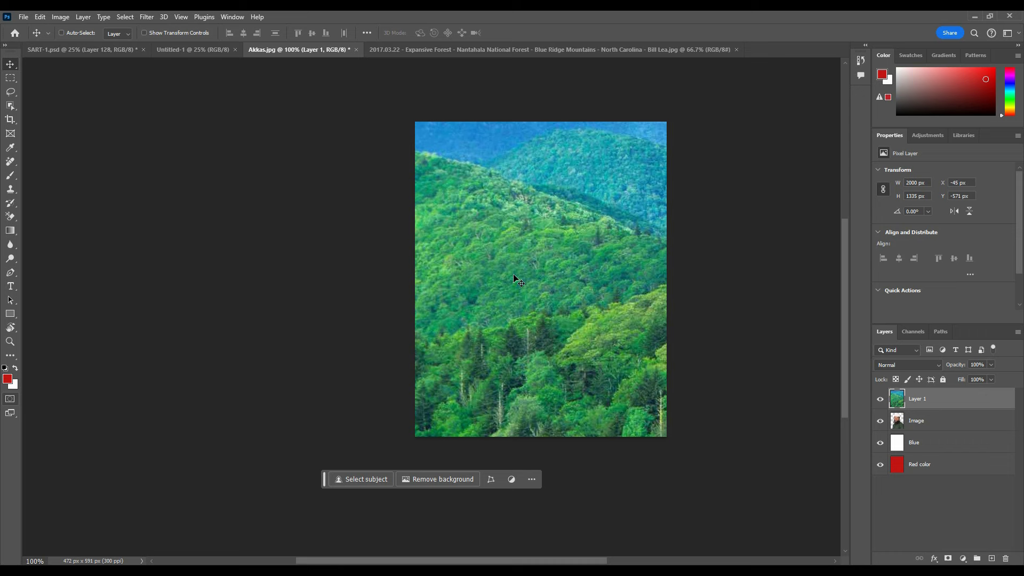
{"action": "mouse_move", "coordinate": [526, 277]}
{"action": "left_mouse_down"}
{"action": "mouse_move", "coordinate": [620, 297]}
{"action": "mouse_move", "coordinate": [666, 358]}
{"action": "mouse_move", "coordinate": [488, 357]}
{"action": "left_mouse_up"}
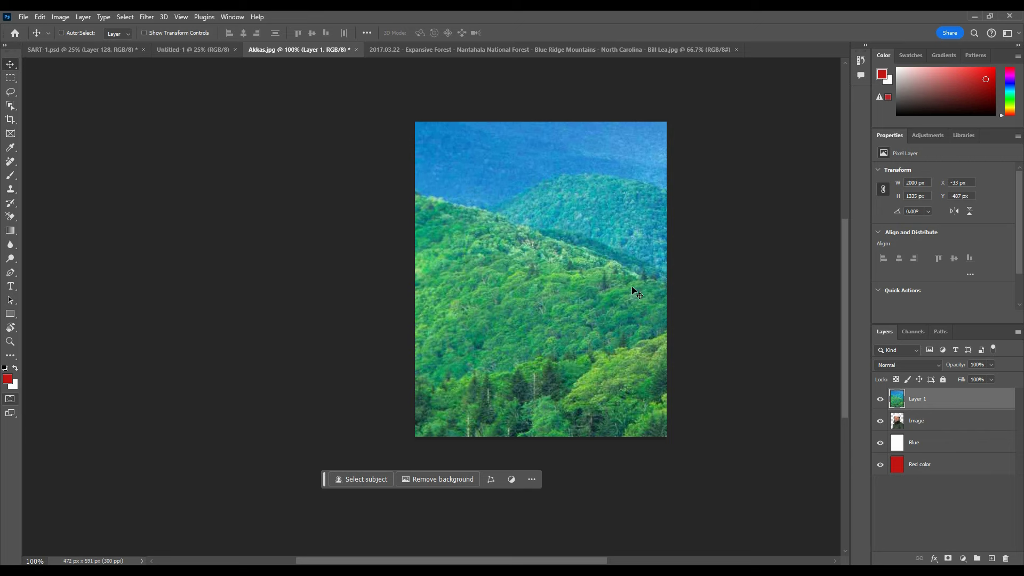
Slide the forest layer back and forth across the portrait on the canvas.
{"action": "mouse_move", "coordinate": [602, 331]}
{"action": "left_mouse_down"}
{"action": "mouse_move", "coordinate": [540, 337]}
{"action": "mouse_move", "coordinate": [632, 324]}
{"action": "left_mouse_up"}
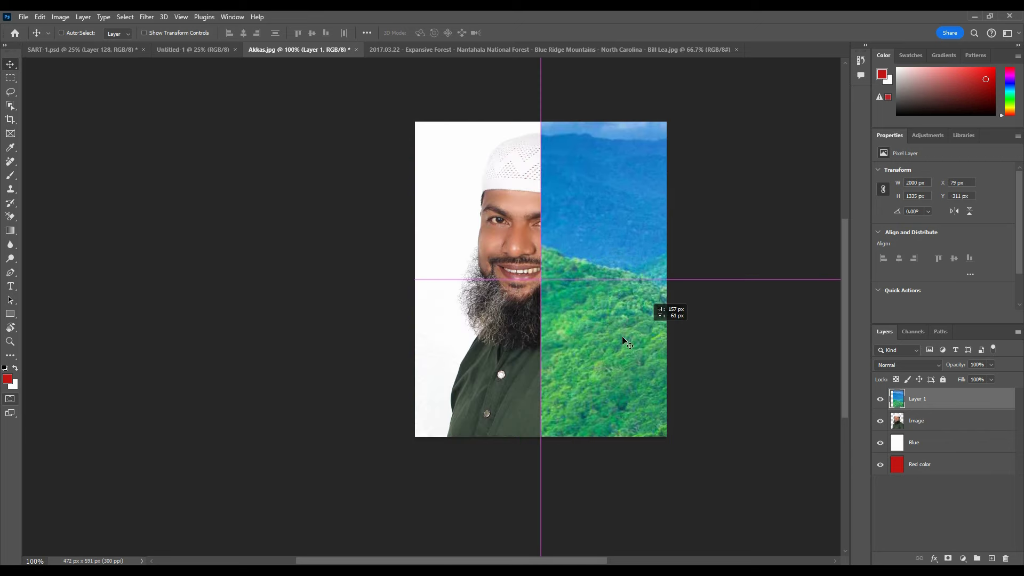
{"action": "left_click_drag", "start_coordinate": [632, 324], "coordinate": [519, 336]}
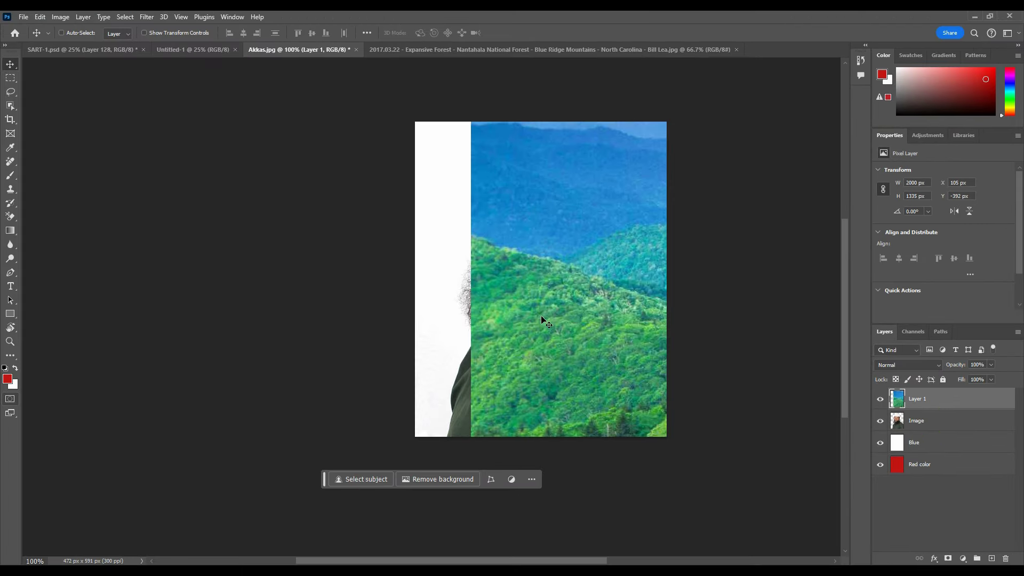
{"action": "mouse_move", "coordinate": [541, 316]}
{"action": "left_mouse_down"}
{"action": "mouse_move", "coordinate": [522, 350]}
{"action": "mouse_move", "coordinate": [722, 352]}
{"action": "left_mouse_up"}
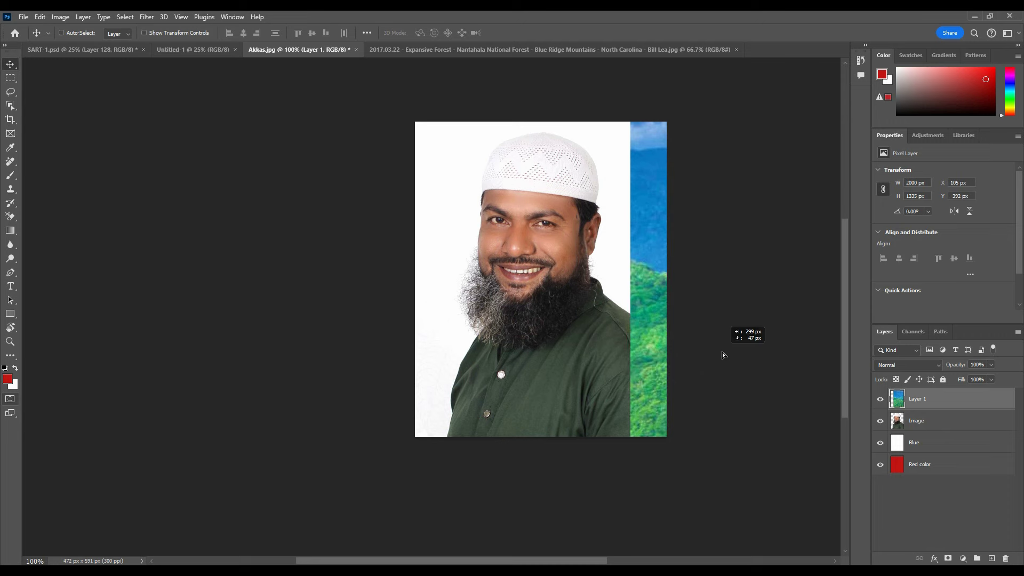
{"action": "left_click_drag", "start_coordinate": [721, 352], "coordinate": [411, 354]}
{"action": "left_click_drag", "start_coordinate": [615, 361], "coordinate": [584, 358]}
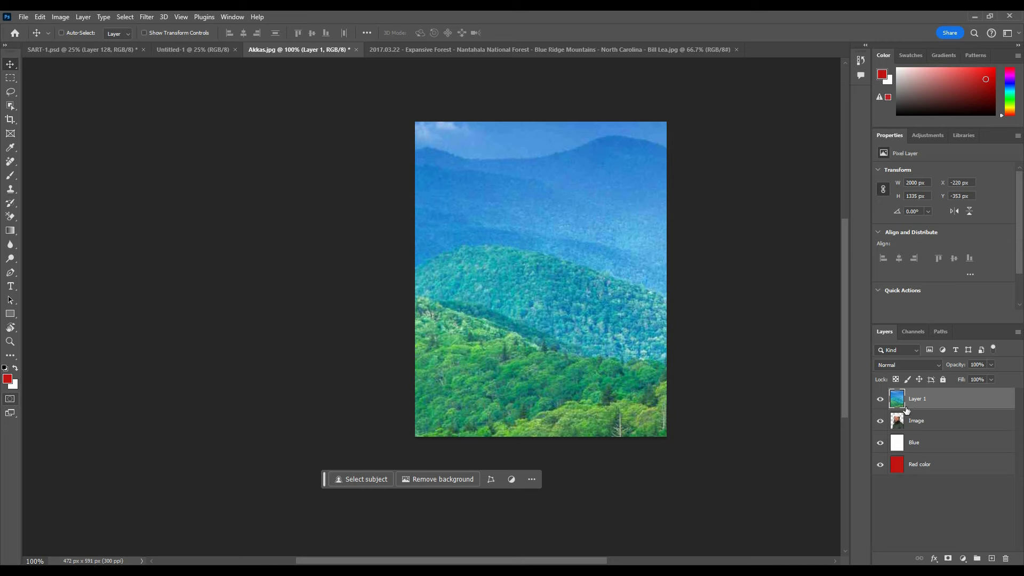
{"action": "left_click_drag", "start_coordinate": [638, 393], "coordinate": [447, 290]}
{"action": "mouse_move", "coordinate": [549, 347]}
{"action": "left_mouse_down"}
{"action": "mouse_move", "coordinate": [575, 314]}
{"action": "mouse_move", "coordinate": [592, 346]}
{"action": "left_mouse_up"}
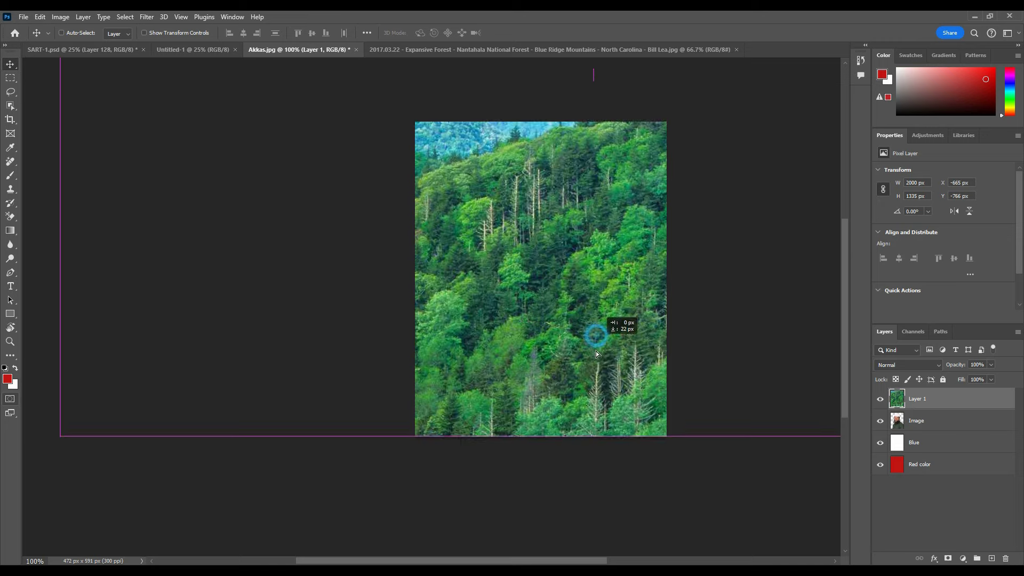
Drag the Image layer above Layer 1 in the Layers panel.
{"action": "key", "text": "ctrl"}
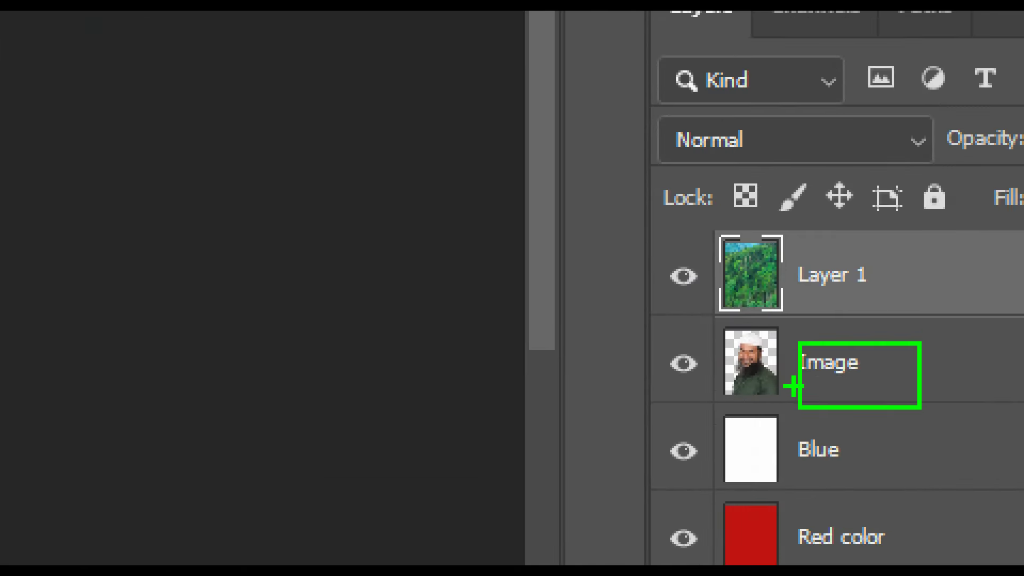
{"action": "left_click_drag", "start_coordinate": [788, 334], "coordinate": [884, 382]}
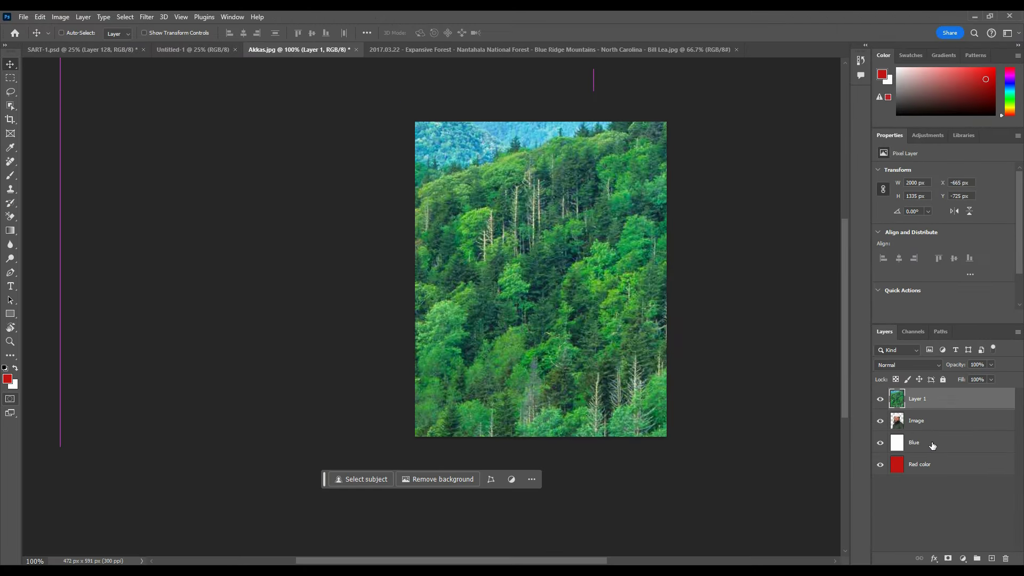
{"action": "left_click_drag", "start_coordinate": [926, 431], "coordinate": [923, 395]}
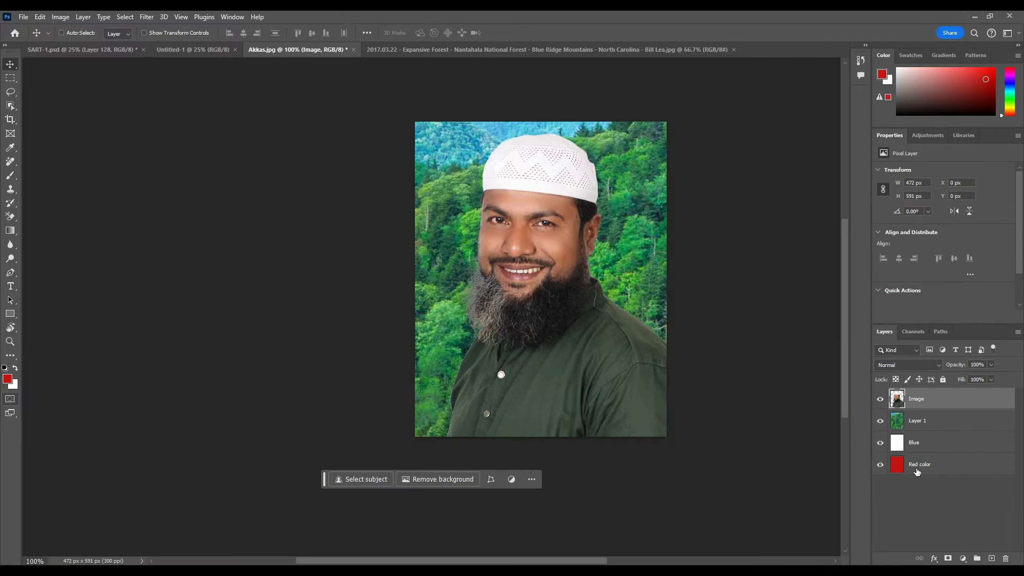
{"action": "left_click", "coordinate": [916, 465]}
{"action": "key", "text": "ctrl+bracketright"}
{"action": "key", "text": "ctrl+bracketright"}
{"action": "key", "text": "ctrl+bracketright"}
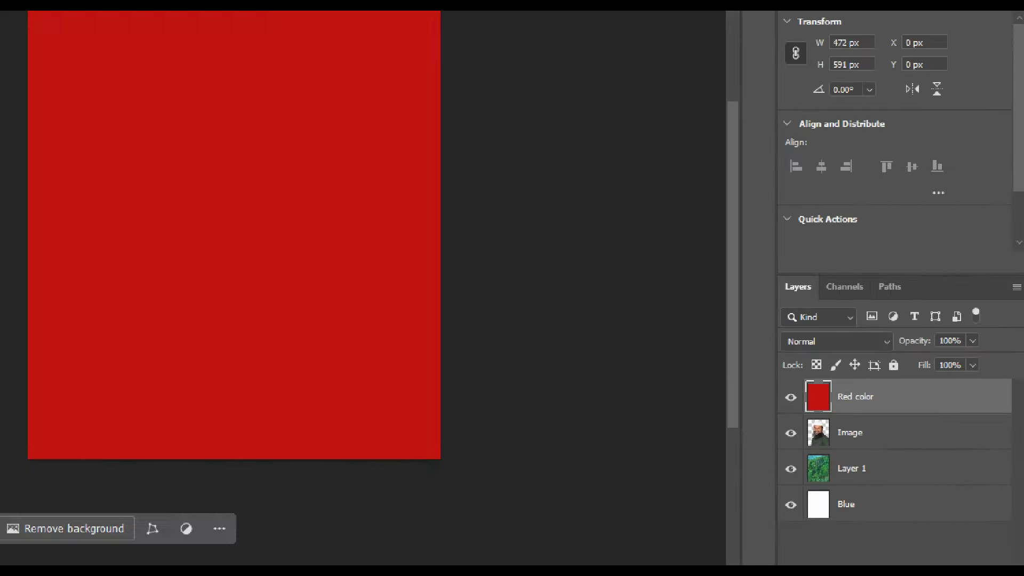
{"action": "key", "text": "ctrl+bracketleft"}
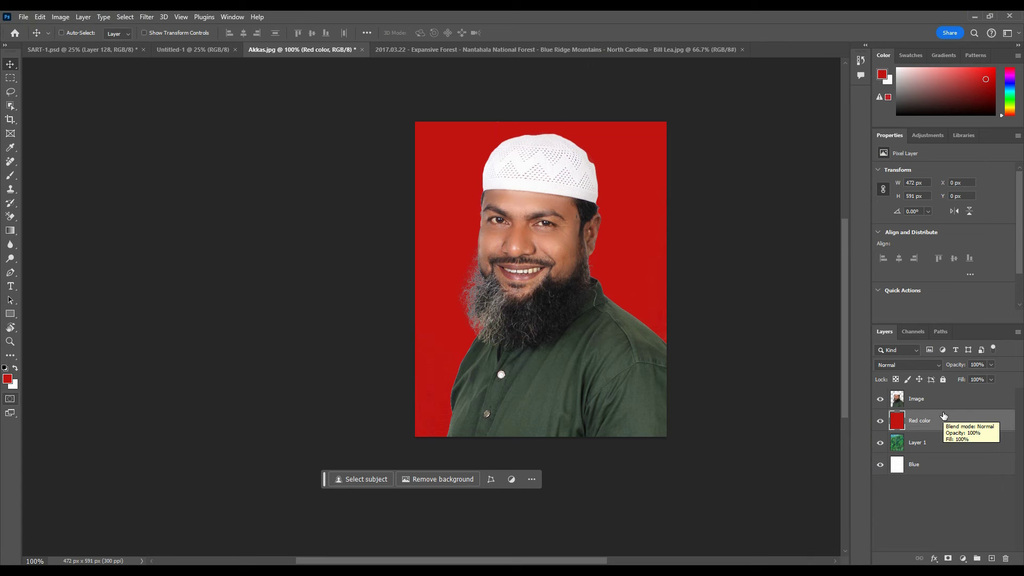
{"action": "key", "text": "ctrl"}
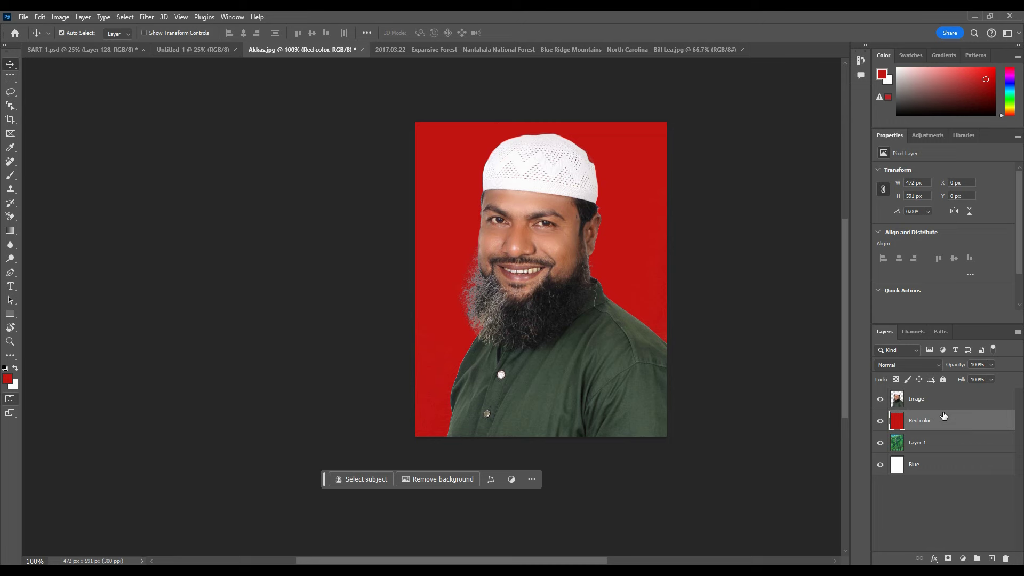
{"action": "key", "text": "ctrl+bracketleft"}
{"action": "key", "text": "ctrl+bracketleft"}
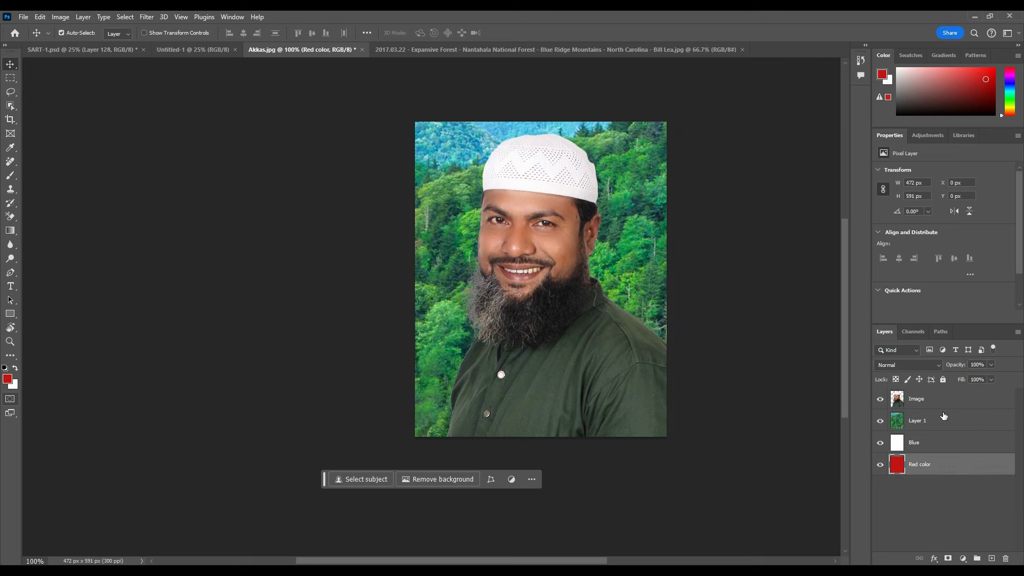
{"action": "mouse_move", "coordinate": [942, 419]}
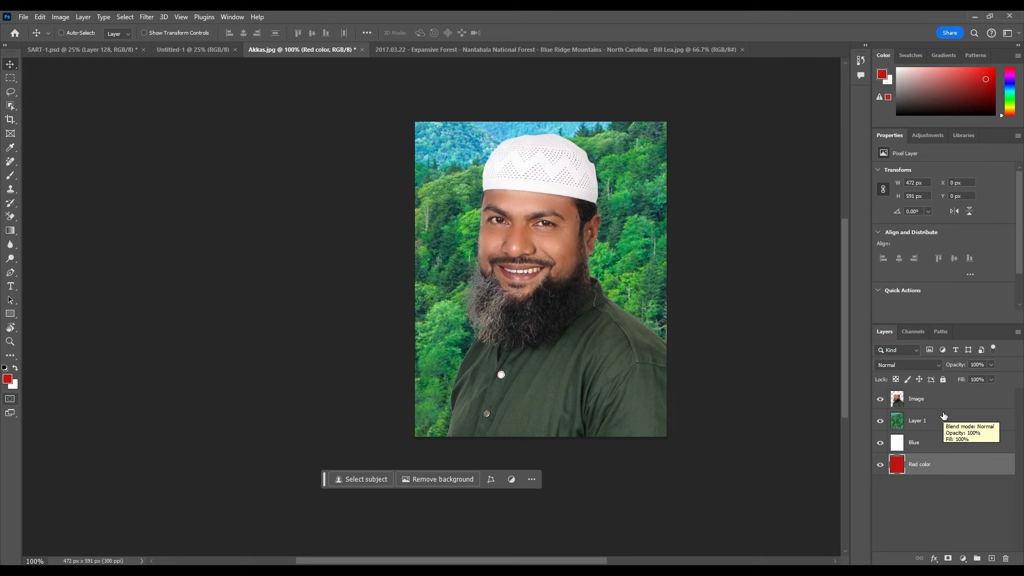
{"action": "left_click", "coordinate": [945, 400]}
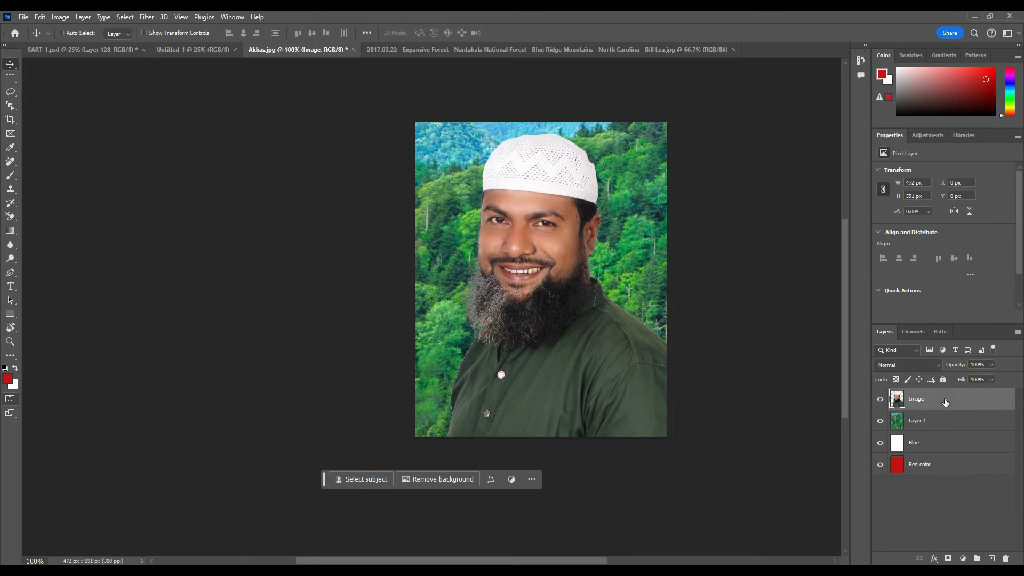
{"action": "key", "text": "ctrl+bracketleft"}
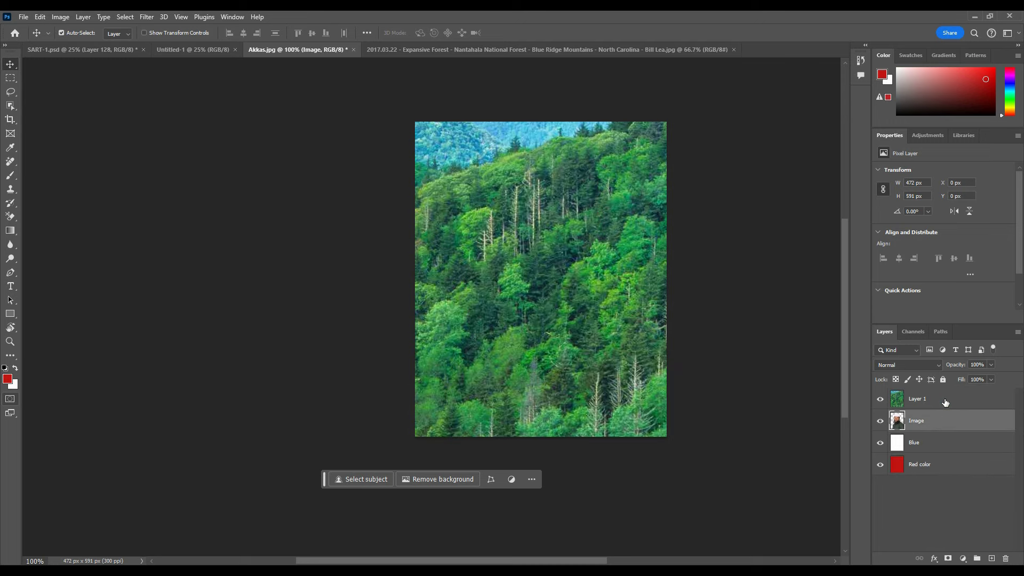
{"action": "key", "text": "ctrl+bracketleft"}
{"action": "key", "text": "ctrl+bracketleft"}
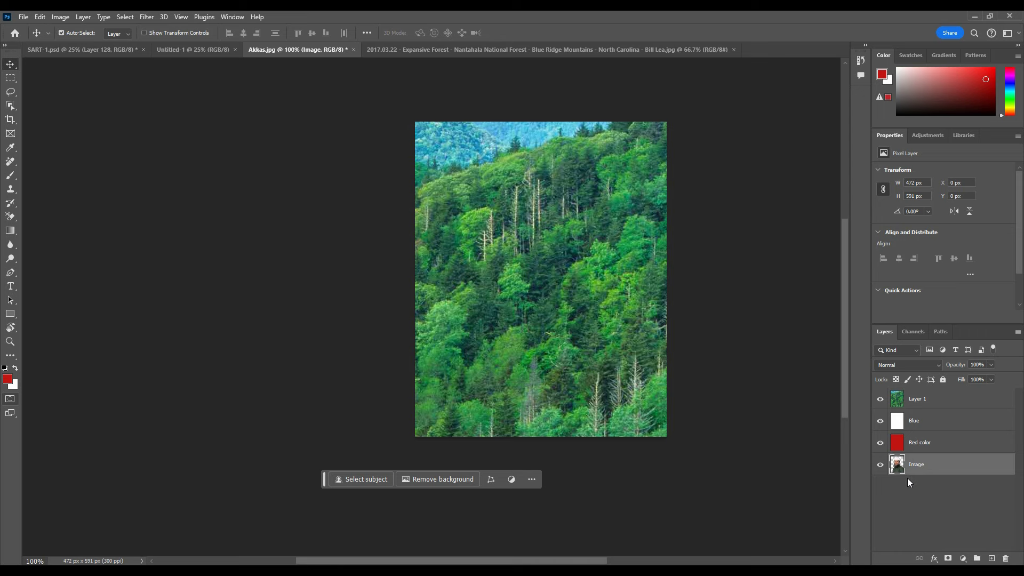
{"action": "key", "text": "ctrl+bracketright"}
{"action": "key", "text": "ctrl+bracketright"}
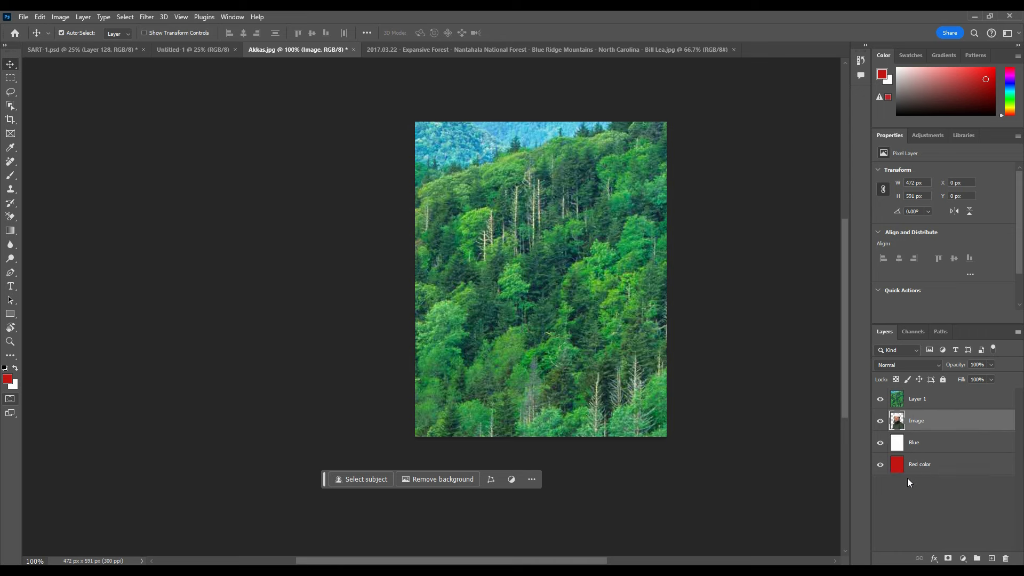
{"action": "key", "text": "ctrl+bracketright"}
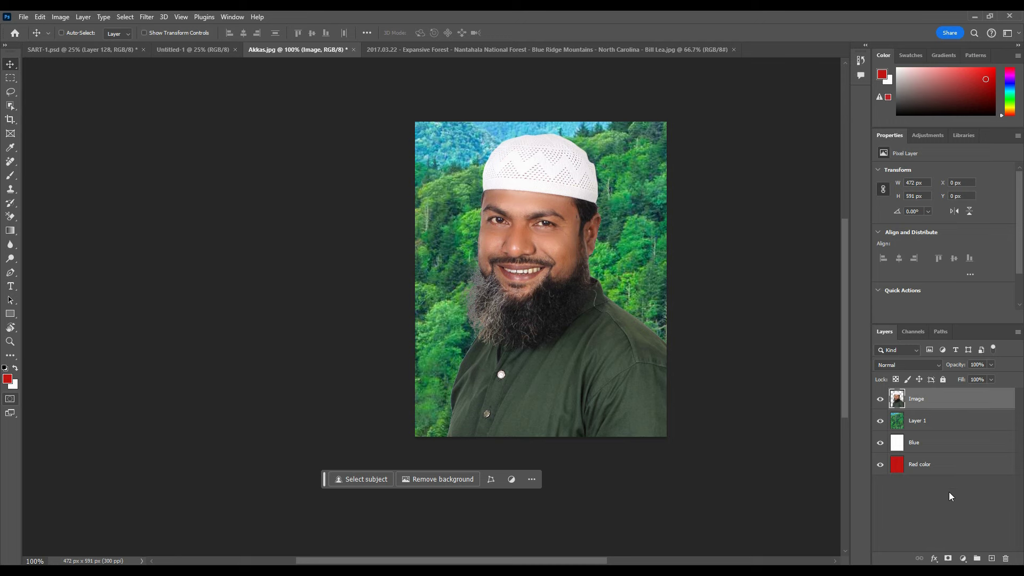
Raise the Blue layer above Layer 1 with Ctrl+], then check the Untitled-1 and SART-1 tabs.
{"action": "left_click", "coordinate": [912, 444]}
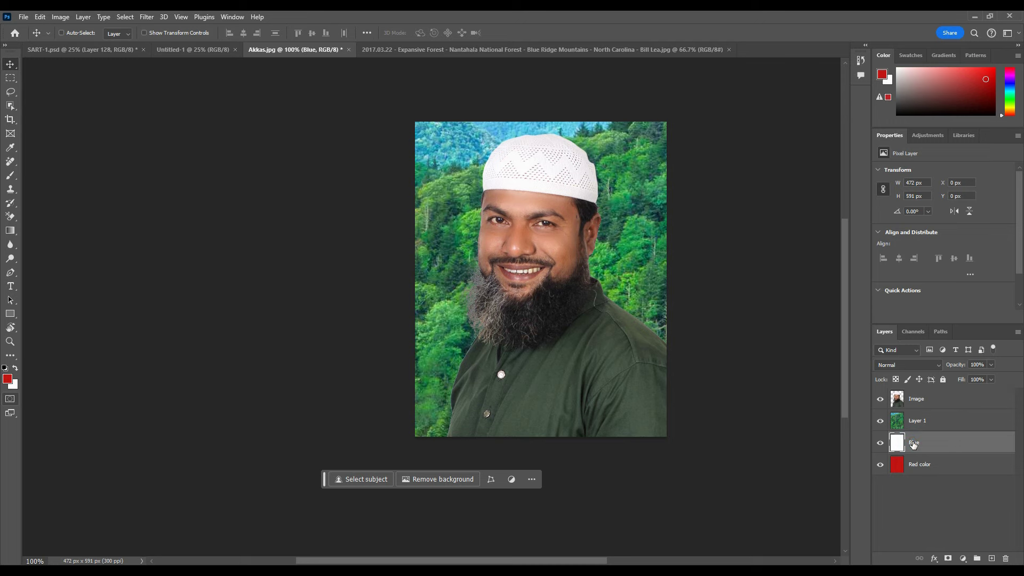
{"action": "key", "text": "ctrl+bracketright"}
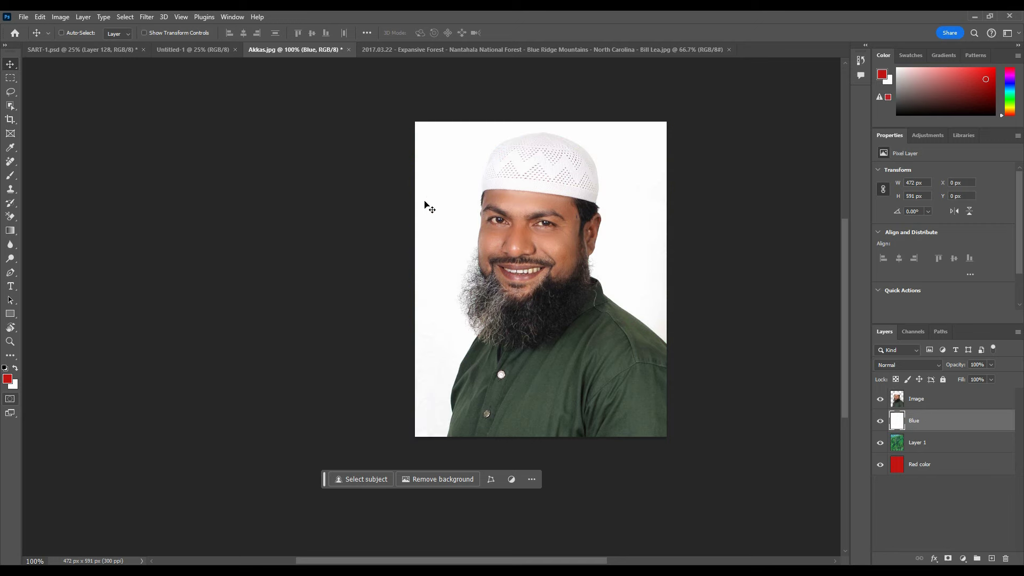
{"action": "left_click", "coordinate": [194, 49]}
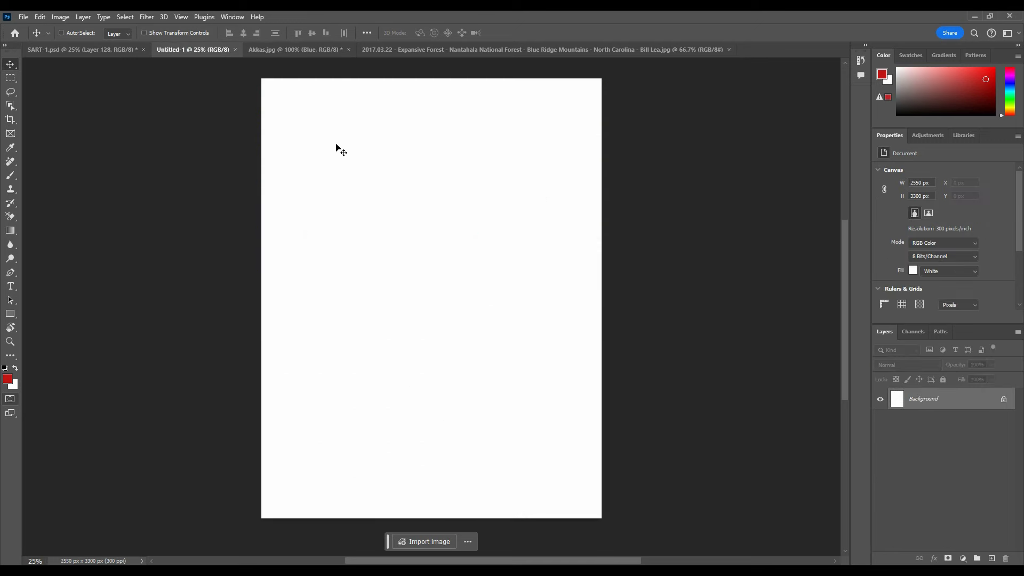
{"action": "left_click", "coordinate": [107, 49]}
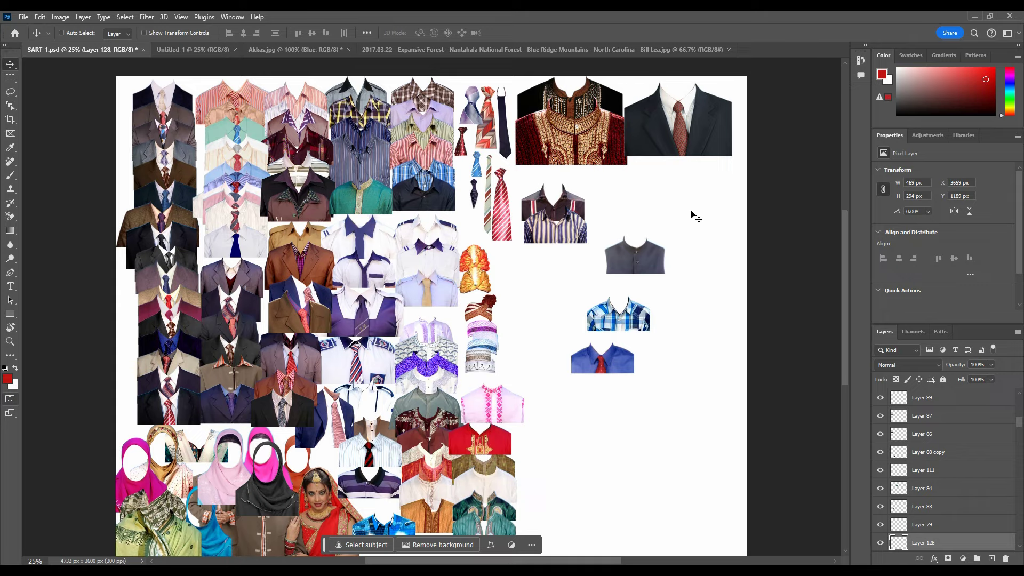
Close the separate forest landscape photo document.
{"action": "left_click", "coordinate": [459, 49]}
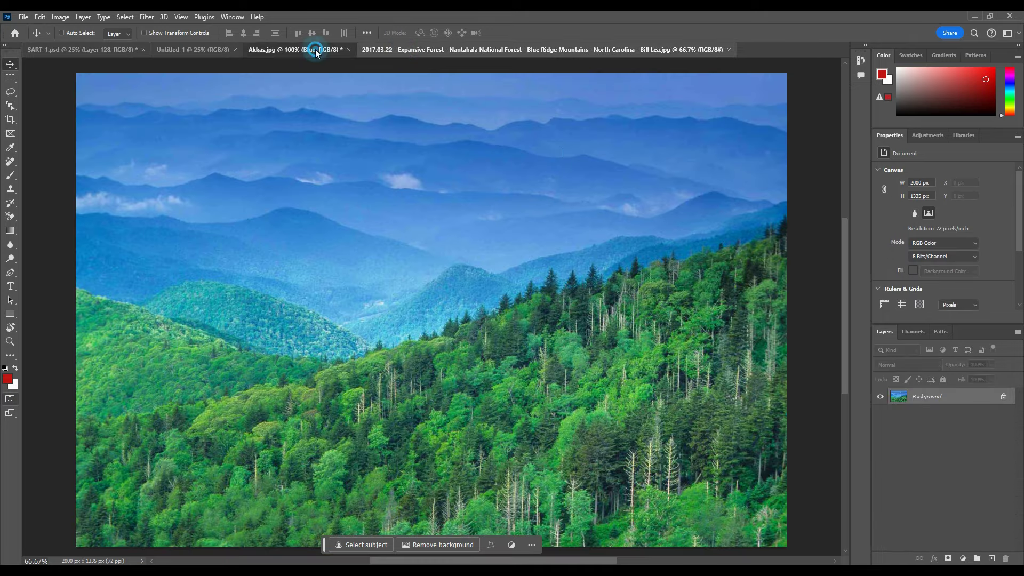
{"action": "left_click", "coordinate": [296, 49]}
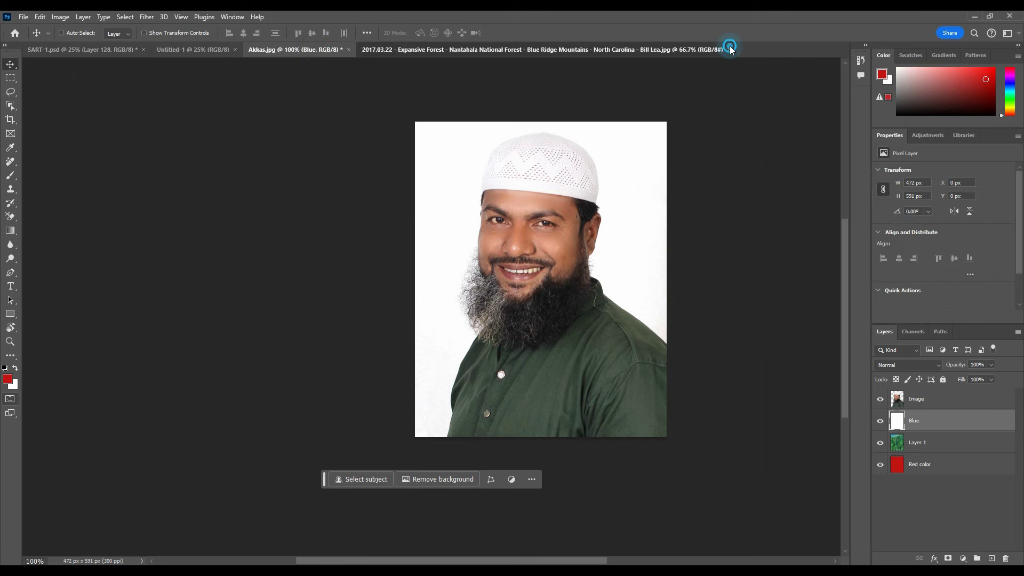
{"action": "left_click", "coordinate": [704, 49]}
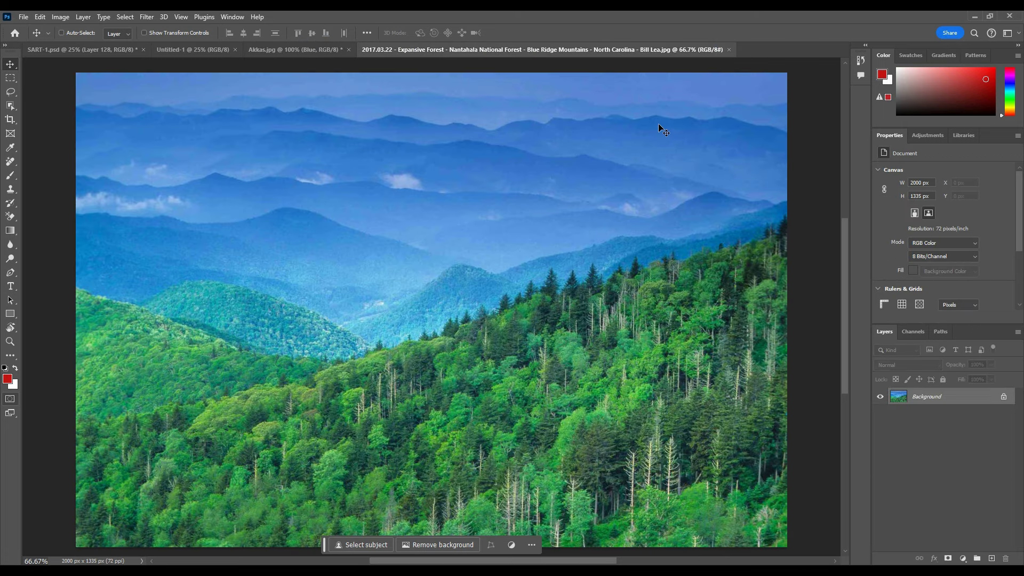
{"action": "left_click", "coordinate": [728, 49]}
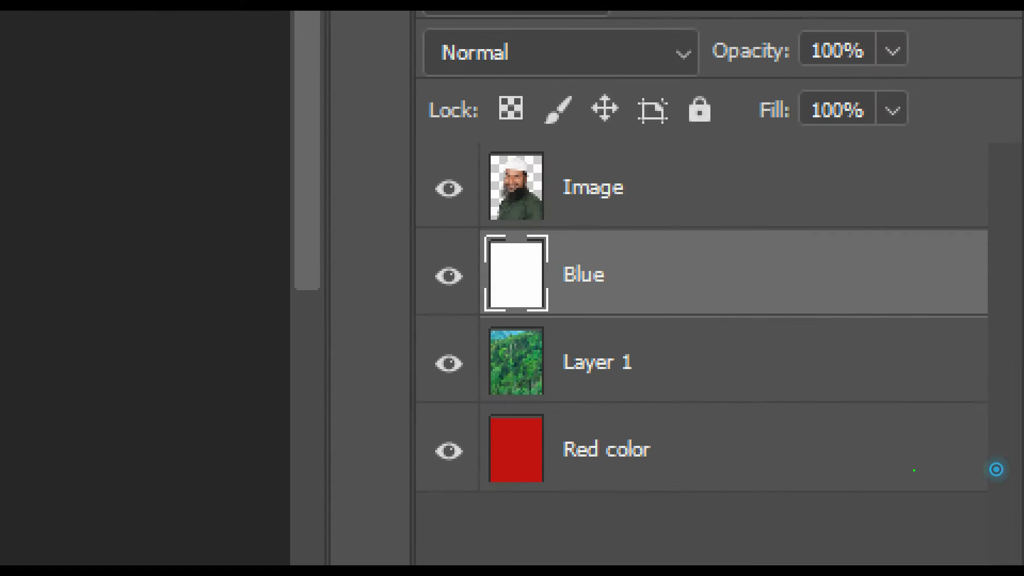
{"action": "left_click_drag", "start_coordinate": [450, 142], "coordinate": [746, 522]}
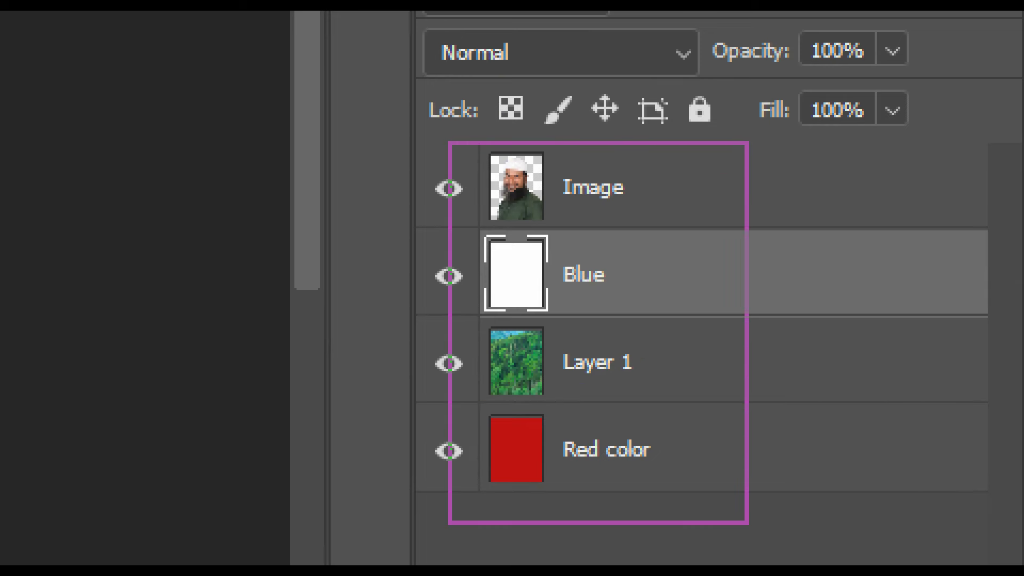
{"action": "left_click_drag", "start_coordinate": [662, 457], "coordinate": [699, 476]}
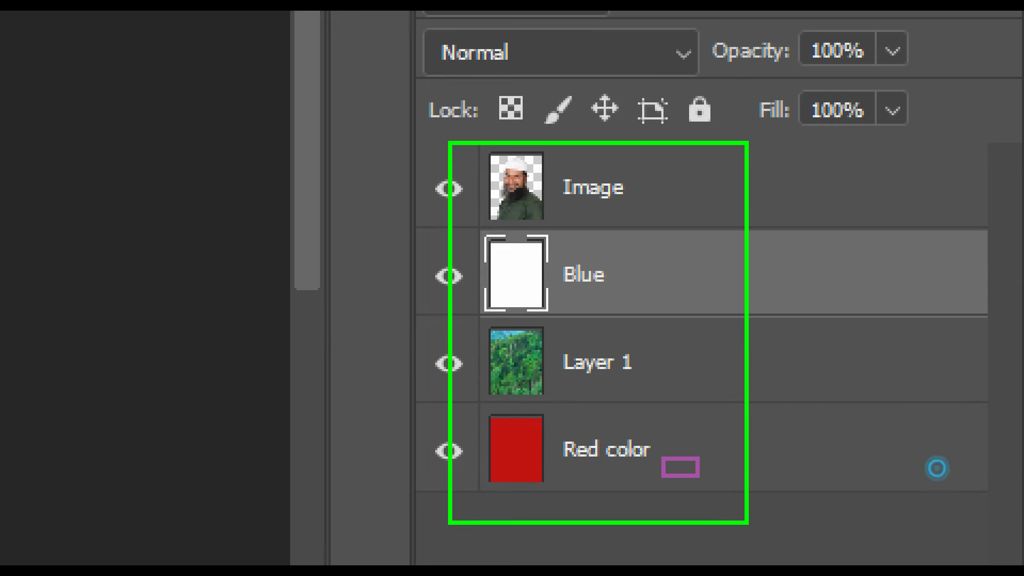
{"action": "left_click_drag", "start_coordinate": [645, 346], "coordinate": [678, 372]}
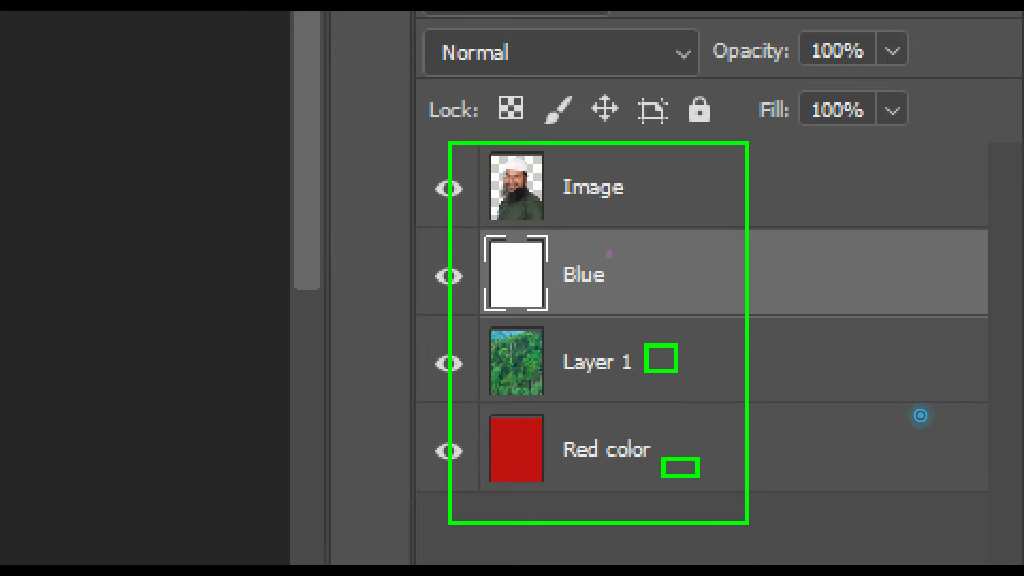
{"action": "left_click_drag", "start_coordinate": [607, 251], "coordinate": [643, 284]}
{"action": "left_click_drag", "start_coordinate": [627, 176], "coordinate": [665, 204]}
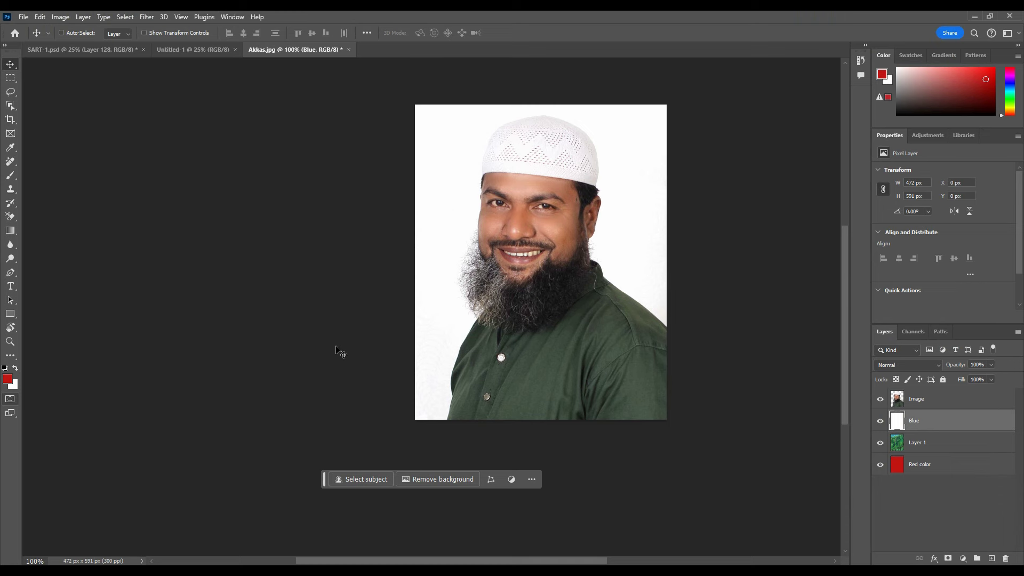
Set the background colour to blue 145fc4 and fill the Blue layer with it.
{"action": "left_click", "coordinate": [13, 383]}
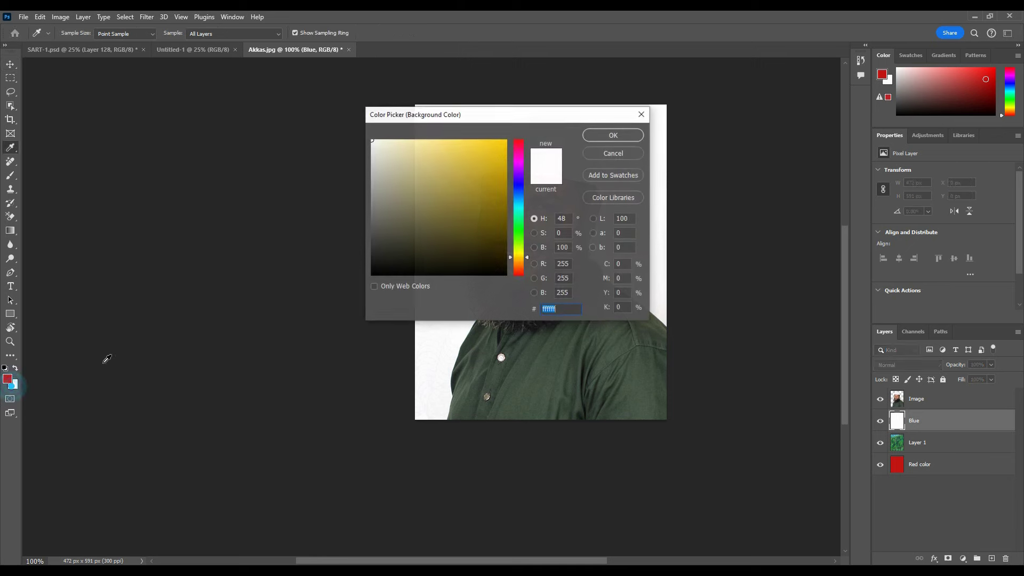
{"action": "left_click_drag", "start_coordinate": [519, 196], "coordinate": [510, 197]}
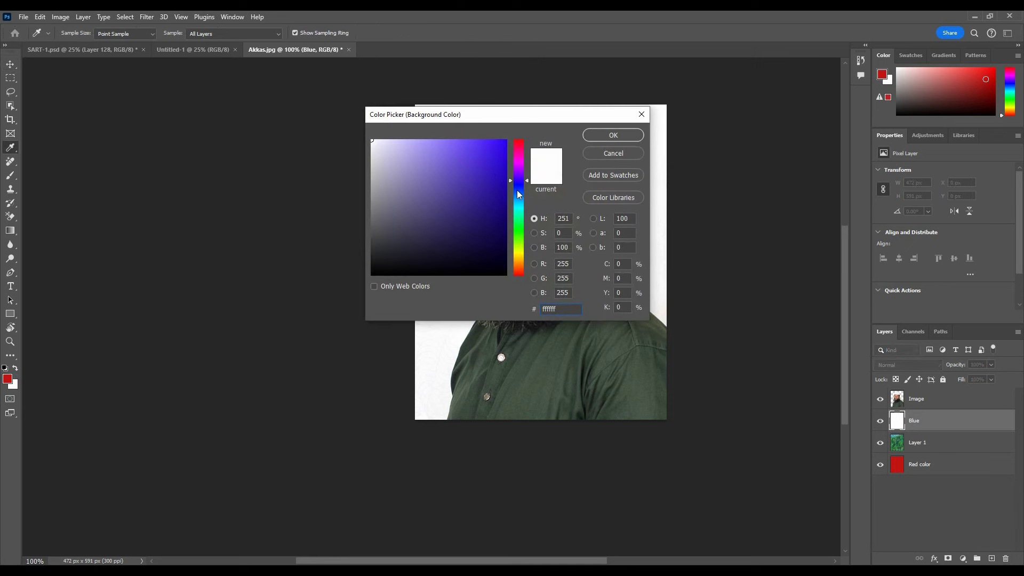
{"action": "left_click", "coordinate": [492, 170]}
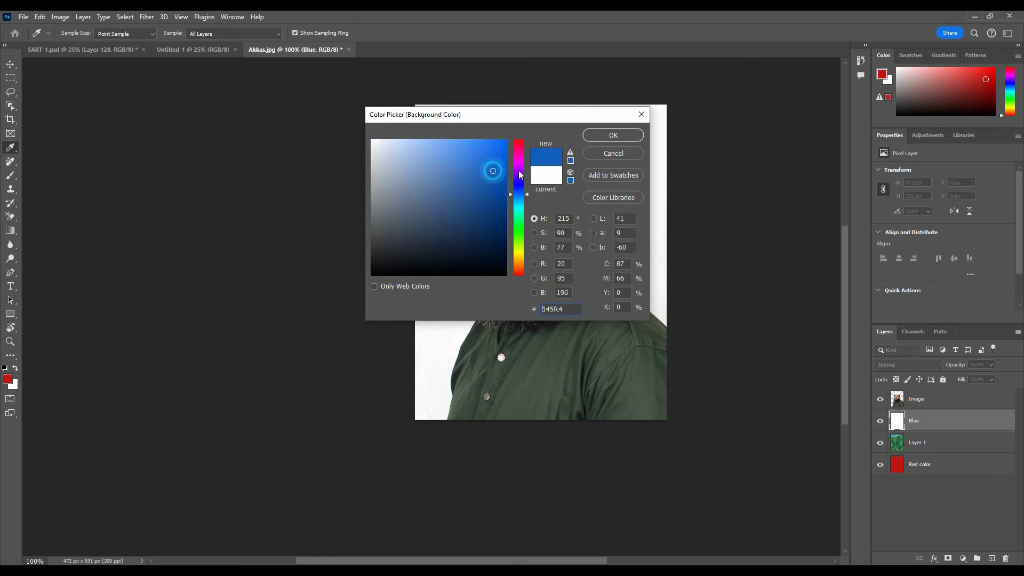
{"action": "left_click", "coordinate": [613, 135]}
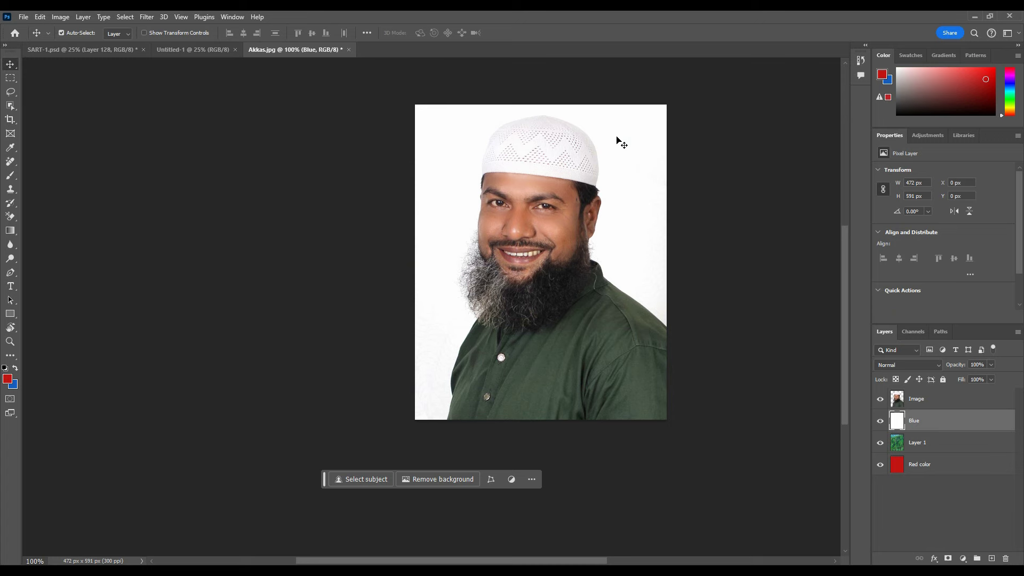
{"action": "key", "text": "ctrl+BackSpace"}
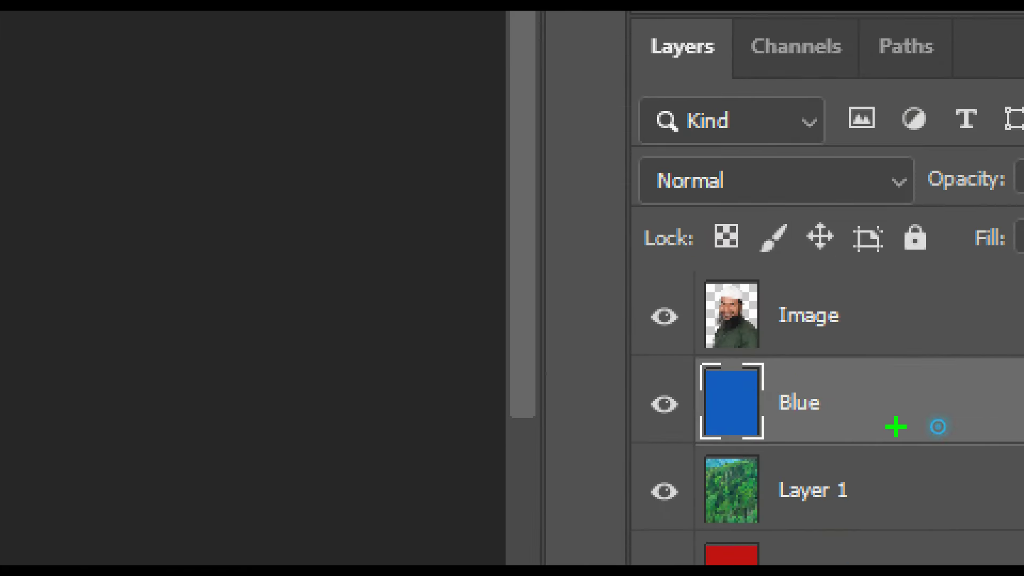
Slide the blue fill aside and back, then hide the Blue layer to reveal the forest.
{"action": "left_click_drag", "start_coordinate": [830, 380], "coordinate": [929, 432]}
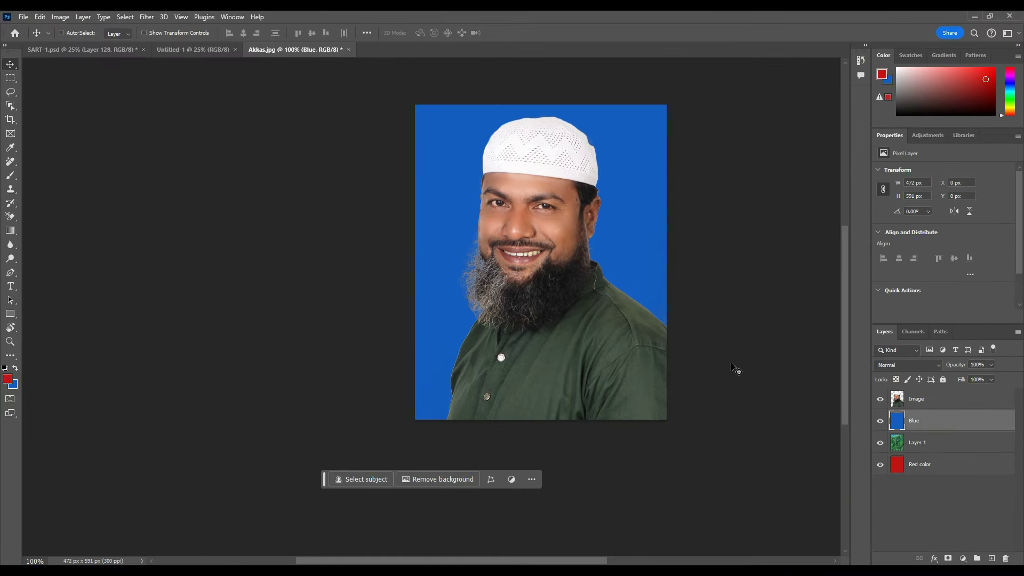
{"action": "mouse_move", "coordinate": [428, 176]}
{"action": "left_mouse_down"}
{"action": "mouse_move", "coordinate": [460, 236]}
{"action": "mouse_move", "coordinate": [526, 183]}
{"action": "mouse_move", "coordinate": [510, 312]}
{"action": "left_mouse_up"}
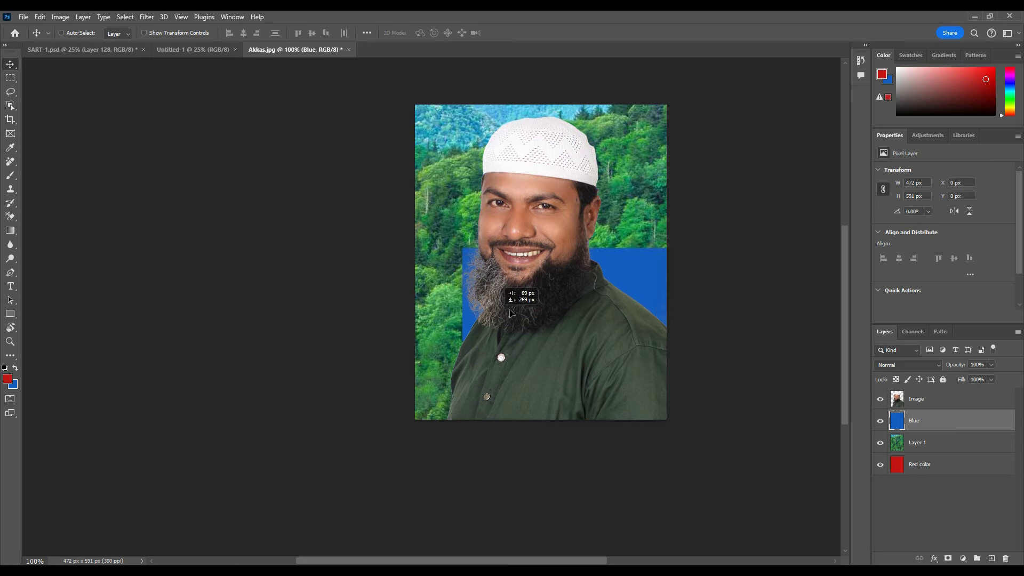
{"action": "left_click_drag", "start_coordinate": [510, 312], "coordinate": [437, 175]}
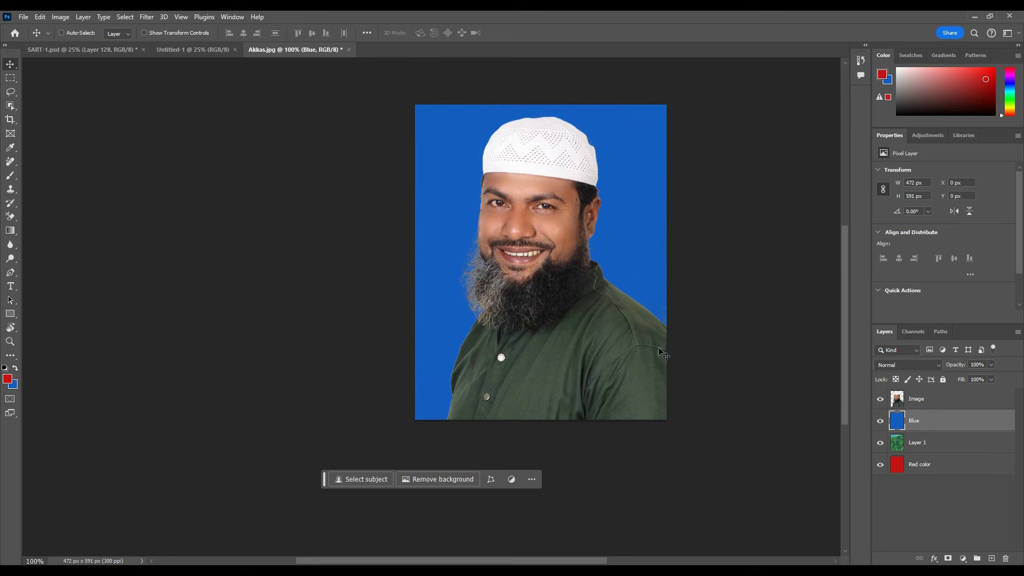
{"action": "left_click", "coordinate": [880, 422]}
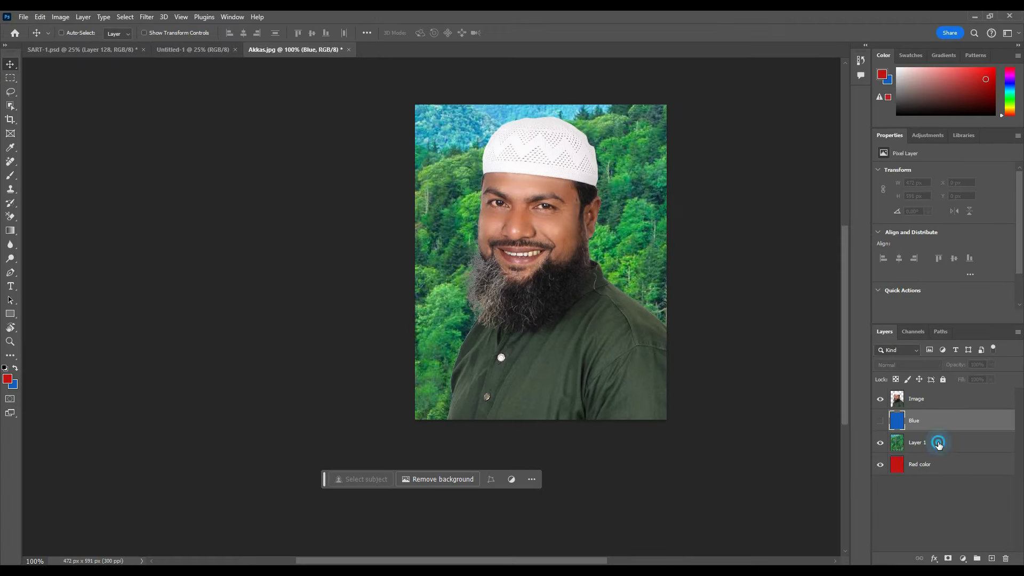
Reposition forest Layer 1 so blue mountain ridges and sky show behind the man's head.
{"action": "left_click", "coordinate": [938, 443]}
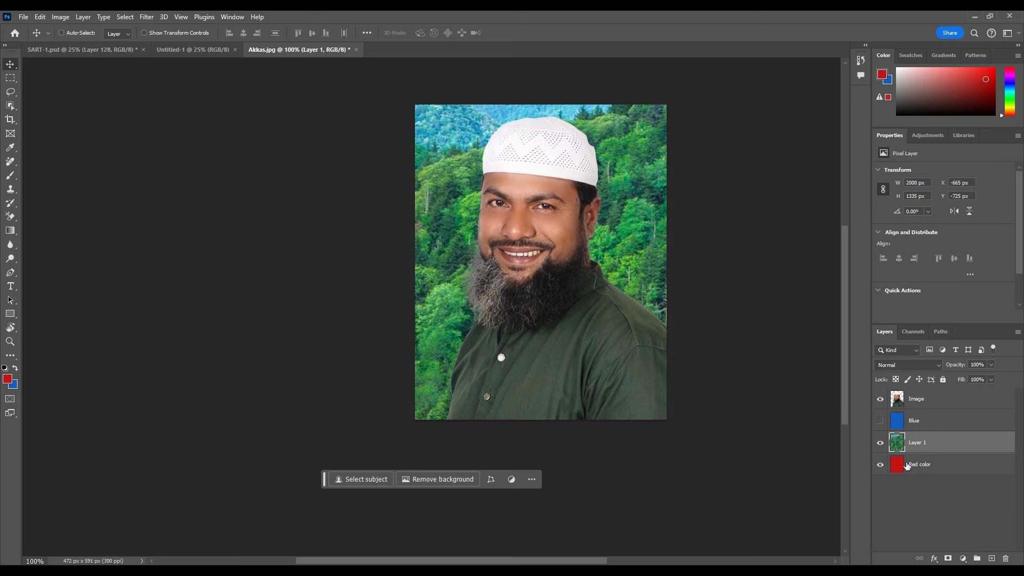
{"action": "left_click", "coordinate": [10, 65]}
{"action": "mouse_move", "coordinate": [633, 248]}
{"action": "left_mouse_down"}
{"action": "mouse_move", "coordinate": [635, 346]}
{"action": "mouse_move", "coordinate": [533, 202]}
{"action": "left_mouse_up"}
{"action": "mouse_move", "coordinate": [582, 232]}
{"action": "left_mouse_down"}
{"action": "mouse_move", "coordinate": [574, 269]}
{"action": "mouse_move", "coordinate": [467, 267]}
{"action": "mouse_move", "coordinate": [757, 281]}
{"action": "left_mouse_up"}
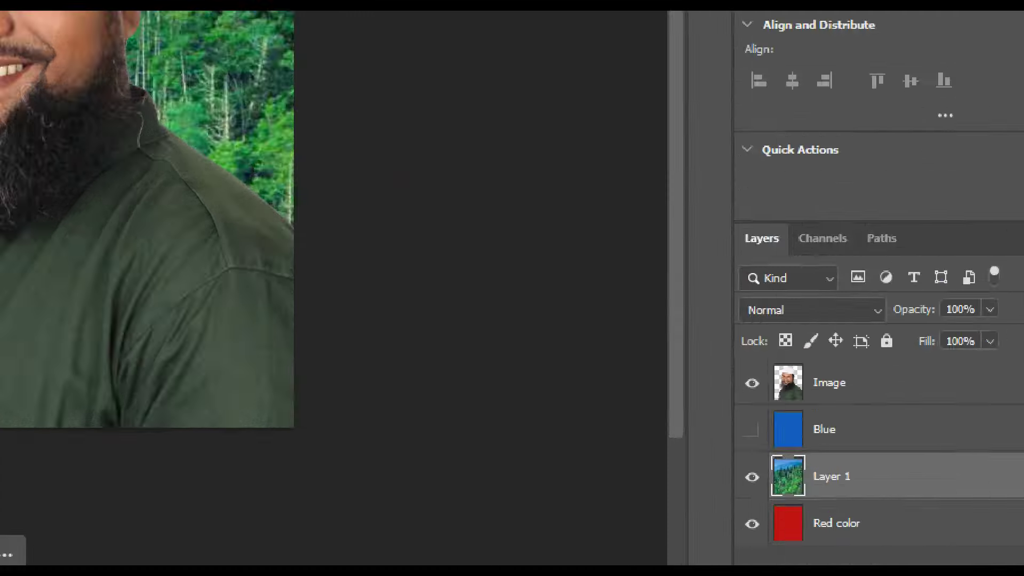
{"action": "left_click", "coordinate": [967, 410]}
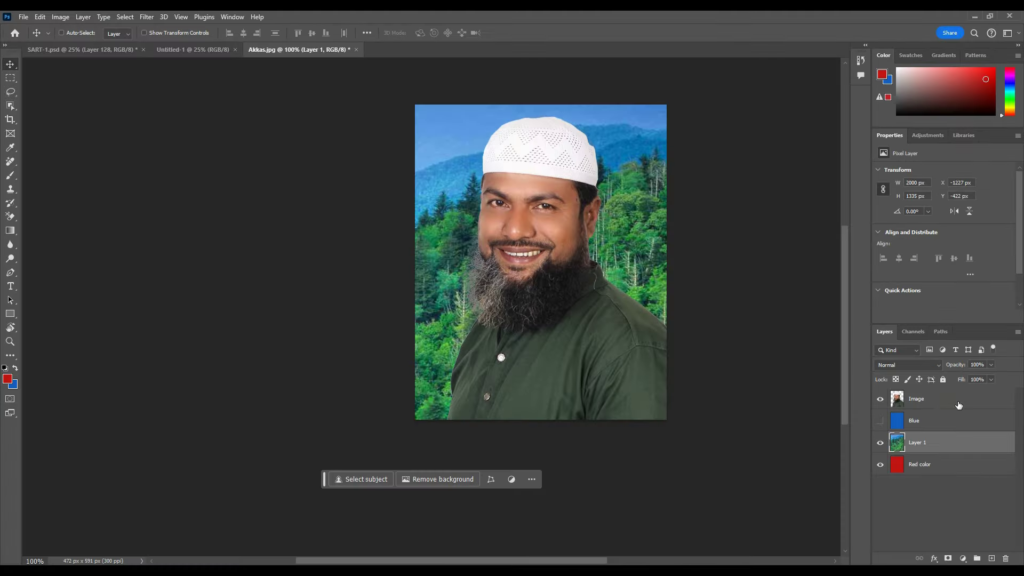
Select the Image layer and nudge the cut-out man slightly lower and right.
{"action": "left_click", "coordinate": [959, 405]}
{"action": "left_click_drag", "start_coordinate": [594, 294], "coordinate": [608, 327]}
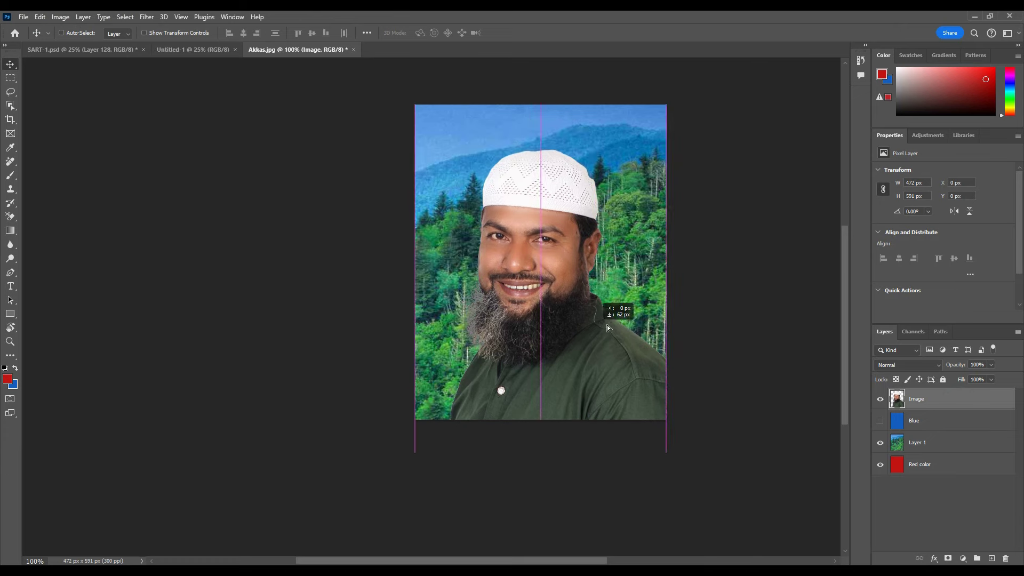
{"action": "left_click_drag", "start_coordinate": [540, 247], "coordinate": [535, 222]}
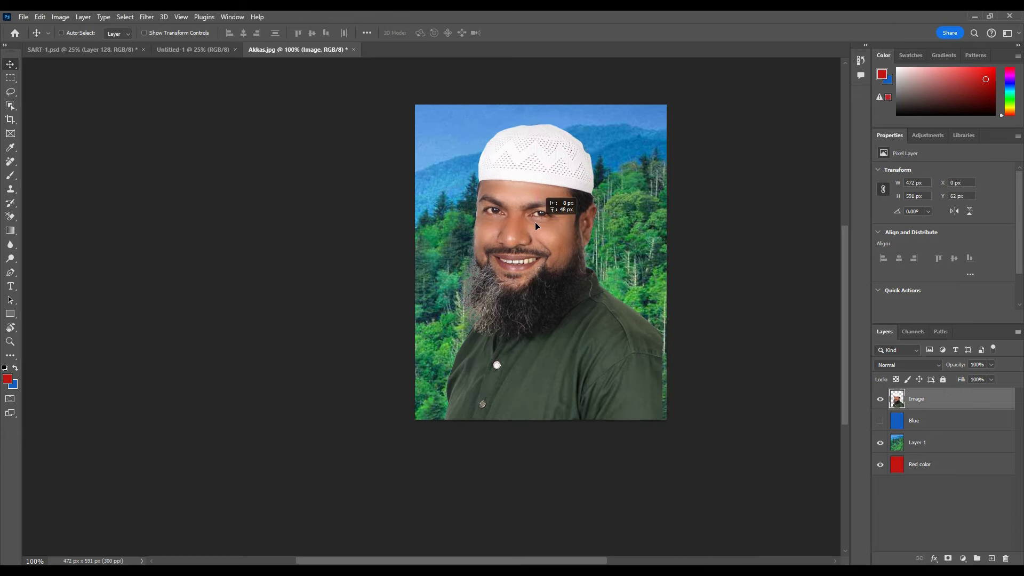
{"action": "left_click_drag", "start_coordinate": [566, 265], "coordinate": [573, 259]}
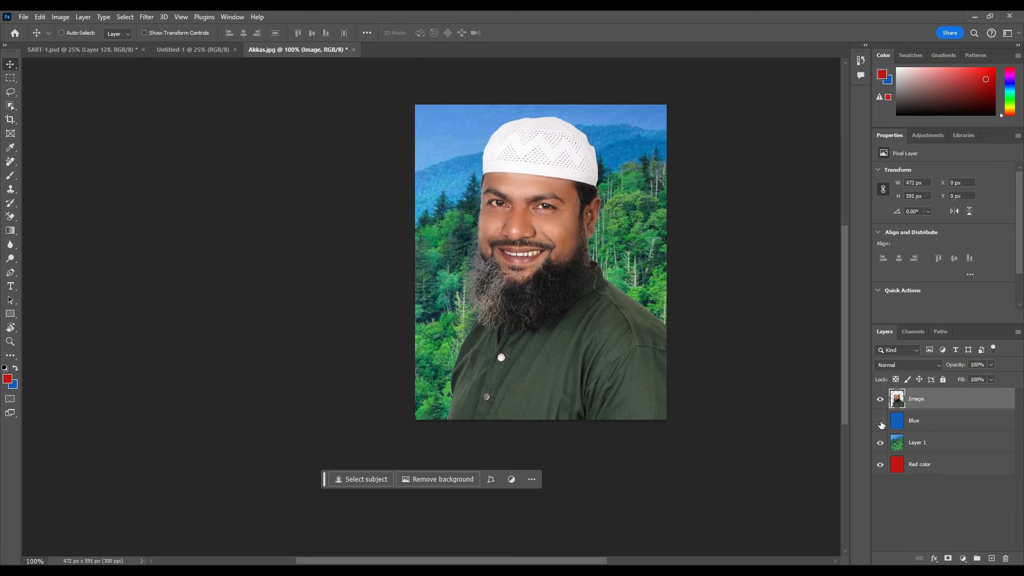
{"action": "mouse_move", "coordinate": [527, 222]}
{"action": "left_mouse_down"}
{"action": "mouse_move", "coordinate": [551, 238]}
{"action": "mouse_move", "coordinate": [548, 252]}
{"action": "left_mouse_up"}
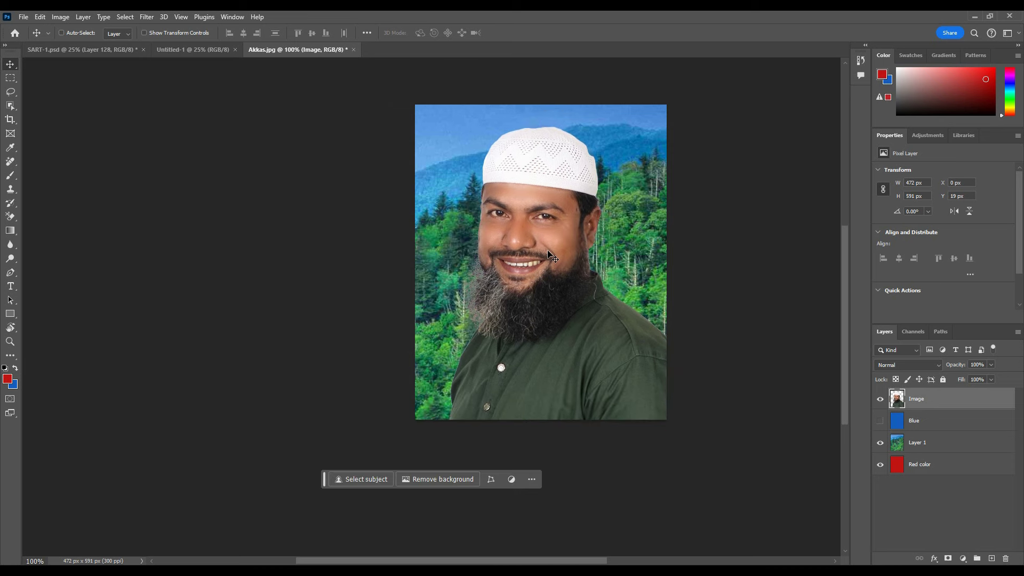
Scale the portrait to about 67% and move it down-right, then commit.
{"action": "key", "text": "ctrl+t"}
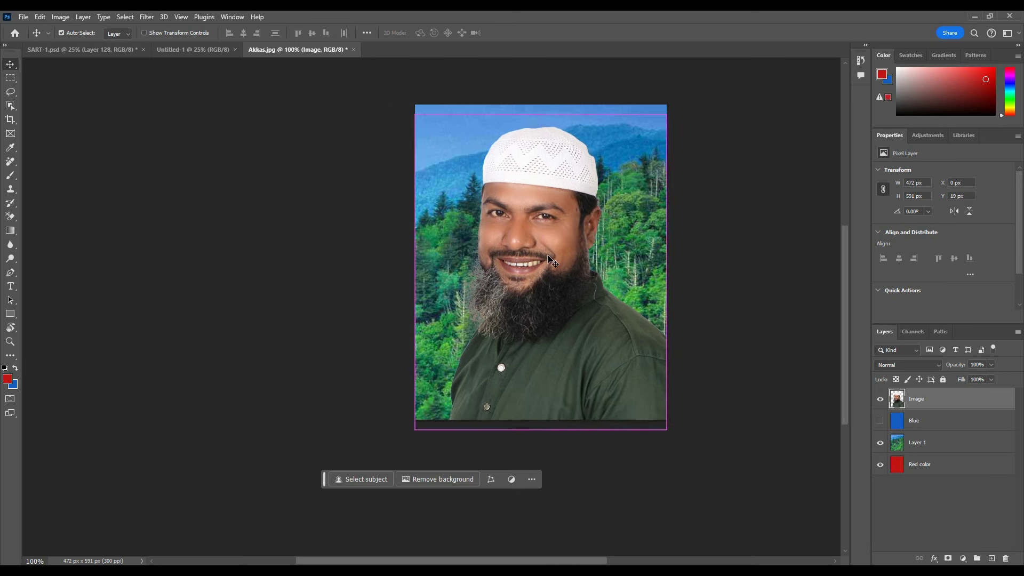
{"action": "left_click_drag", "start_coordinate": [672, 114], "coordinate": [625, 166]}
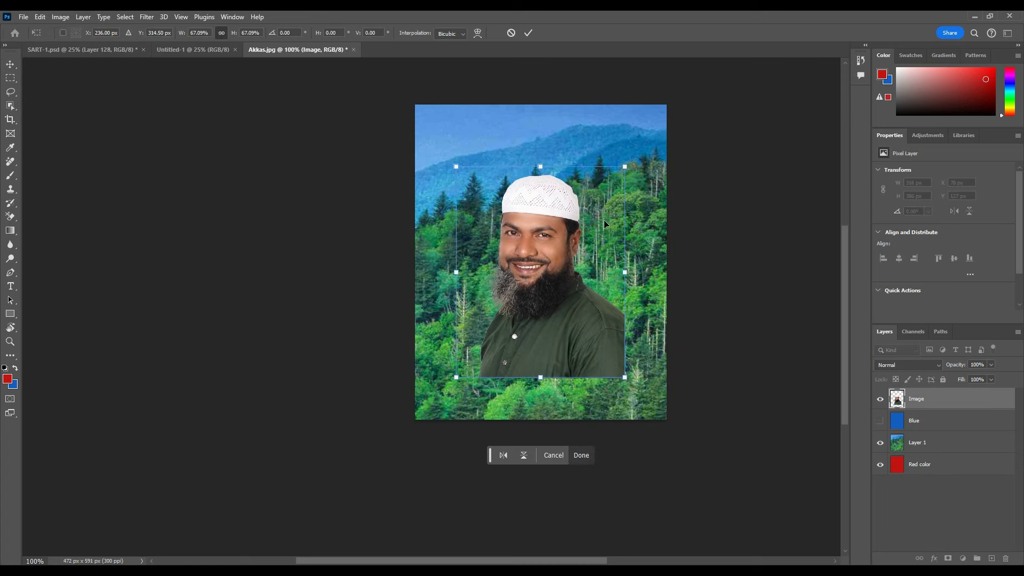
{"action": "left_click_drag", "start_coordinate": [586, 283], "coordinate": [625, 324]}
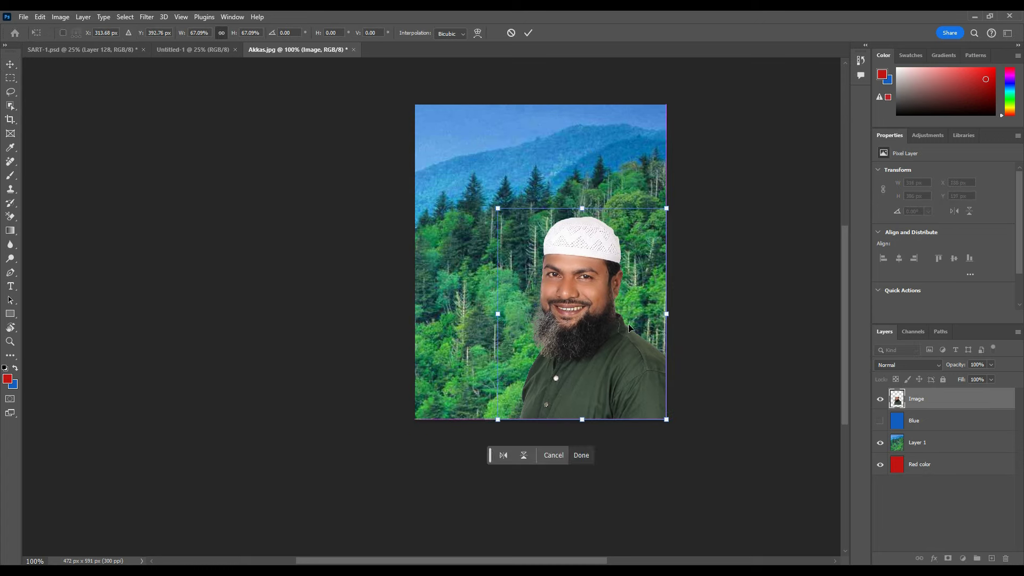
{"action": "key", "text": "Return"}
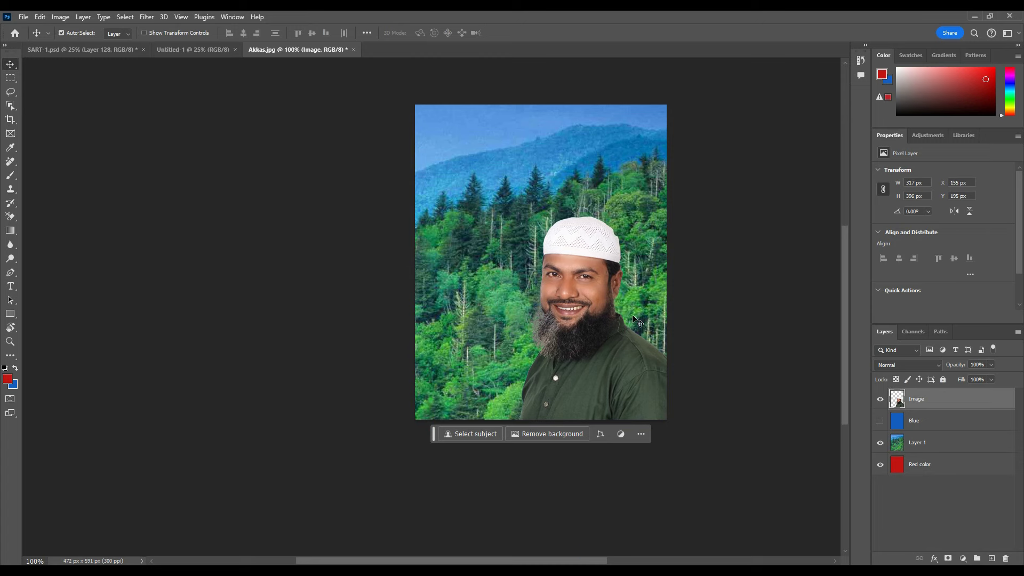
Try enlarging the portrait to fill the canvas, then cancel the transform and zoom out.
{"action": "key", "text": "ctrl+t"}
{"action": "left_click_drag", "start_coordinate": [498, 209], "coordinate": [449, 149]}
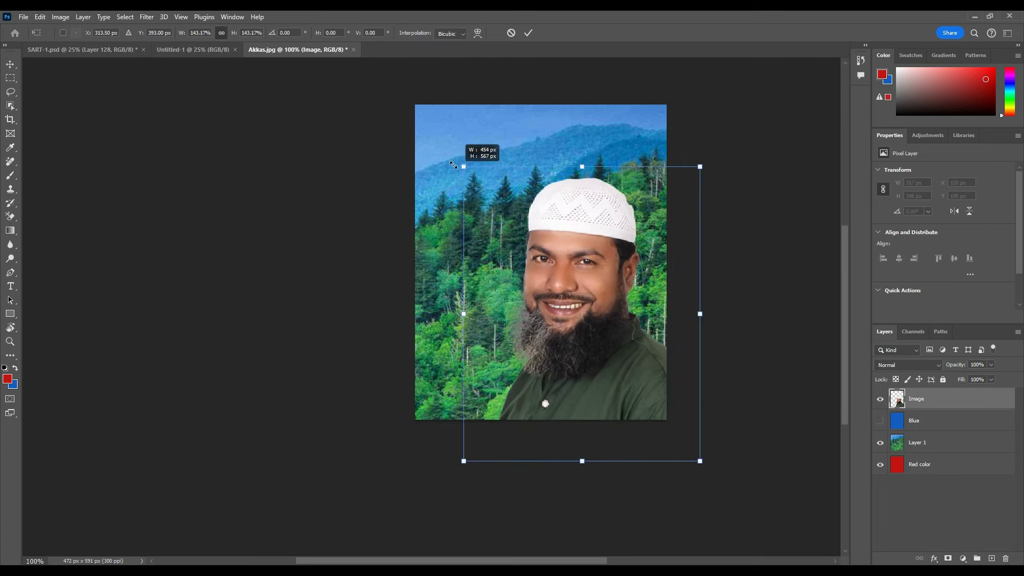
{"action": "left_click_drag", "start_coordinate": [604, 336], "coordinate": [549, 270]}
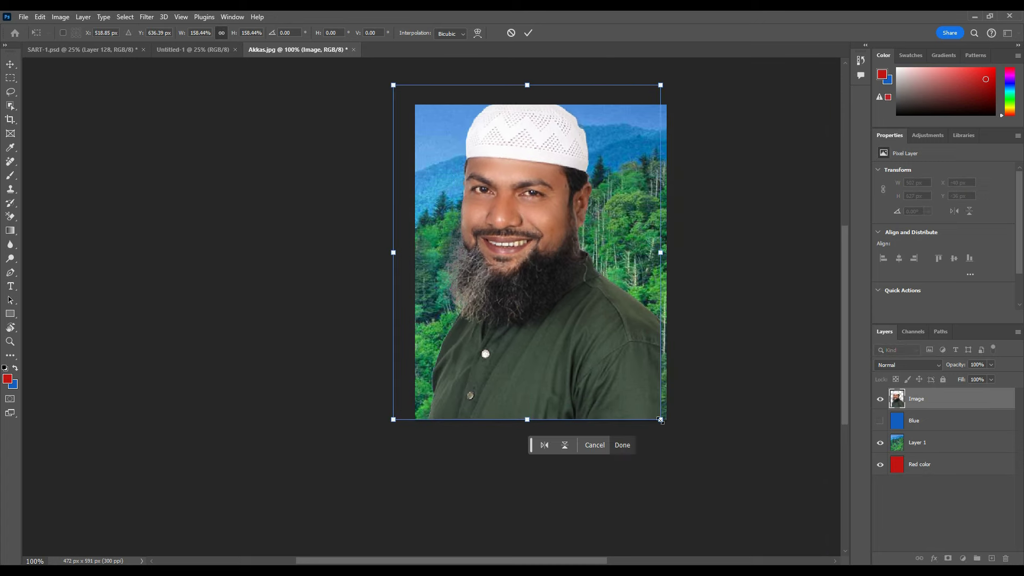
{"action": "mouse_move", "coordinate": [660, 419]}
{"action": "left_mouse_down"}
{"action": "mouse_move", "coordinate": [594, 359]}
{"action": "mouse_move", "coordinate": [643, 408]}
{"action": "left_mouse_up"}
{"action": "left_click_drag", "start_coordinate": [567, 297], "coordinate": [589, 324]}
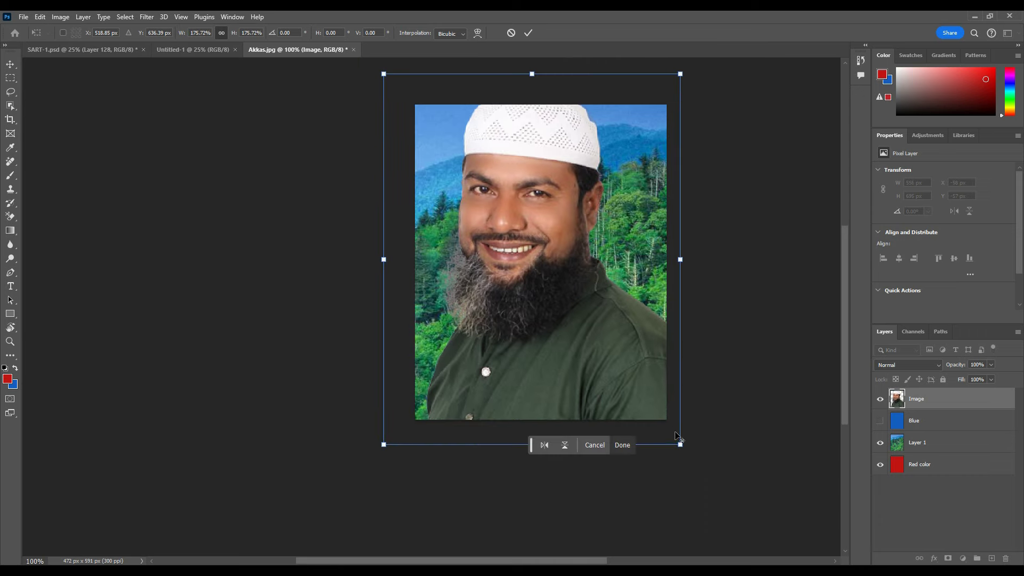
{"action": "left_click_drag", "start_coordinate": [679, 440], "coordinate": [707, 472]}
{"action": "left_click_drag", "start_coordinate": [685, 451], "coordinate": [676, 443]}
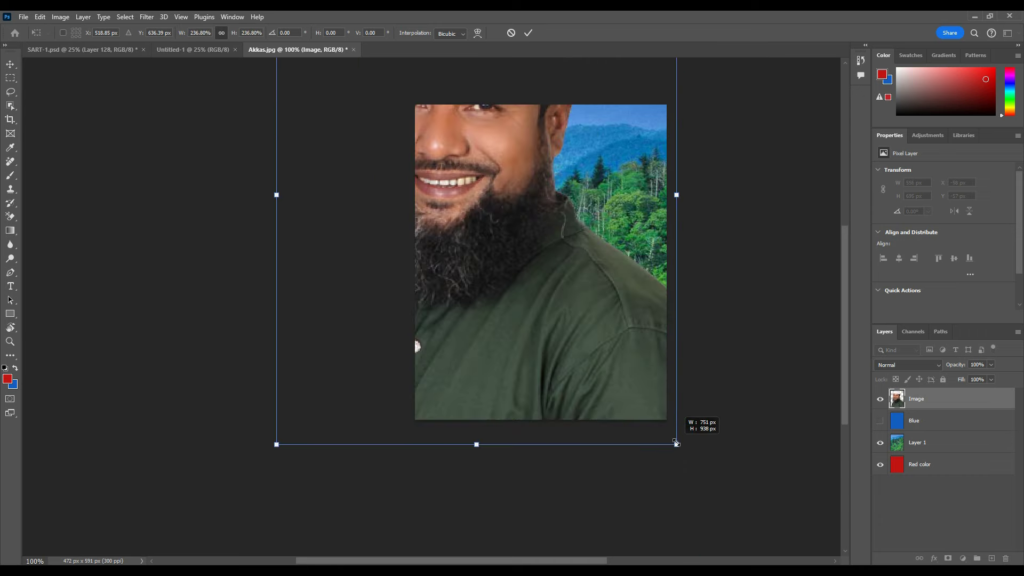
{"action": "mouse_move", "coordinate": [603, 320]}
{"action": "left_mouse_down"}
{"action": "mouse_move", "coordinate": [631, 327]}
{"action": "mouse_move", "coordinate": [601, 326]}
{"action": "left_mouse_up"}
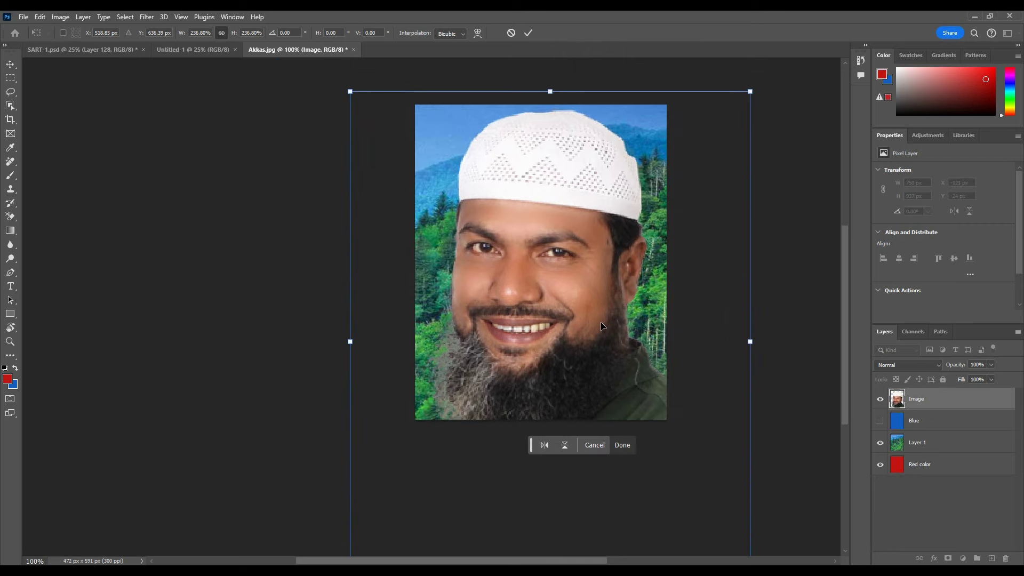
{"action": "left_click", "coordinate": [511, 33]}
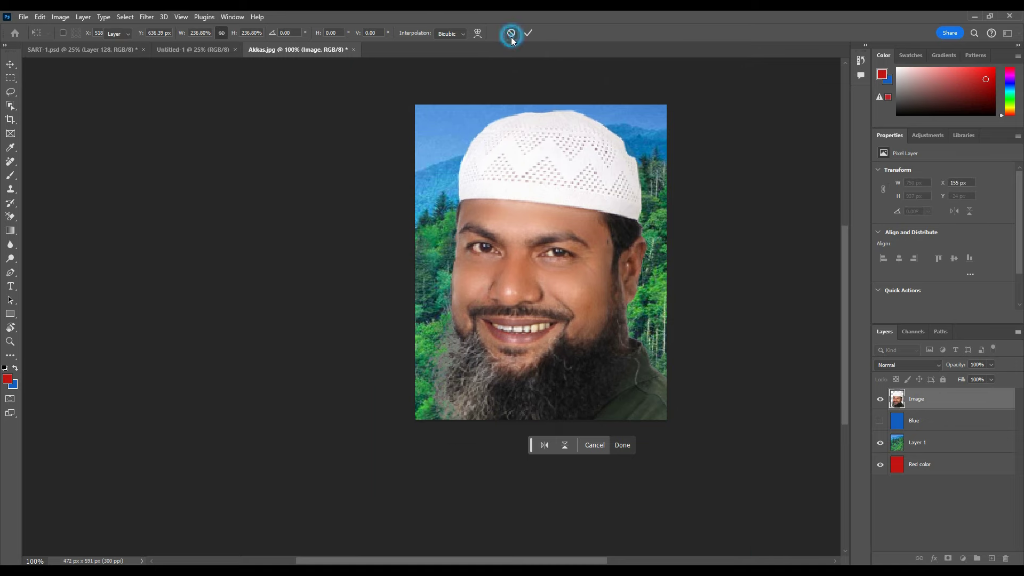
{"action": "key", "text": "ctrl+minus"}
{"action": "key", "text": "ctrl+minus"}
{"action": "key", "text": "ctrl+minus"}
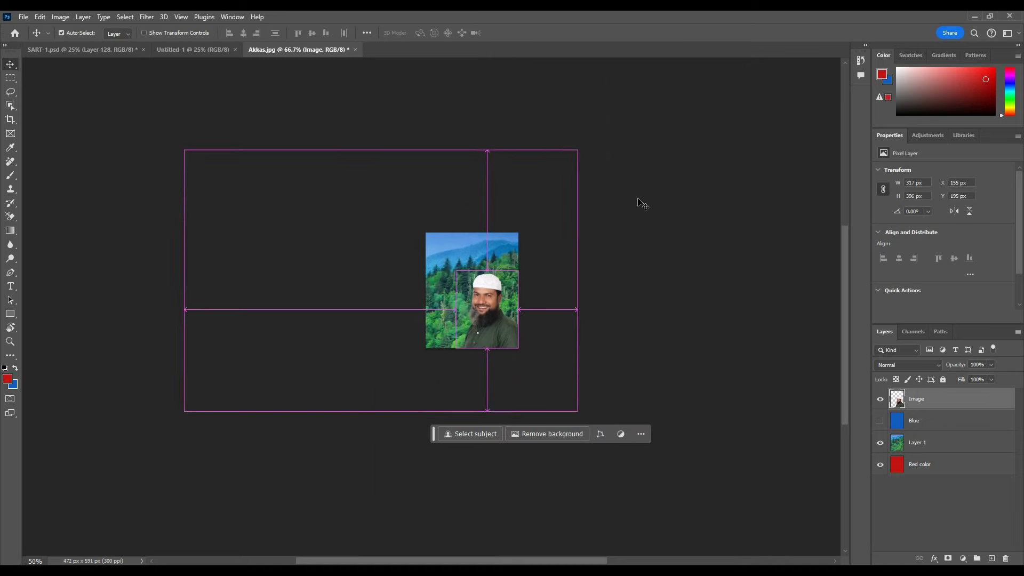
In SART-1.psd, float the Layers panel and stretch it taller to show more layers.
{"action": "left_click", "coordinate": [102, 49]}
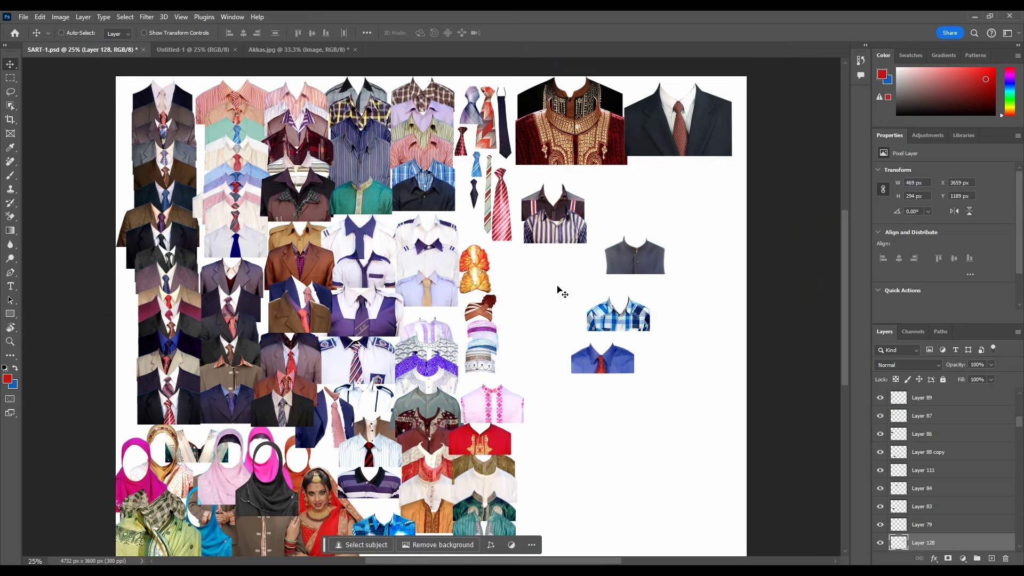
{"action": "scroll", "coordinate": [955, 434], "scroll_direction": "up", "scroll_amount": 2}
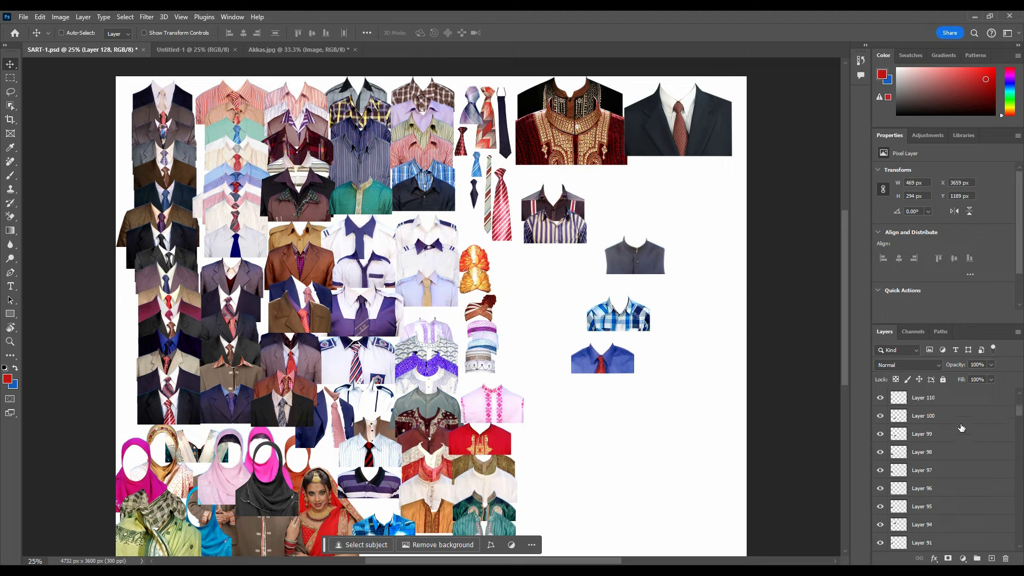
{"action": "scroll", "coordinate": [961, 427], "scroll_direction": "up", "scroll_amount": 1}
{"action": "left_click_drag", "start_coordinate": [960, 329], "coordinate": [790, 101]}
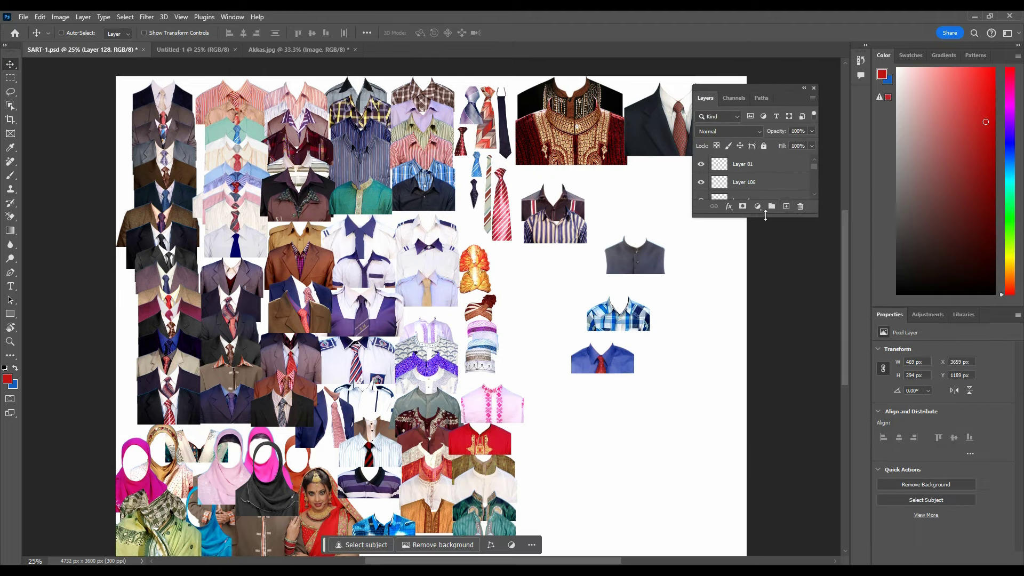
{"action": "left_click_drag", "start_coordinate": [770, 216], "coordinate": [778, 550]}
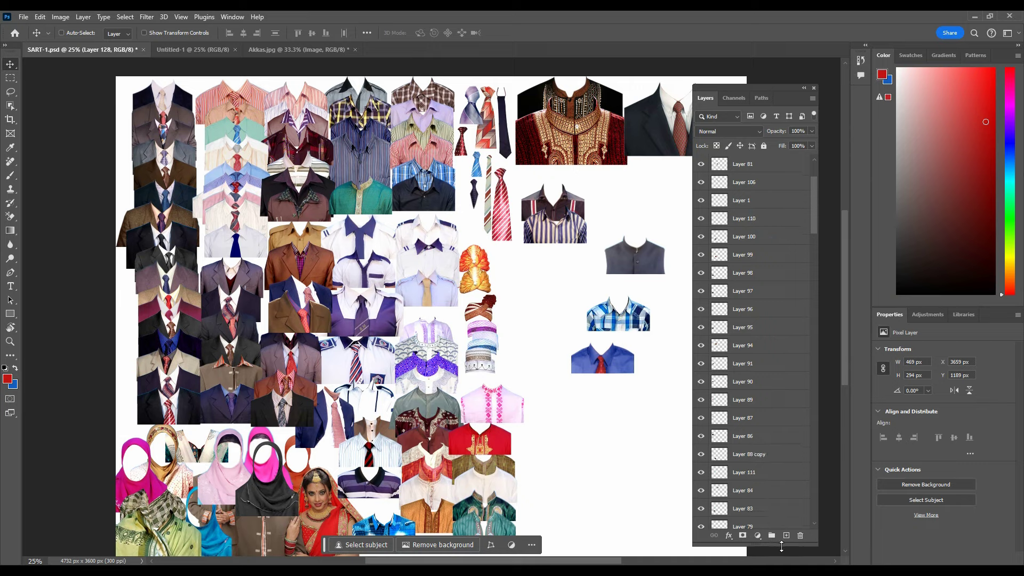
{"action": "left_click_drag", "start_coordinate": [785, 96], "coordinate": [798, 19]}
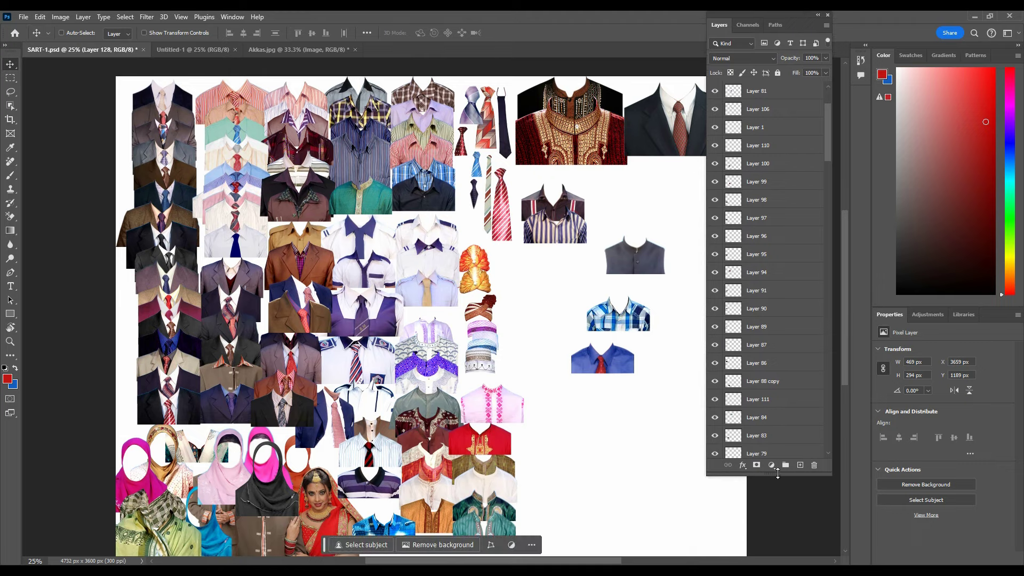
{"action": "left_click_drag", "start_coordinate": [772, 475], "coordinate": [772, 546]}
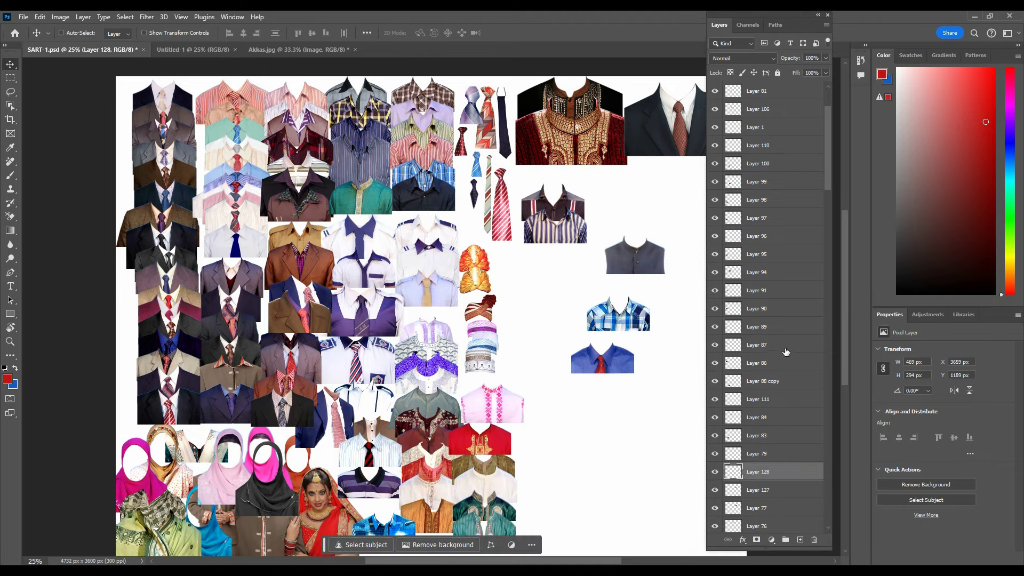
Scroll through the clothing collage's long layer list.
{"action": "scroll", "coordinate": [788, 325], "scroll_direction": "up", "scroll_amount": 3}
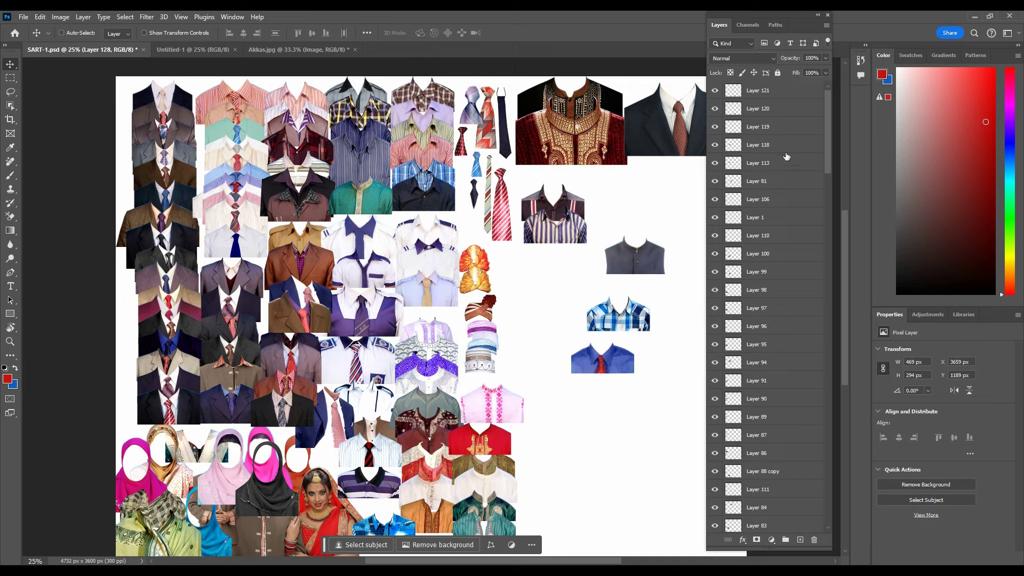
{"action": "scroll", "coordinate": [773, 264], "scroll_direction": "down", "scroll_amount": 2}
{"action": "scroll", "coordinate": [773, 264], "scroll_direction": "down", "scroll_amount": 3}
{"action": "scroll", "coordinate": [773, 264], "scroll_direction": "down", "scroll_amount": 2}
{"action": "scroll", "coordinate": [773, 264], "scroll_direction": "down", "scroll_amount": 2}
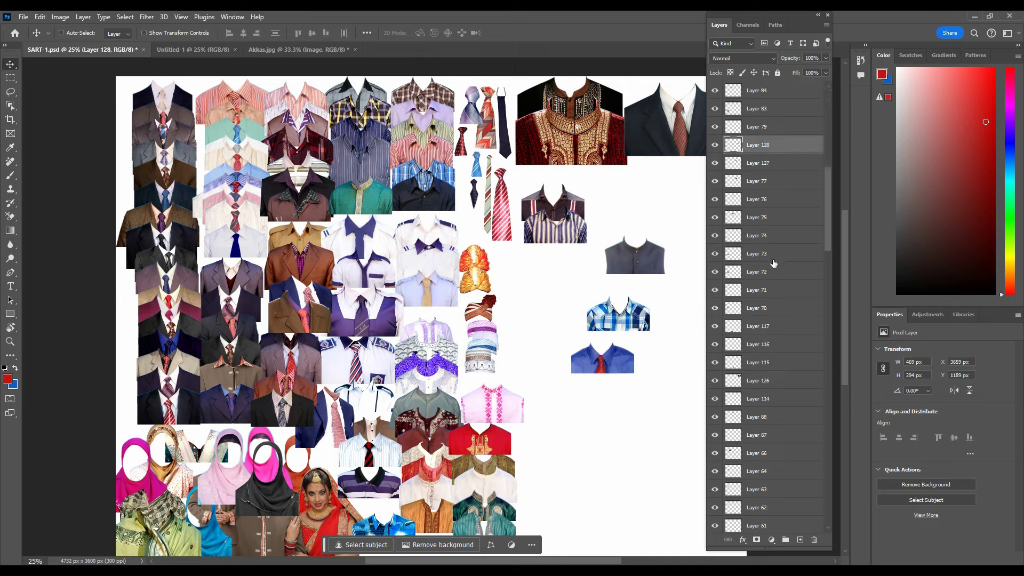
{"action": "scroll", "coordinate": [773, 264], "scroll_direction": "down", "scroll_amount": 2}
{"action": "scroll", "coordinate": [768, 274], "scroll_direction": "down", "scroll_amount": 2}
{"action": "scroll", "coordinate": [769, 274], "scroll_direction": "down", "scroll_amount": 2}
{"action": "scroll", "coordinate": [768, 274], "scroll_direction": "down", "scroll_amount": 2}
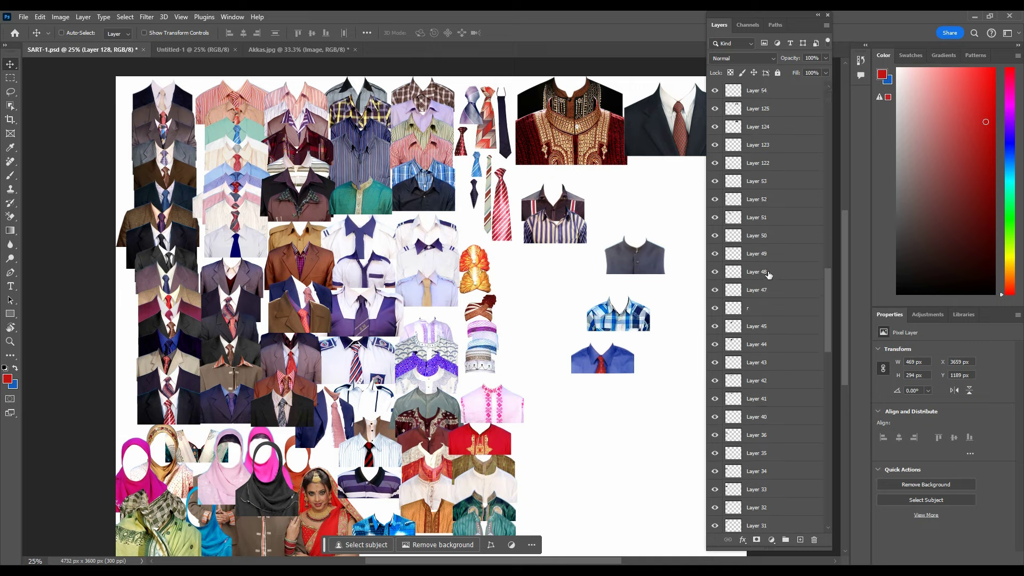
{"action": "scroll", "coordinate": [768, 274], "scroll_direction": "down", "scroll_amount": 1}
{"action": "scroll", "coordinate": [766, 275], "scroll_direction": "down", "scroll_amount": 2}
{"action": "scroll", "coordinate": [762, 283], "scroll_direction": "up", "scroll_amount": 3}
{"action": "scroll", "coordinate": [773, 272], "scroll_direction": "up", "scroll_amount": 3}
In Akkas.jpg, make the Blue layer visible, click through Blue, Layer 1, Image and Red, then go to SART-1.psd.
{"action": "left_click", "coordinate": [308, 50]}
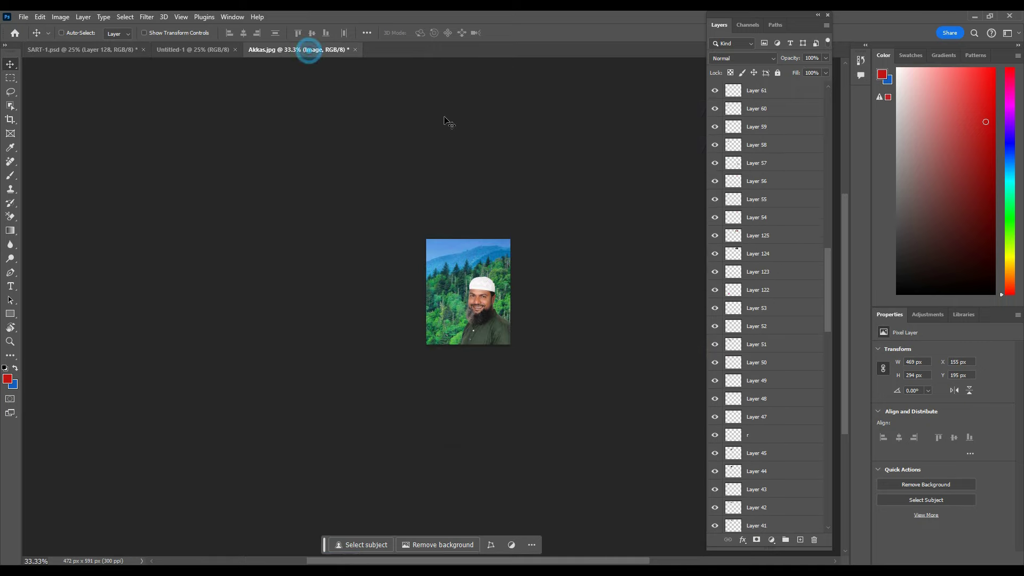
{"action": "left_click", "coordinate": [751, 116]}
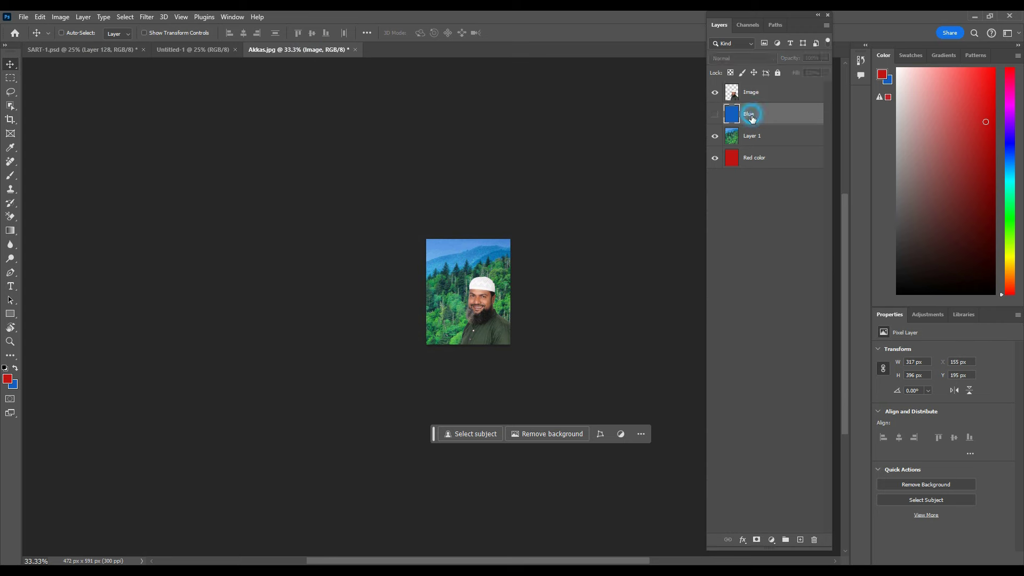
{"action": "left_click", "coordinate": [715, 114]}
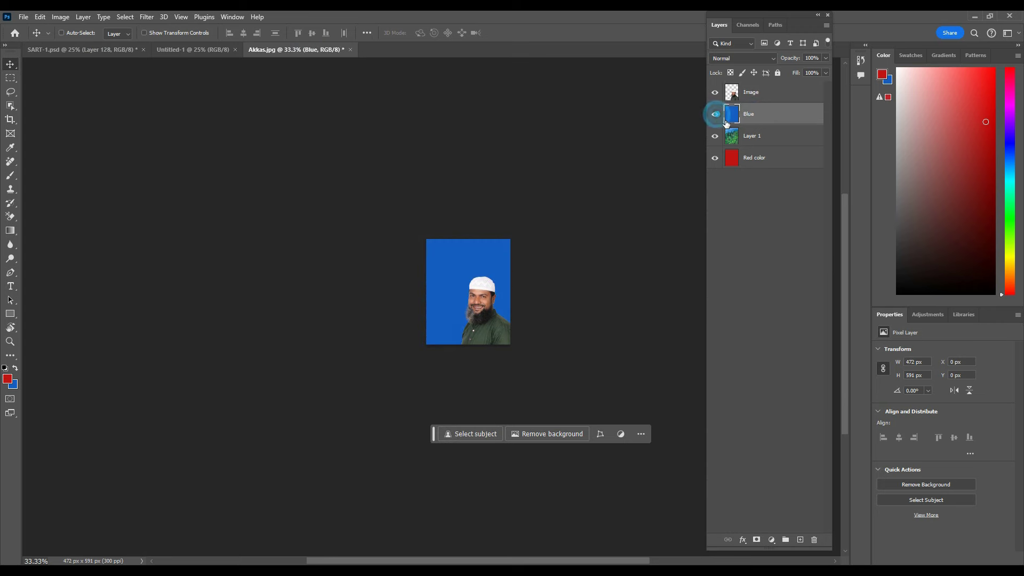
{"action": "left_click", "coordinate": [755, 140]}
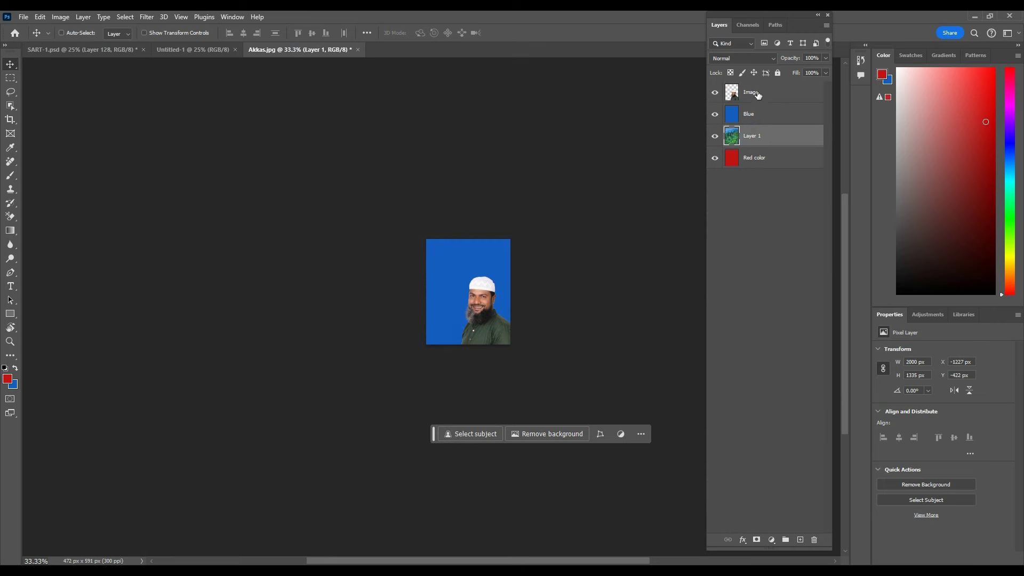
{"action": "left_click", "coordinate": [757, 95]}
{"action": "left_click", "coordinate": [764, 162]}
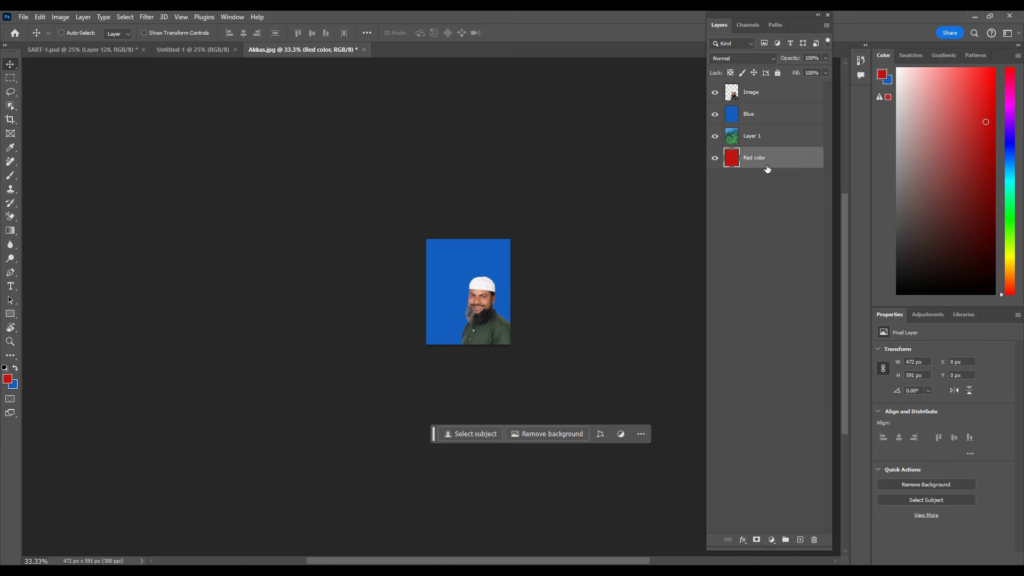
{"action": "left_click", "coordinate": [122, 50]}
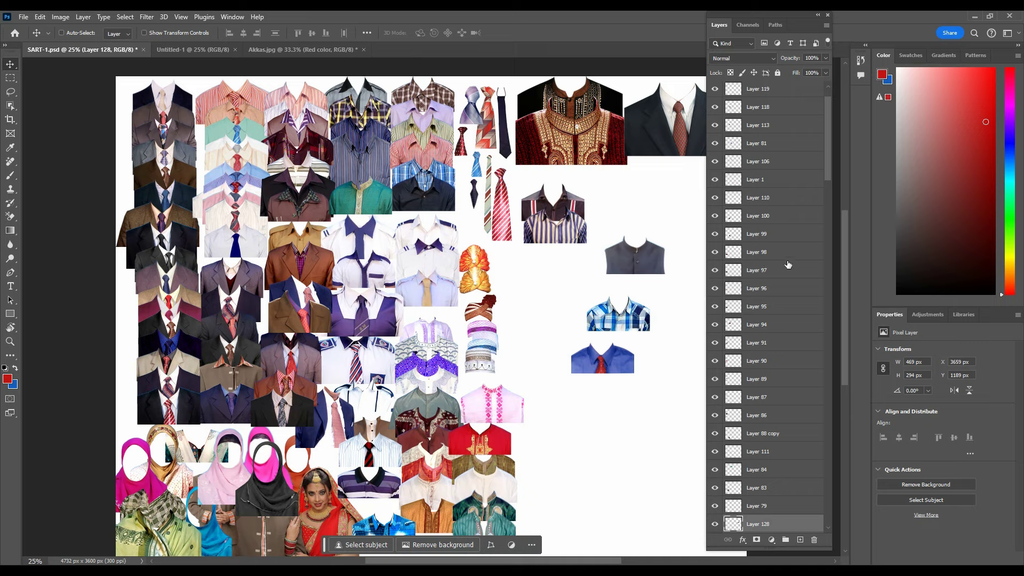
{"action": "scroll", "coordinate": [781, 277], "scroll_direction": "down", "scroll_amount": 2}
{"action": "scroll", "coordinate": [773, 290], "scroll_direction": "down", "scroll_amount": 2}
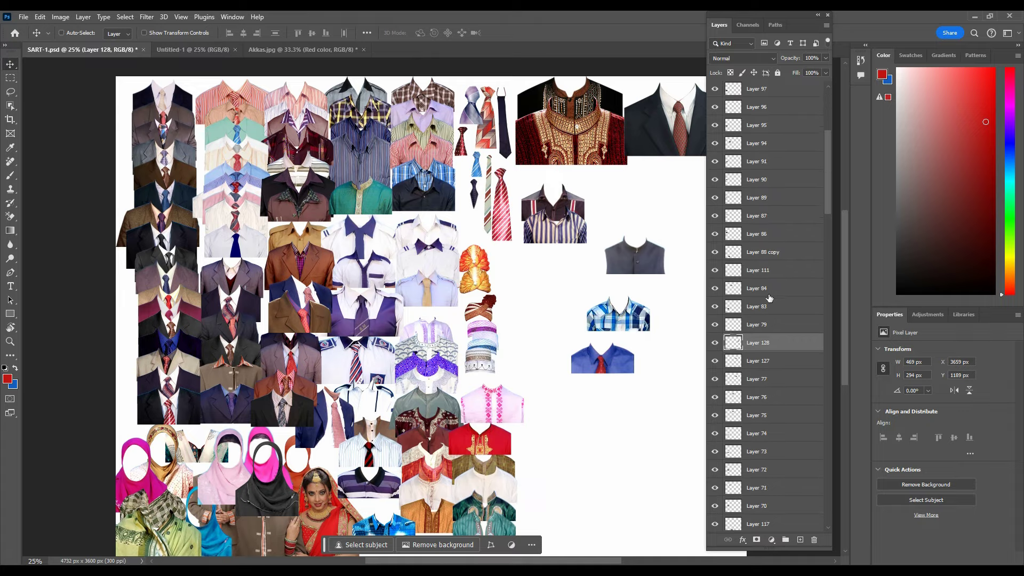
{"action": "scroll", "coordinate": [771, 299], "scroll_direction": "down", "scroll_amount": 3}
{"action": "scroll", "coordinate": [770, 302], "scroll_direction": "down", "scroll_amount": 1}
{"action": "scroll", "coordinate": [769, 302], "scroll_direction": "down", "scroll_amount": 3}
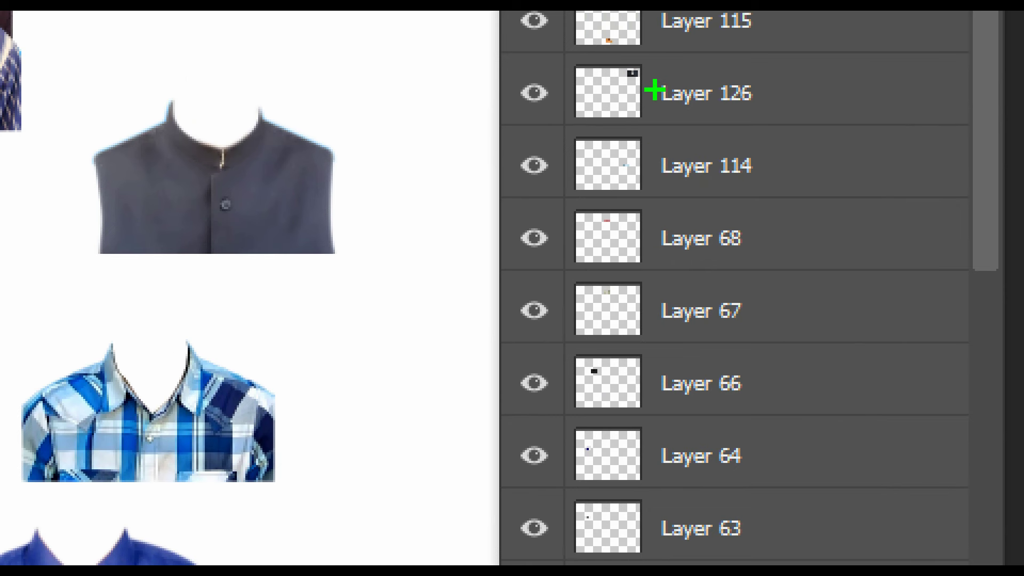
{"action": "left_click_drag", "start_coordinate": [654, 73], "coordinate": [780, 216]}
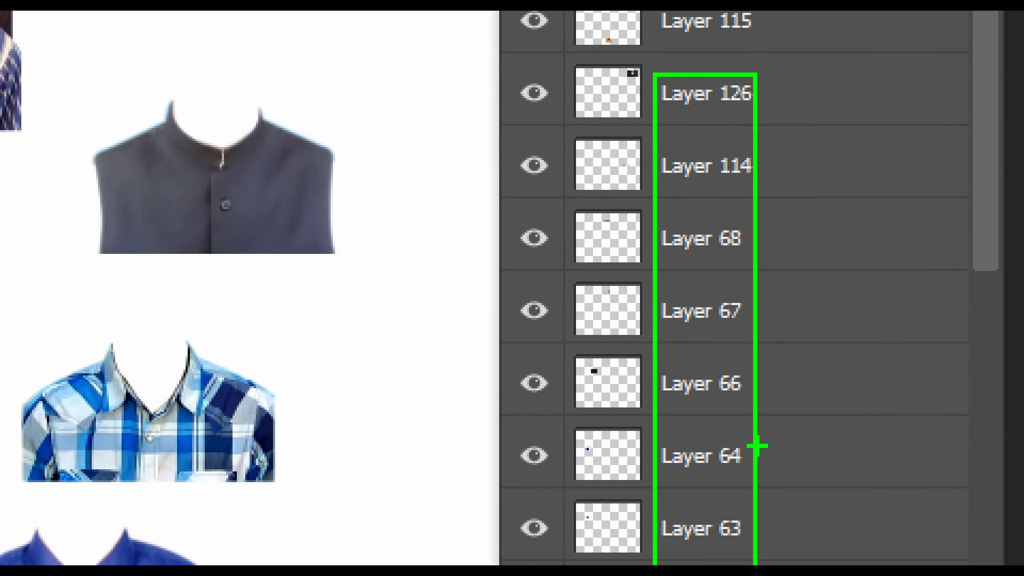
{"action": "left_click_drag", "start_coordinate": [756, 446], "coordinate": [963, 397]}
{"action": "left_click_drag", "start_coordinate": [762, 541], "coordinate": [859, 514]}
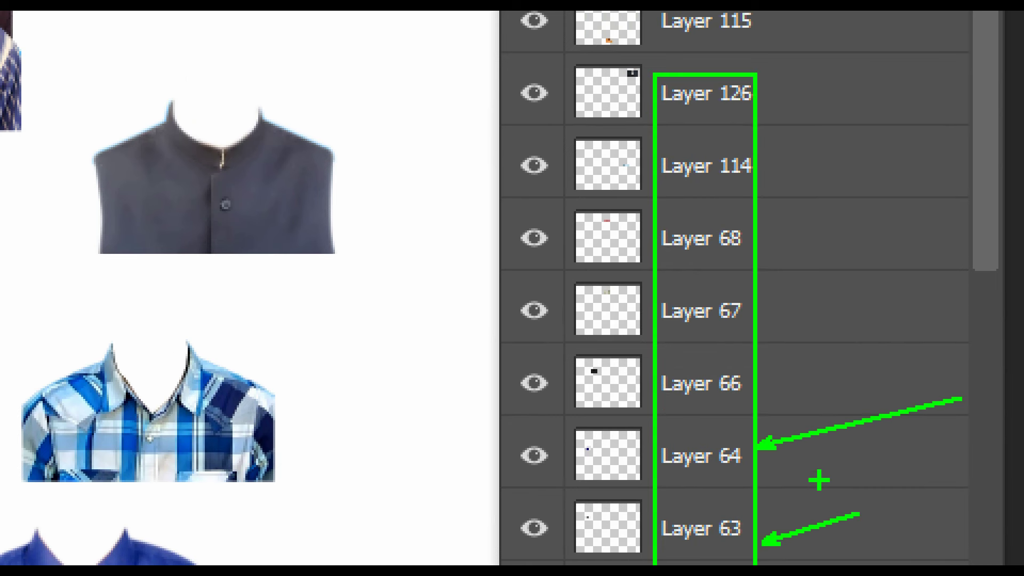
{"action": "left_click_drag", "start_coordinate": [757, 381], "coordinate": [841, 350]}
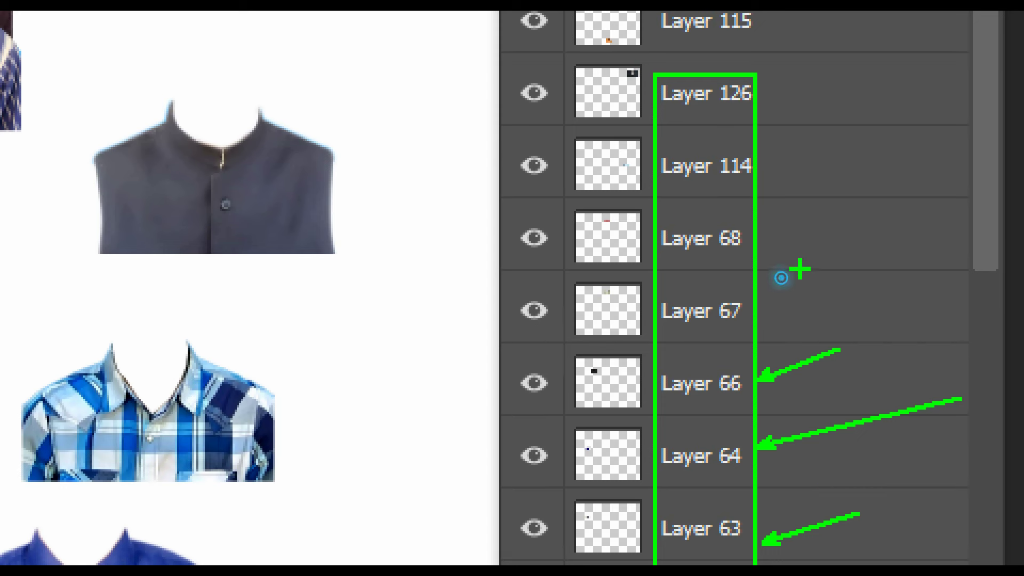
{"action": "left_click_drag", "start_coordinate": [799, 269], "coordinate": [849, 266]}
{"action": "left_click_drag", "start_coordinate": [791, 216], "coordinate": [838, 211]}
{"action": "left_click_drag", "start_coordinate": [769, 165], "coordinate": [836, 182]}
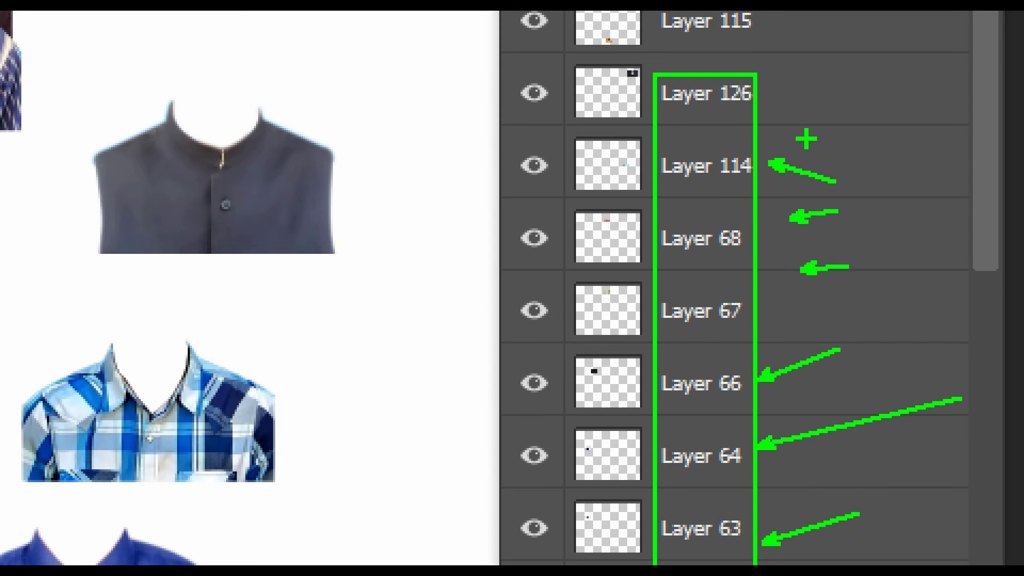
{"action": "left_click_drag", "start_coordinate": [769, 88], "coordinate": [882, 128]}
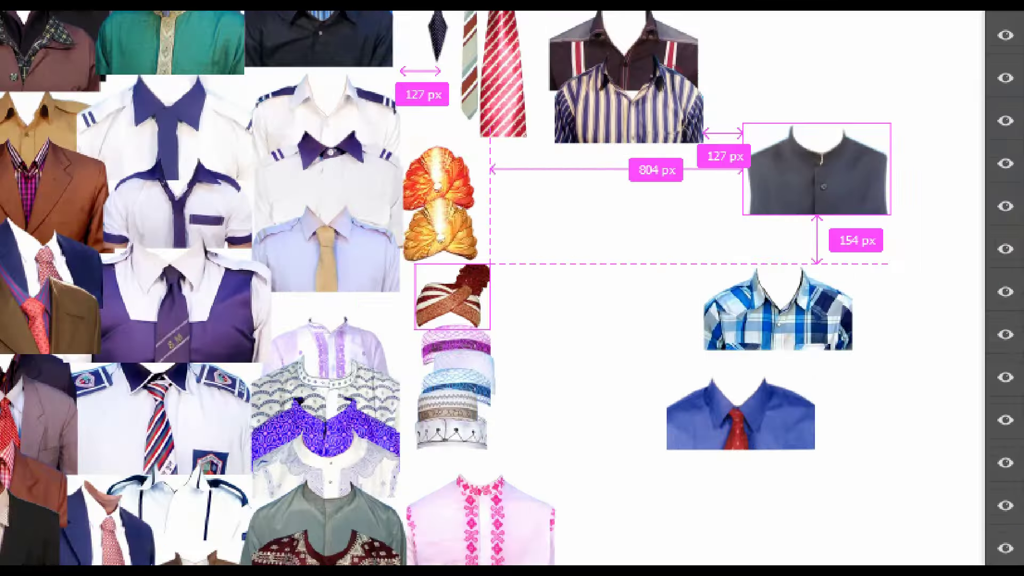
{"action": "left_click", "coordinate": [493, 315], "text": "ctrl"}
{"action": "left_click_drag", "start_coordinate": [351, 228], "coordinate": [514, 339]}
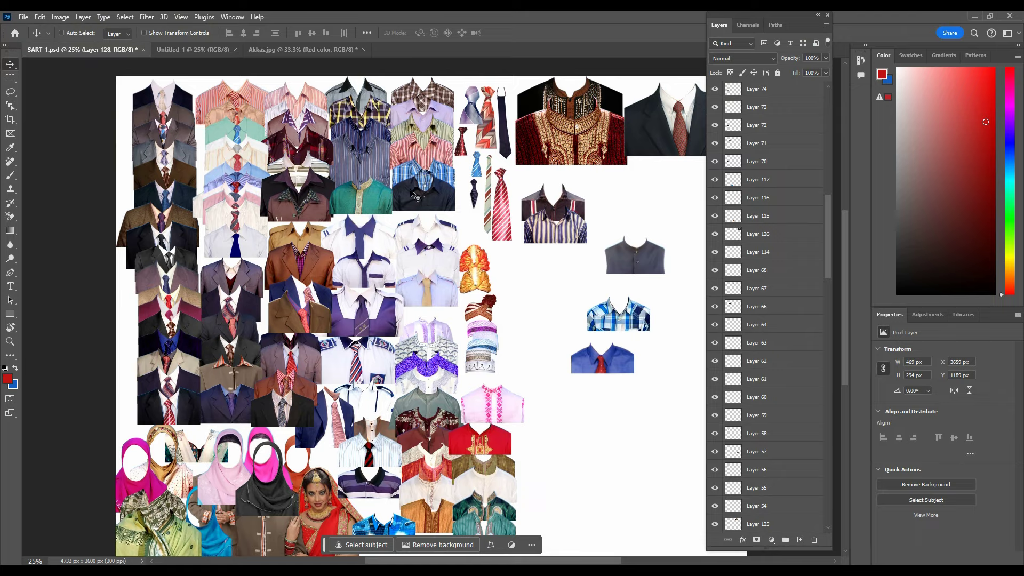
{"action": "left_click", "coordinate": [320, 49]}
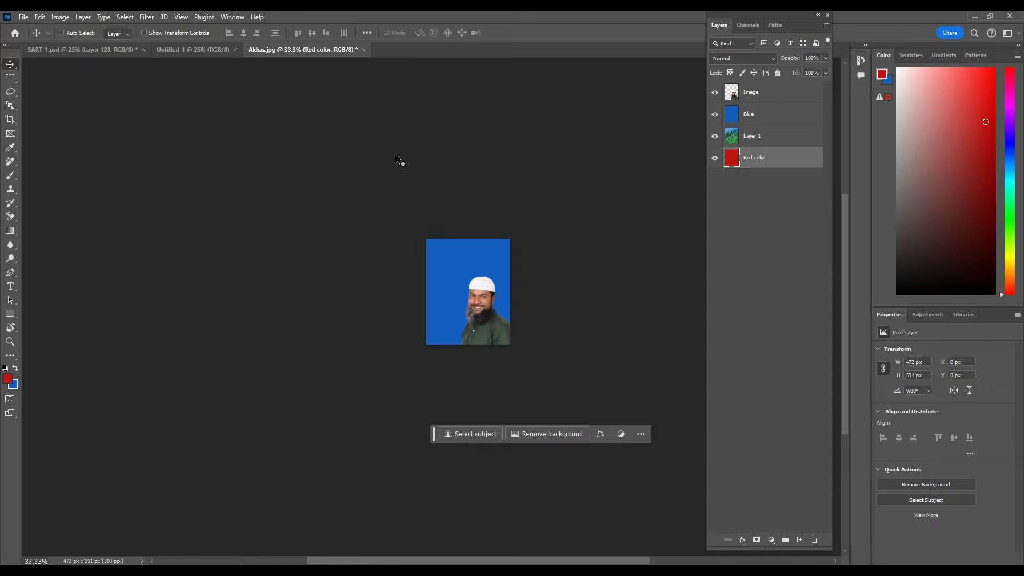
{"action": "left_click", "coordinate": [123, 47]}
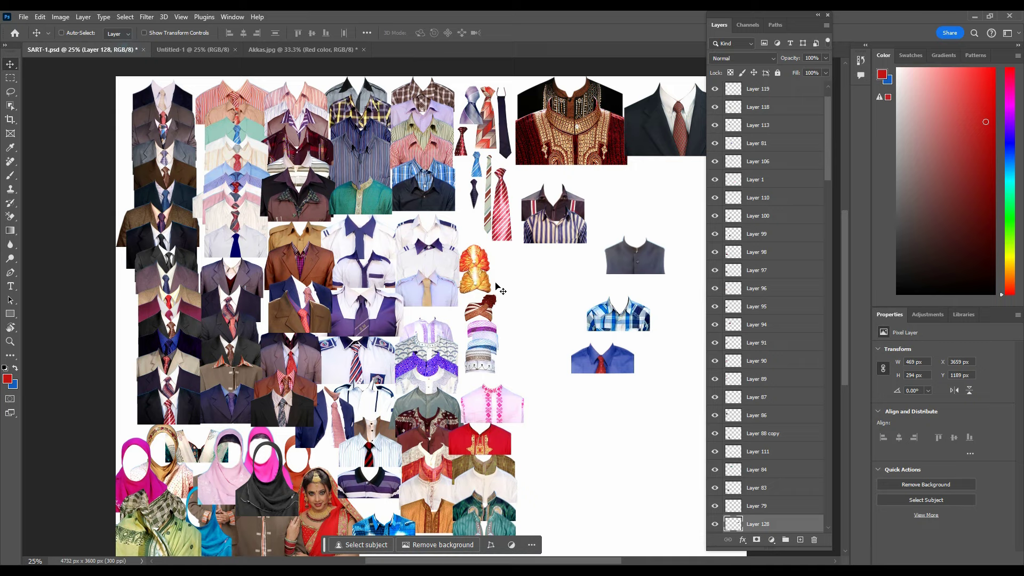
Copy the striped turban's Layer 17 into Akkas.jpg and stack it above the portrait.
{"action": "right_click", "coordinate": [490, 310]}
{"action": "left_click", "coordinate": [504, 314]}
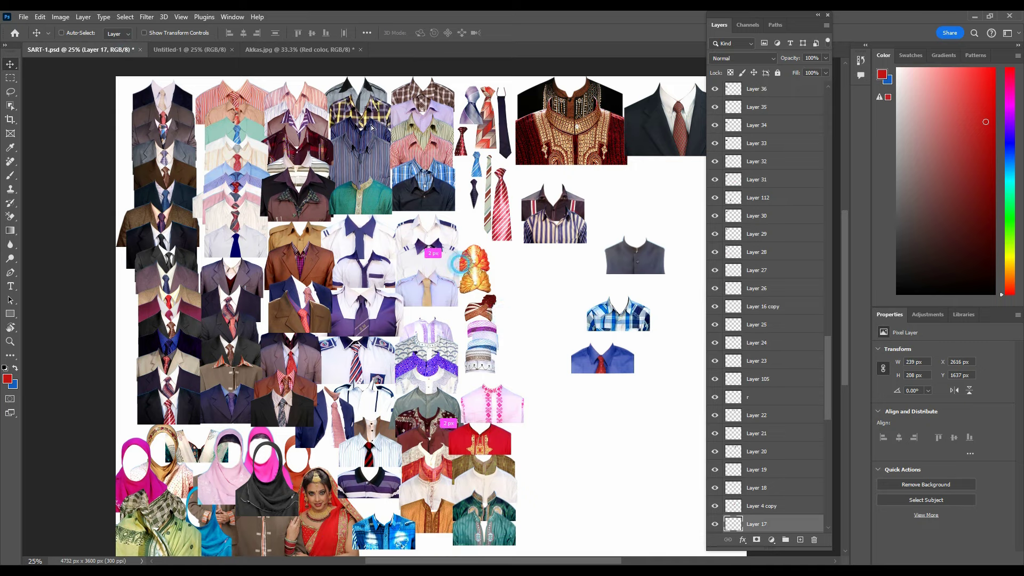
{"action": "left_click", "coordinate": [333, 50]}
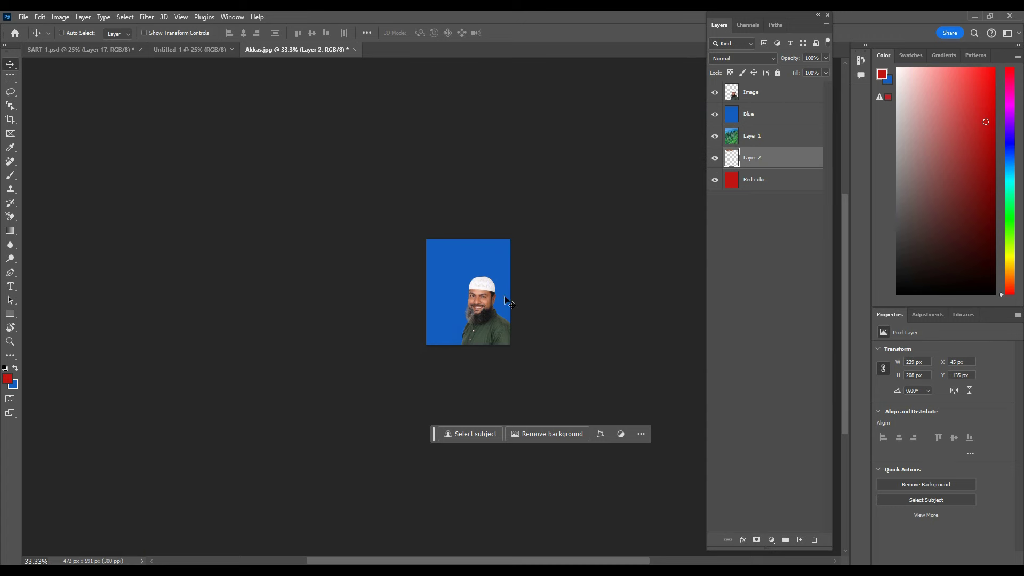
{"action": "left_click_drag", "start_coordinate": [505, 298], "coordinate": [513, 368]}
{"action": "left_click_drag", "start_coordinate": [757, 158], "coordinate": [757, 84]}
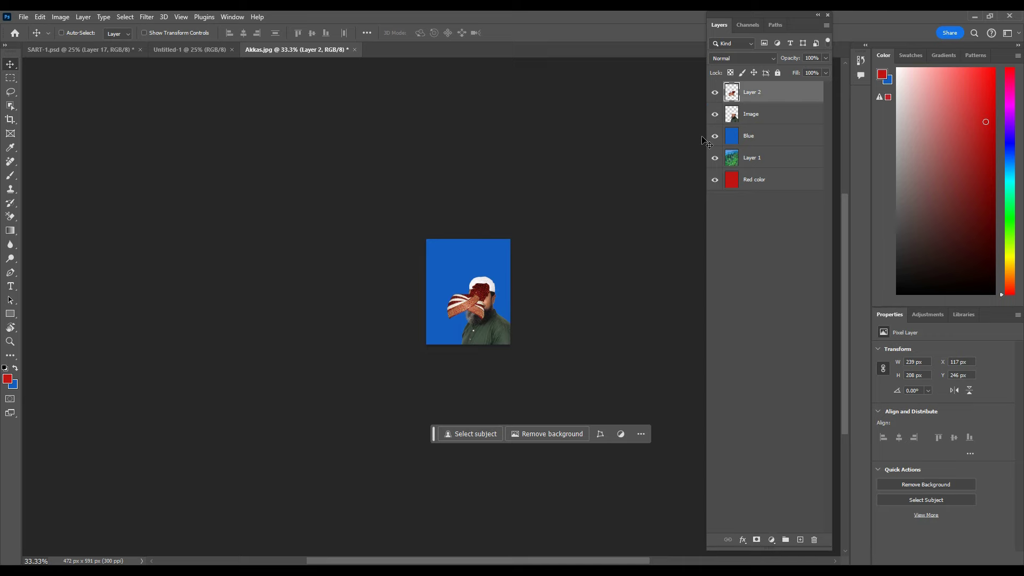
Move the turban onto the man's head and scale it to about 189 × 164 px.
{"action": "key", "text": "ctrl+plus"}
{"action": "key", "text": "ctrl+plus"}
{"action": "key", "text": "ctrl+plus"}
{"action": "key", "text": "ctrl+plus"}
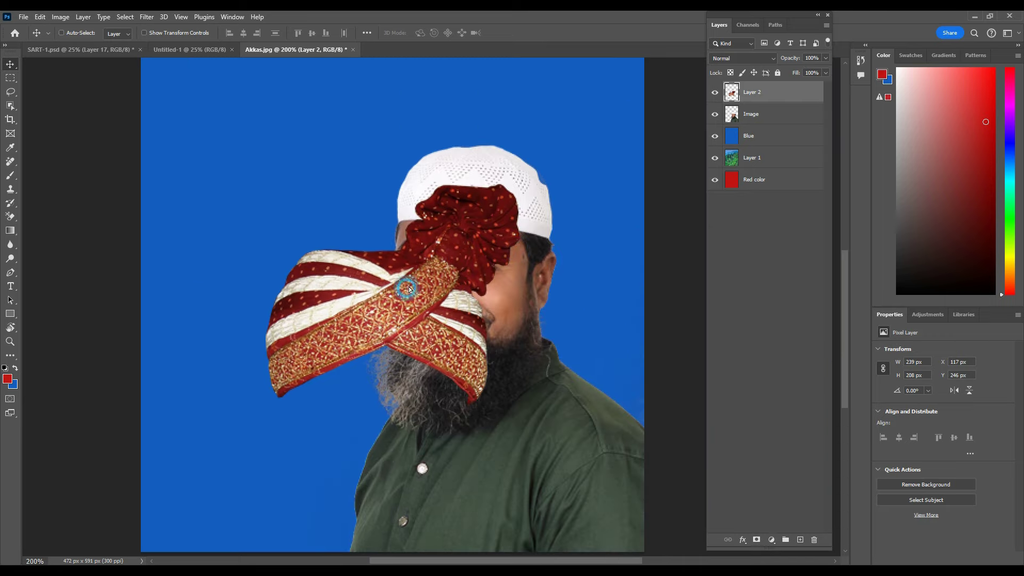
{"action": "left_click_drag", "start_coordinate": [407, 290], "coordinate": [491, 160]}
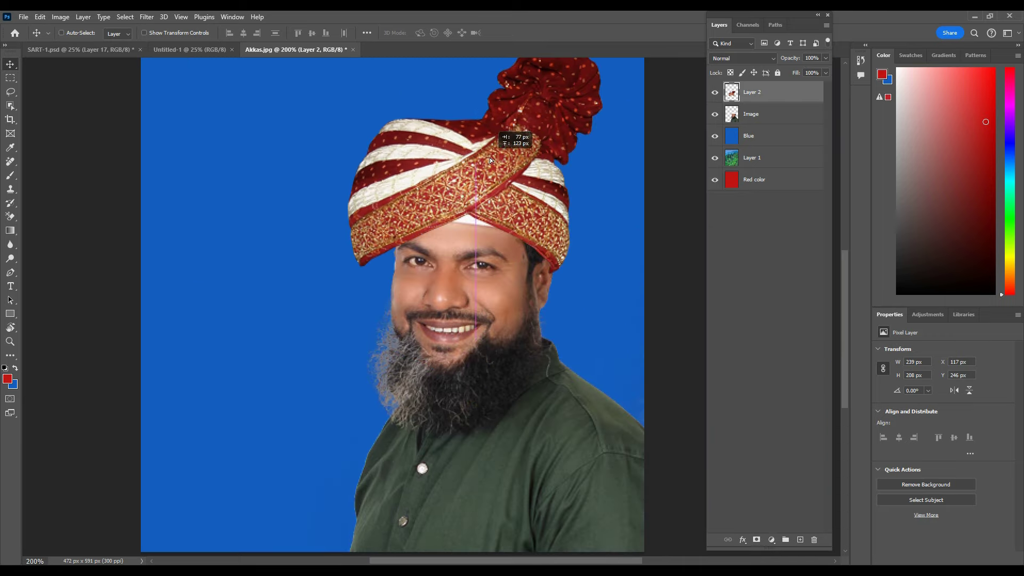
{"action": "key", "text": "ctrl+t"}
{"action": "left_click_drag", "start_coordinate": [599, 274], "coordinate": [536, 224]}
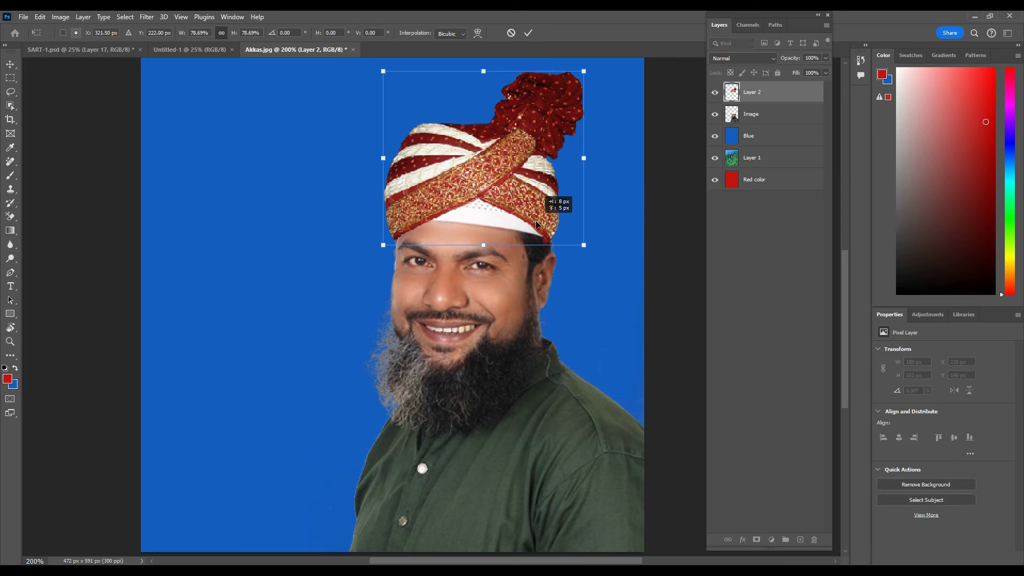
{"action": "key", "text": "Return"}
{"action": "key", "text": "ctrl+minus"}
{"action": "key", "text": "ctrl+minus"}
{"action": "key", "text": "ctrl+minus"}
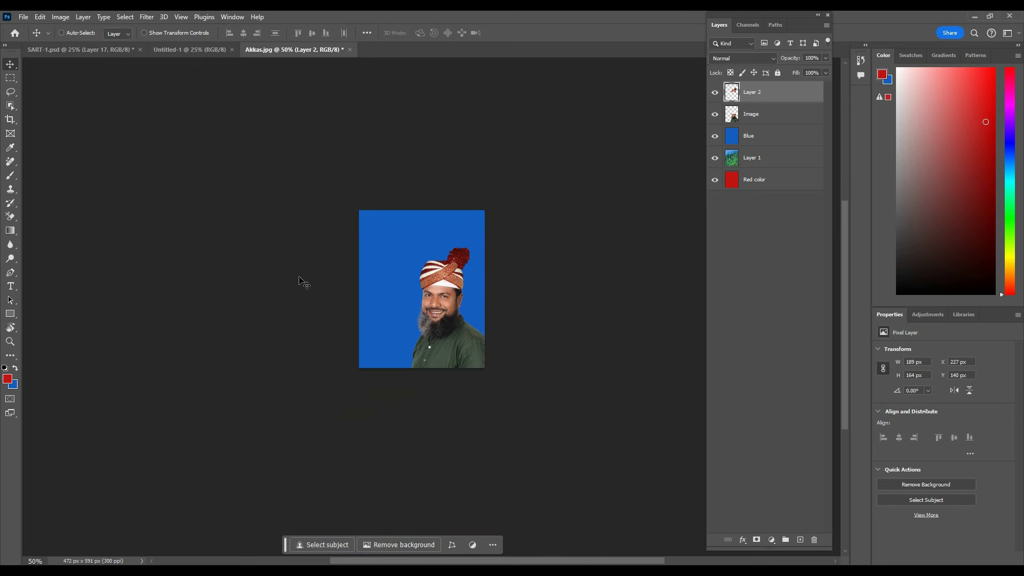
In SART-1, move the purple patterned shirt (Layer 39 copy) beside the checked shirt on the empty right.
{"action": "left_click", "coordinate": [116, 51]}
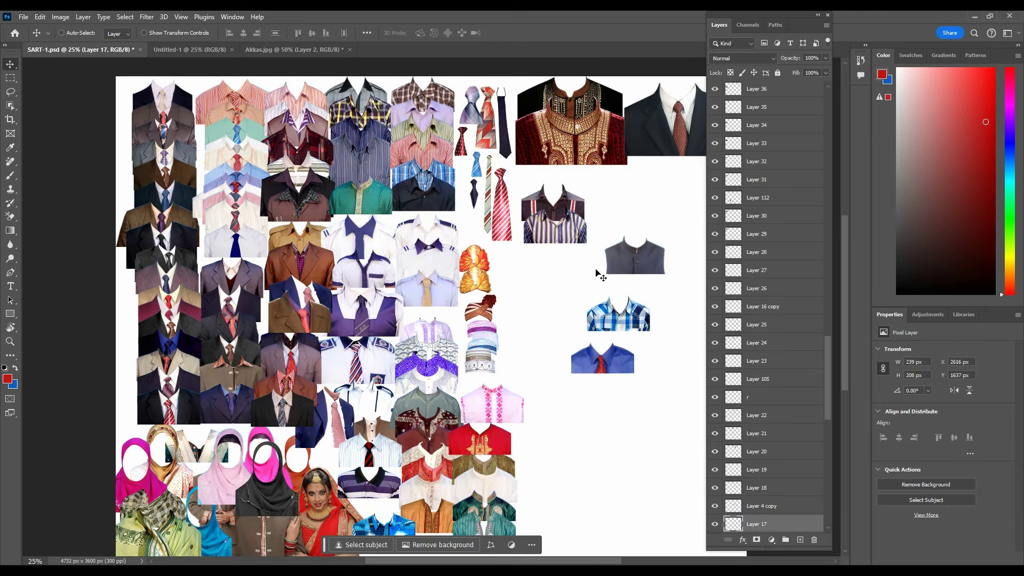
{"action": "scroll", "coordinate": [778, 236], "scroll_direction": "down", "scroll_amount": 2}
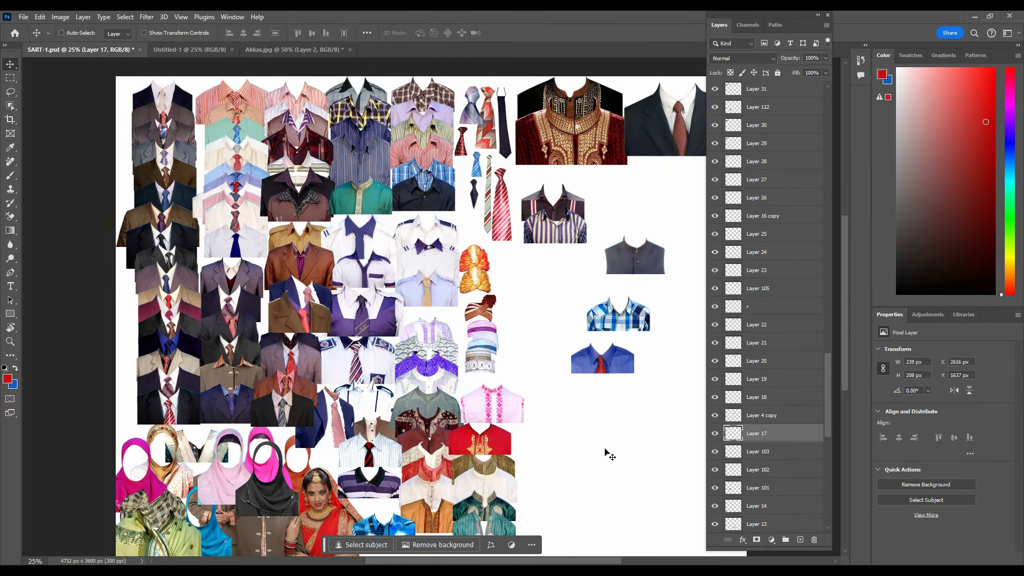
{"action": "key", "text": "ctrl"}
{"action": "scroll", "coordinate": [774, 231], "scroll_direction": "down", "scroll_amount": 2}
{"action": "scroll", "coordinate": [774, 230], "scroll_direction": "down", "scroll_amount": 1}
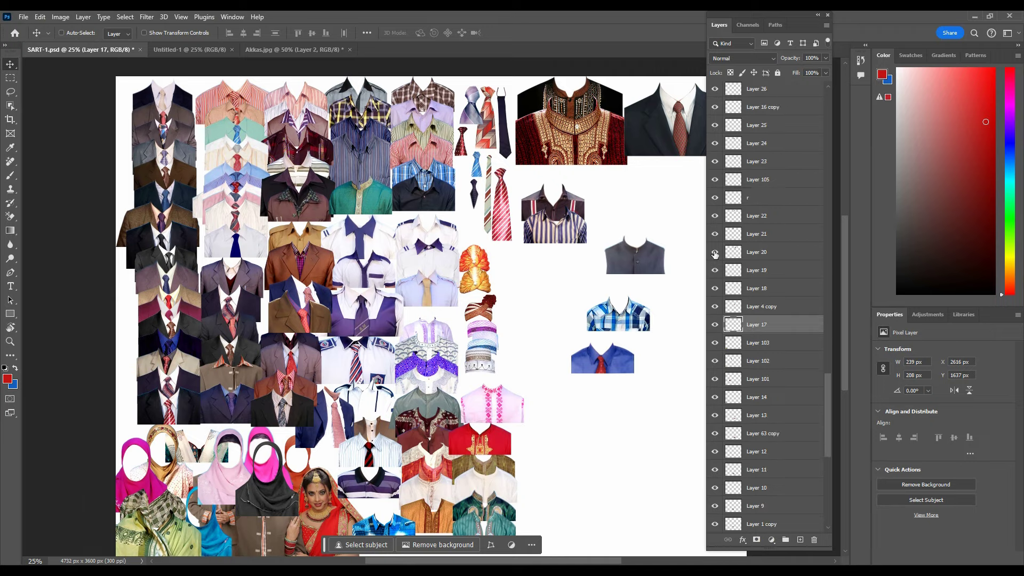
{"action": "scroll", "coordinate": [715, 255], "scroll_direction": "down", "scroll_amount": 2}
{"action": "scroll", "coordinate": [752, 268], "scroll_direction": "down", "scroll_amount": 2}
{"action": "scroll", "coordinate": [754, 268], "scroll_direction": "down", "scroll_amount": 2}
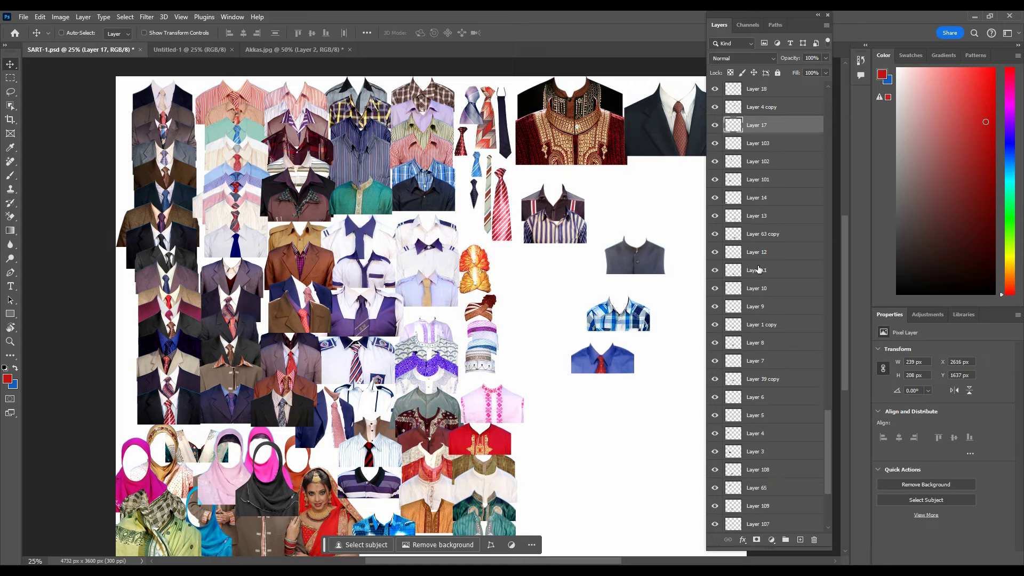
{"action": "scroll", "coordinate": [757, 267], "scroll_direction": "down", "scroll_amount": 3}
{"action": "left_click", "coordinate": [759, 276]}
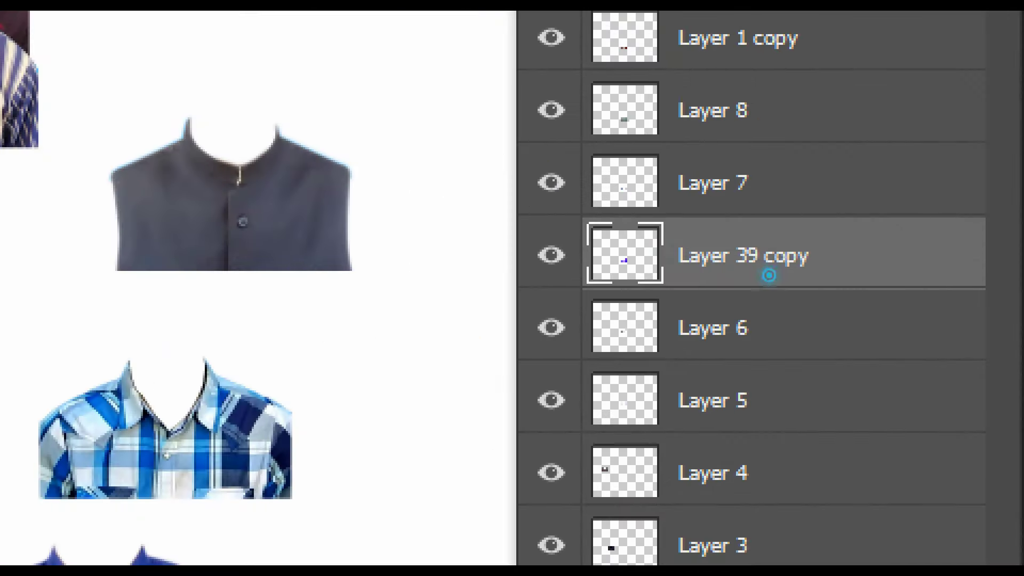
{"action": "left_click_drag", "start_coordinate": [667, 226], "coordinate": [827, 291]}
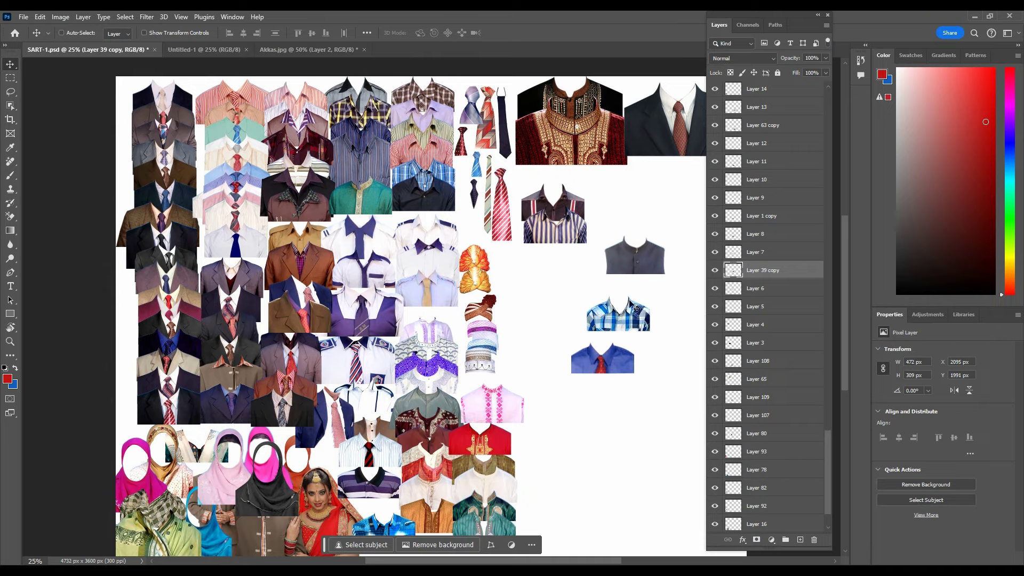
{"action": "left_click_drag", "start_coordinate": [619, 304], "coordinate": [570, 300]}
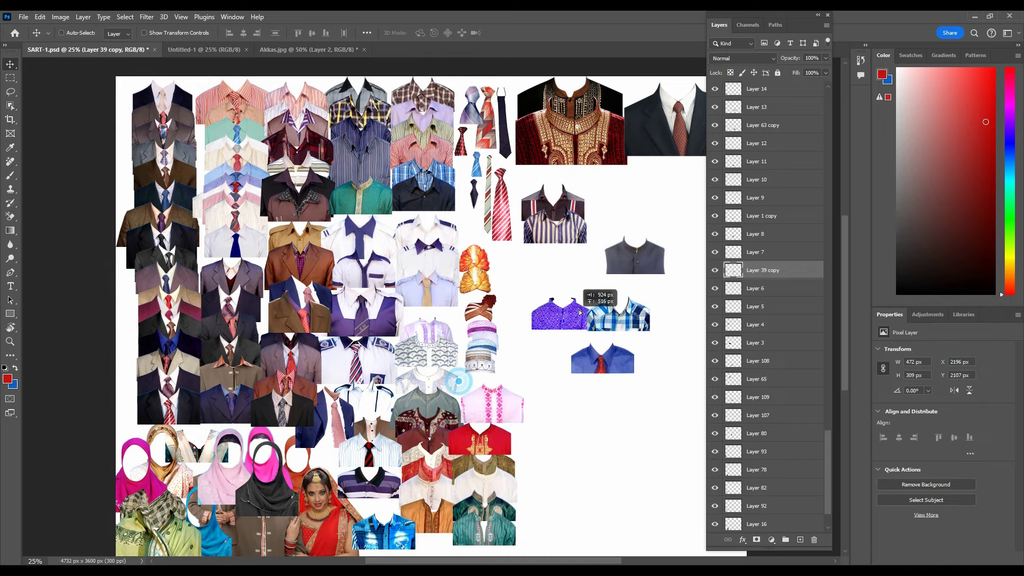
{"action": "left_click_drag", "start_coordinate": [569, 301], "coordinate": [557, 314]}
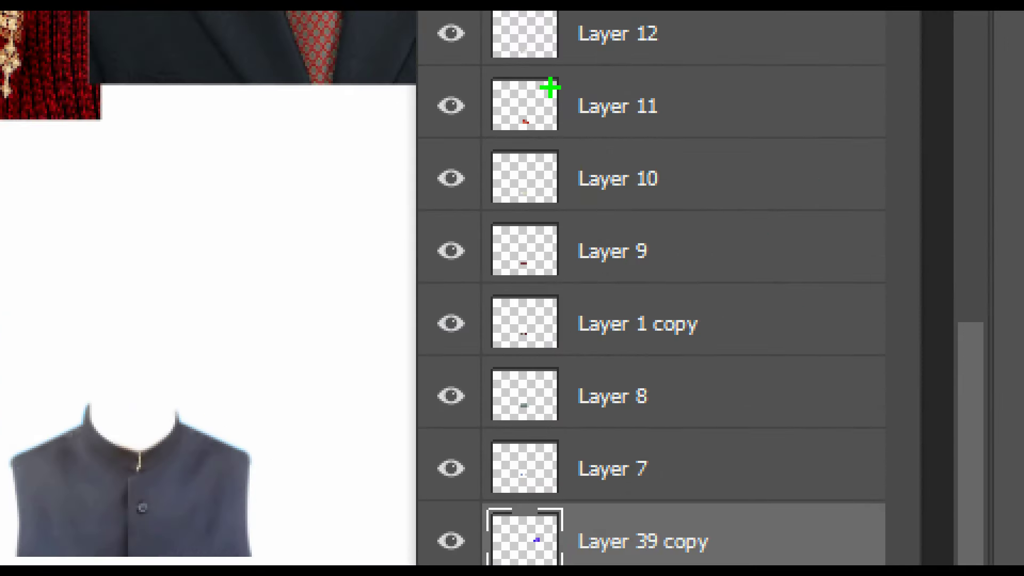
{"action": "left_click_drag", "start_coordinate": [547, 80], "coordinate": [719, 144]}
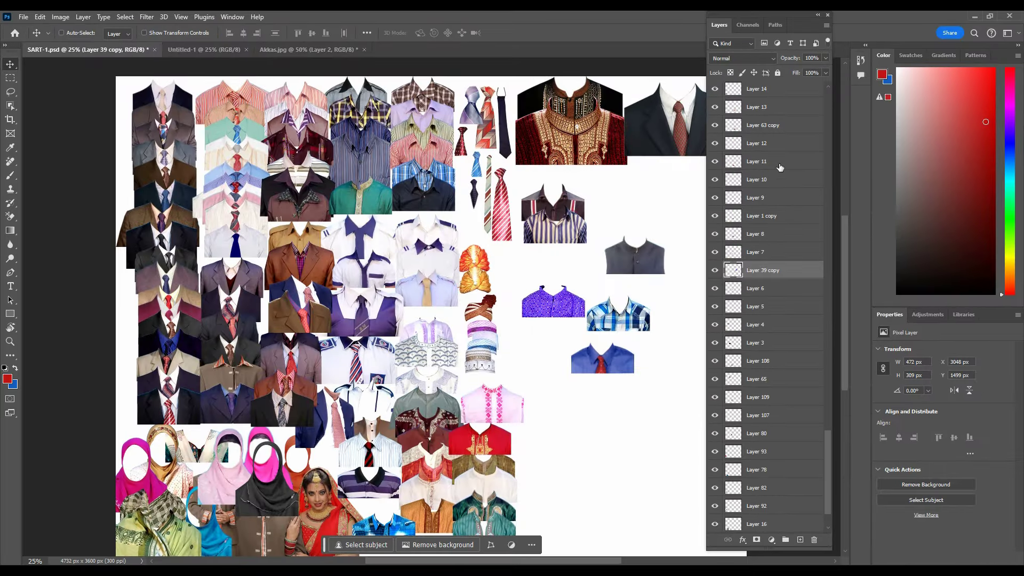
Move the red kurta (Layer 11) and maroon embroidered shirt (Layer 1 copy) into the empty right area.
{"action": "left_click", "coordinate": [780, 168]}
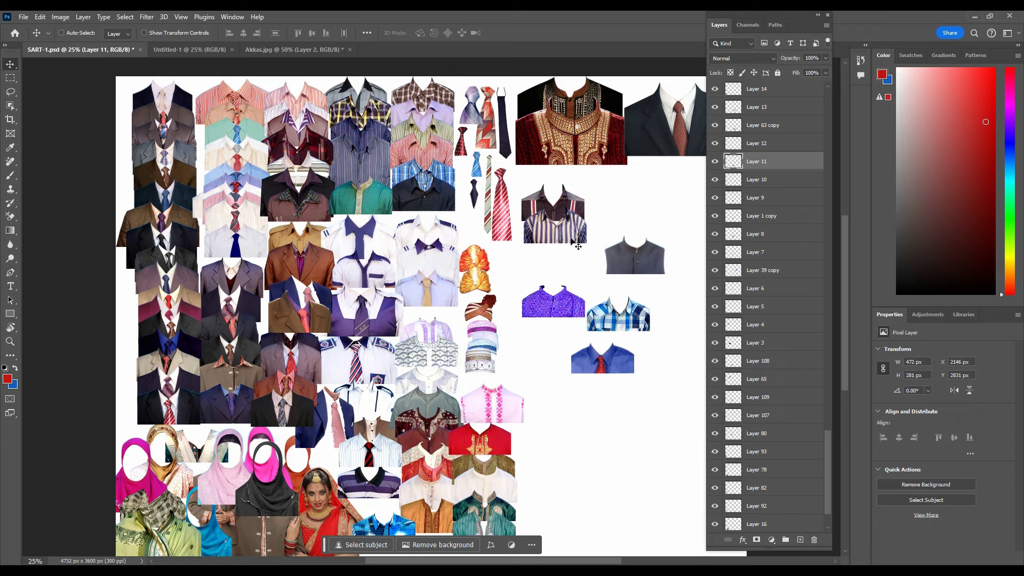
{"action": "left_click_drag", "start_coordinate": [577, 245], "coordinate": [570, 257]}
{"action": "left_click_drag", "start_coordinate": [611, 415], "coordinate": [591, 390]}
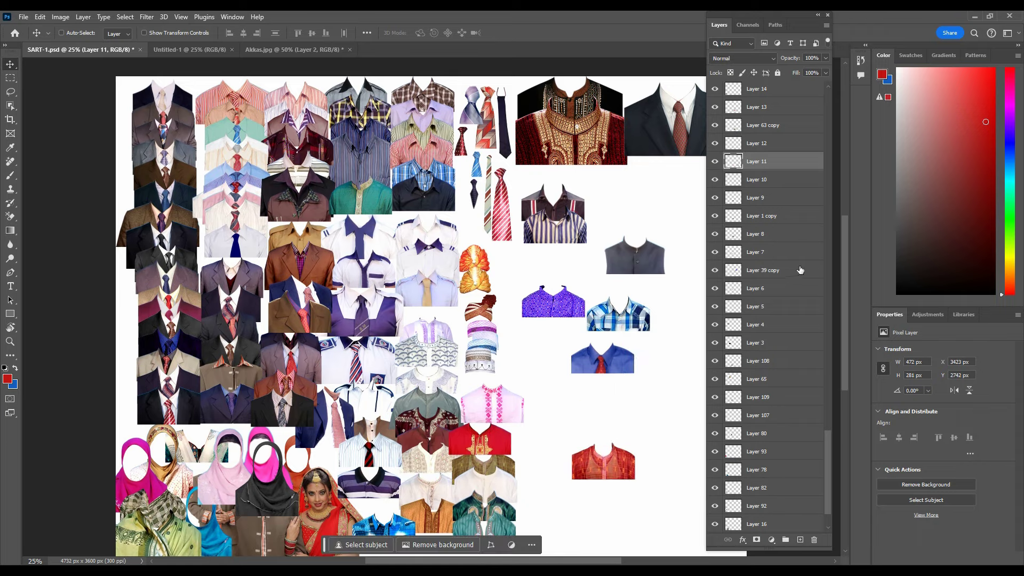
{"action": "left_click", "coordinate": [774, 217]}
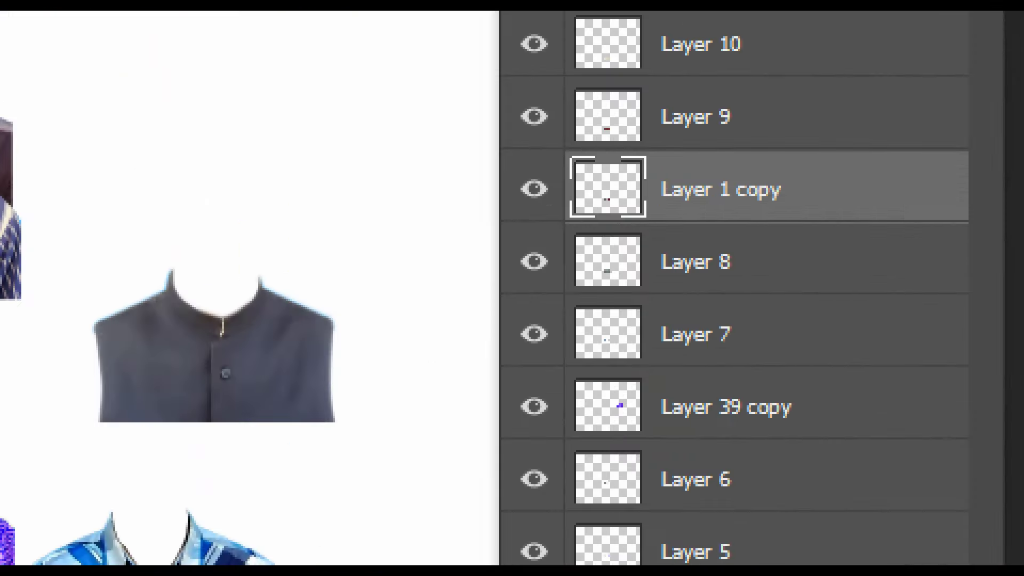
{"action": "left_click", "coordinate": [62, 33]}
{"action": "left_click_drag", "start_coordinate": [445, 339], "coordinate": [626, 409]}
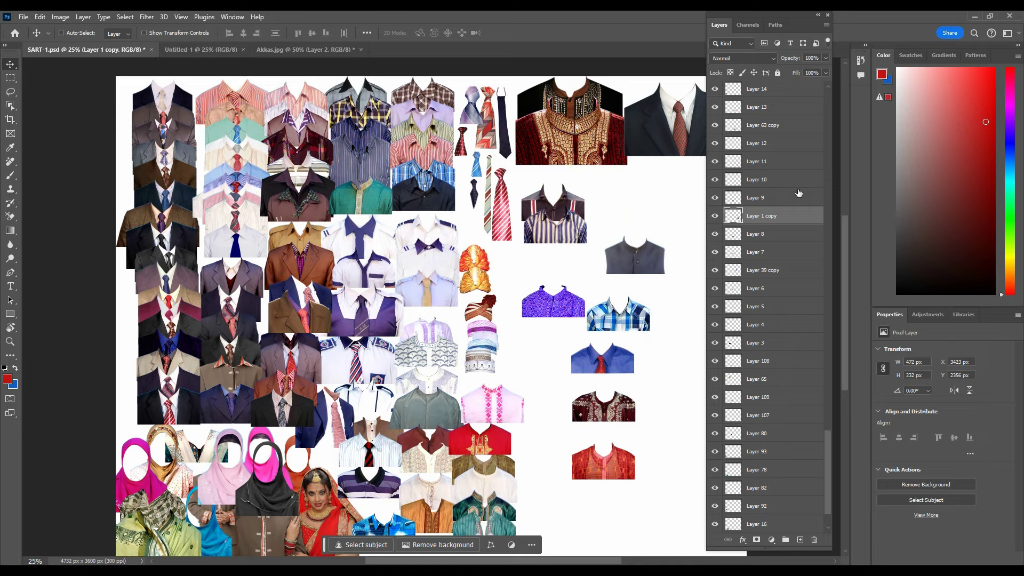
Move the teal kurta (Layer 121) into the open right area, checking its edge spacing.
{"action": "scroll", "coordinate": [798, 192], "scroll_direction": "up", "scroll_amount": 2}
{"action": "scroll", "coordinate": [802, 182], "scroll_direction": "up", "scroll_amount": 4}
{"action": "scroll", "coordinate": [803, 182], "scroll_direction": "up", "scroll_amount": 3}
{"action": "scroll", "coordinate": [784, 168], "scroll_direction": "up", "scroll_amount": 3}
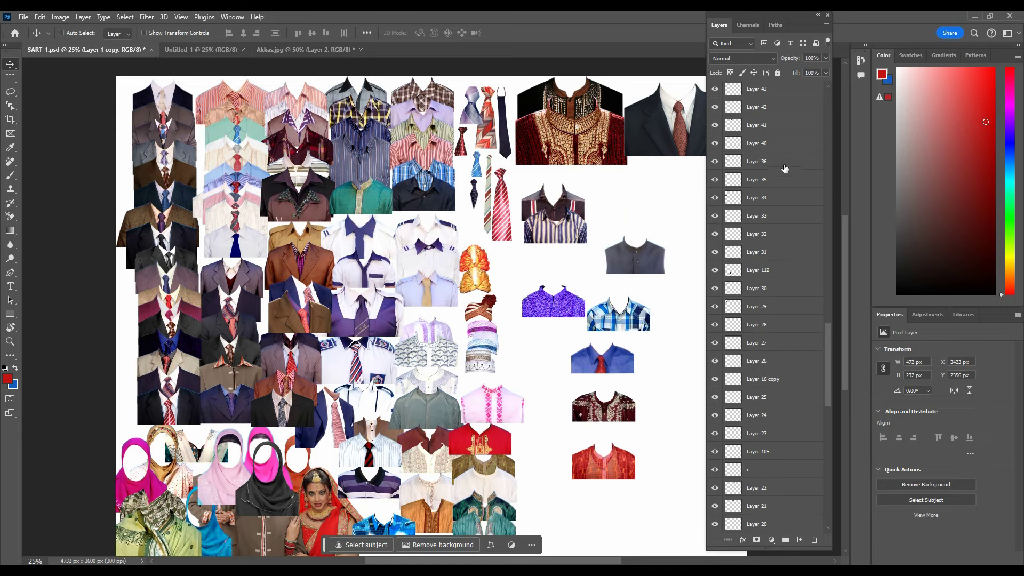
{"action": "scroll", "coordinate": [784, 169], "scroll_direction": "up", "scroll_amount": 3}
{"action": "left_click_drag", "start_coordinate": [830, 328], "coordinate": [833, 98]}
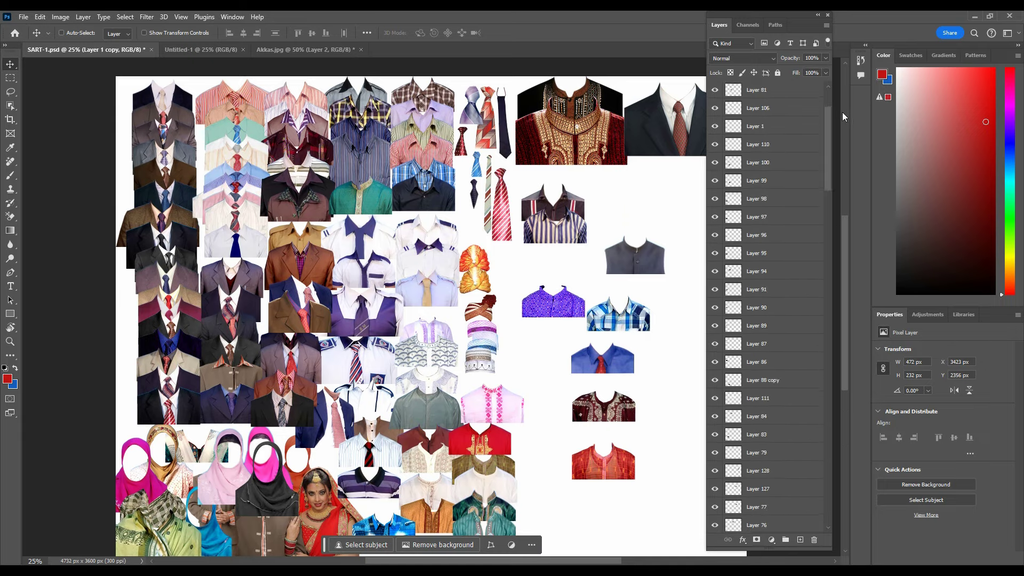
{"action": "left_click", "coordinate": [779, 91]}
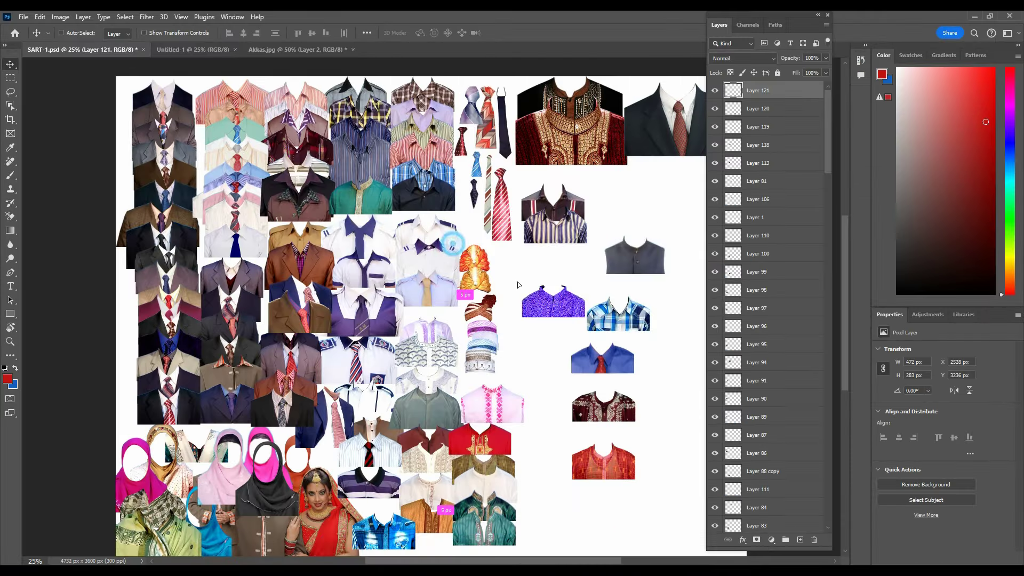
{"action": "mouse_move", "coordinate": [522, 404]}
{"action": "left_mouse_down"}
{"action": "mouse_move", "coordinate": [551, 282]}
{"action": "mouse_move", "coordinate": [551, 363]}
{"action": "left_mouse_up"}
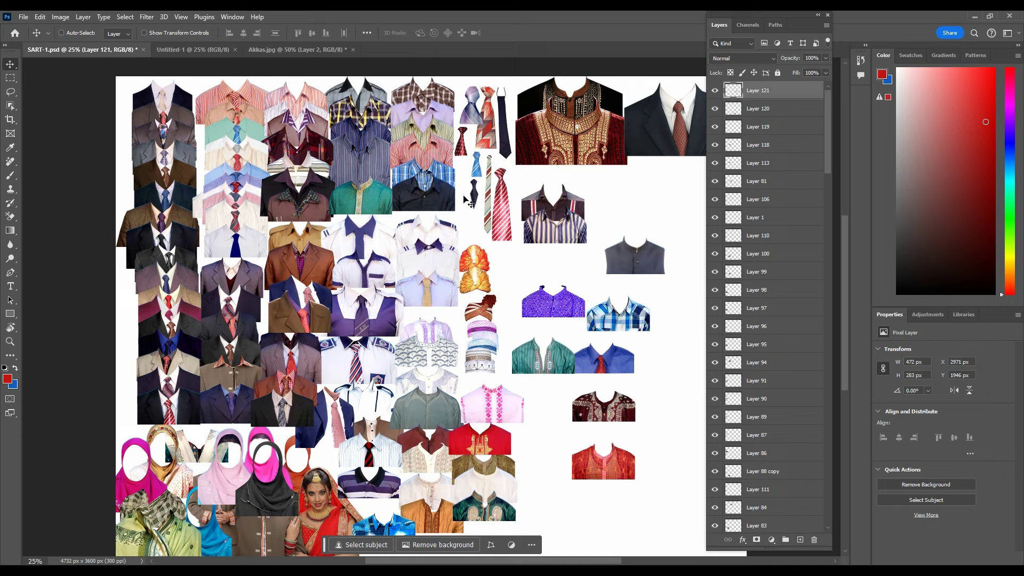
{"action": "key", "text": "ctrl"}
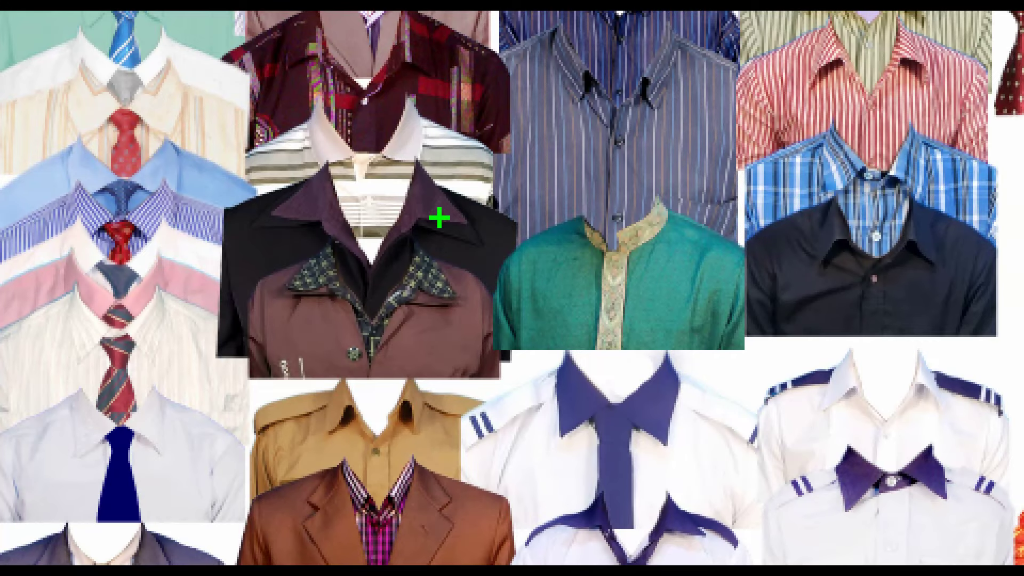
{"action": "left_click_drag", "start_coordinate": [438, 217], "coordinate": [594, 183]}
{"action": "left_click_drag", "start_coordinate": [294, 199], "coordinate": [96, 182]}
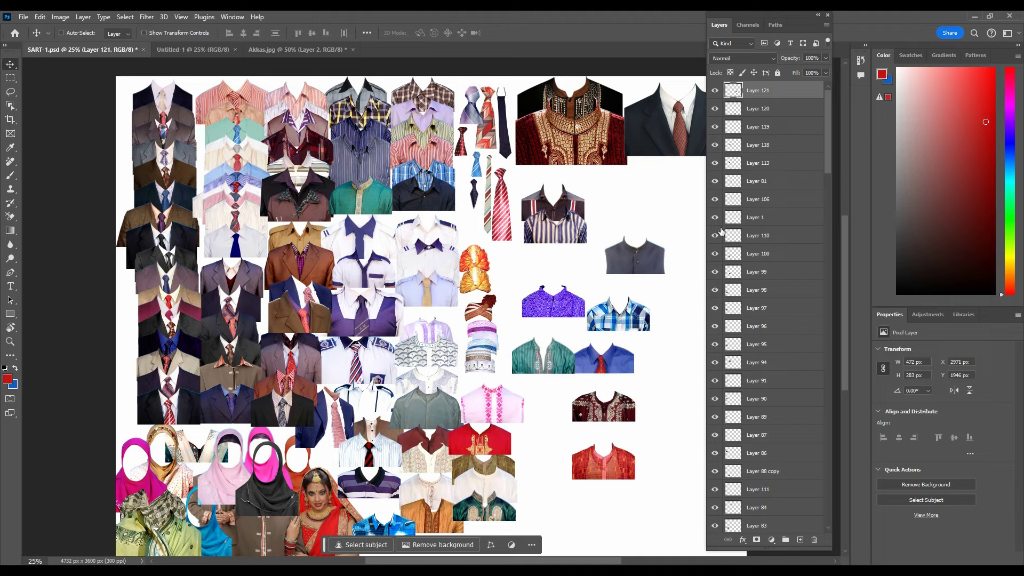
Place the tan-tie shirt (Layer 110) above the purple shirt and nudge the white shirt (Layer 106).
{"action": "left_click", "coordinate": [757, 235]}
{"action": "mouse_move", "coordinate": [406, 235]}
{"action": "left_mouse_down"}
{"action": "mouse_move", "coordinate": [524, 246]}
{"action": "mouse_move", "coordinate": [535, 237]}
{"action": "left_mouse_up"}
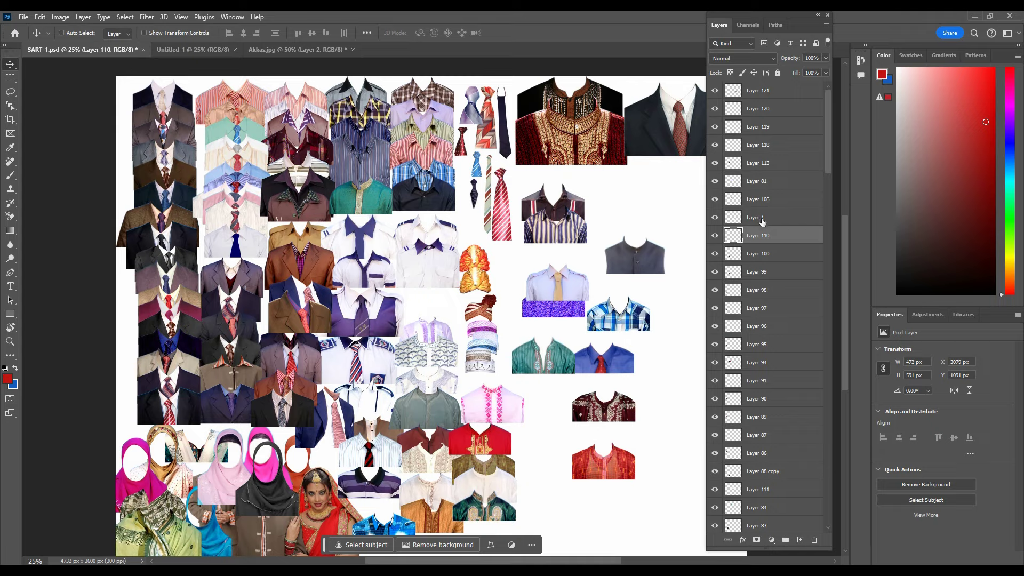
{"action": "left_click", "coordinate": [773, 200]}
{"action": "left_click_drag", "start_coordinate": [435, 190], "coordinate": [446, 198]}
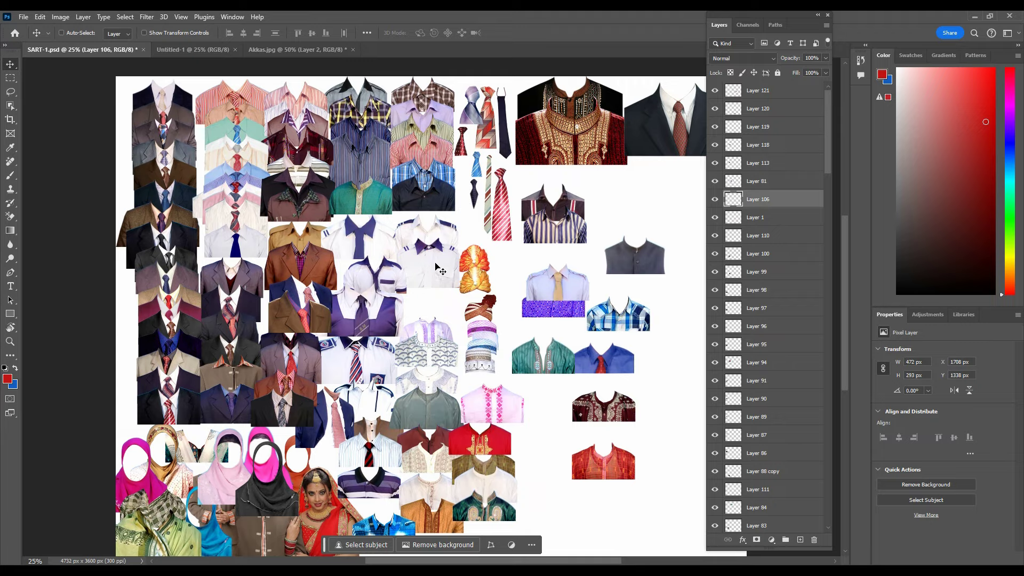
{"action": "key", "text": "ctrl+plus"}
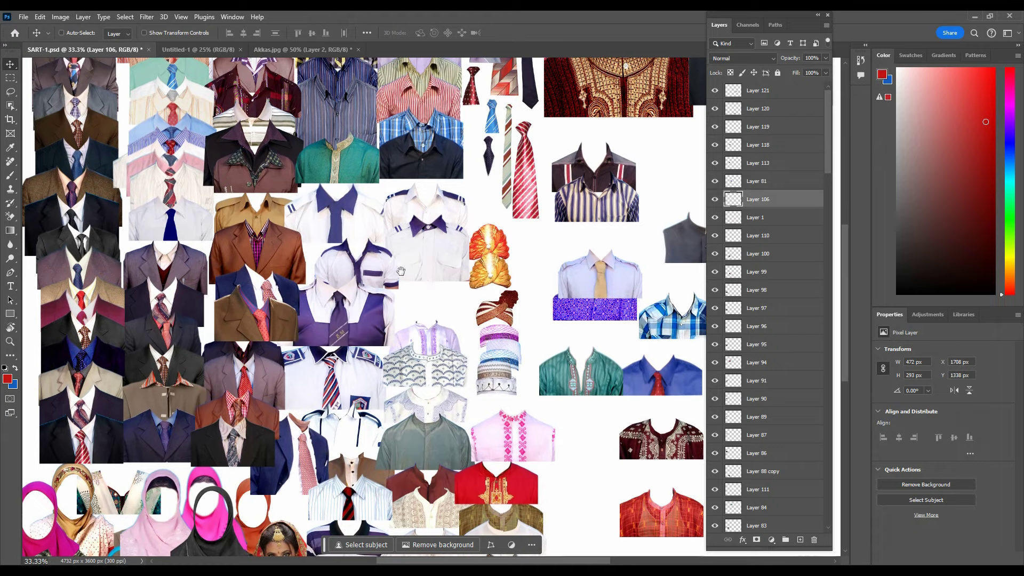
{"action": "left_click_drag", "start_coordinate": [400, 270], "coordinate": [449, 347]}
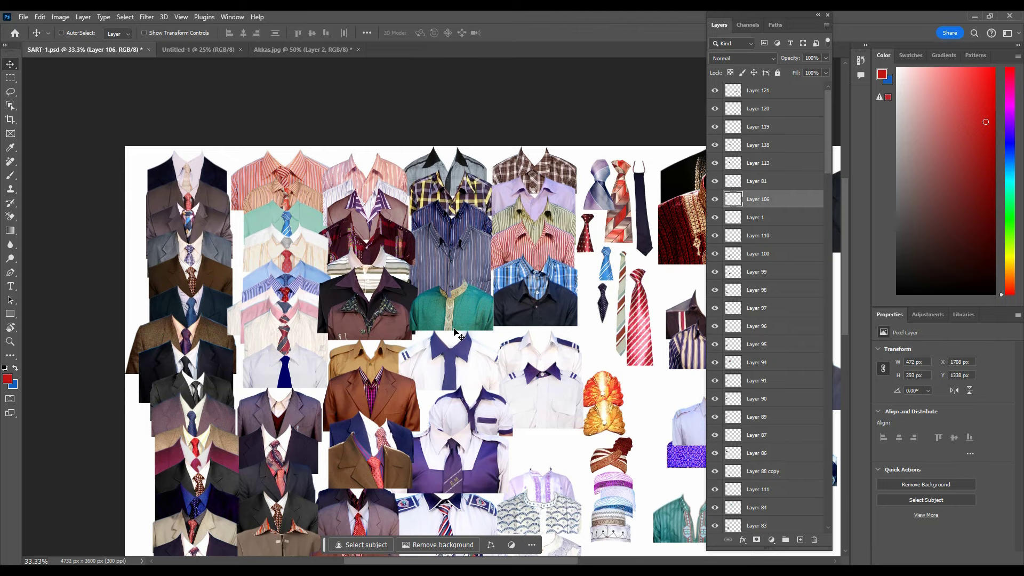
{"action": "scroll", "coordinate": [437, 340], "scroll_direction": "up", "scroll_amount": 1}
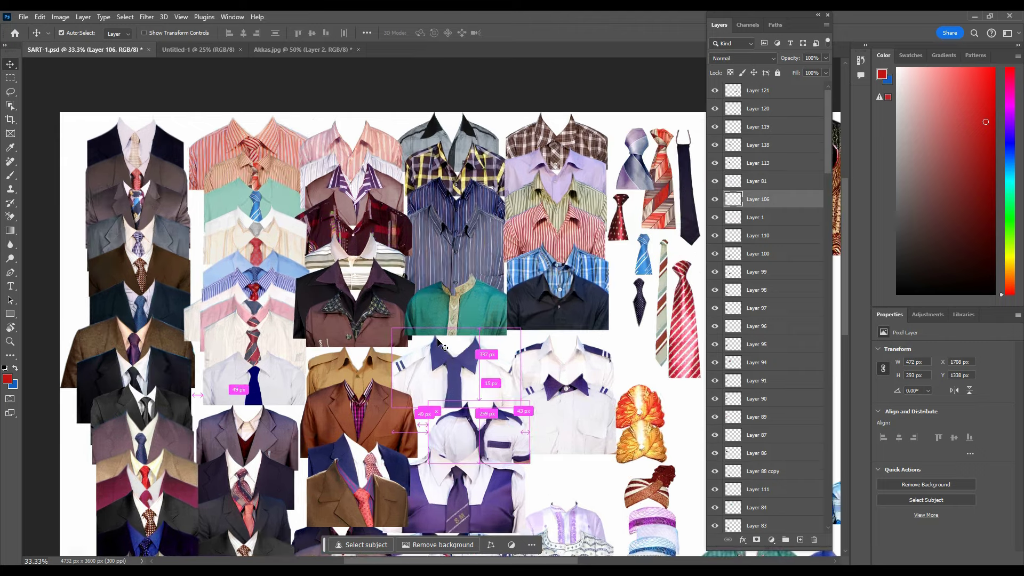
{"action": "scroll", "coordinate": [437, 341], "scroll_direction": "up", "scroll_amount": 1}
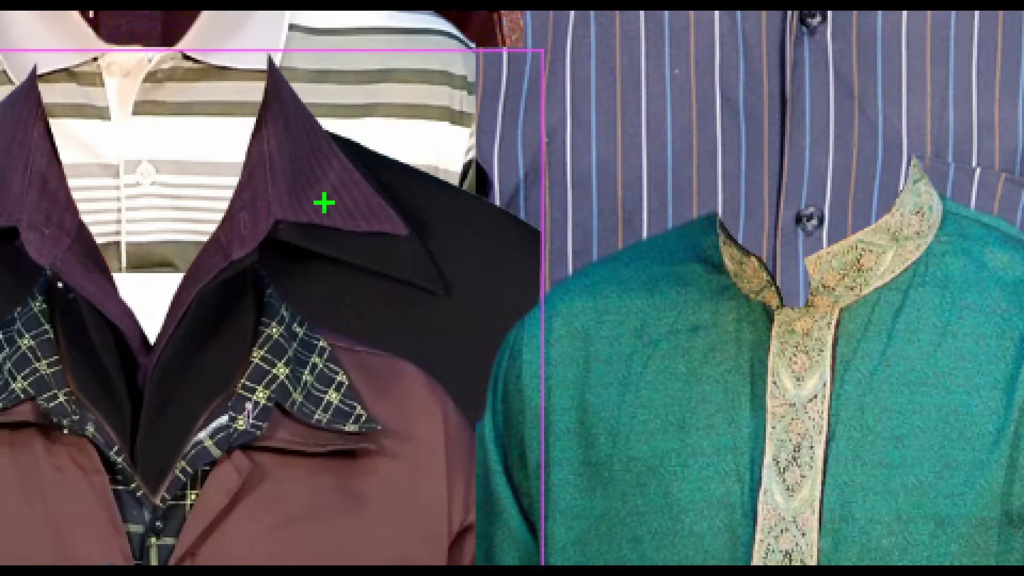
{"action": "left_click_drag", "start_coordinate": [318, 196], "coordinate": [494, 293]}
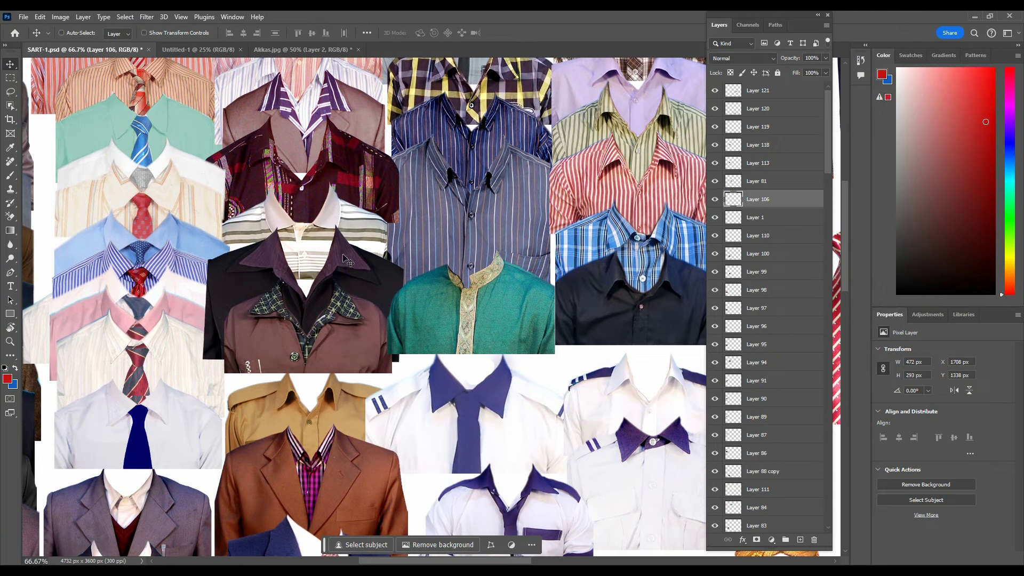
Check the layer lists under the dark and brown shirts to select Layer 66, the purple-collared shirt.
{"action": "right_click", "coordinate": [343, 253]}
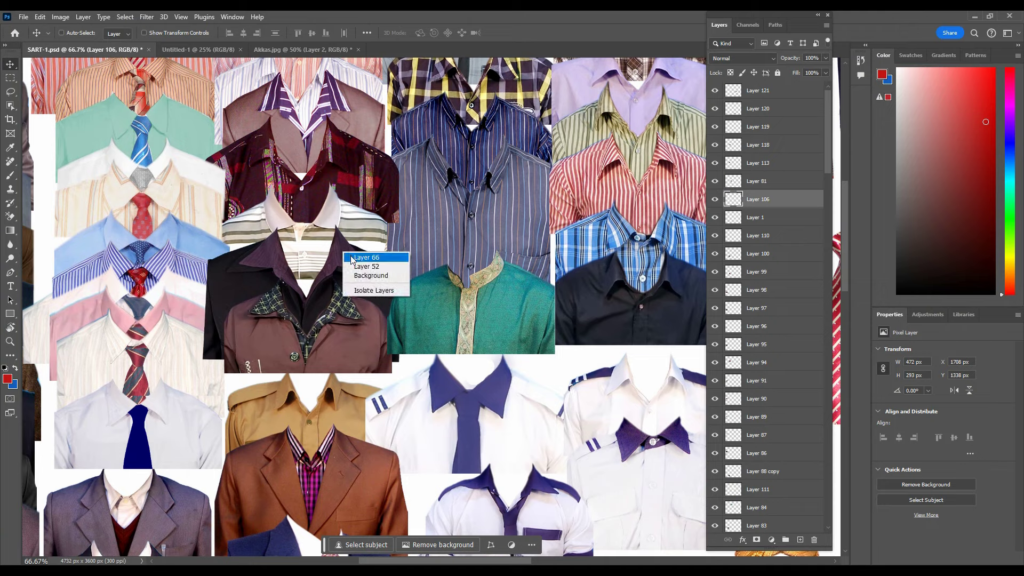
{"action": "right_click", "coordinate": [270, 263]}
{"action": "right_click", "coordinate": [276, 344]}
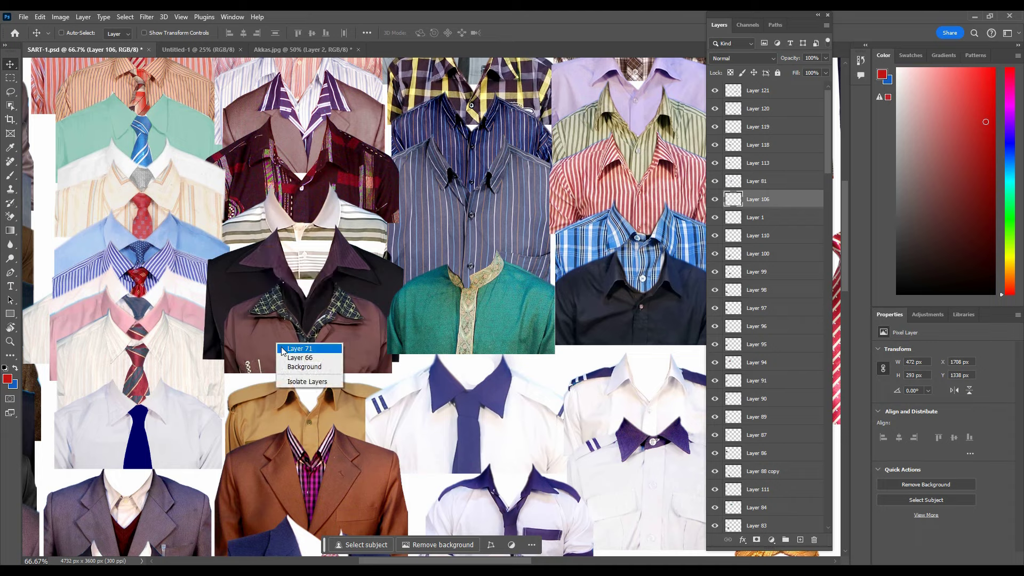
{"action": "right_click", "coordinate": [351, 258]}
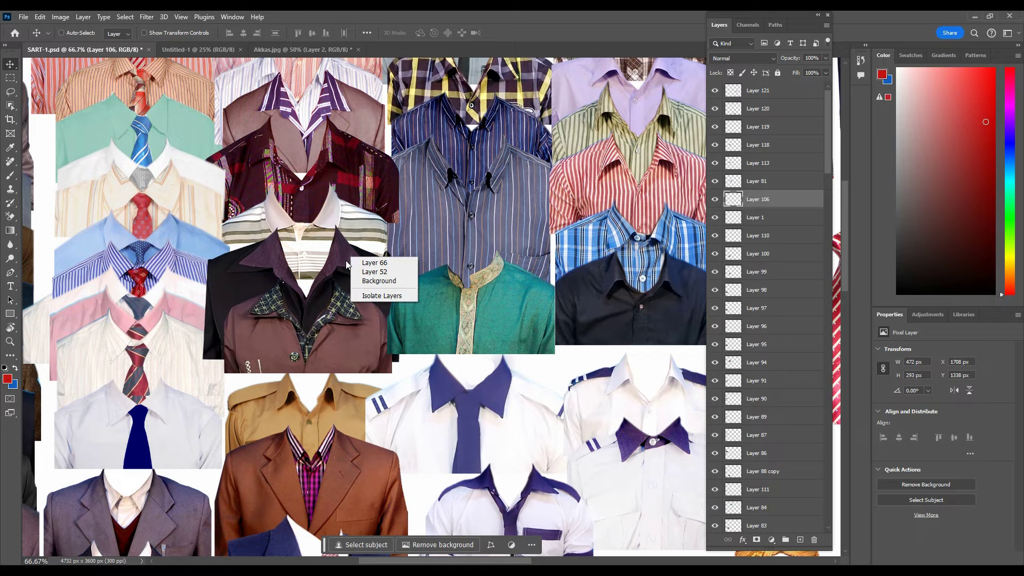
{"action": "key", "text": "ctrl"}
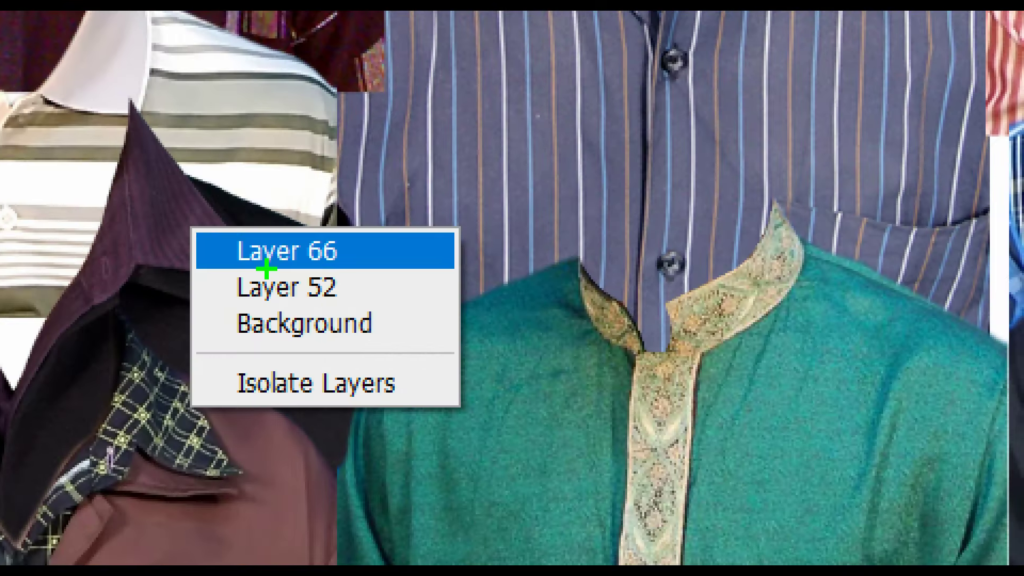
{"action": "left_click_drag", "start_coordinate": [201, 230], "coordinate": [404, 355]}
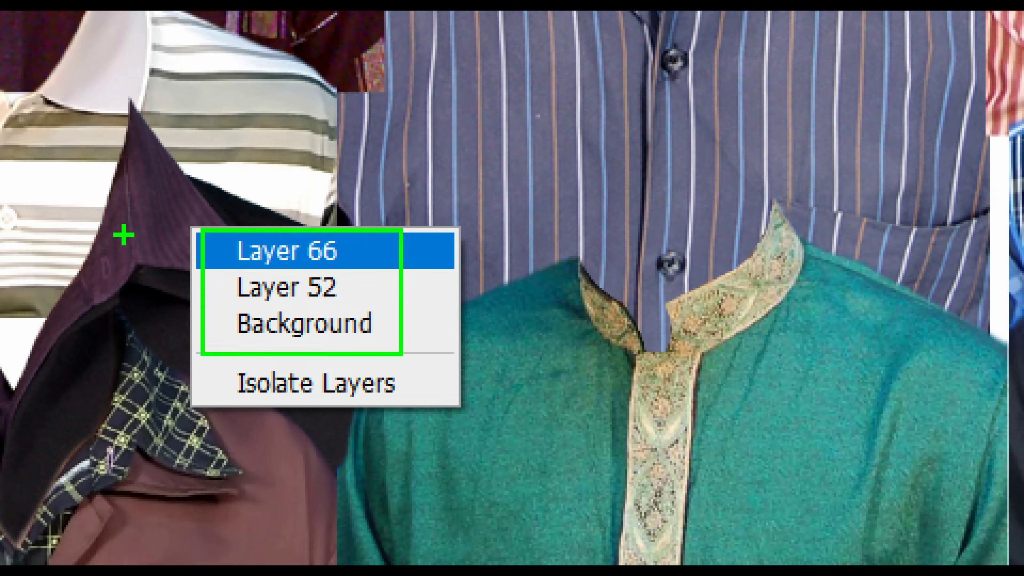
{"action": "left_click_drag", "start_coordinate": [140, 232], "coordinate": [174, 267]}
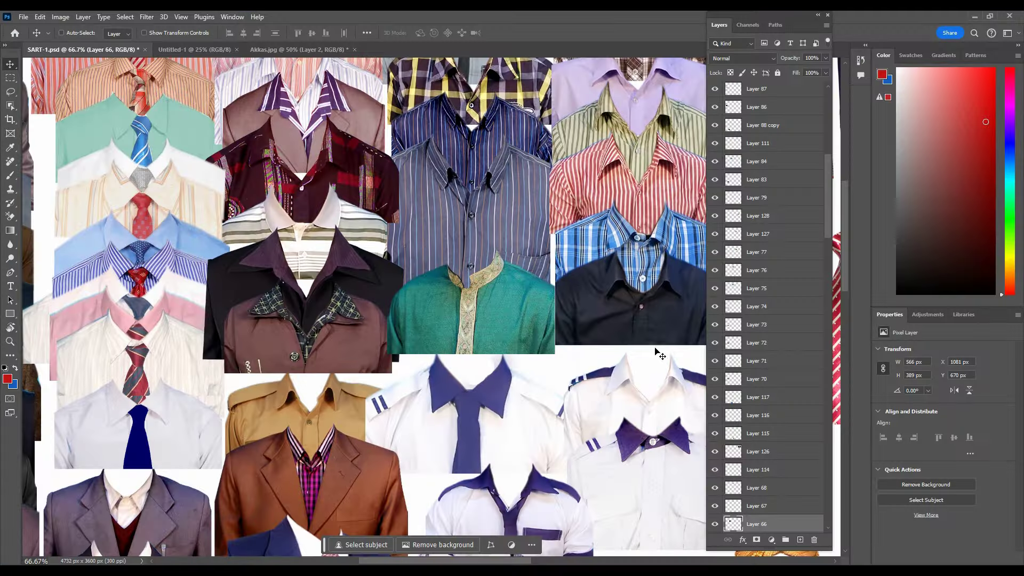
{"action": "left_click_drag", "start_coordinate": [629, 343], "coordinate": [492, 332]}
{"action": "left_click_drag", "start_coordinate": [592, 213], "coordinate": [532, 253]}
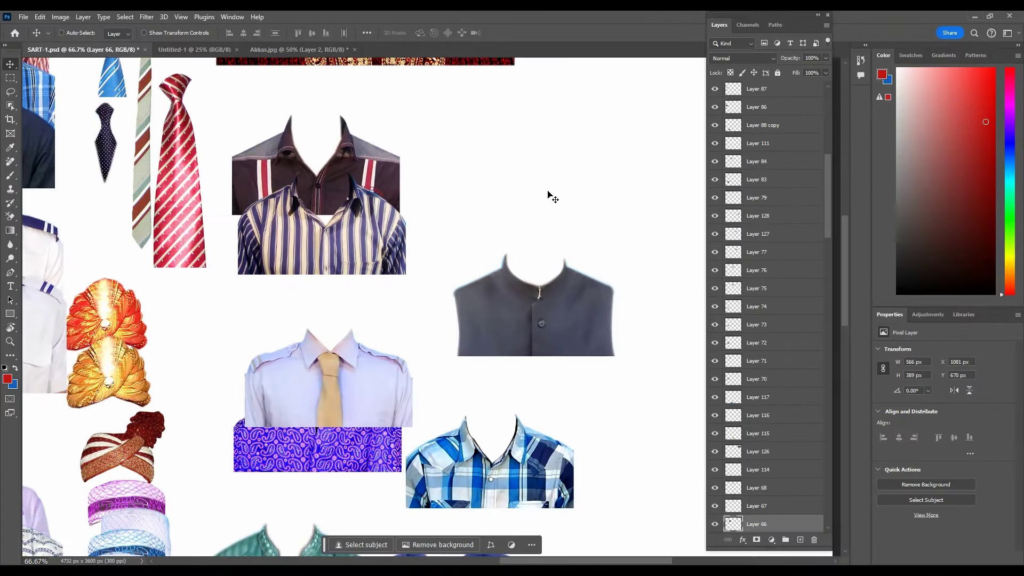
{"action": "left_click_drag", "start_coordinate": [197, 237], "coordinate": [393, 288]}
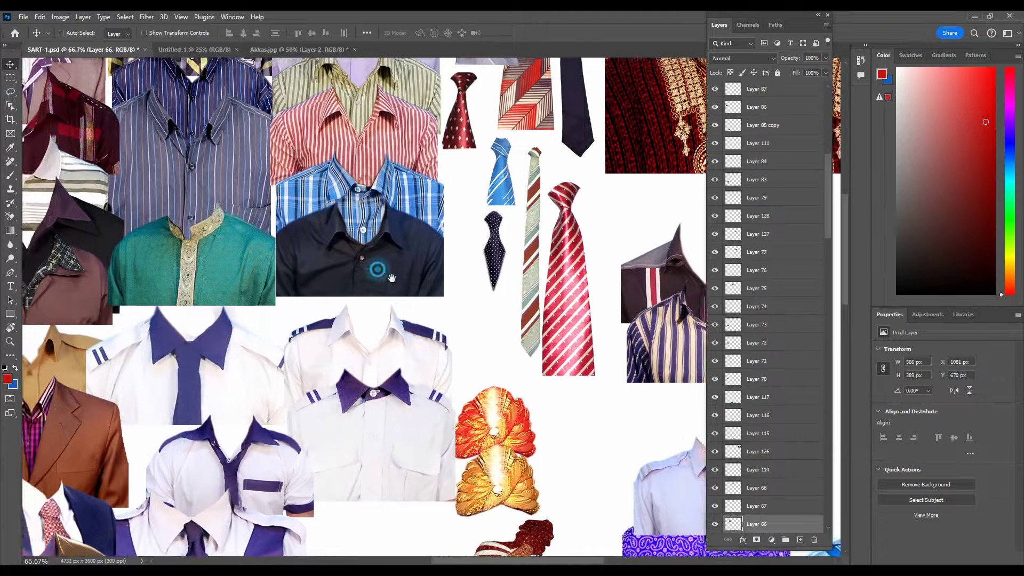
{"action": "scroll", "coordinate": [392, 286], "scroll_direction": "up", "scroll_amount": 3}
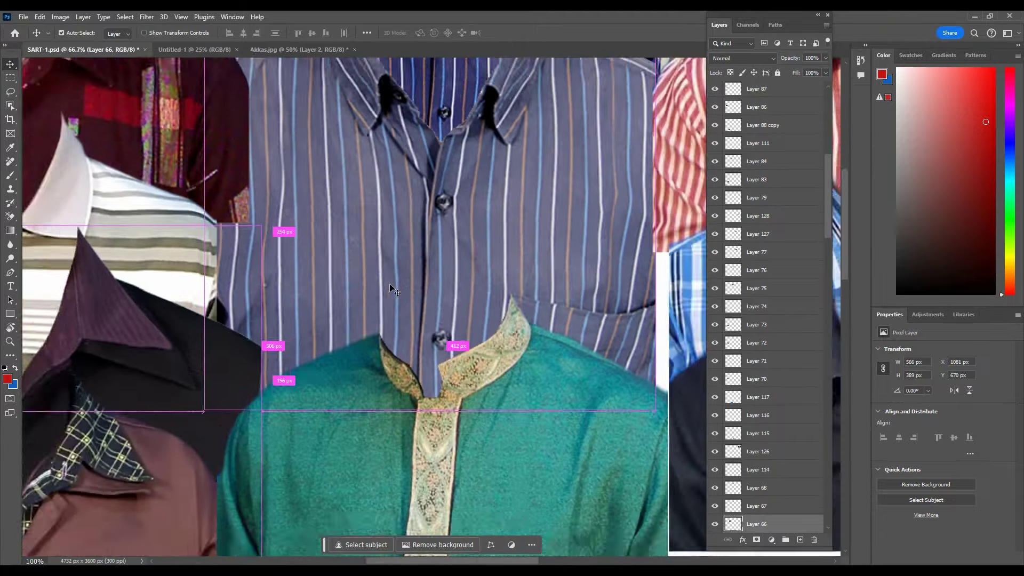
{"action": "scroll", "coordinate": [390, 283], "scroll_direction": "up", "scroll_amount": 2}
{"action": "left_click_drag", "start_coordinate": [206, 283], "coordinate": [374, 221]}
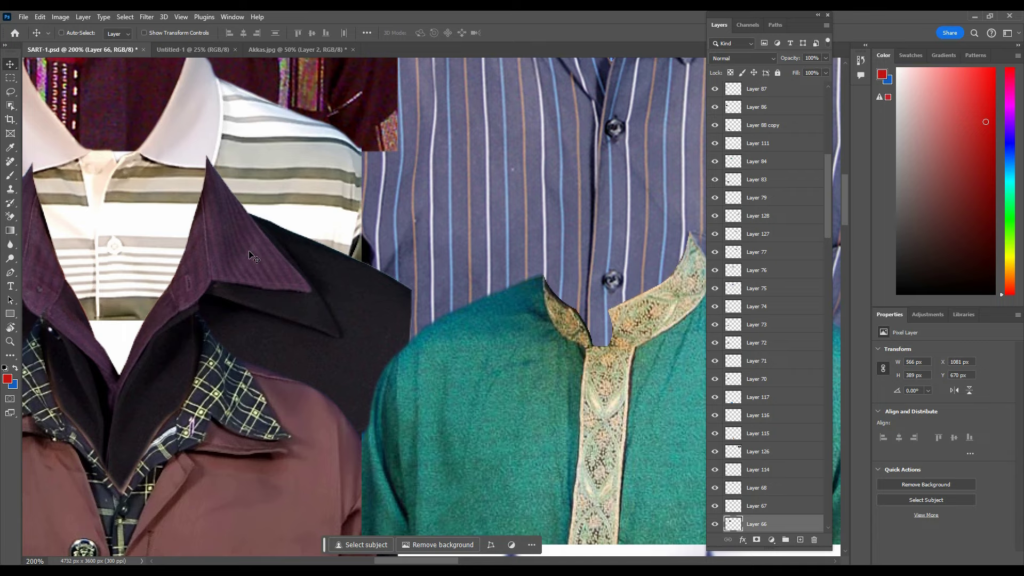
{"action": "right_click", "coordinate": [250, 255]}
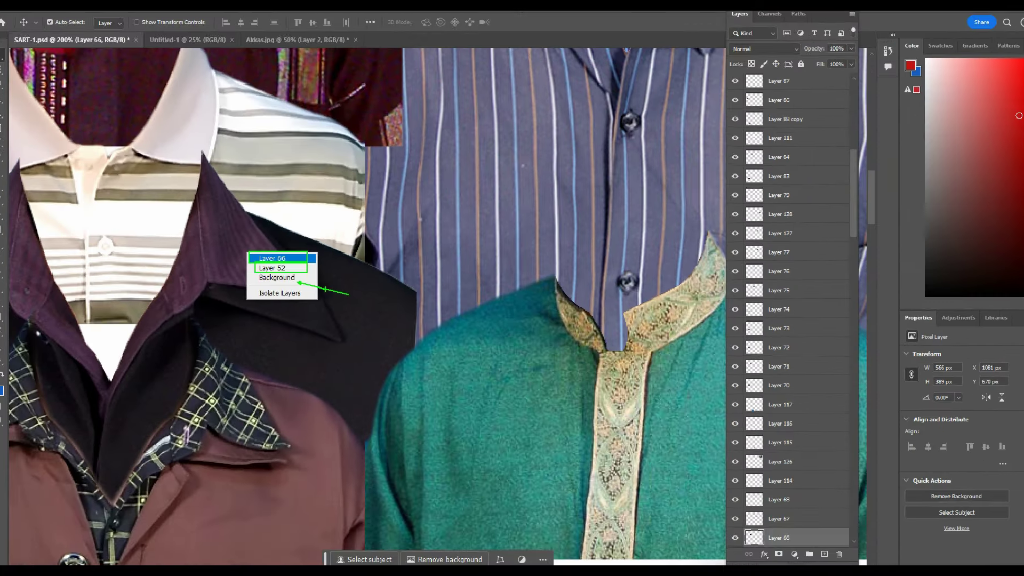
{"action": "left_click", "coordinate": [292, 256]}
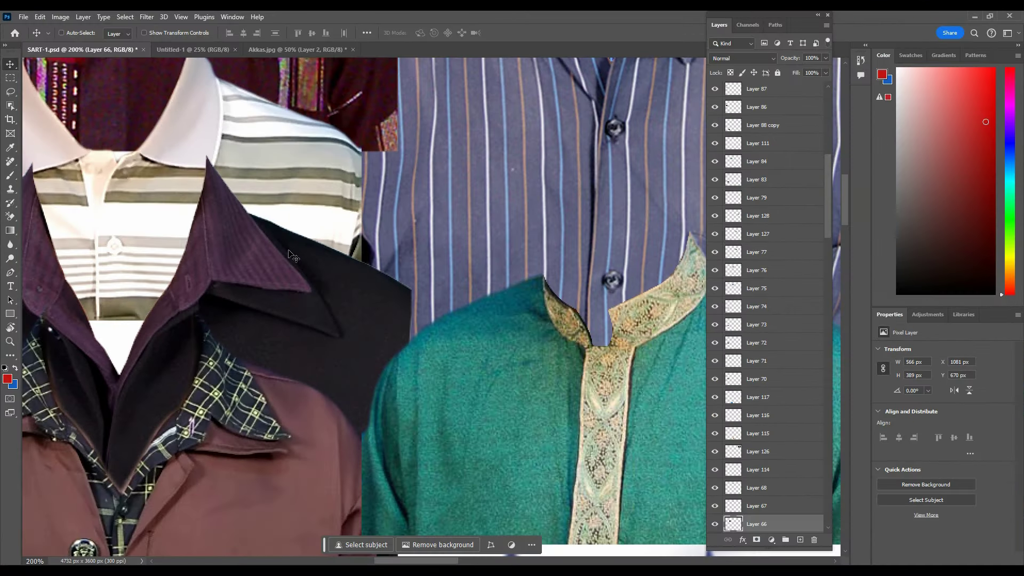
{"action": "scroll", "coordinate": [293, 256], "scroll_direction": "down", "scroll_amount": 1}
{"action": "scroll", "coordinate": [258, 335], "scroll_direction": "down", "scroll_amount": 2}
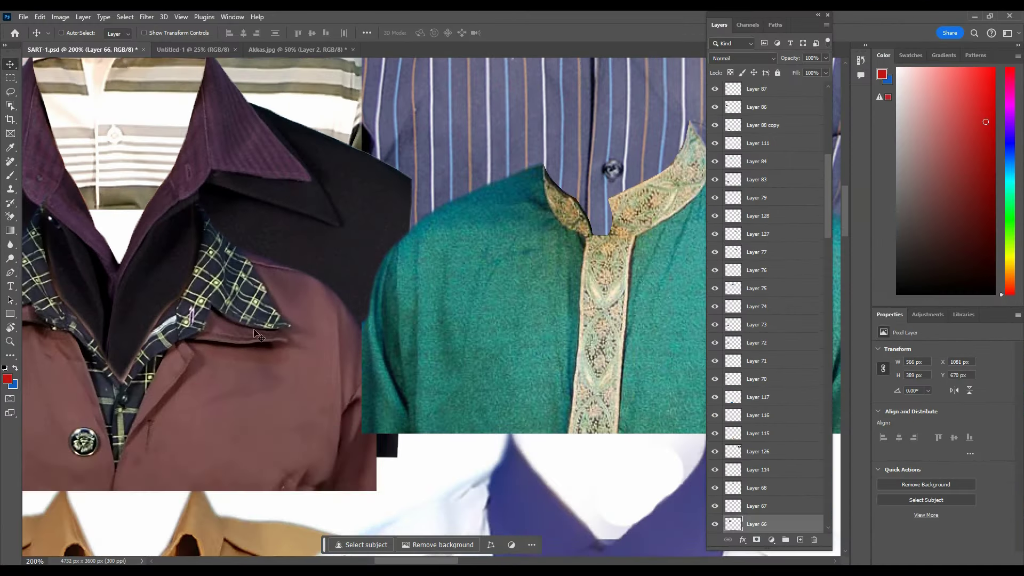
{"action": "right_click", "coordinate": [246, 362]}
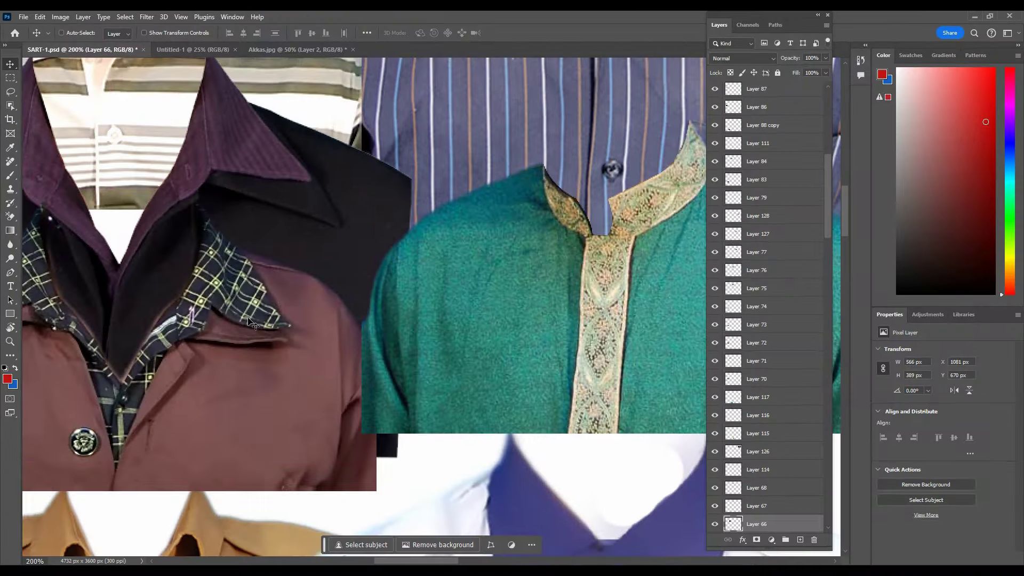
{"action": "scroll", "coordinate": [352, 280], "scroll_direction": "up", "scroll_amount": 1}
{"action": "scroll", "coordinate": [362, 286], "scroll_direction": "up", "scroll_amount": 1}
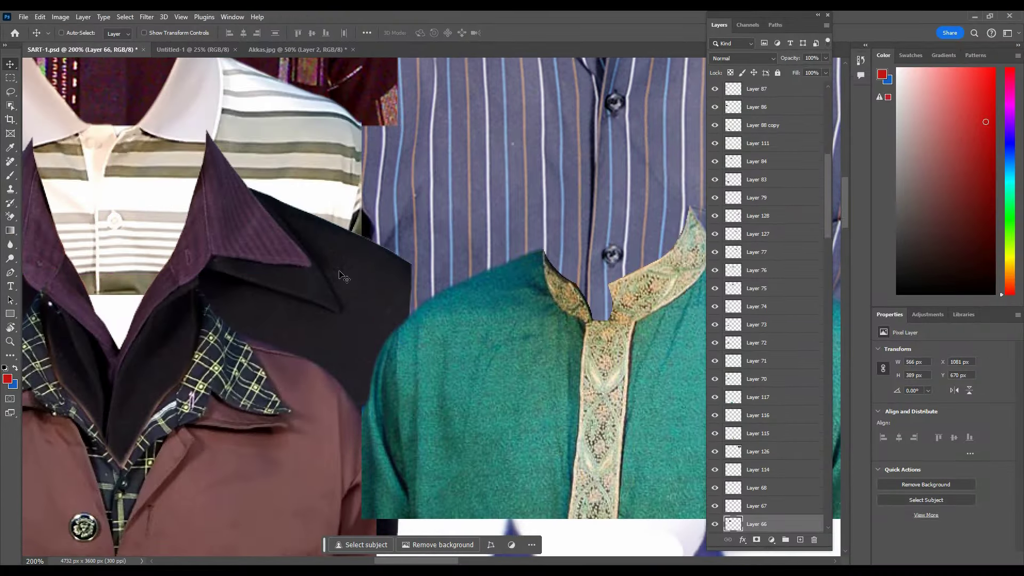
{"action": "scroll", "coordinate": [336, 274], "scroll_direction": "up", "scroll_amount": 1}
{"action": "scroll", "coordinate": [336, 275], "scroll_direction": "down", "scroll_amount": 2}
{"action": "scroll", "coordinate": [336, 275], "scroll_direction": "down", "scroll_amount": 1}
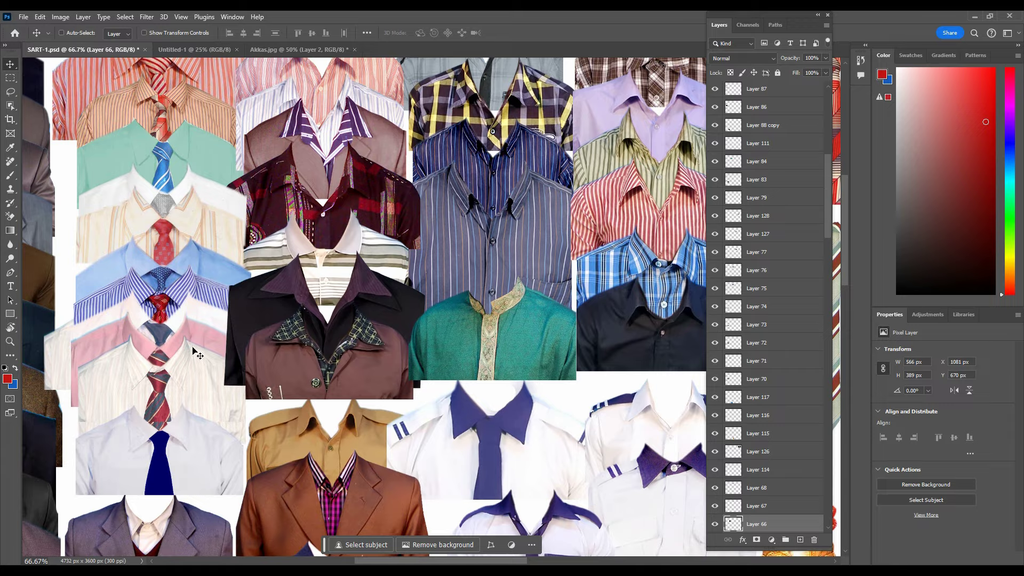
Measure Layer 66's spacing, then list Layers 62, 61, 60, 58 and 56 under the pink tie shirt.
{"action": "left_click_drag", "start_coordinate": [193, 353], "coordinate": [185, 347]}
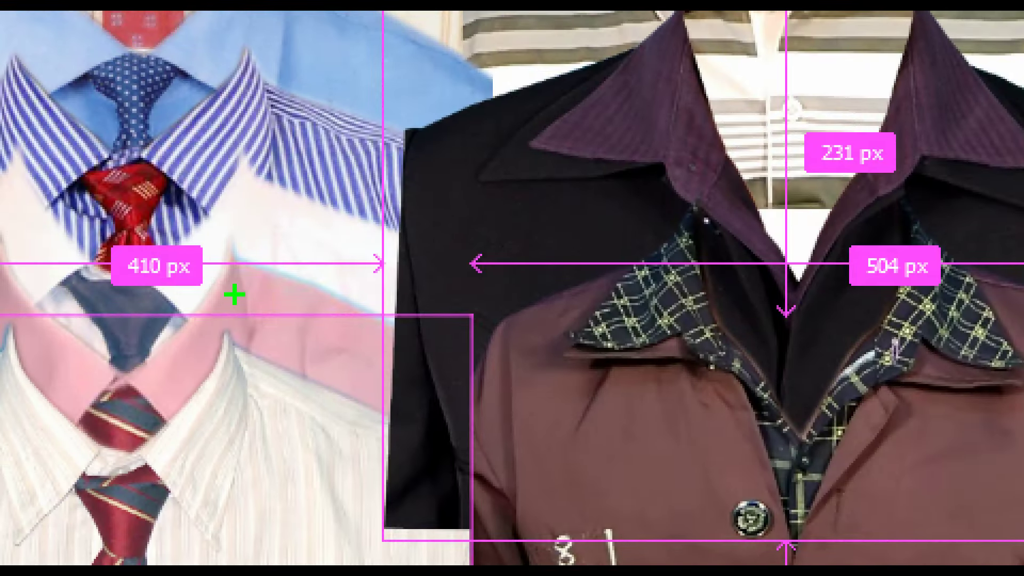
{"action": "left_click_drag", "start_coordinate": [236, 293], "coordinate": [297, 325]}
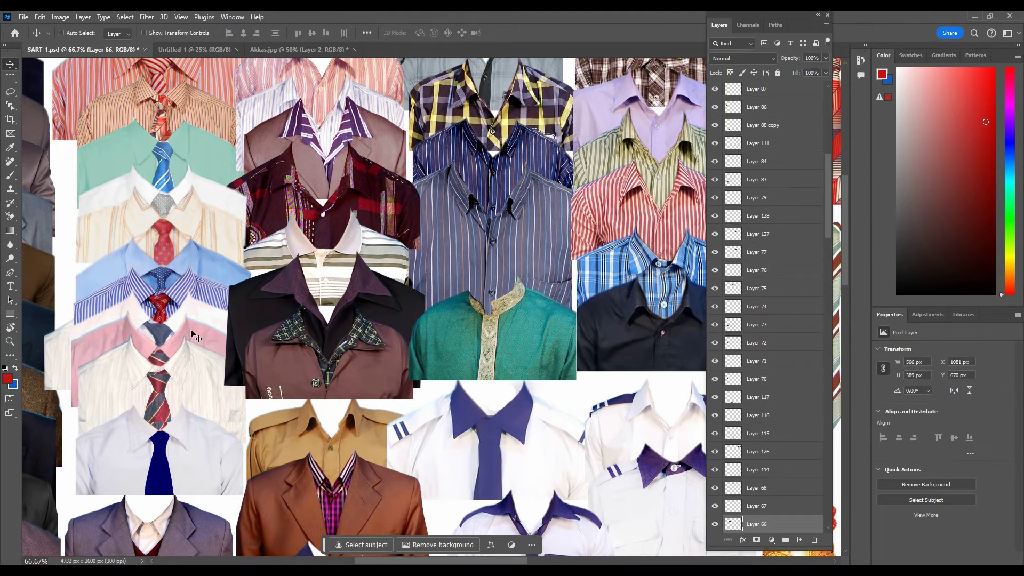
{"action": "right_click", "coordinate": [192, 334]}
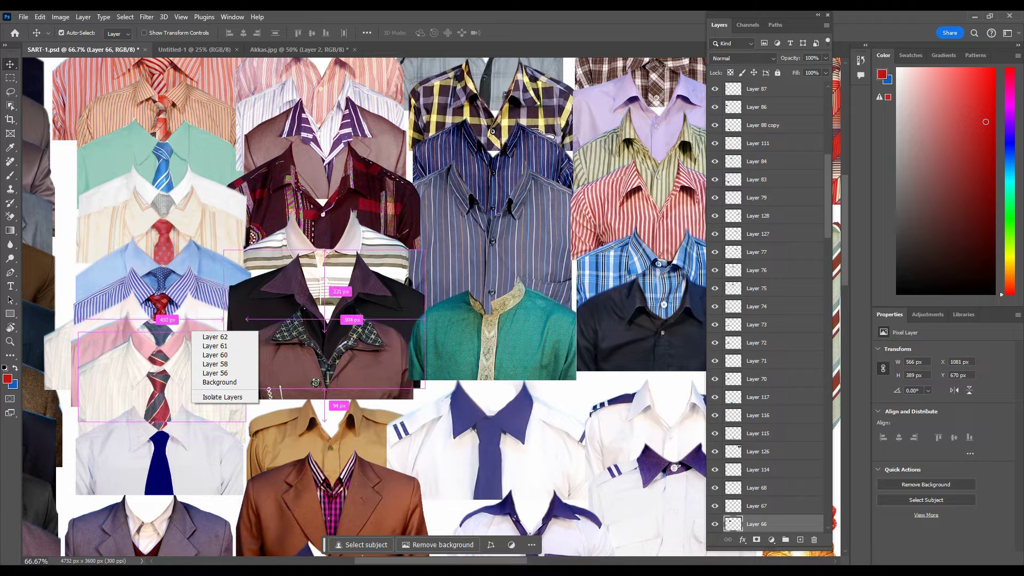
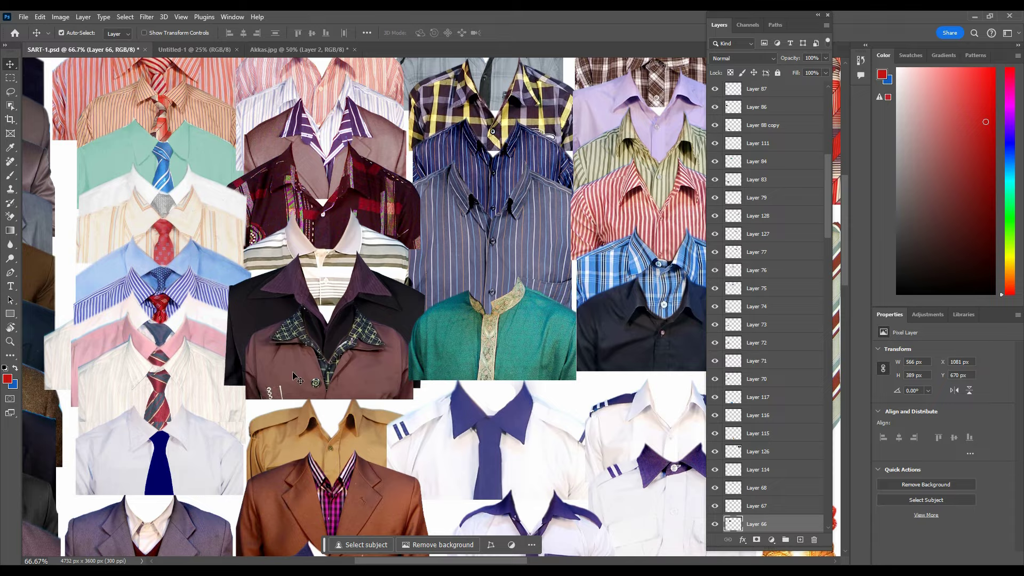
Pick Layer 61 from the stacked shirts in the left tie column as the active layer.
{"action": "key", "text": "ctrl"}
{"action": "right_click", "coordinate": [198, 338]}
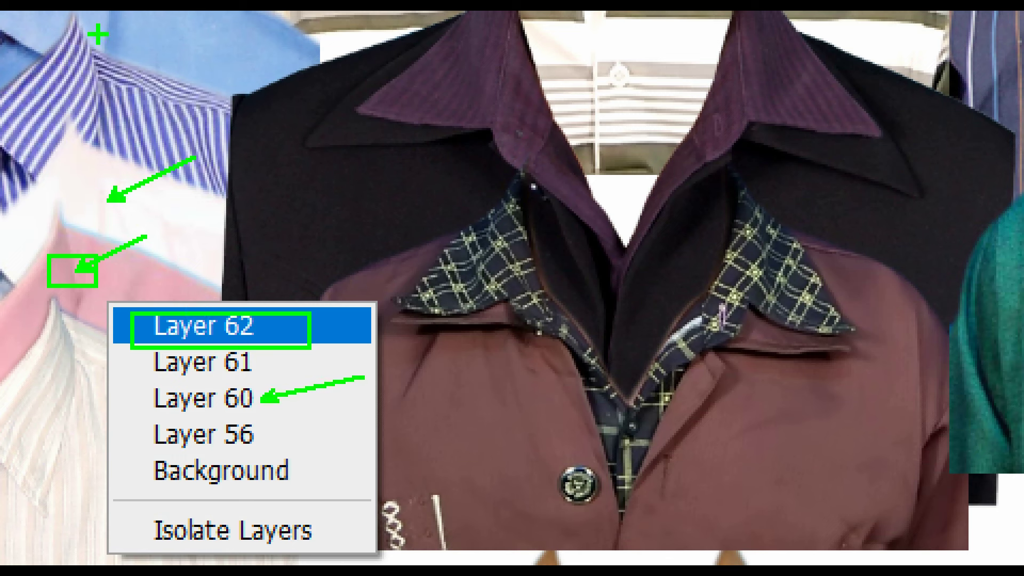
{"action": "left_click_drag", "start_coordinate": [128, 109], "coordinate": [195, 140]}
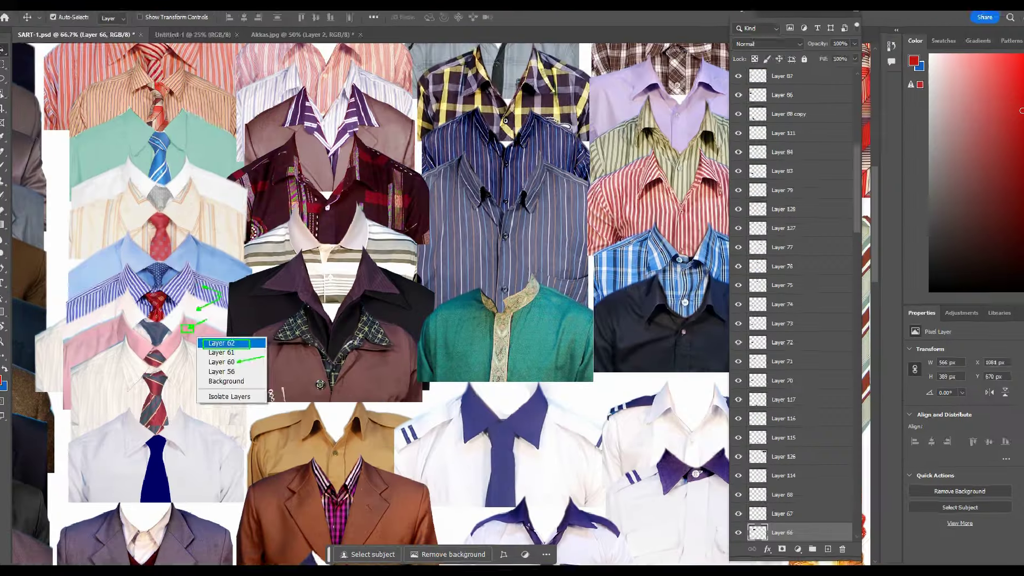
{"action": "left_click", "coordinate": [229, 350]}
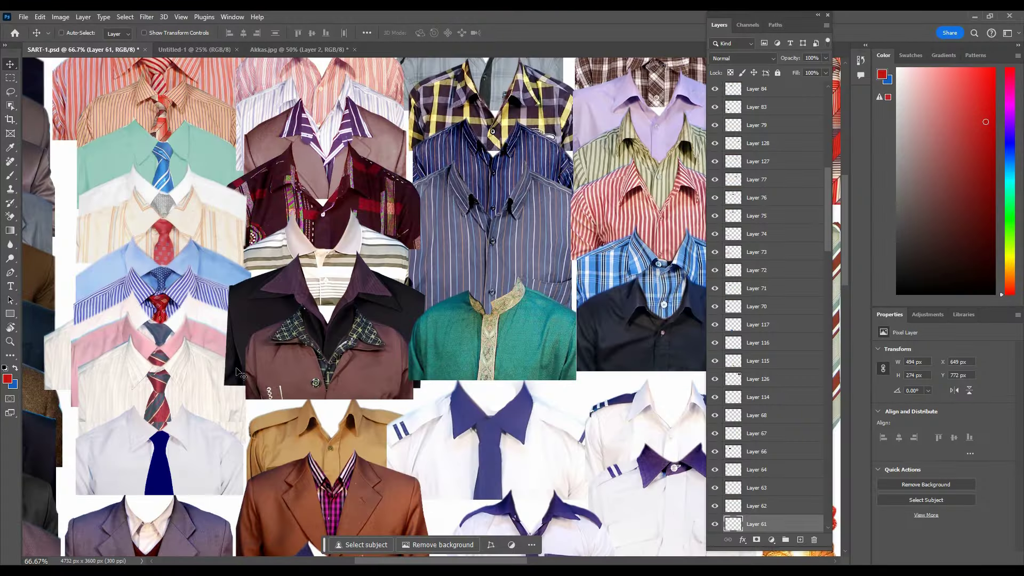
Make Layer 62, the pink shirt with striped tie, the active layer.
{"action": "right_click", "coordinate": [209, 342]}
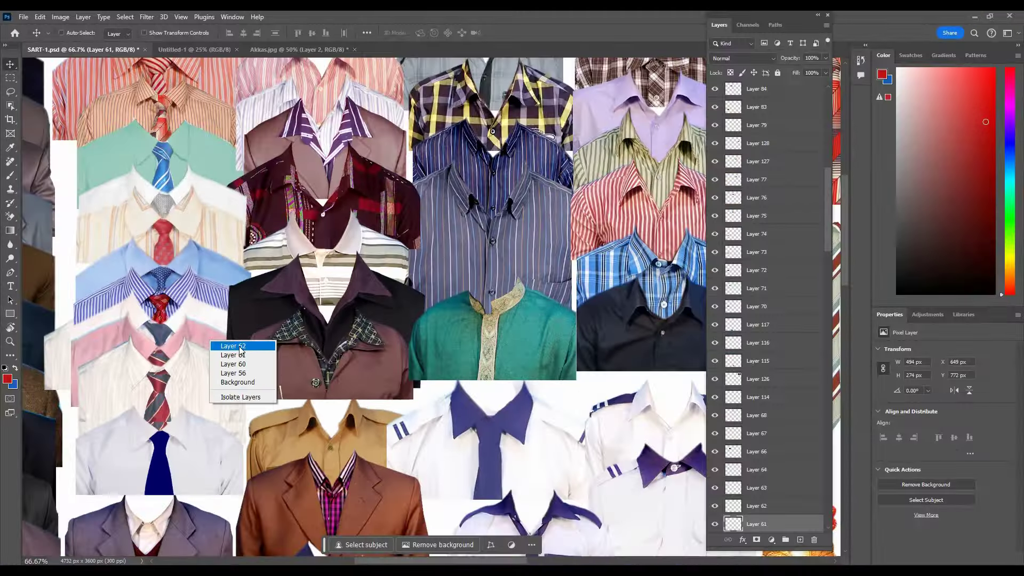
{"action": "key", "text": "Escape"}
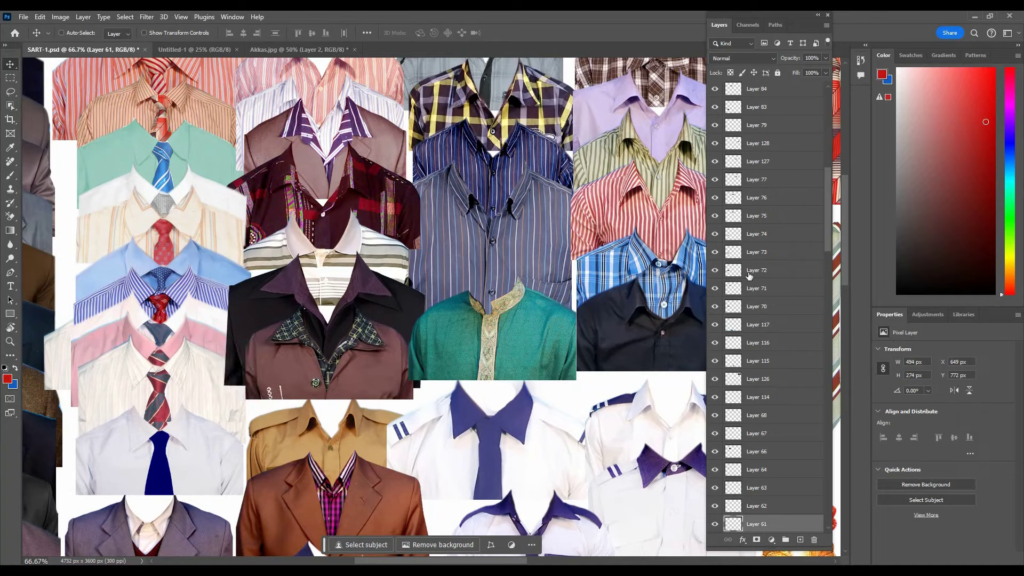
{"action": "scroll", "coordinate": [787, 327], "scroll_direction": "down", "scroll_amount": 2}
{"action": "scroll", "coordinate": [783, 327], "scroll_direction": "down", "scroll_amount": 3}
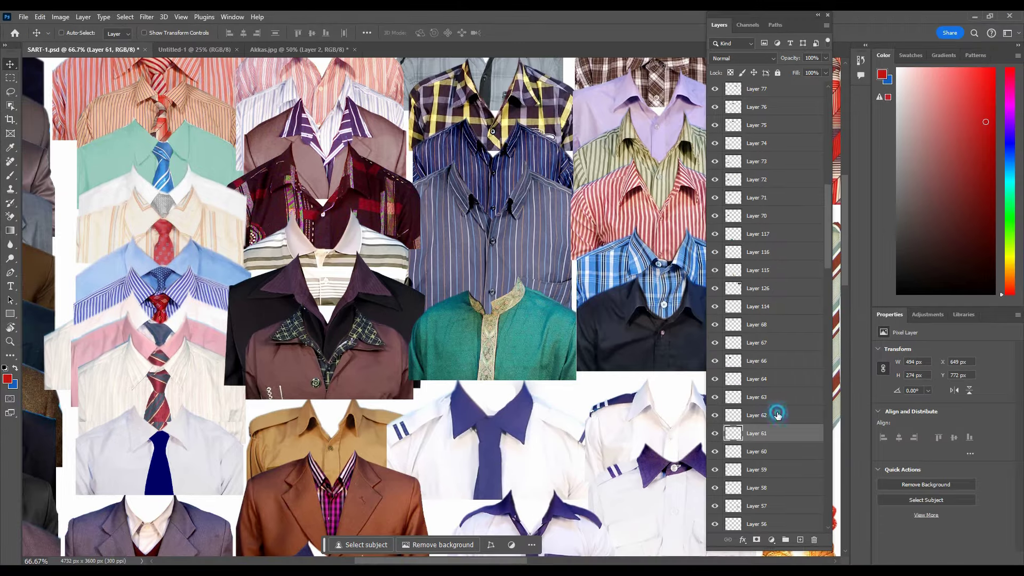
{"action": "left_click", "coordinate": [777, 415]}
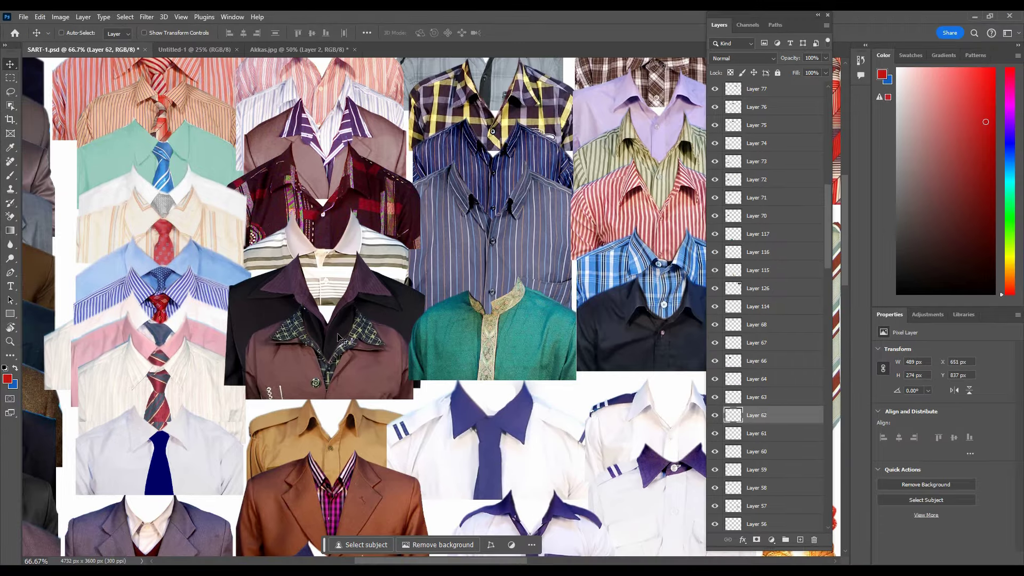
Try the pink shirt beside the plaid shirt and among the ties, then realign it in the left column.
{"action": "left_click_drag", "start_coordinate": [222, 372], "coordinate": [640, 266]}
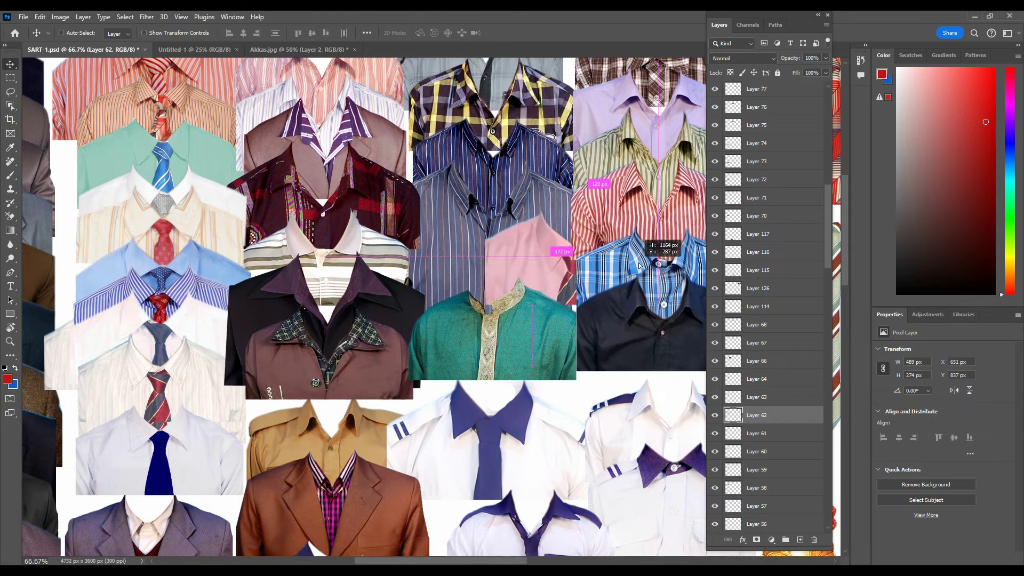
{"action": "left_click_drag", "start_coordinate": [605, 302], "coordinate": [215, 353]}
{"action": "left_click_drag", "start_coordinate": [137, 345], "coordinate": [544, 368]}
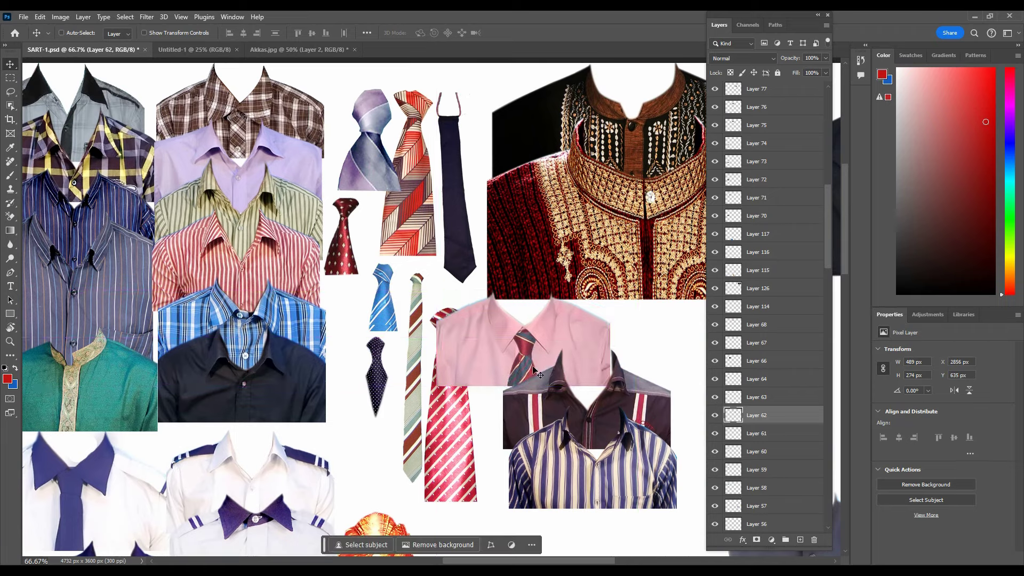
{"action": "scroll", "coordinate": [789, 344], "scroll_direction": "down", "scroll_amount": 2}
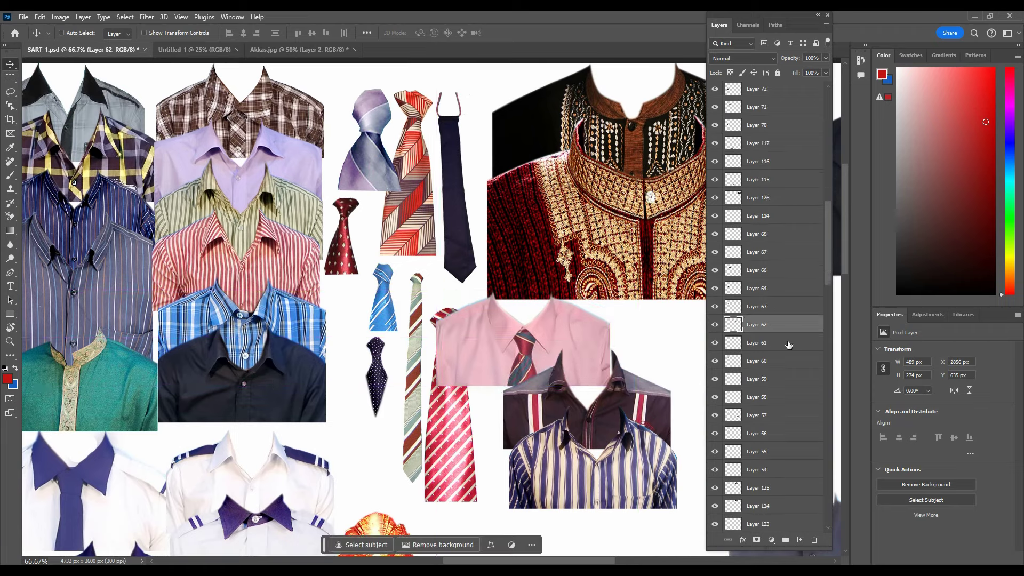
{"action": "scroll", "coordinate": [789, 345], "scroll_direction": "down", "scroll_amount": 2}
{"action": "left_click_drag", "start_coordinate": [697, 348], "coordinate": [494, 393]}
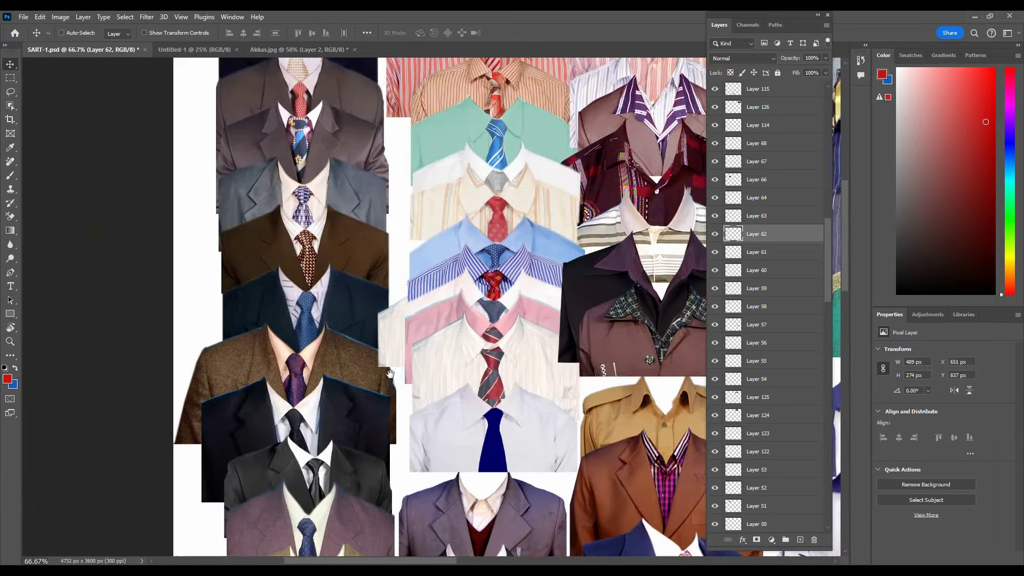
{"action": "left_click_drag", "start_coordinate": [494, 393], "coordinate": [469, 374]}
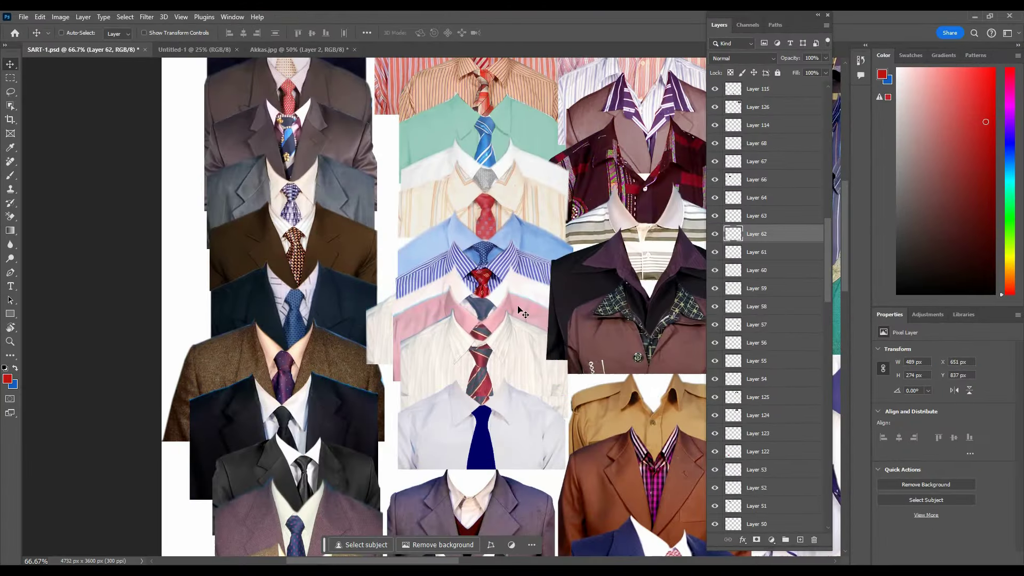
Select Layer 62 and move the pink shirt up onto the blue shirt.
{"action": "right_click", "coordinate": [520, 308]}
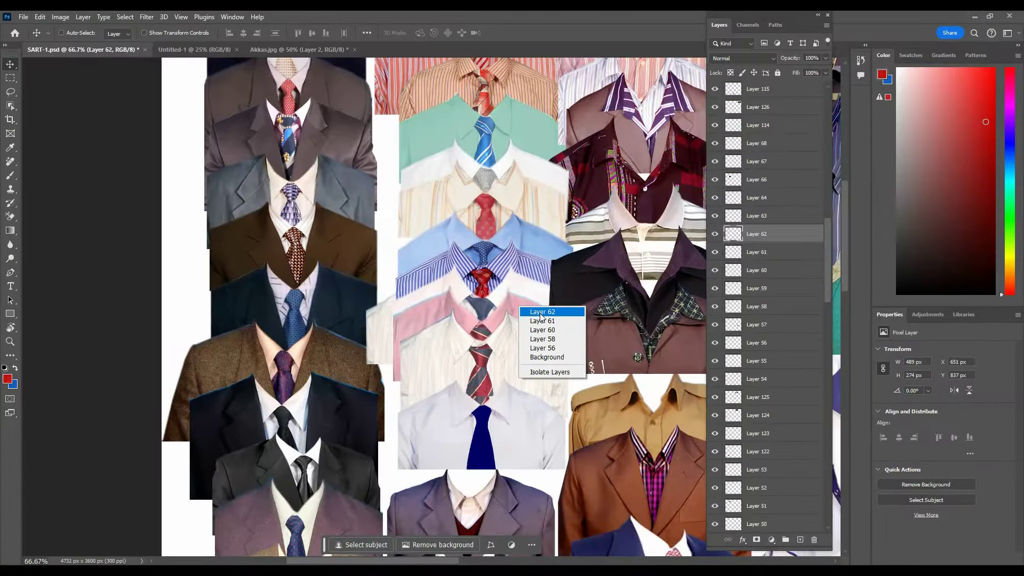
{"action": "left_click", "coordinate": [541, 316]}
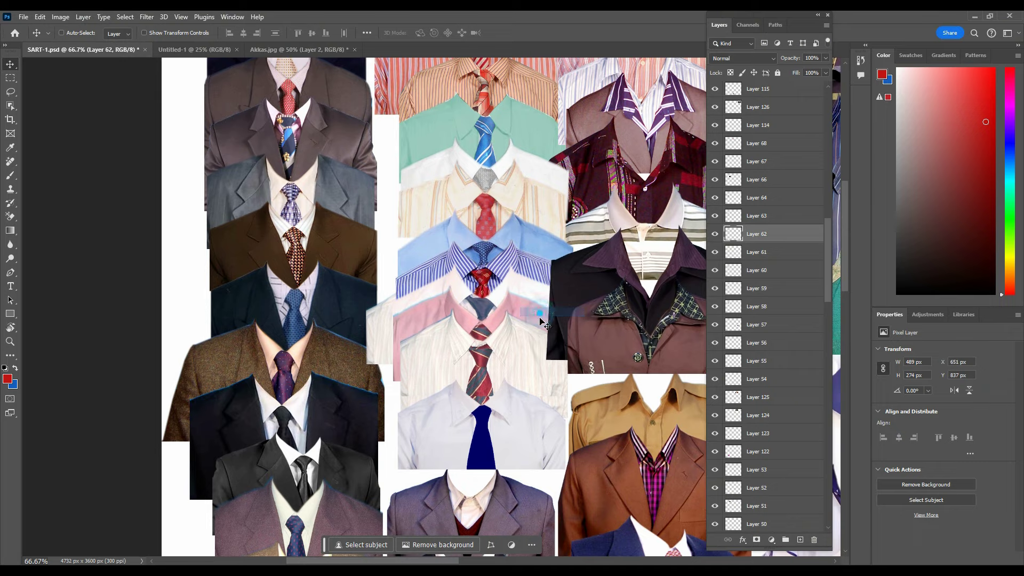
{"action": "left_click_drag", "start_coordinate": [520, 307], "coordinate": [487, 229]}
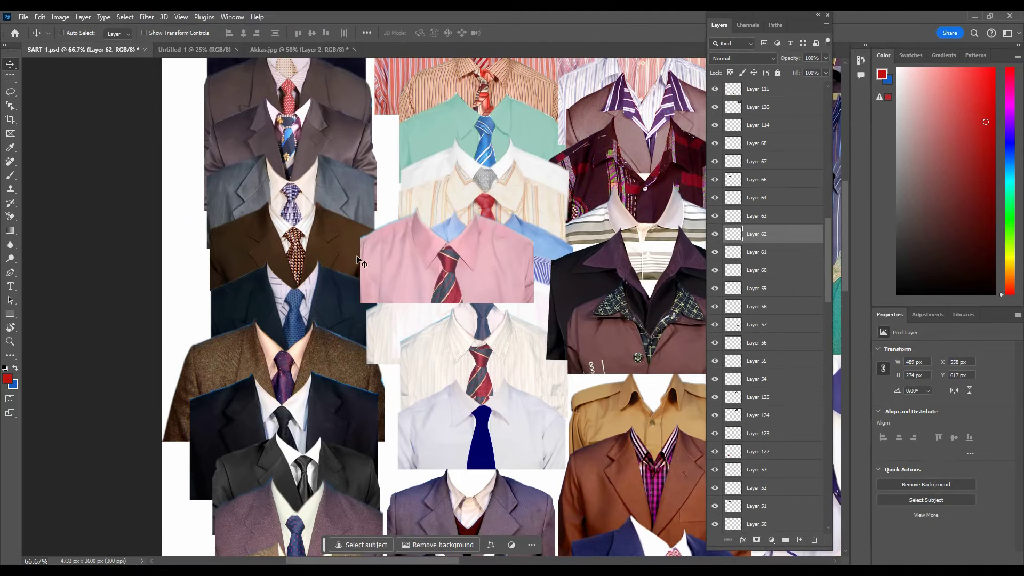
Select Layer 32 and shift the brown suit slightly left against the pink shirt.
{"action": "key", "text": "ctrl"}
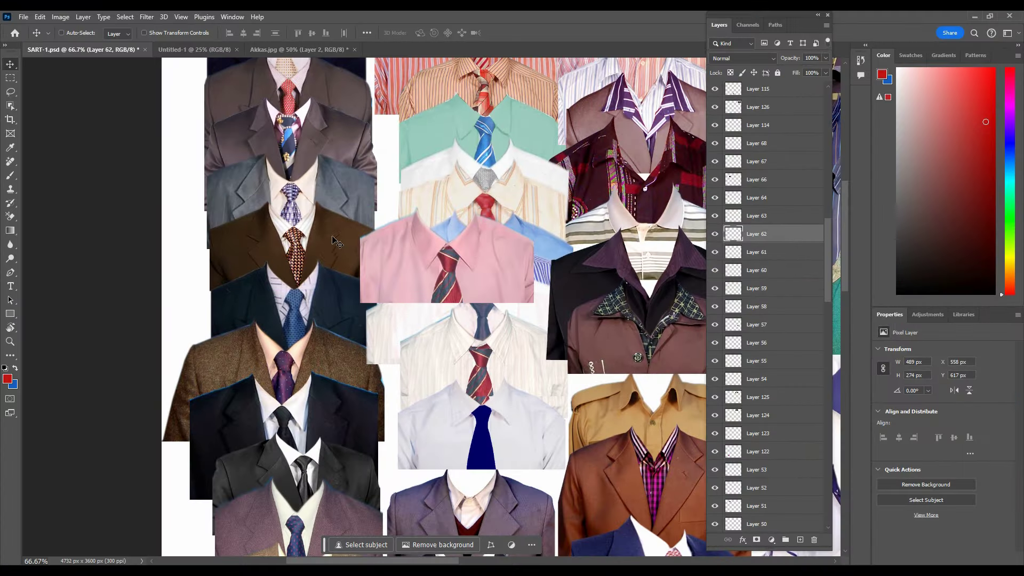
{"action": "right_click", "coordinate": [331, 235]}
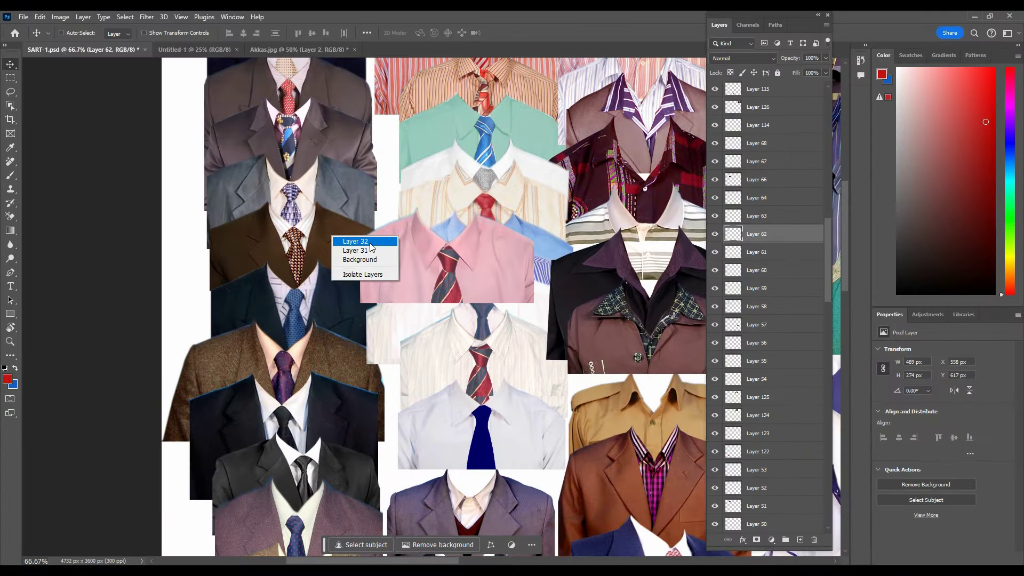
{"action": "left_click", "coordinate": [355, 241]}
{"action": "mouse_move", "coordinate": [360, 247]}
{"action": "left_mouse_down"}
{"action": "mouse_move", "coordinate": [328, 251]}
{"action": "mouse_move", "coordinate": [362, 235]}
{"action": "left_mouse_up"}
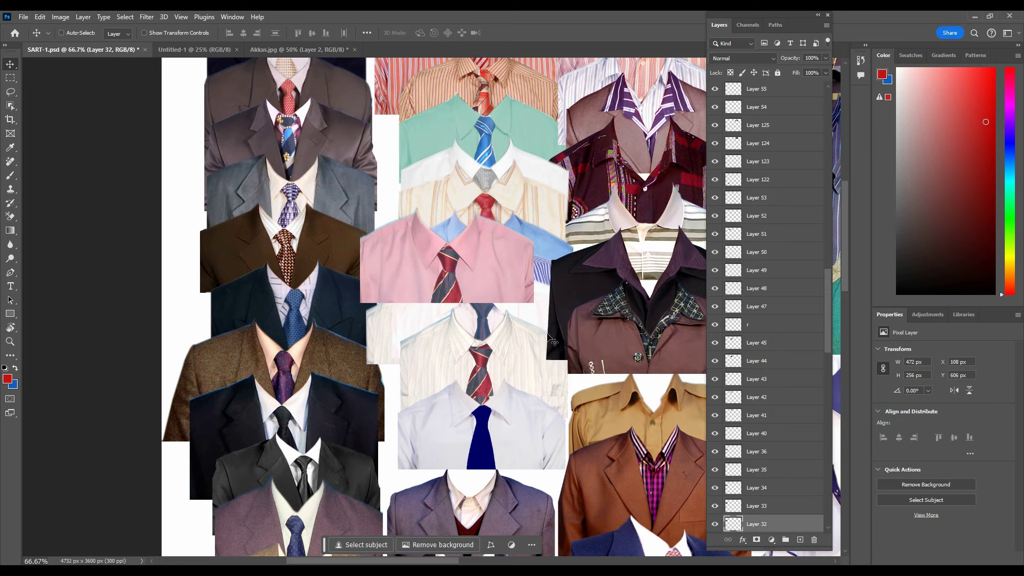
Select Layer 49 and move the brown jacket slightly up and left.
{"action": "left_click_drag", "start_coordinate": [558, 308], "coordinate": [476, 316]}
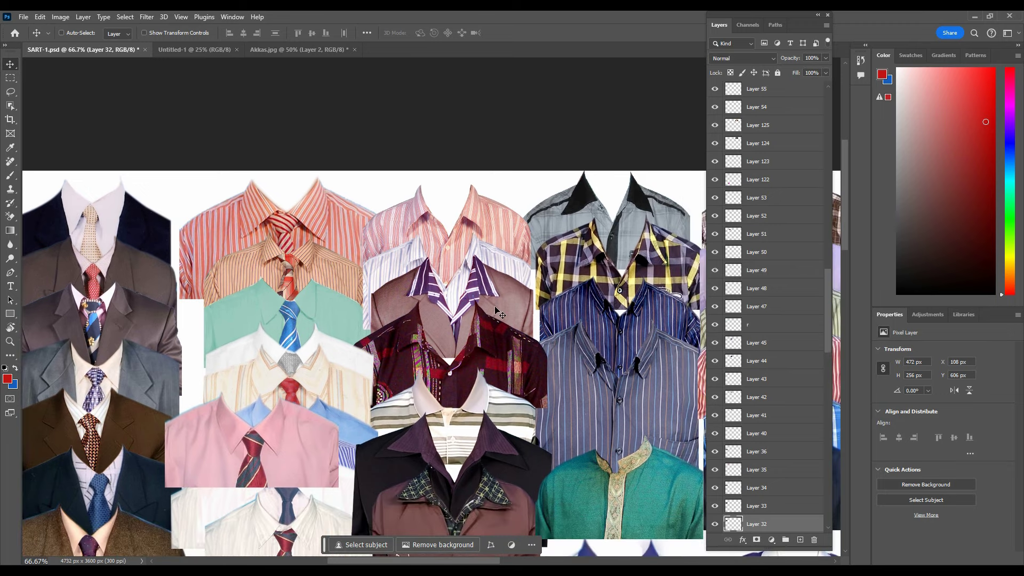
{"action": "right_click", "coordinate": [494, 297]}
{"action": "left_click", "coordinate": [520, 301]}
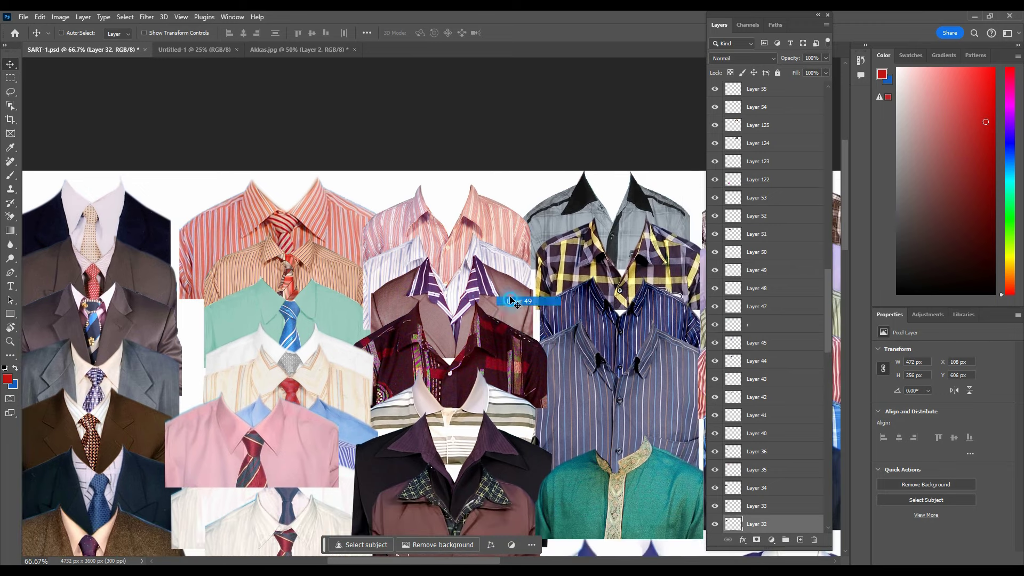
{"action": "mouse_move", "coordinate": [496, 306]}
{"action": "left_mouse_down"}
{"action": "mouse_move", "coordinate": [490, 263]}
{"action": "mouse_move", "coordinate": [498, 280]}
{"action": "left_mouse_up"}
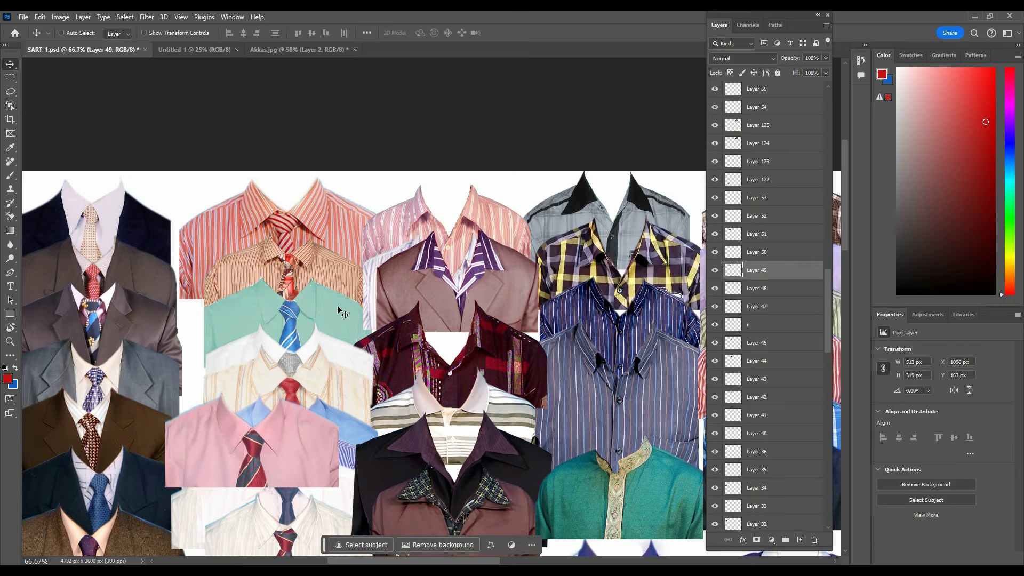
{"action": "right_click", "coordinate": [317, 298]}
{"action": "left_click", "coordinate": [343, 316]}
Select layer r and move the mint shirt up and left over the suit column.
{"action": "right_click", "coordinate": [345, 318]}
{"action": "left_click", "coordinate": [352, 323]}
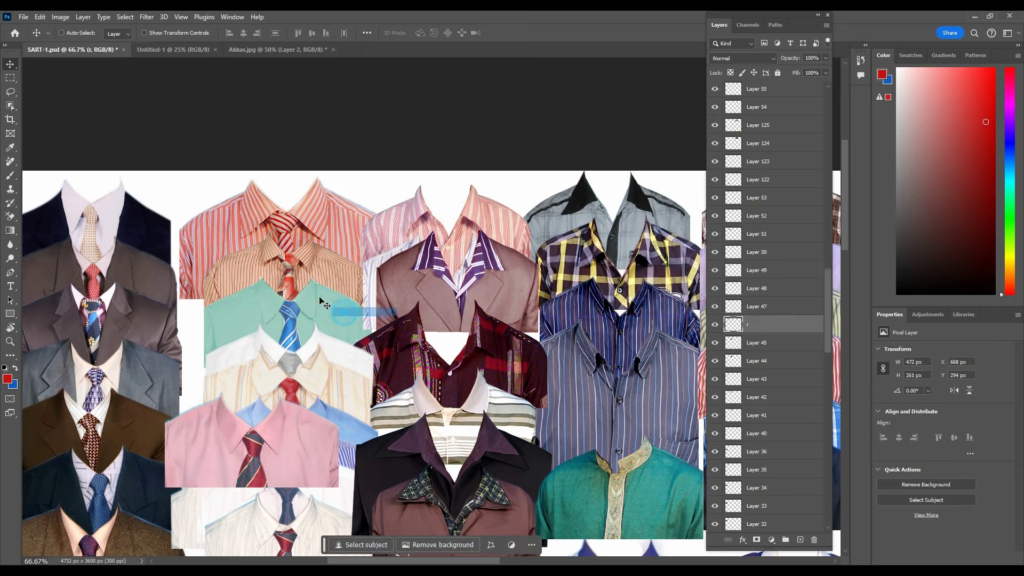
{"action": "left_click_drag", "start_coordinate": [335, 295], "coordinate": [316, 291]}
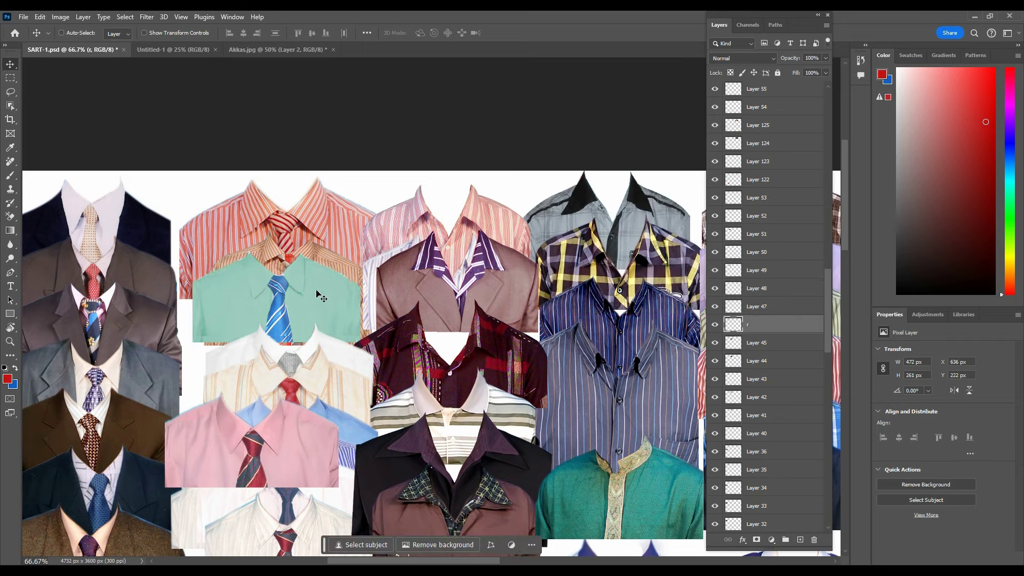
{"action": "right_click", "coordinate": [326, 297]}
{"action": "left_click_drag", "start_coordinate": [312, 315], "coordinate": [460, 358]}
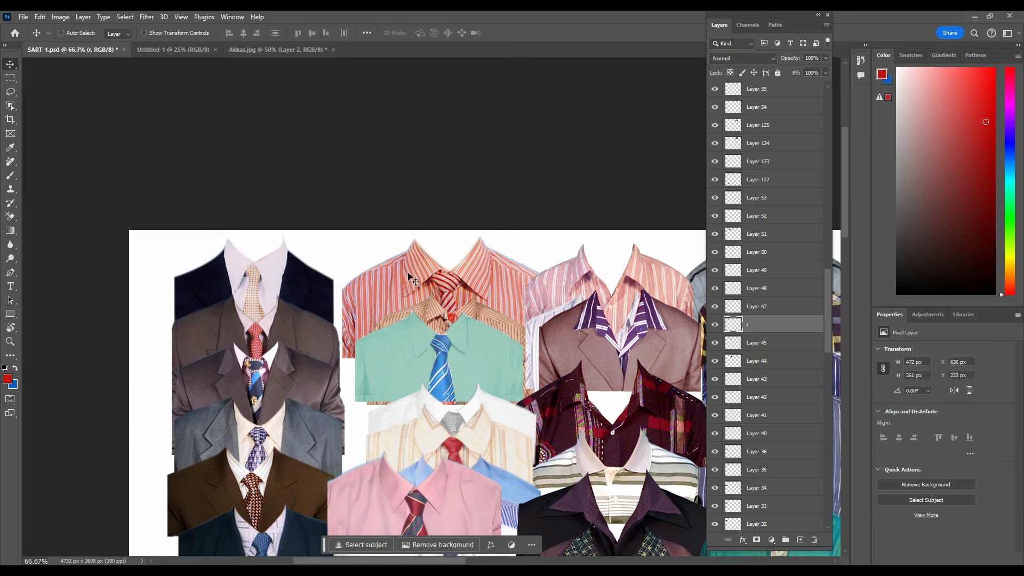
Place the mint shirt, layer r, over the dark suit at the top of the left column.
{"action": "key", "text": "ctrl+minus"}
{"action": "key", "text": "ctrl+minus"}
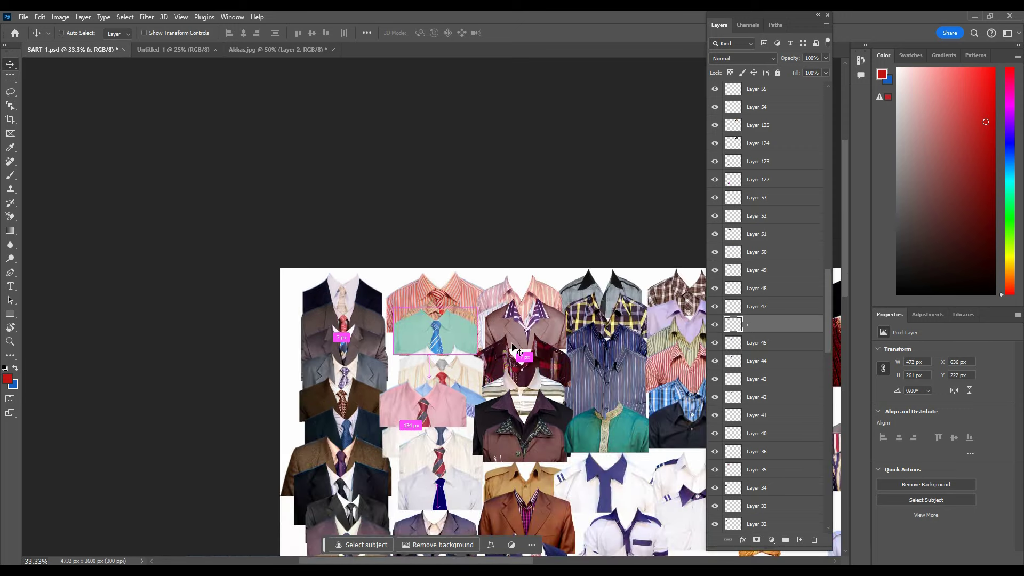
{"action": "left_click_drag", "start_coordinate": [510, 325], "coordinate": [379, 249]}
{"action": "mouse_move", "coordinate": [444, 310]}
{"action": "left_mouse_down"}
{"action": "mouse_move", "coordinate": [433, 296]}
{"action": "mouse_move", "coordinate": [325, 288]}
{"action": "left_mouse_up"}
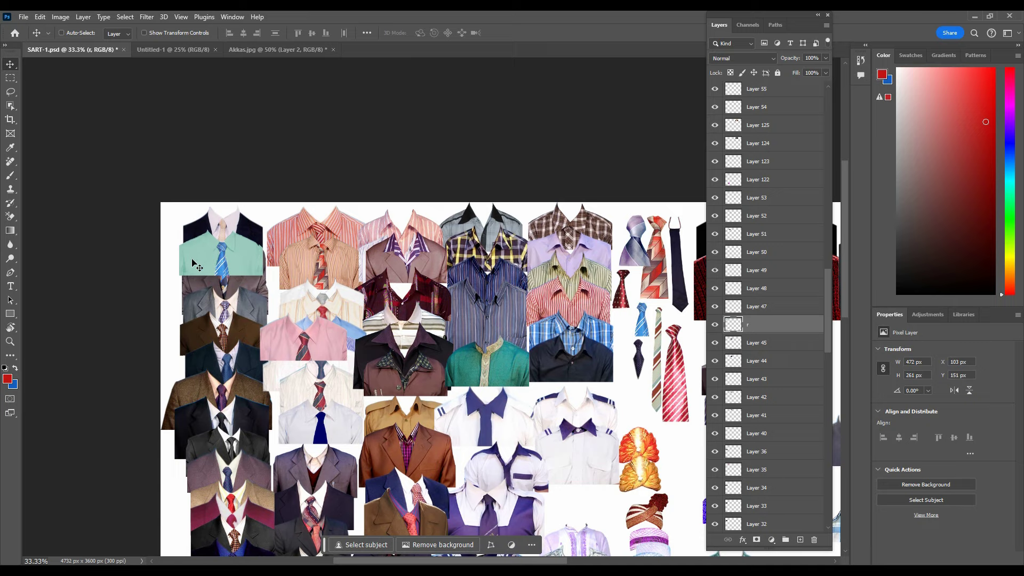
{"action": "left_click_drag", "start_coordinate": [193, 259], "coordinate": [218, 274]}
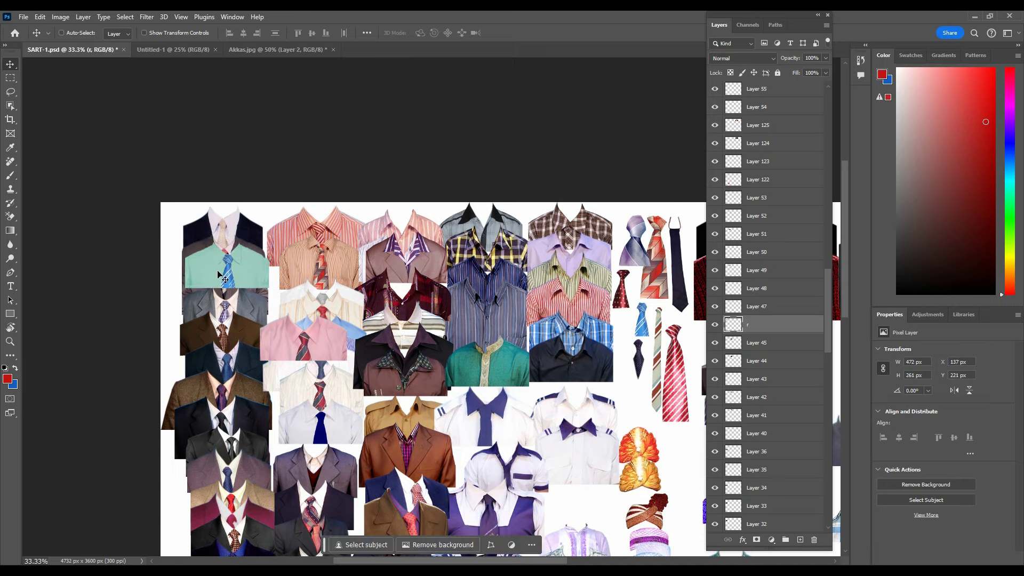
{"action": "scroll", "coordinate": [218, 275], "scroll_direction": "up", "scroll_amount": 2}
Nudge the mint shirt slightly left so its edges align with neighbouring pieces.
{"action": "scroll", "coordinate": [219, 274], "scroll_direction": "up", "scroll_amount": 1}
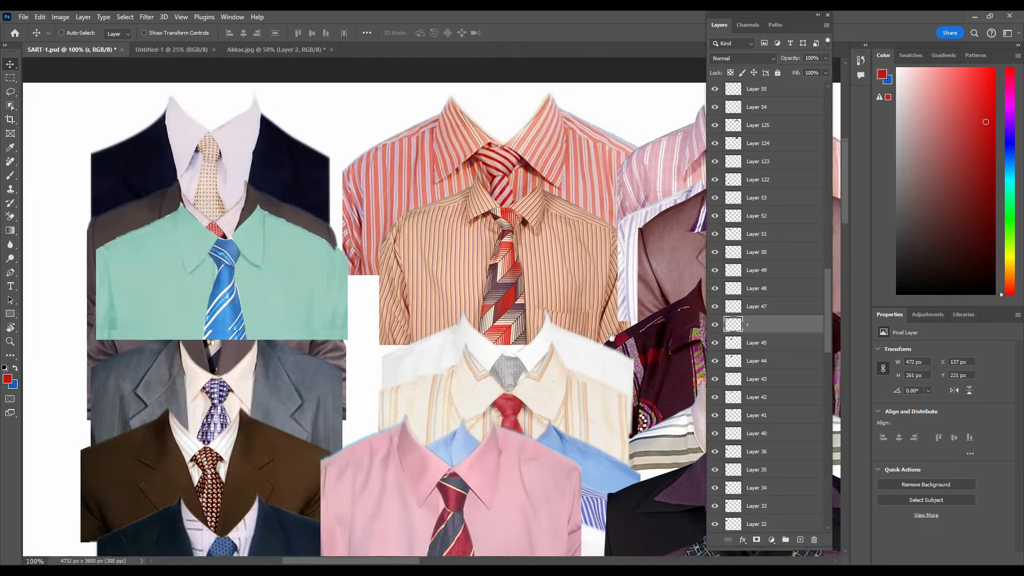
{"action": "scroll", "coordinate": [420, 309], "scroll_direction": "left", "scroll_amount": 2}
{"action": "left_click_drag", "start_coordinate": [347, 275], "coordinate": [339, 276]}
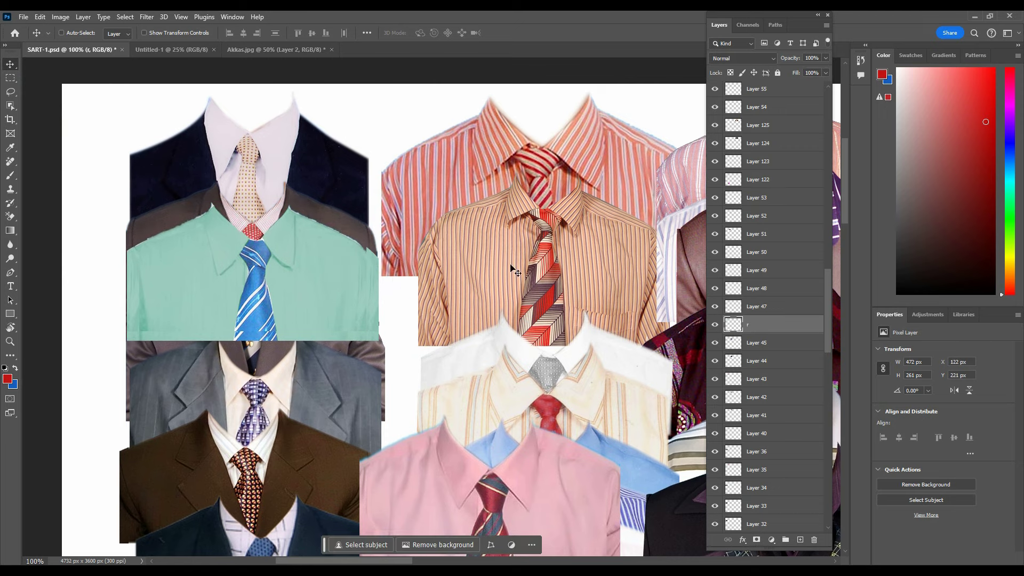
{"action": "left_click_drag", "start_coordinate": [512, 269], "coordinate": [516, 269]}
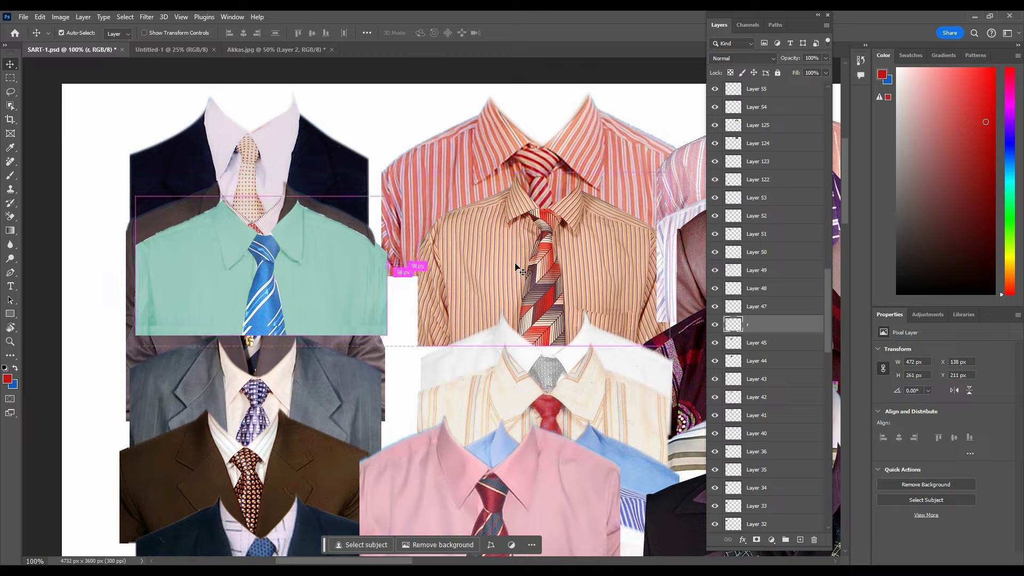
{"action": "key", "text": "ctrl+minus"}
{"action": "key", "text": "ctrl+minus"}
{"action": "key", "text": "ctrl+minus"}
{"action": "left_click_drag", "start_coordinate": [274, 147], "coordinate": [165, 100]}
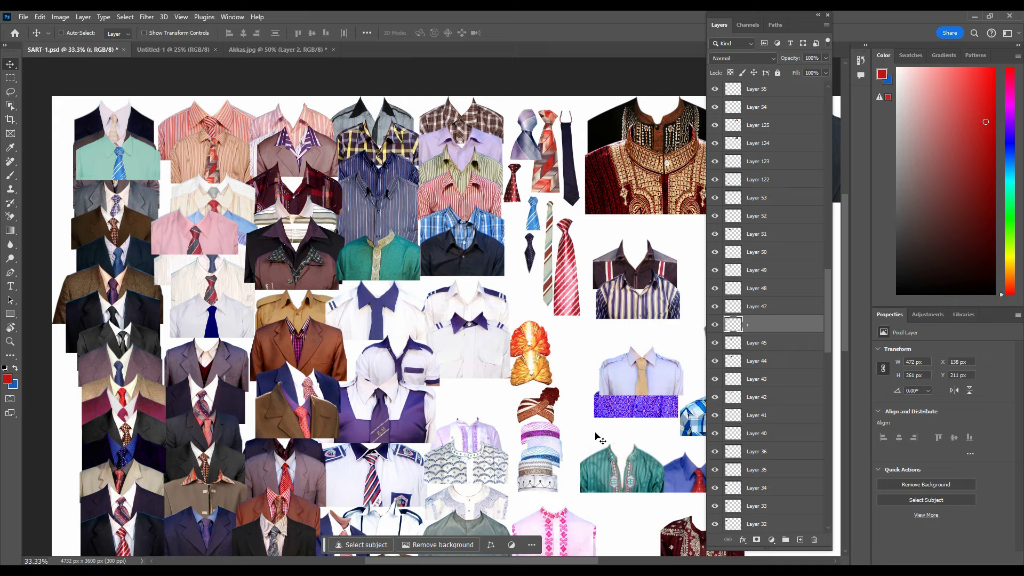
Shift the mint shirt left and down, then back up in the top-left corner.
{"action": "mouse_move", "coordinate": [594, 425]}
{"action": "left_mouse_down"}
{"action": "mouse_move", "coordinate": [585, 432]}
{"action": "mouse_move", "coordinate": [592, 442]}
{"action": "left_mouse_up"}
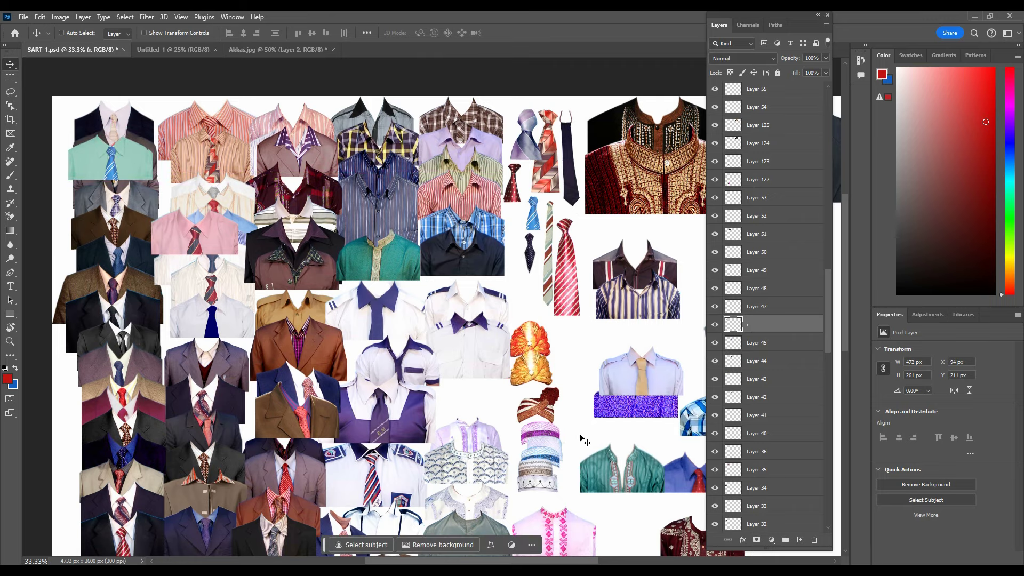
{"action": "left_click_drag", "start_coordinate": [580, 435], "coordinate": [583, 425]}
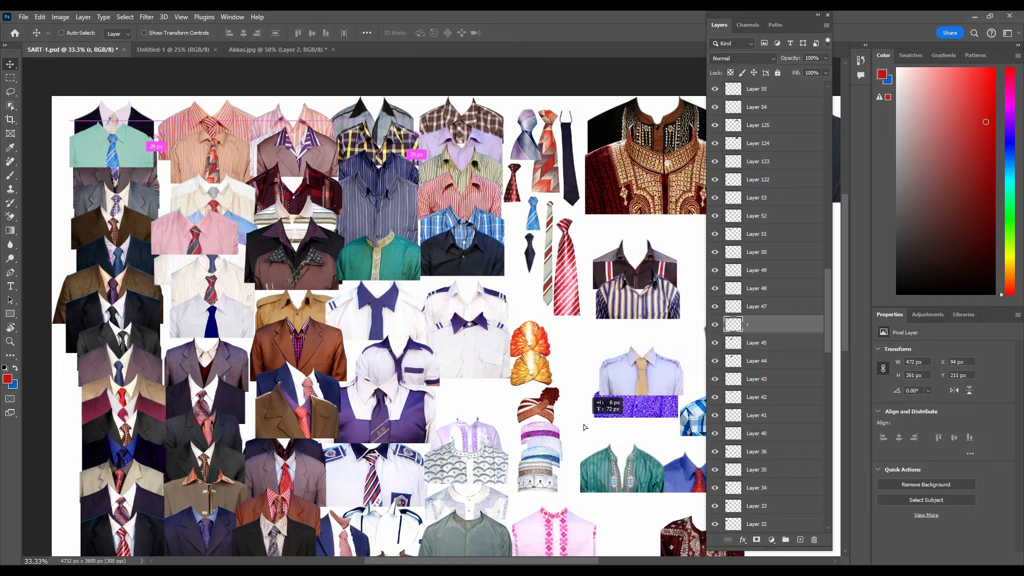
Settle the mint shirt, then move Layer 47's pink striped shirt into the top row.
{"action": "left_click_drag", "start_coordinate": [584, 426], "coordinate": [597, 437]}
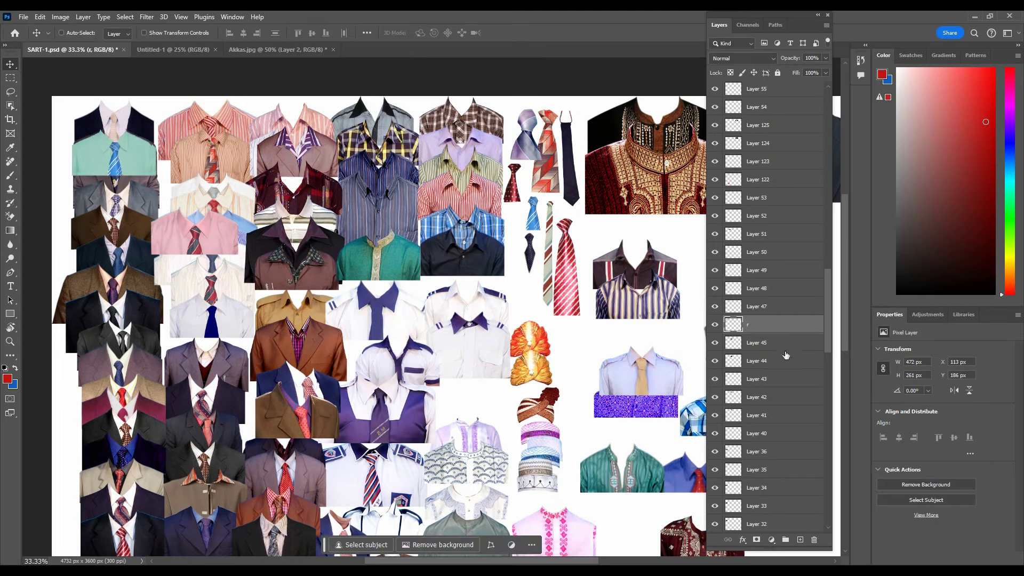
{"action": "left_click", "coordinate": [771, 307]}
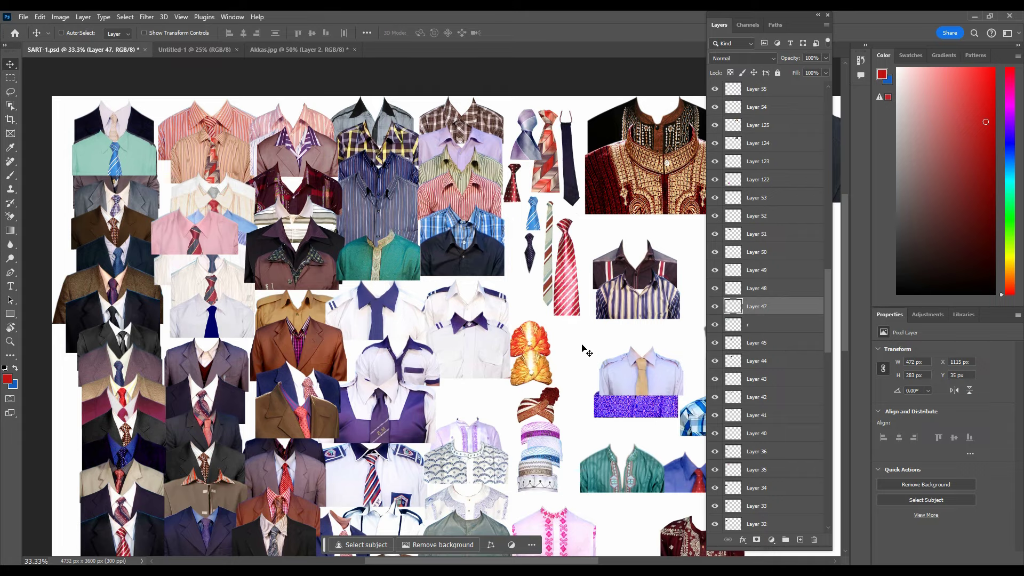
{"action": "mouse_move", "coordinate": [588, 350]}
{"action": "left_mouse_down"}
{"action": "mouse_move", "coordinate": [442, 396]}
{"action": "mouse_move", "coordinate": [405, 350]}
{"action": "left_mouse_up"}
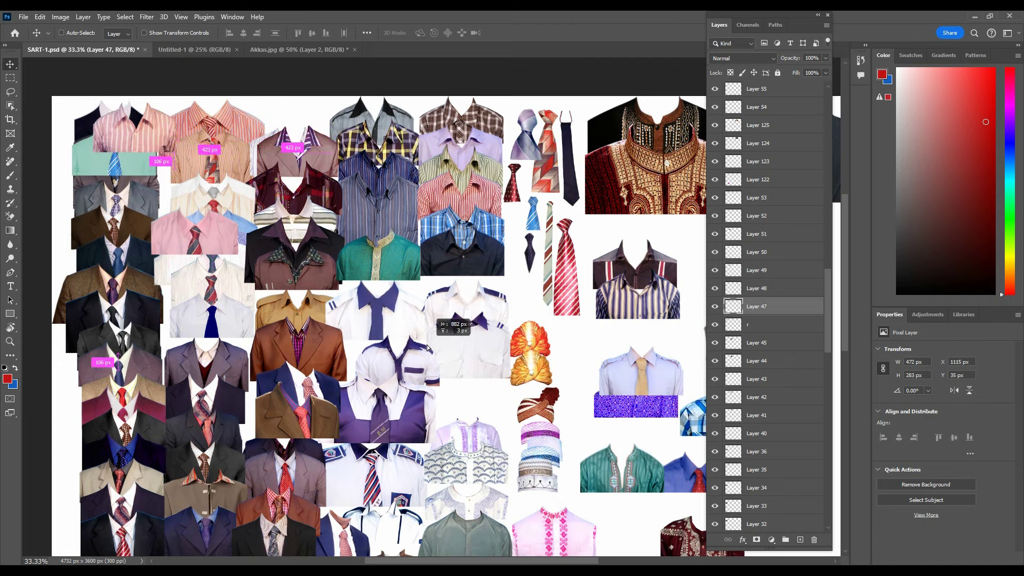
{"action": "mouse_move", "coordinate": [406, 351]}
{"action": "left_mouse_down"}
{"action": "mouse_move", "coordinate": [414, 361]}
{"action": "mouse_move", "coordinate": [573, 342]}
{"action": "mouse_move", "coordinate": [560, 347]}
{"action": "left_mouse_up"}
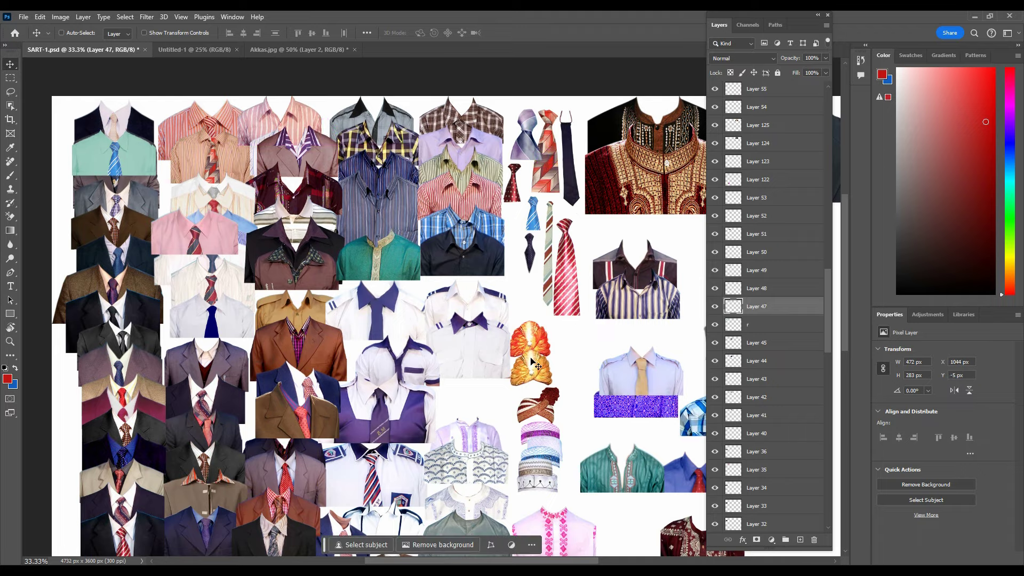
{"action": "scroll", "coordinate": [532, 362], "scroll_direction": "up", "scroll_amount": 1}
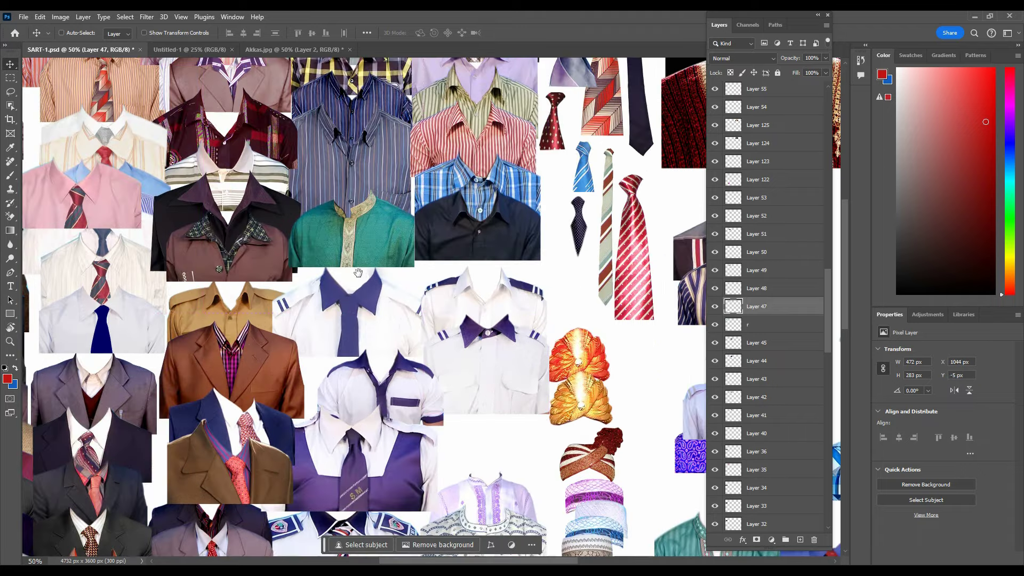
Zoom in, try the Rectangular Marquee and Pen tools, then return to the Move tool.
{"action": "scroll", "coordinate": [488, 421], "scroll_direction": "up", "scroll_amount": 3}
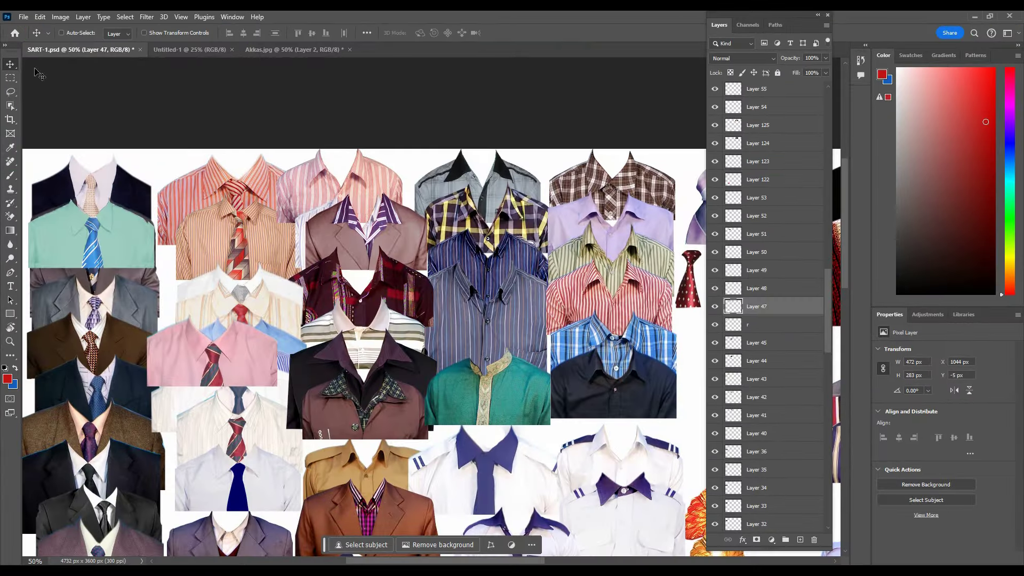
{"action": "left_click", "coordinate": [13, 80]}
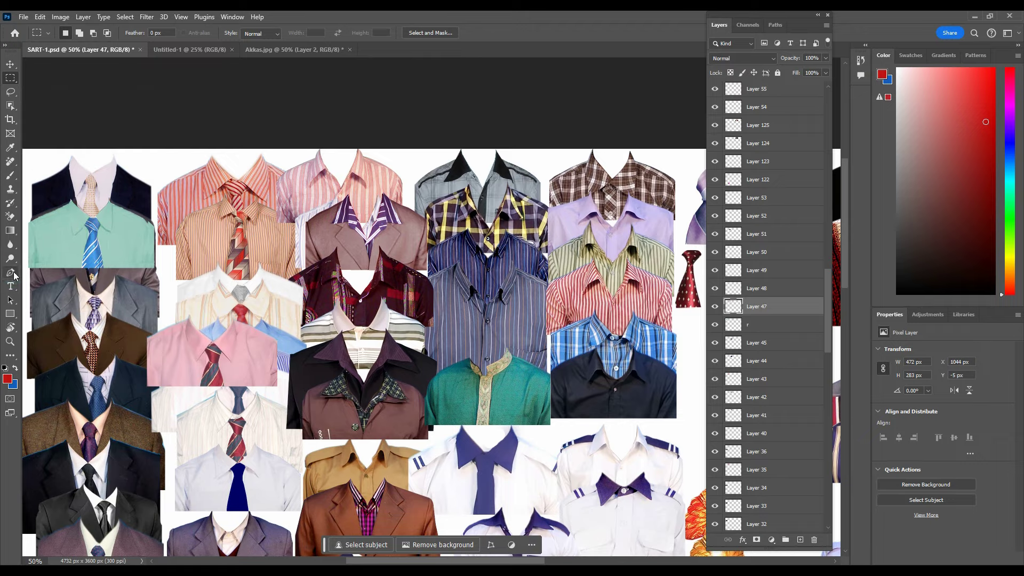
{"action": "left_click", "coordinate": [11, 273]}
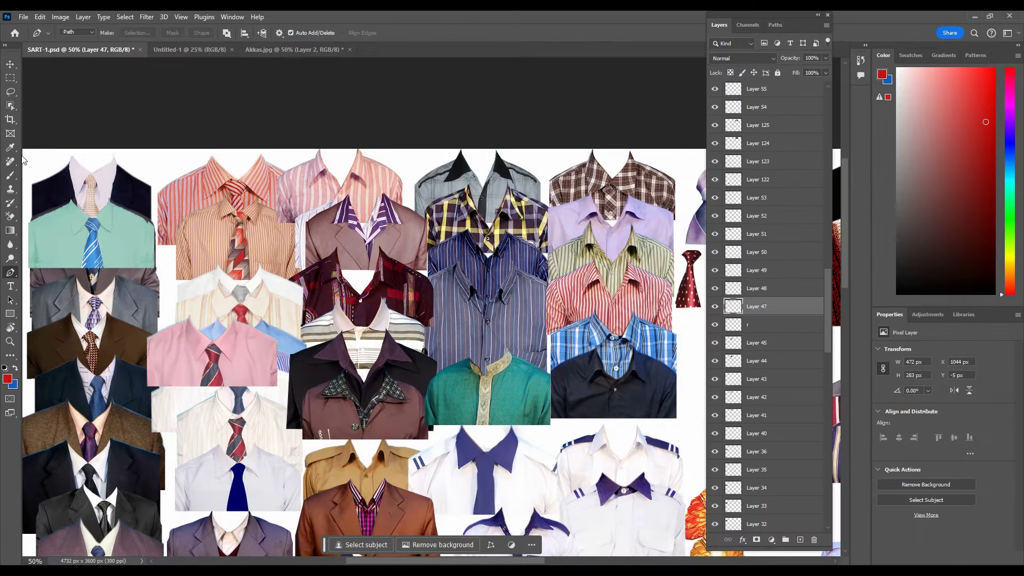
{"action": "left_click", "coordinate": [13, 65]}
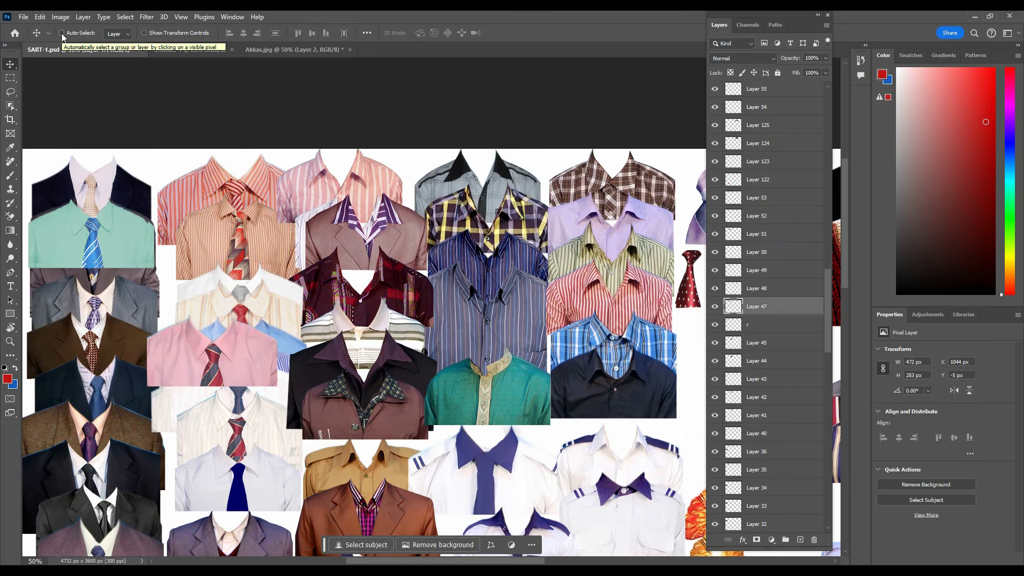
Turn on Auto-Select for the Move tool.
{"action": "left_click", "coordinate": [62, 34]}
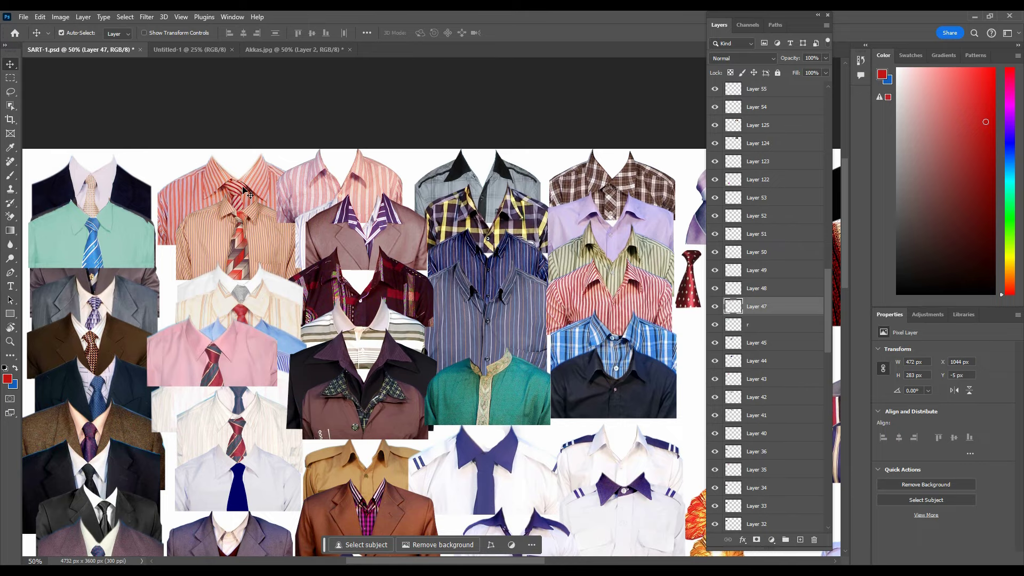
{"action": "scroll", "coordinate": [438, 276], "scroll_direction": "down", "scroll_amount": 2}
{"action": "scroll", "coordinate": [477, 299], "scroll_direction": "down", "scroll_amount": 2}
{"action": "scroll", "coordinate": [479, 341], "scroll_direction": "down", "scroll_amount": 2}
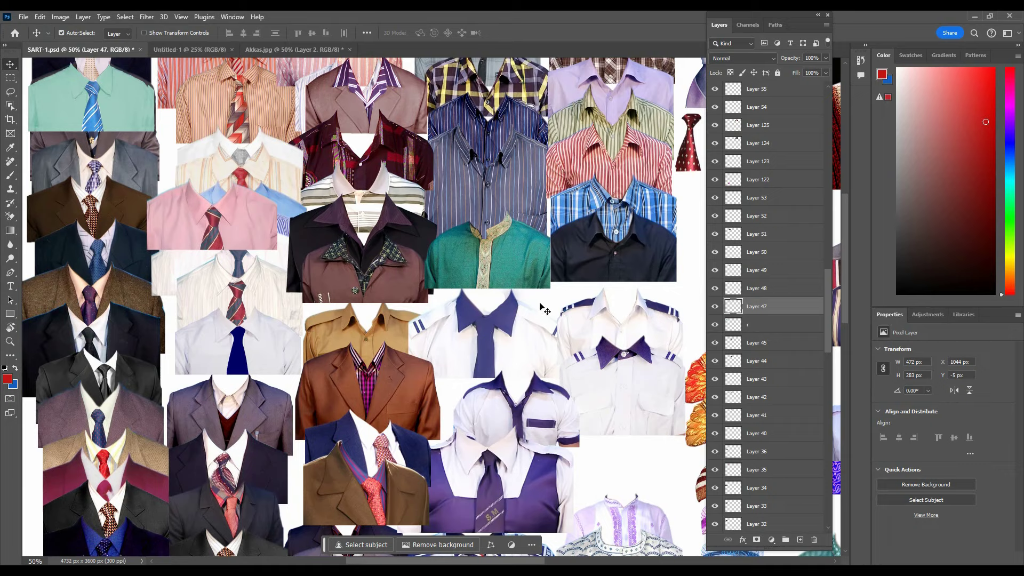
Nudge the kurta and shirts, tuck the pink shirt behind the brown jacket, raise the navy suit.
{"action": "left_click_drag", "start_coordinate": [527, 276], "coordinate": [529, 265]}
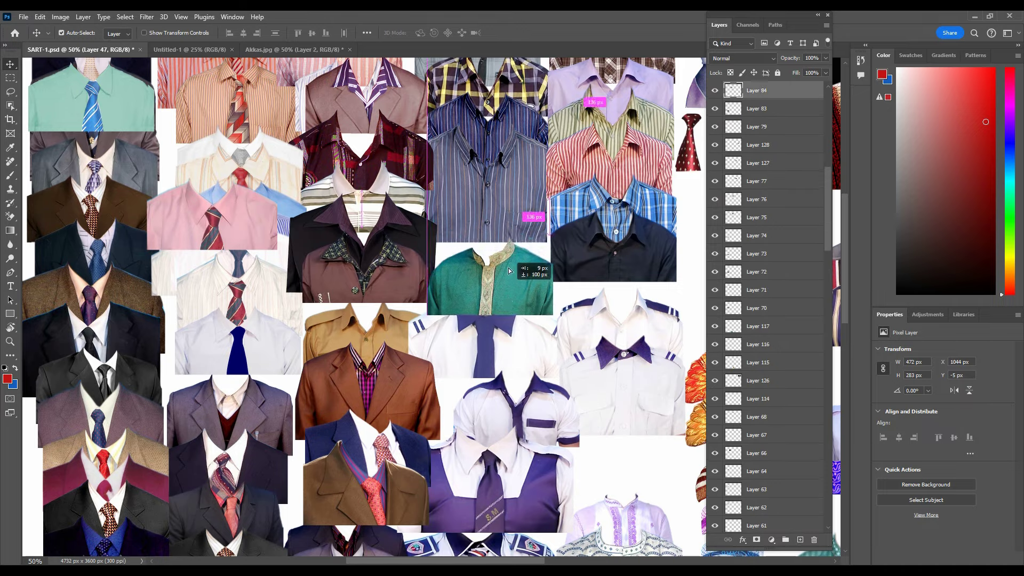
{"action": "left_click_drag", "start_coordinate": [644, 269], "coordinate": [630, 306]}
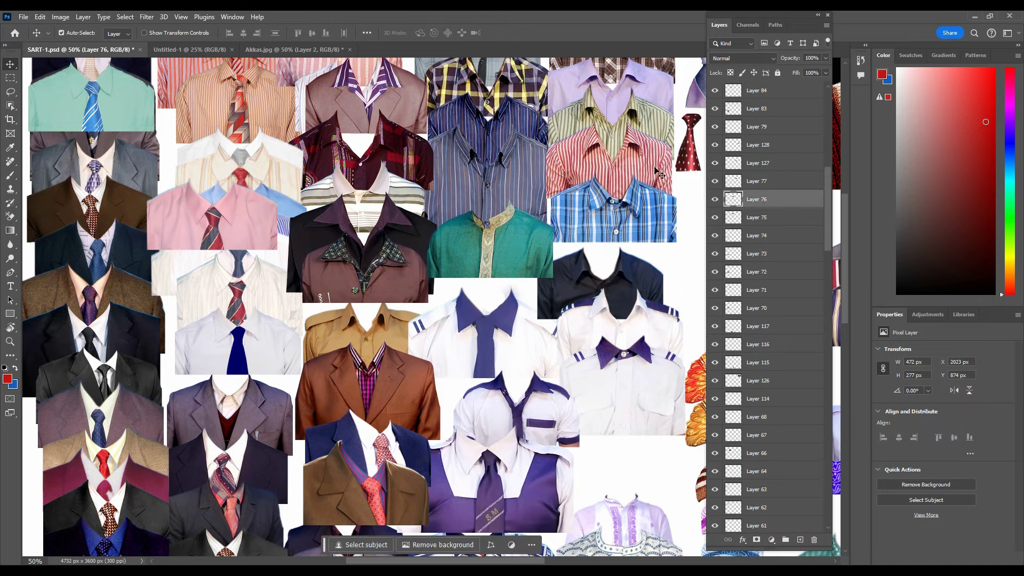
{"action": "left_click_drag", "start_coordinate": [656, 172], "coordinate": [624, 217]}
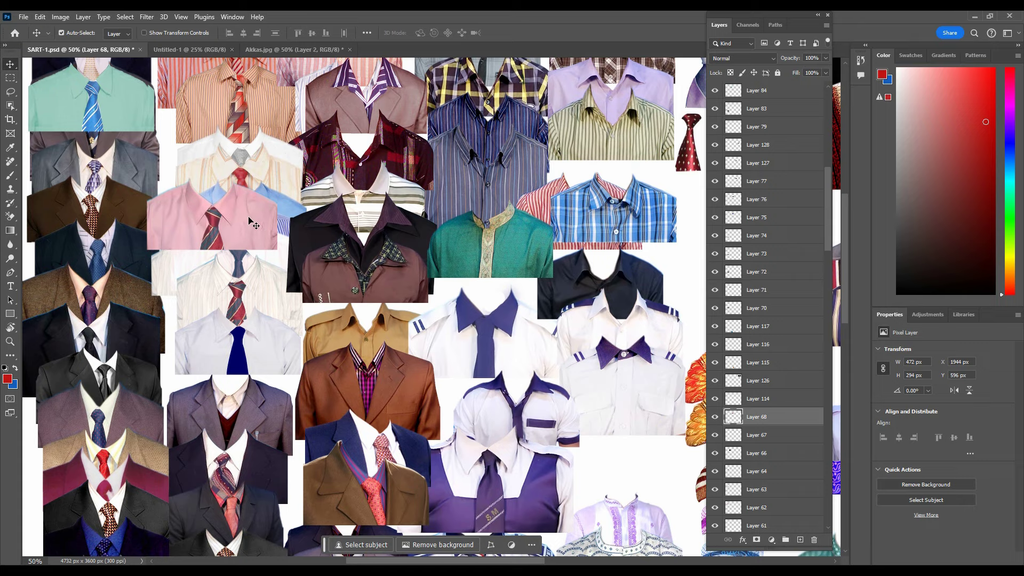
{"action": "left_click_drag", "start_coordinate": [250, 223], "coordinate": [356, 313]}
{"action": "left_click_drag", "start_coordinate": [136, 205], "coordinate": [197, 242]}
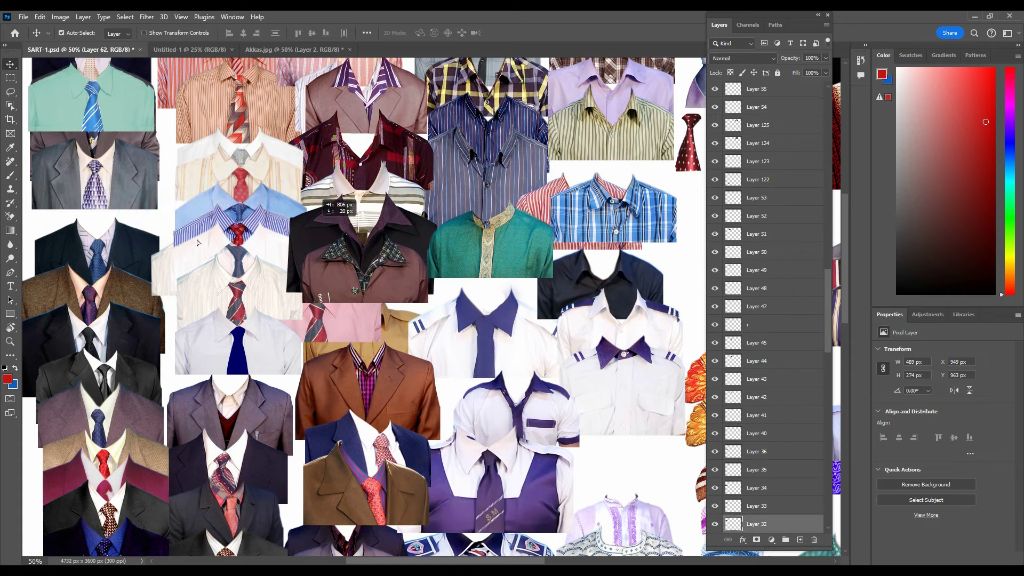
{"action": "left_click_drag", "start_coordinate": [125, 249], "coordinate": [160, 215]}
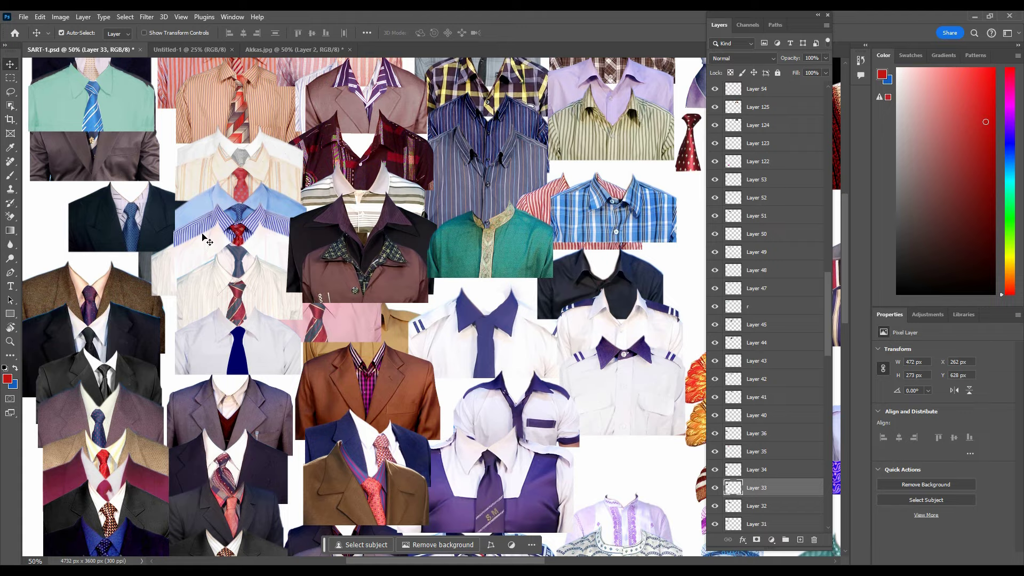
Move the black red-tie suit up and right, and lift the piece below it into the freed space.
{"action": "scroll", "coordinate": [207, 240], "scroll_direction": "down", "scroll_amount": 1}
{"action": "scroll", "coordinate": [250, 298], "scroll_direction": "down", "scroll_amount": 3}
{"action": "scroll", "coordinate": [298, 363], "scroll_direction": "down", "scroll_amount": 3}
{"action": "scroll", "coordinate": [341, 416], "scroll_direction": "down", "scroll_amount": 3}
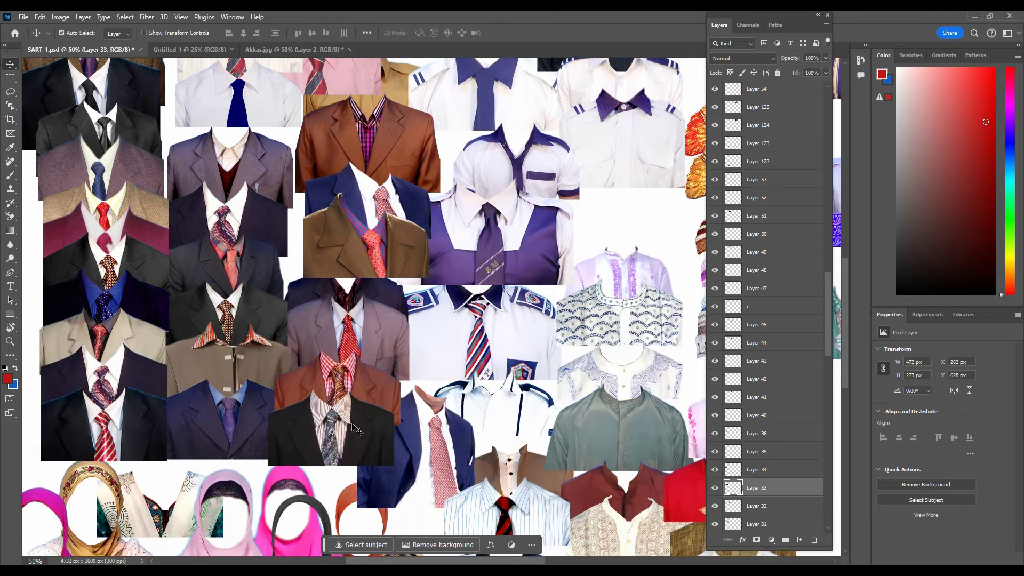
{"action": "left_click_drag", "start_coordinate": [143, 413], "coordinate": [208, 318]}
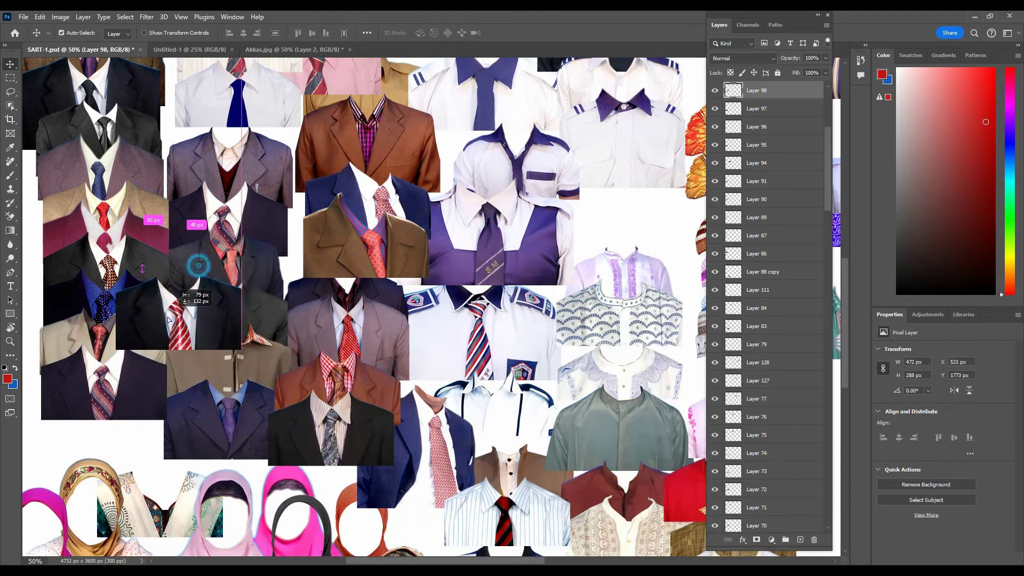
{"action": "left_click_drag", "start_coordinate": [118, 456], "coordinate": [216, 428]}
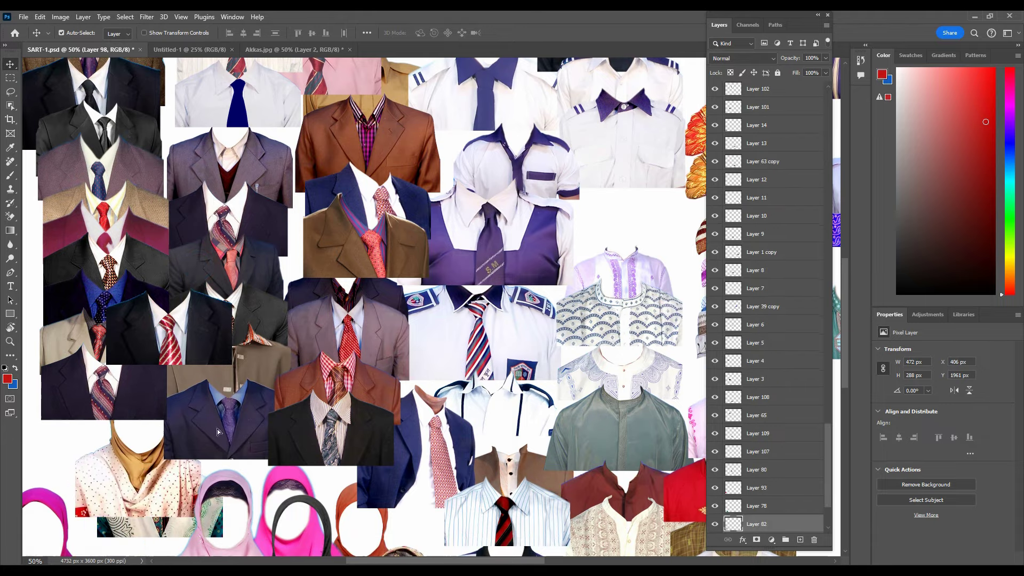
Raise the bride photo, denim shirt and white embroidered kurta into the gaps above.
{"action": "scroll", "coordinate": [377, 439], "scroll_direction": "down", "scroll_amount": 2}
{"action": "scroll", "coordinate": [378, 439], "scroll_direction": "down", "scroll_amount": 5}
{"action": "scroll", "coordinate": [378, 439], "scroll_direction": "down", "scroll_amount": 5}
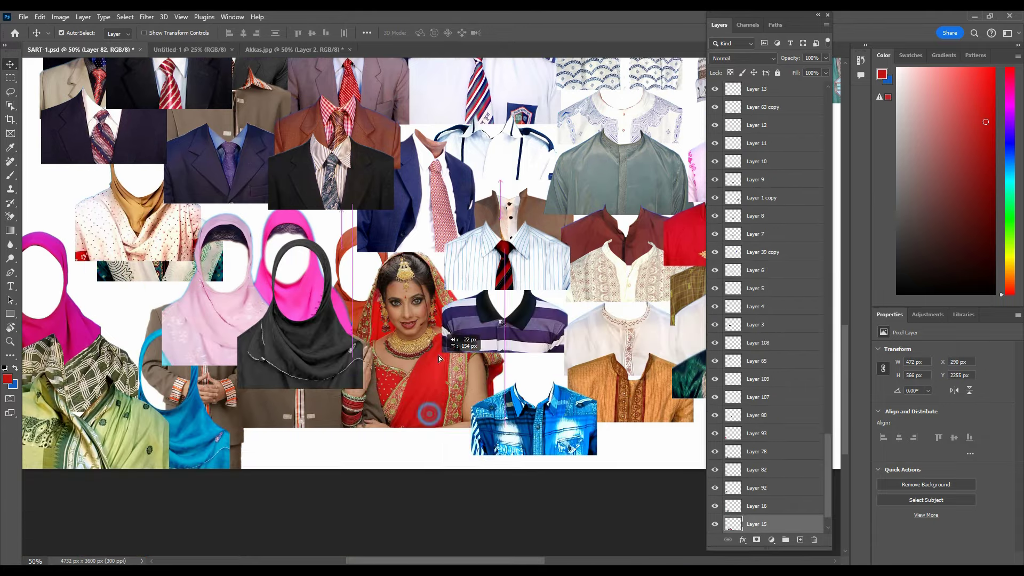
{"action": "mouse_move", "coordinate": [421, 444]}
{"action": "left_mouse_down"}
{"action": "mouse_move", "coordinate": [425, 394]}
{"action": "mouse_move", "coordinate": [426, 417]}
{"action": "left_mouse_up"}
{"action": "left_click_drag", "start_coordinate": [533, 421], "coordinate": [530, 398]}
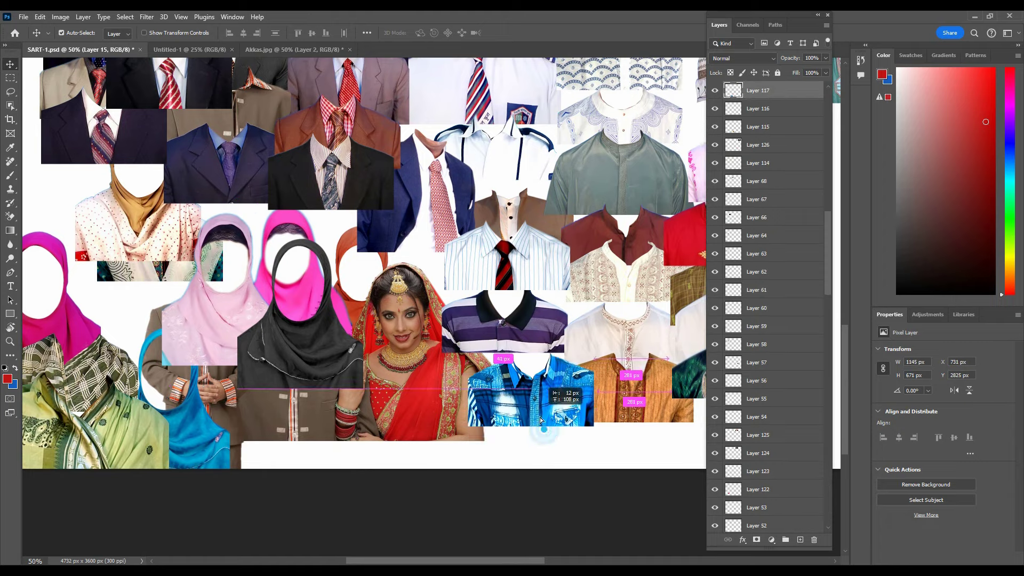
{"action": "mouse_move", "coordinate": [643, 362]}
{"action": "left_mouse_down"}
{"action": "mouse_move", "coordinate": [618, 326]}
{"action": "mouse_move", "coordinate": [636, 345]}
{"action": "left_mouse_up"}
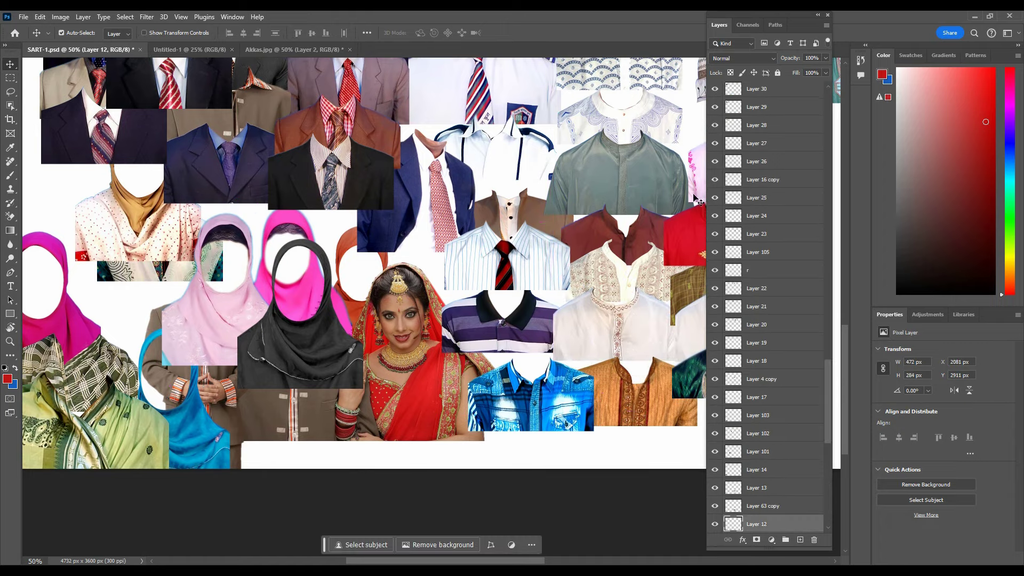
Shift the black, brown-tie, grey, taupe and black red-tie suits down, tucking the navy suit behind.
{"action": "scroll", "coordinate": [539, 280], "scroll_direction": "up", "scroll_amount": 2}
{"action": "left_click_drag", "start_coordinate": [360, 206], "coordinate": [430, 276]}
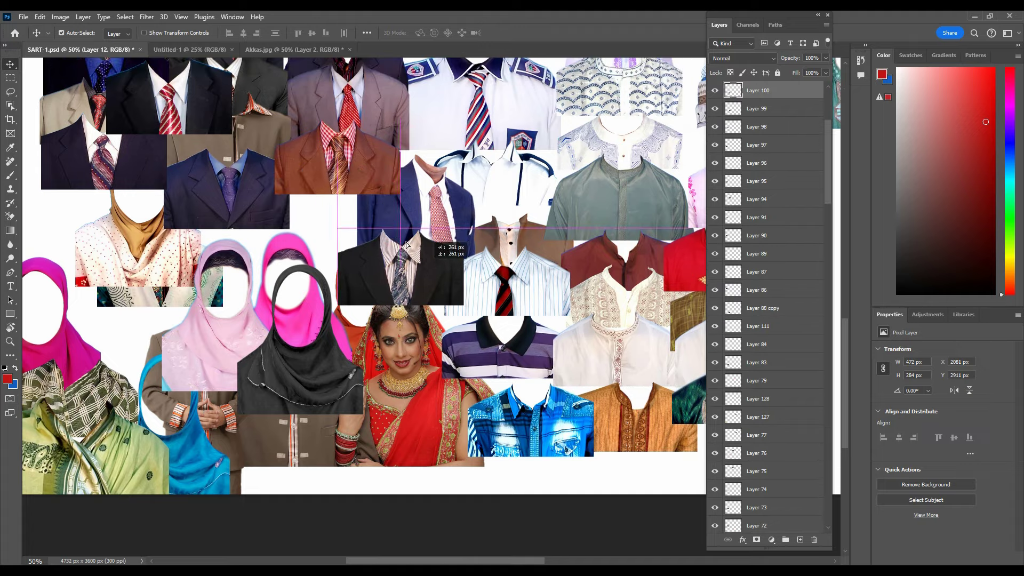
{"action": "left_click_drag", "start_coordinate": [356, 209], "coordinate": [357, 270]}
{"action": "left_click_drag", "start_coordinate": [267, 133], "coordinate": [266, 222]}
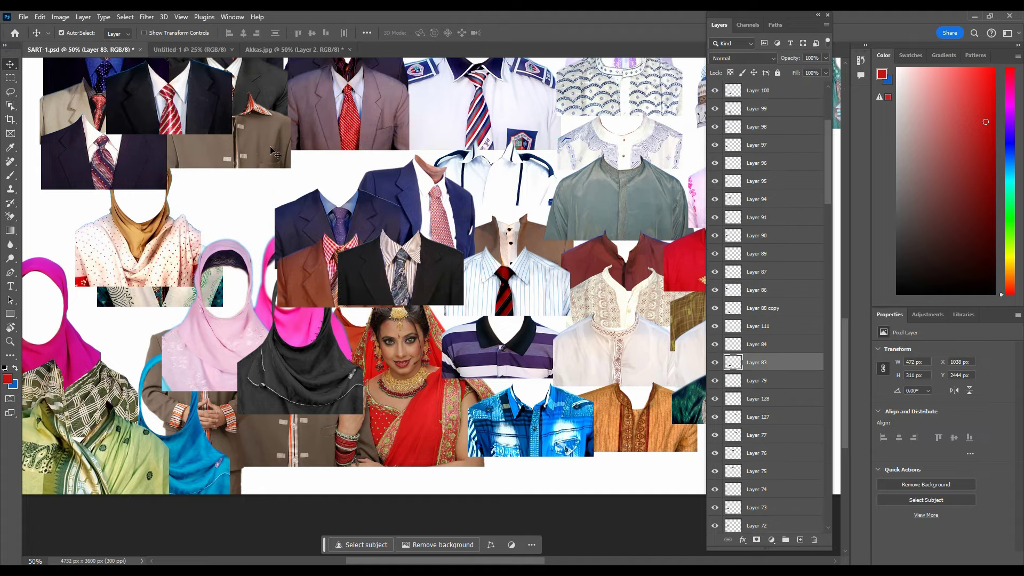
{"action": "left_click_drag", "start_coordinate": [354, 131], "coordinate": [340, 193]}
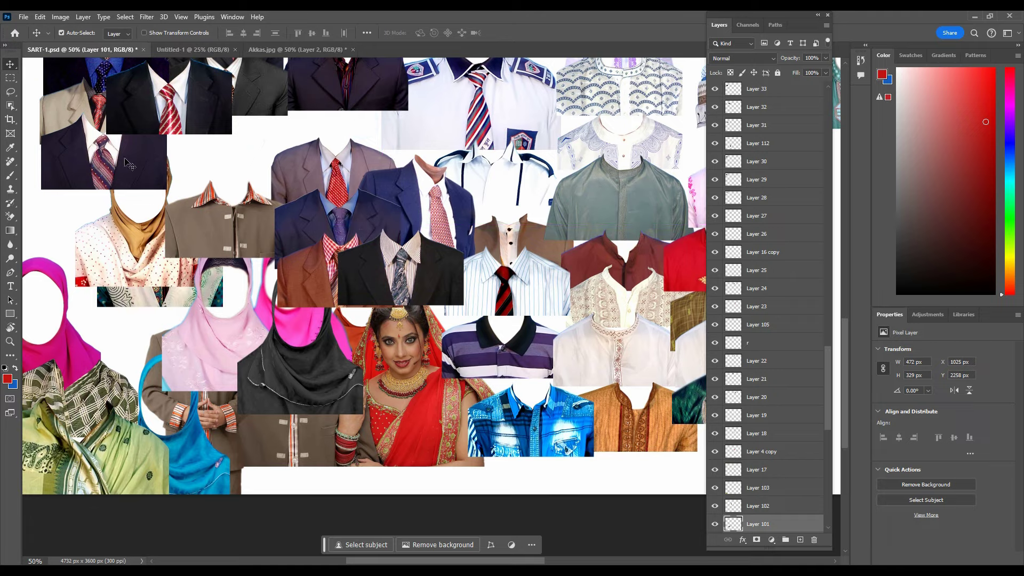
{"action": "left_click_drag", "start_coordinate": [127, 162], "coordinate": [259, 206]}
{"action": "left_click_drag", "start_coordinate": [199, 119], "coordinate": [230, 227]}
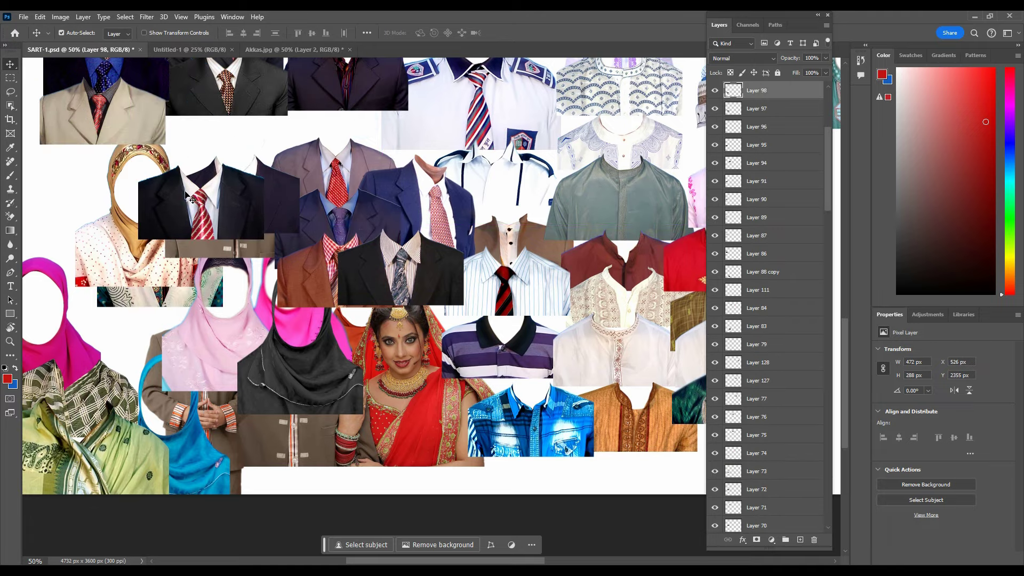
Move the beige, blue-shirt navy, brown-tie black, maroon and grey blue-tie suits further down.
{"action": "scroll", "coordinate": [189, 197], "scroll_direction": "up", "scroll_amount": 3}
{"action": "left_click_drag", "start_coordinate": [128, 175], "coordinate": [222, 212]}
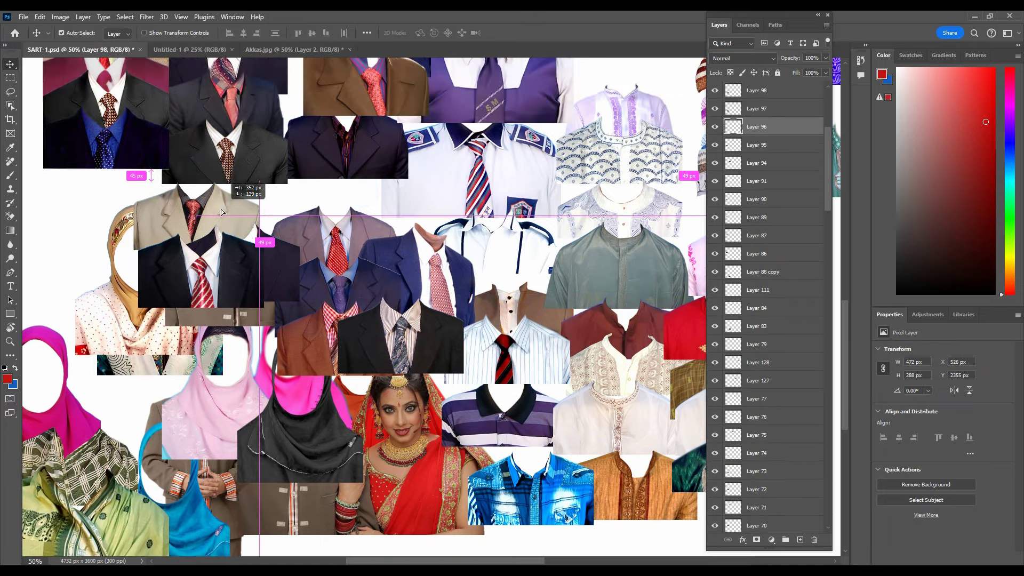
{"action": "left_click_drag", "start_coordinate": [152, 99], "coordinate": [149, 145]}
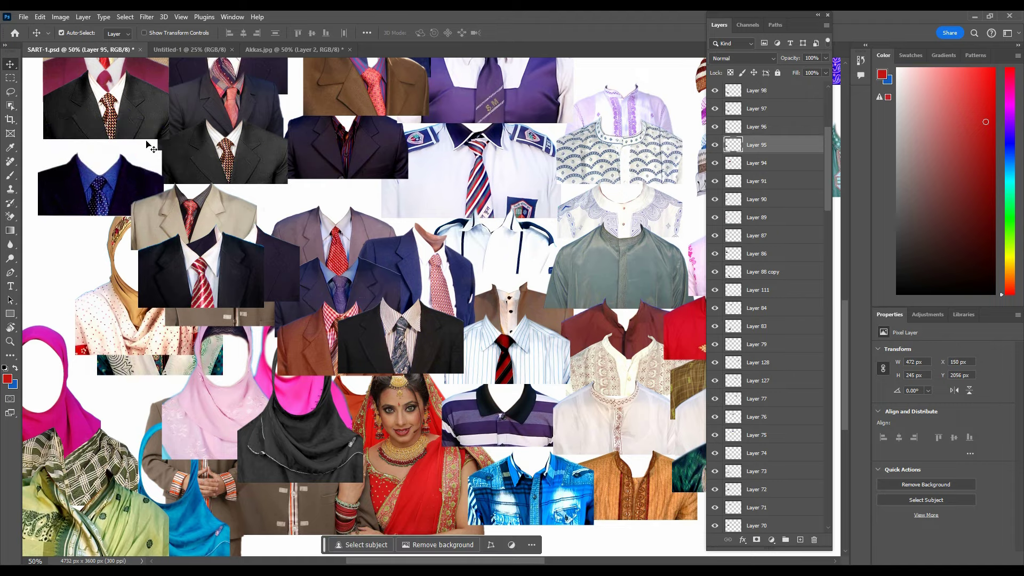
{"action": "scroll", "coordinate": [144, 120], "scroll_direction": "up", "scroll_amount": 2}
{"action": "scroll", "coordinate": [147, 155], "scroll_direction": "up", "scroll_amount": 2}
{"action": "scroll", "coordinate": [152, 170], "scroll_direction": "up", "scroll_amount": 1}
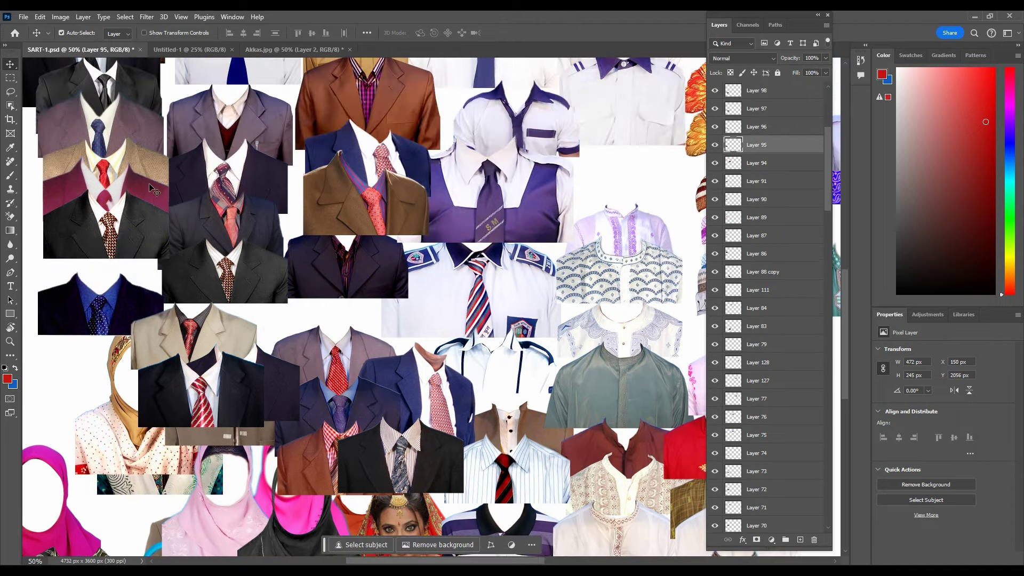
{"action": "left_click_drag", "start_coordinate": [142, 220], "coordinate": [128, 289]}
{"action": "left_click_drag", "start_coordinate": [125, 176], "coordinate": [126, 232]}
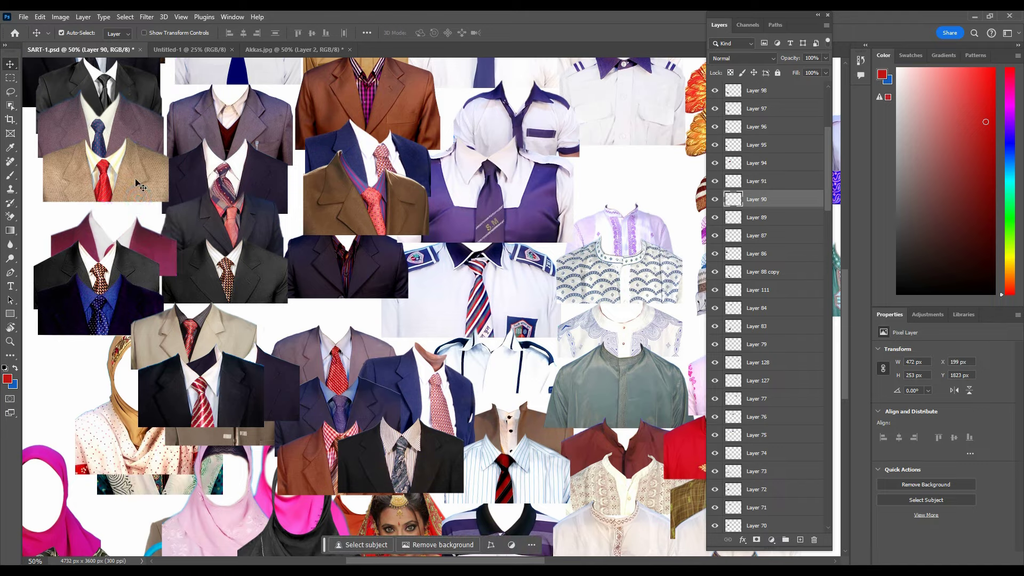
{"action": "left_click_drag", "start_coordinate": [126, 133], "coordinate": [120, 259]}
Move the navy blue-tie suit down and left into the remaining gap.
{"action": "scroll", "coordinate": [143, 212], "scroll_direction": "up", "scroll_amount": 5}
{"action": "scroll", "coordinate": [143, 213], "scroll_direction": "up", "scroll_amount": 2}
{"action": "scroll", "coordinate": [130, 166], "scroll_direction": "up", "scroll_amount": 3}
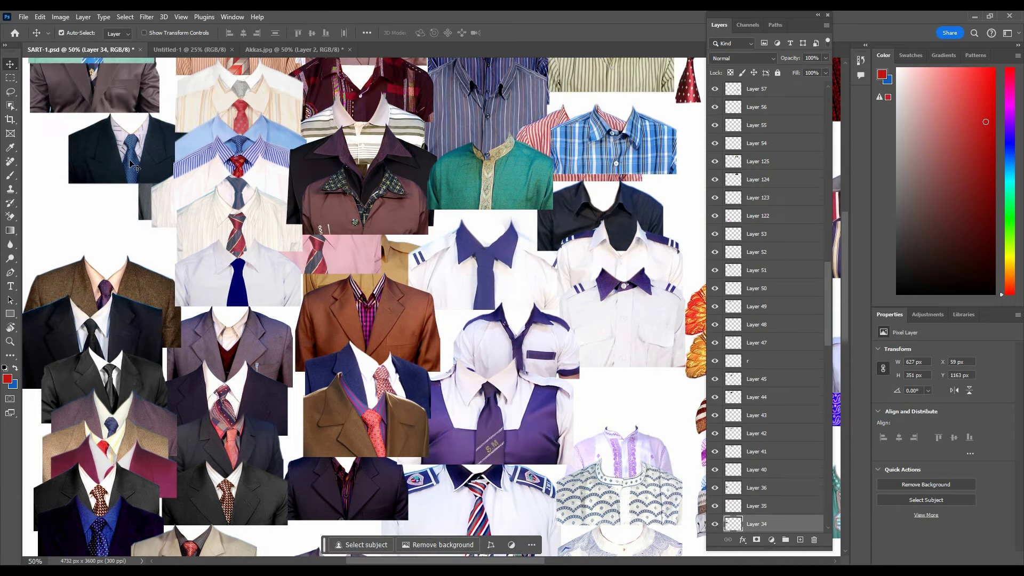
{"action": "left_click_drag", "start_coordinate": [134, 160], "coordinate": [110, 256]}
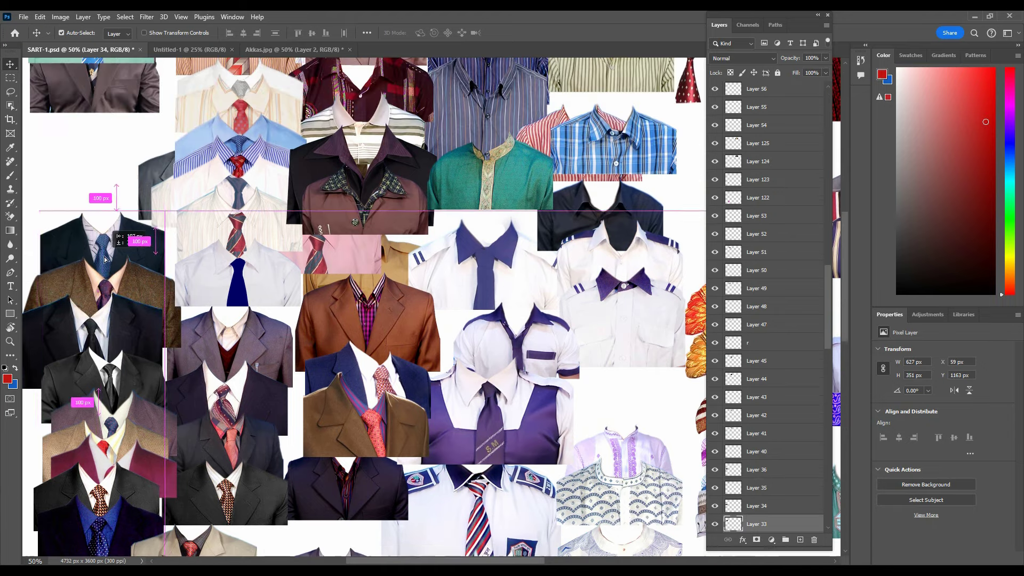